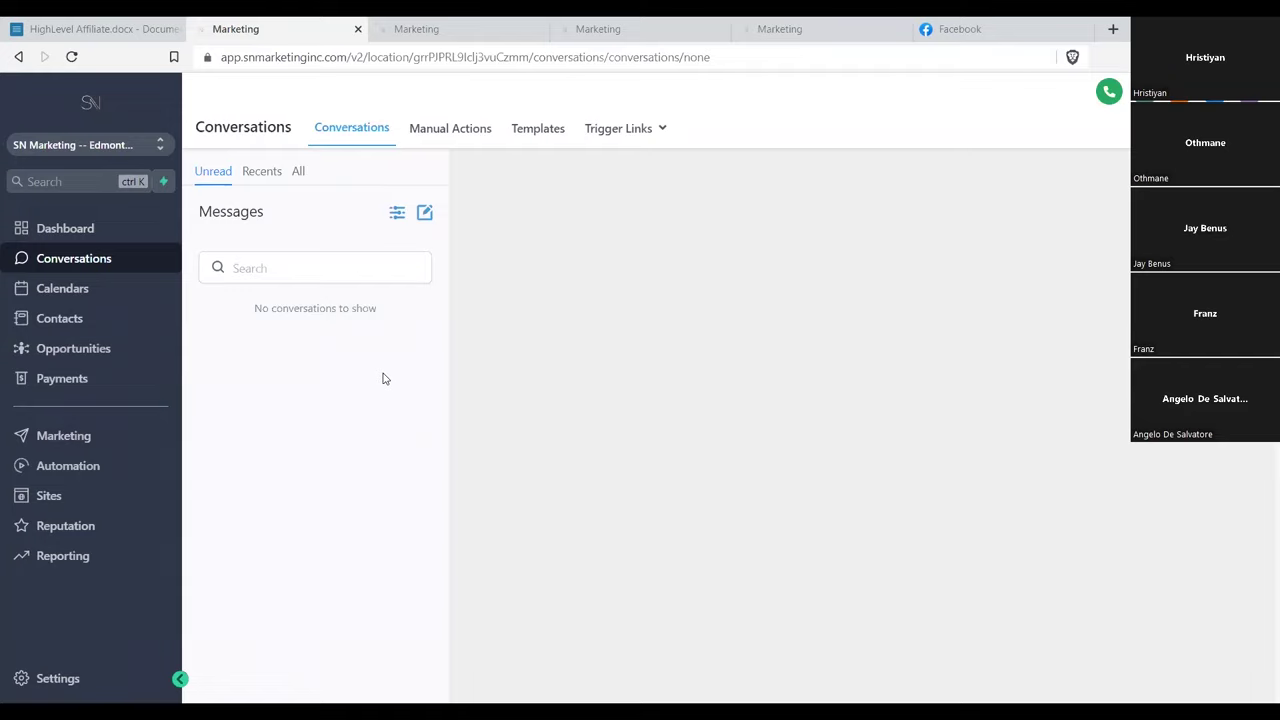
# - Create a blank website under Sites named with the presenter's first name, and dismiss its new-page form without adding a page
pyautogui.click(123, 498)
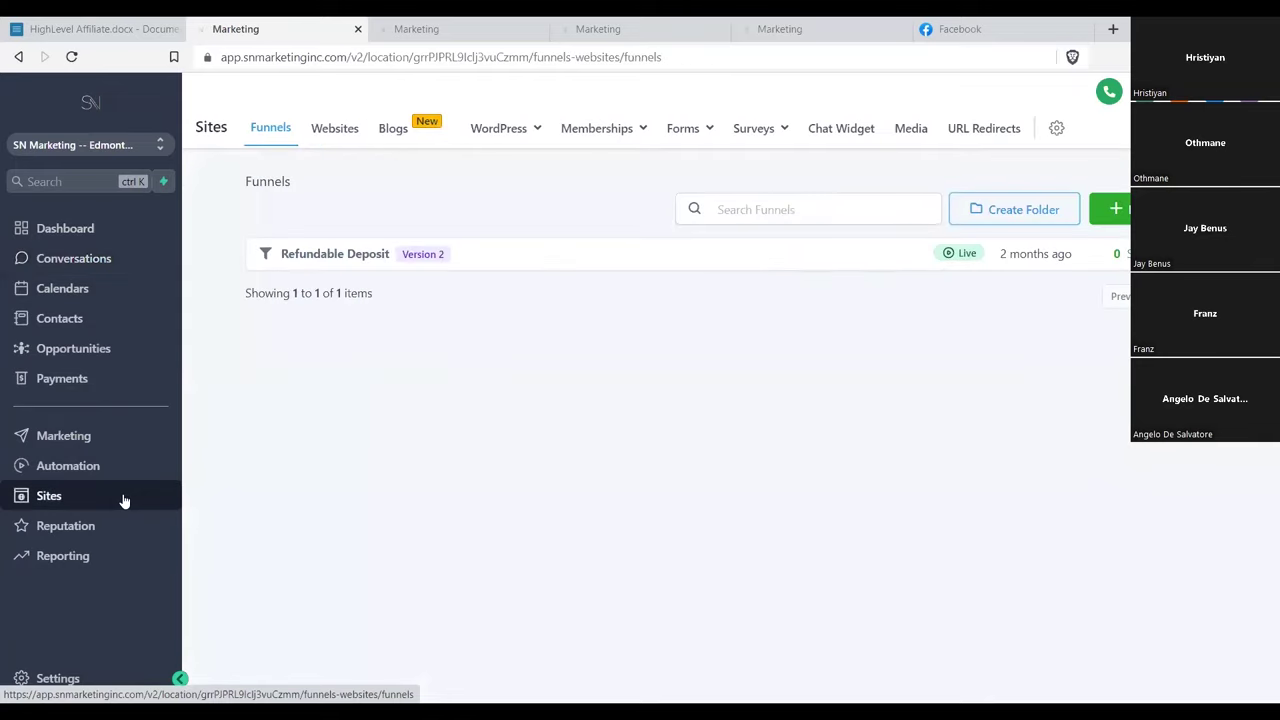
pyautogui.click(334, 128)
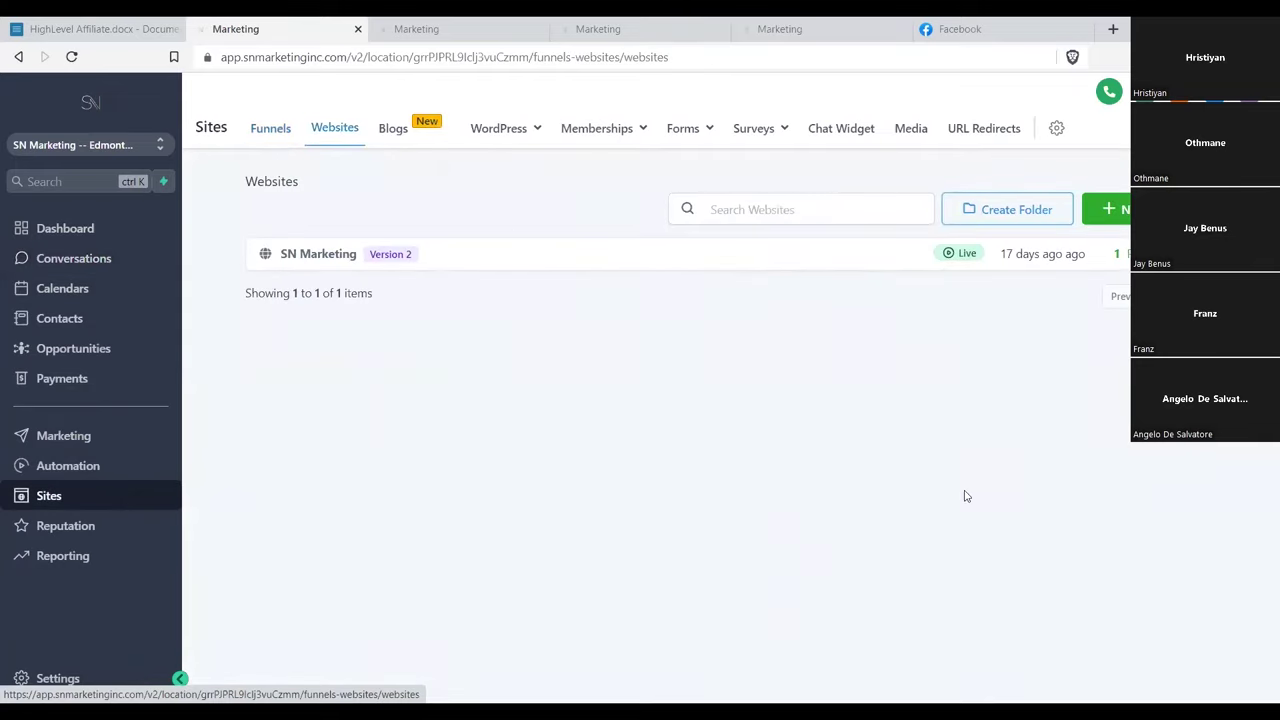
pyautogui.click(1110, 209)
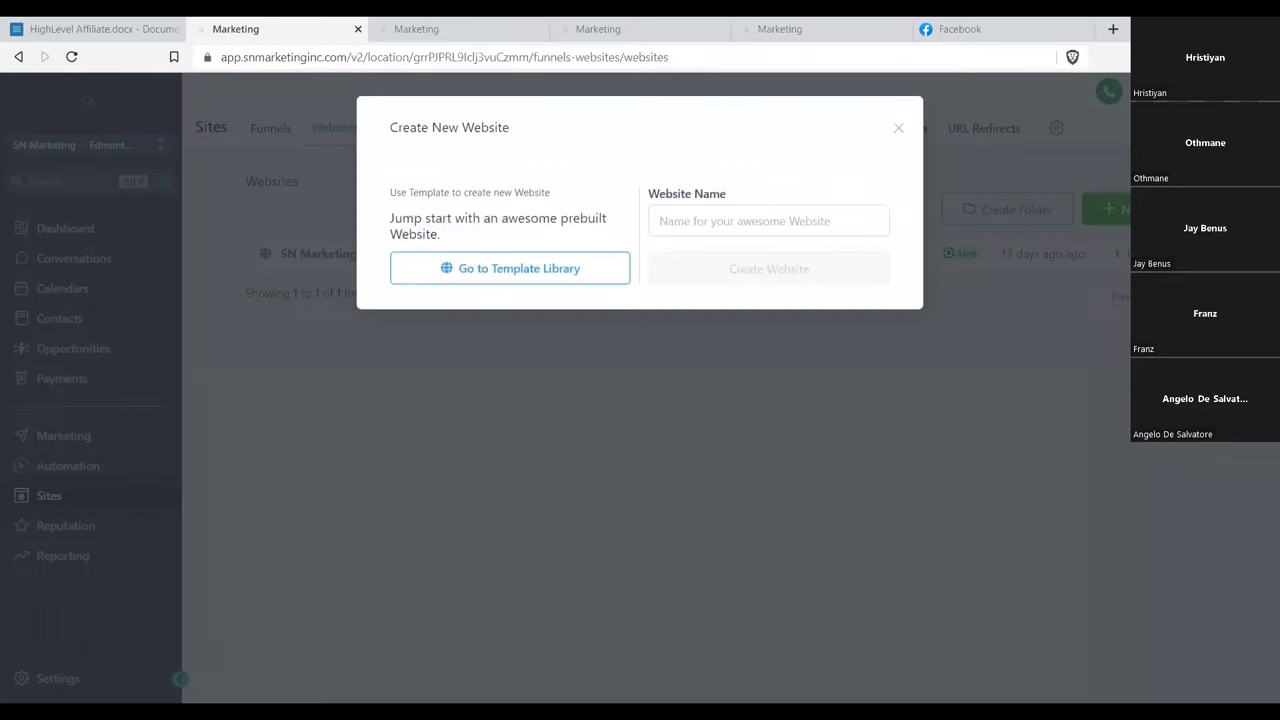
pyautogui.click(849, 223)
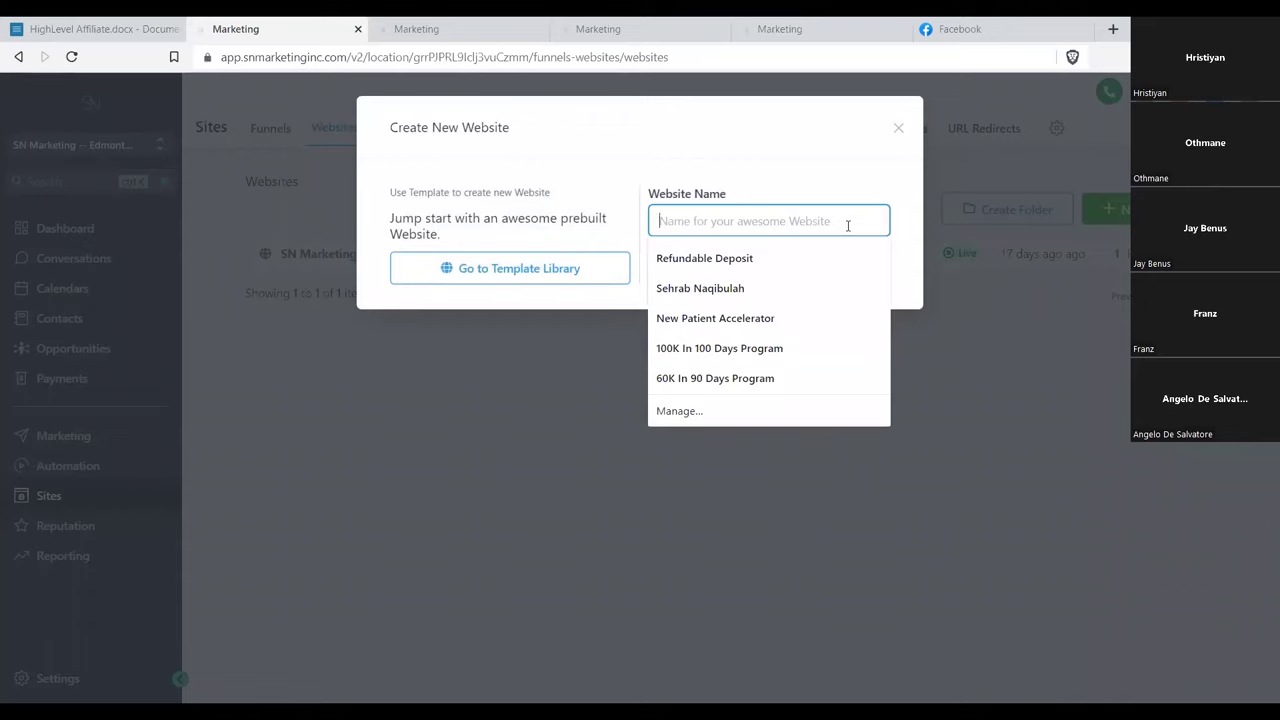
pyautogui.write('Sehrab')
pyautogui.click(828, 192)
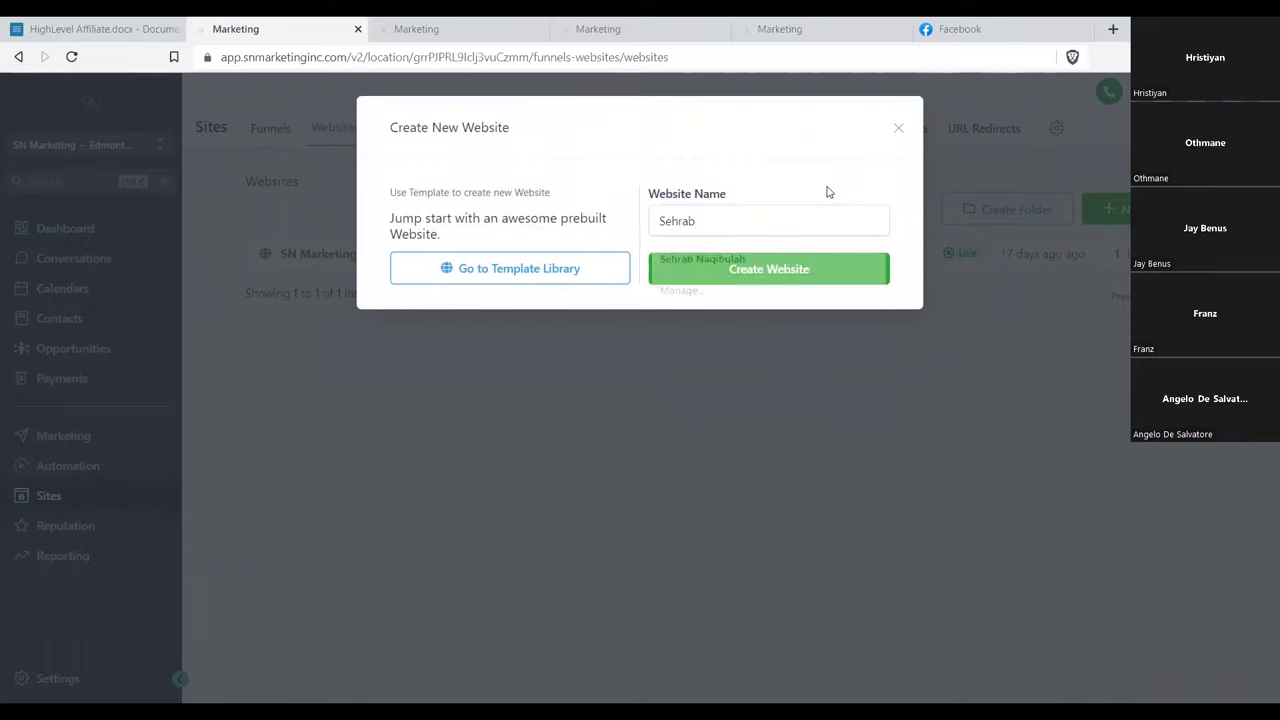
pyautogui.click(808, 269)
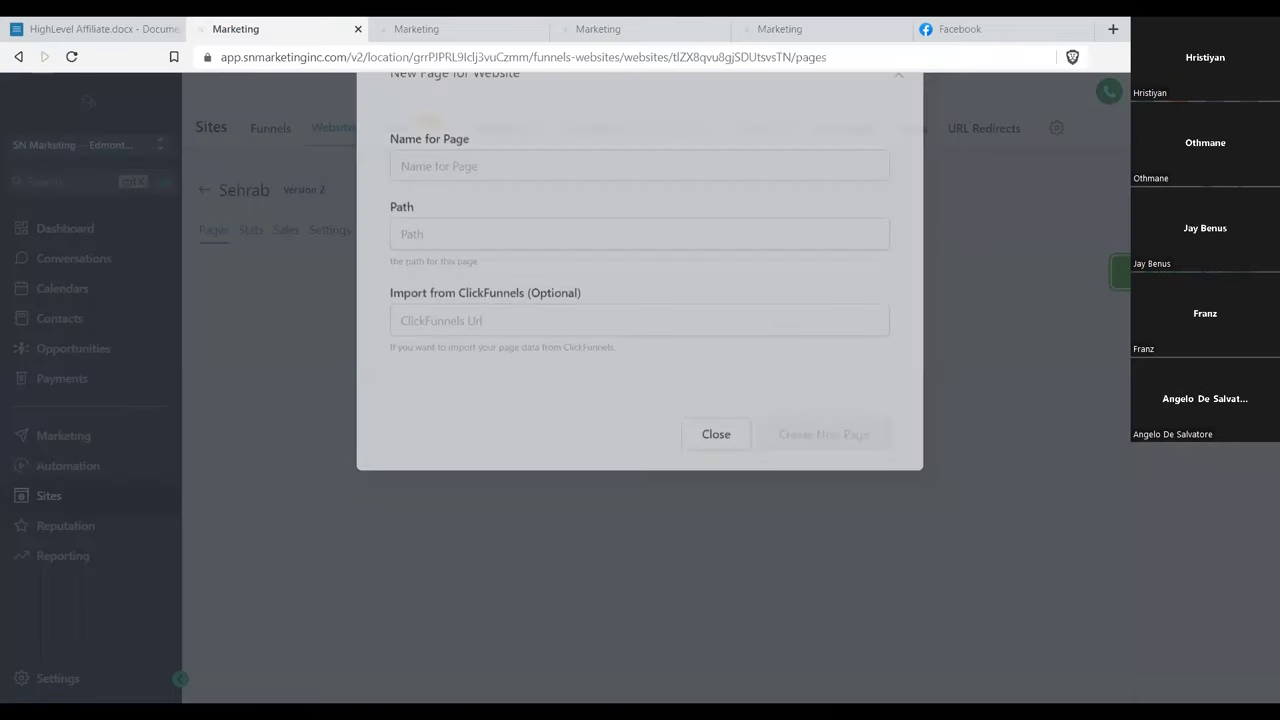
pyautogui.click(693, 366)
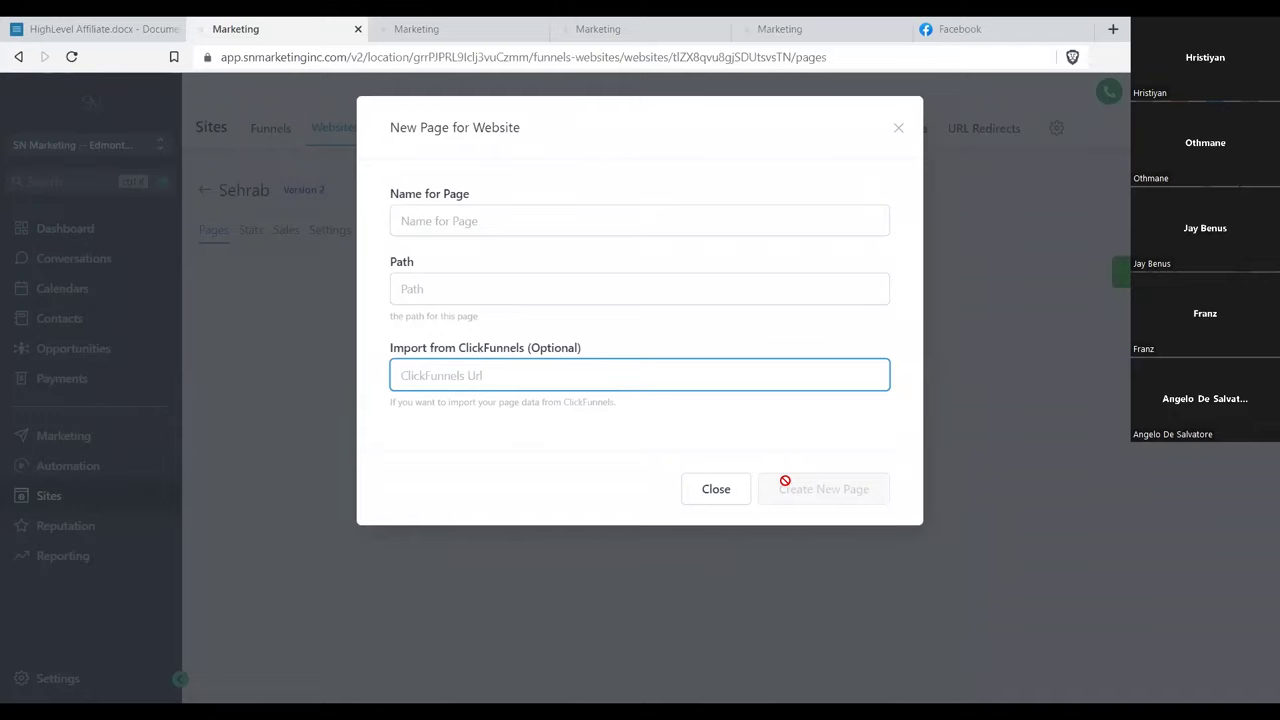
pyautogui.click(898, 129)
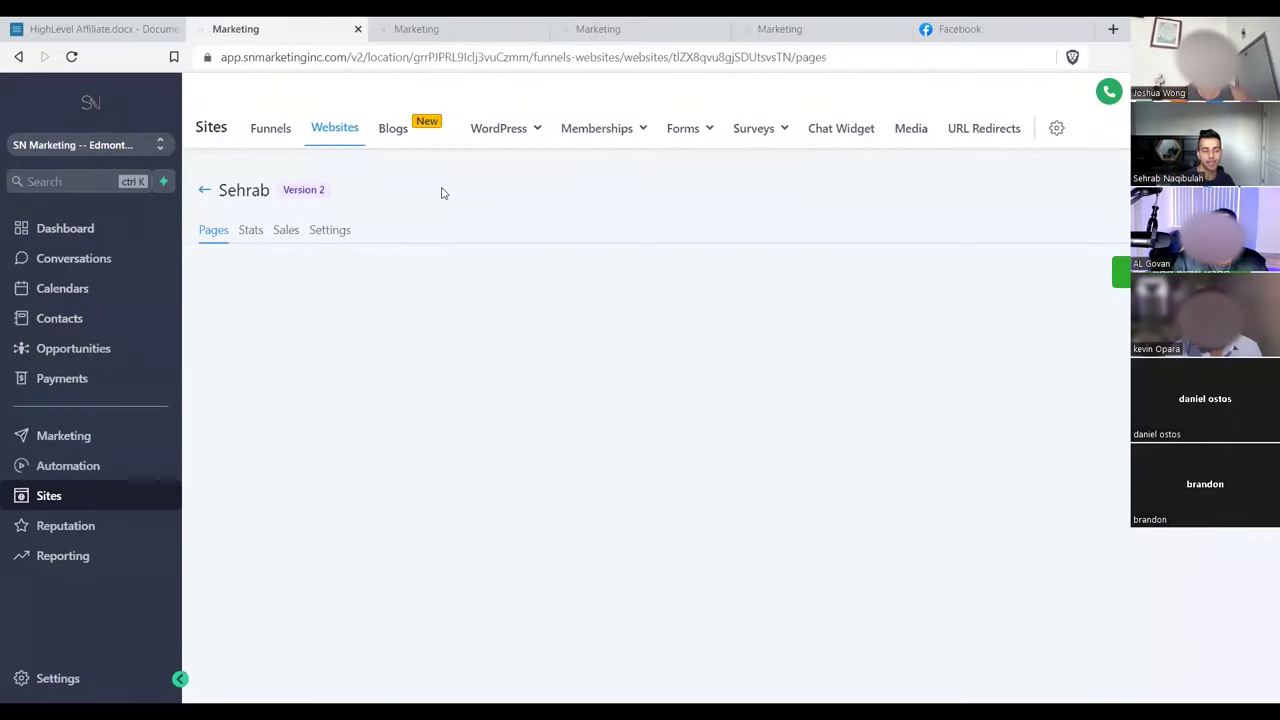
# - List all conversations and open the SMS composer in the most recent contact's thread
pyautogui.click(145, 259)
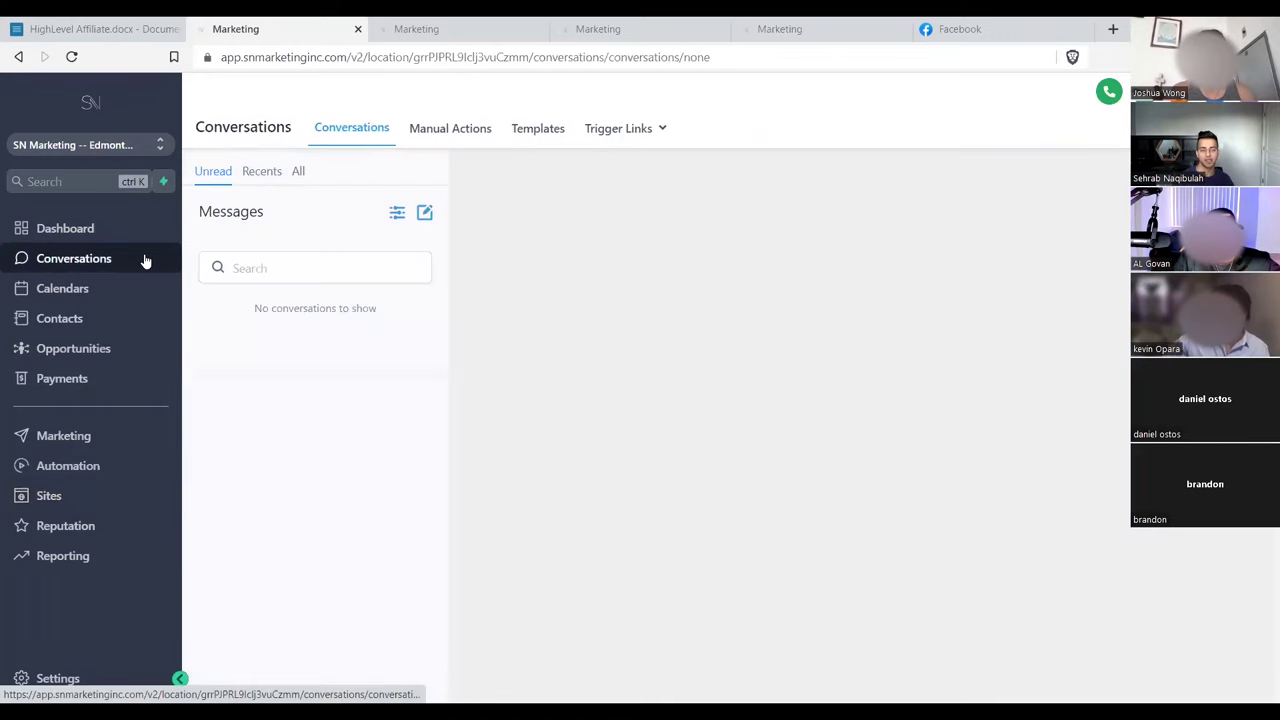
pyautogui.click(298, 172)
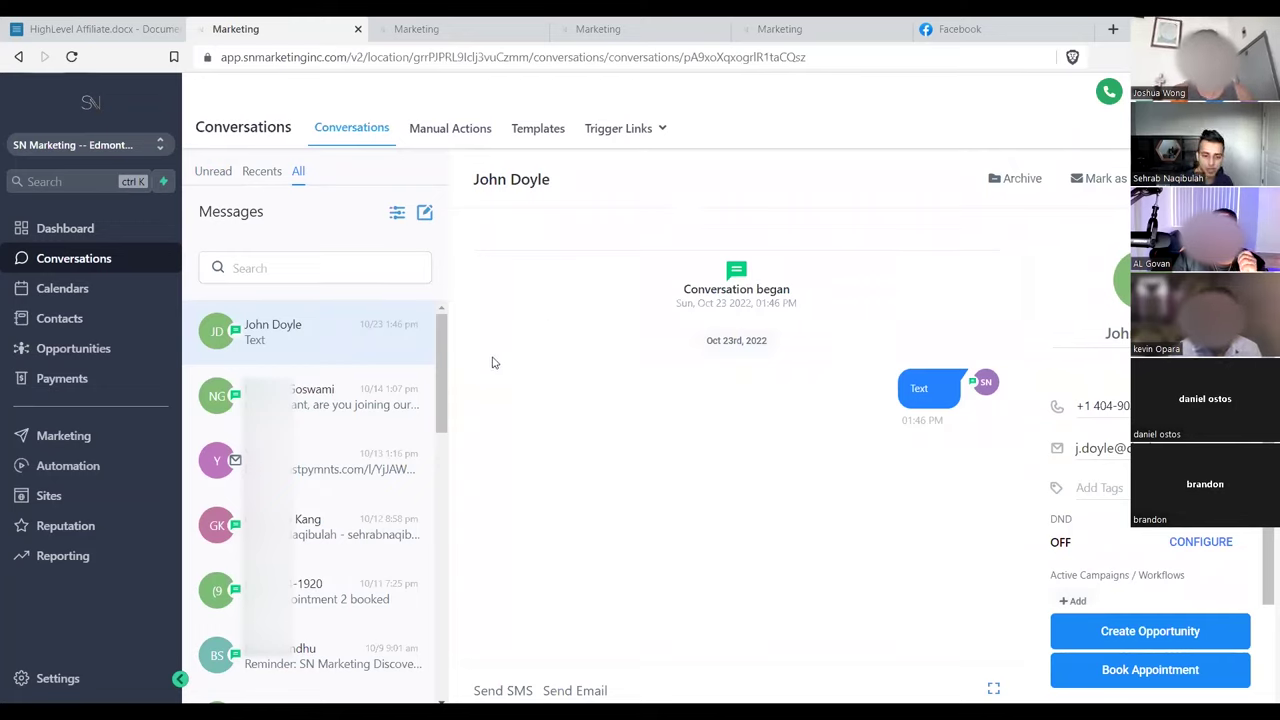
pyautogui.click(503, 690)
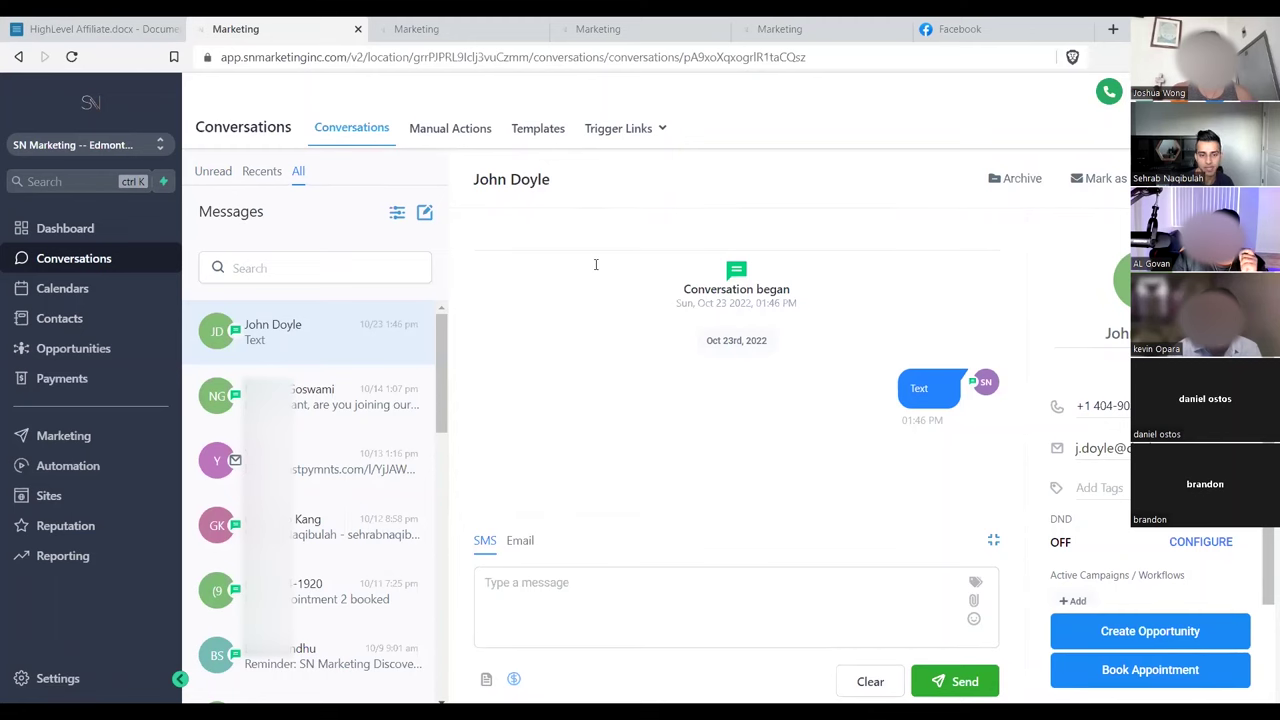
# - Create a payment request for New Patient Accelerator at C$1000, due October 23, with a link that does not expire
pyautogui.click(513, 679)
pyautogui.click(480, 351)
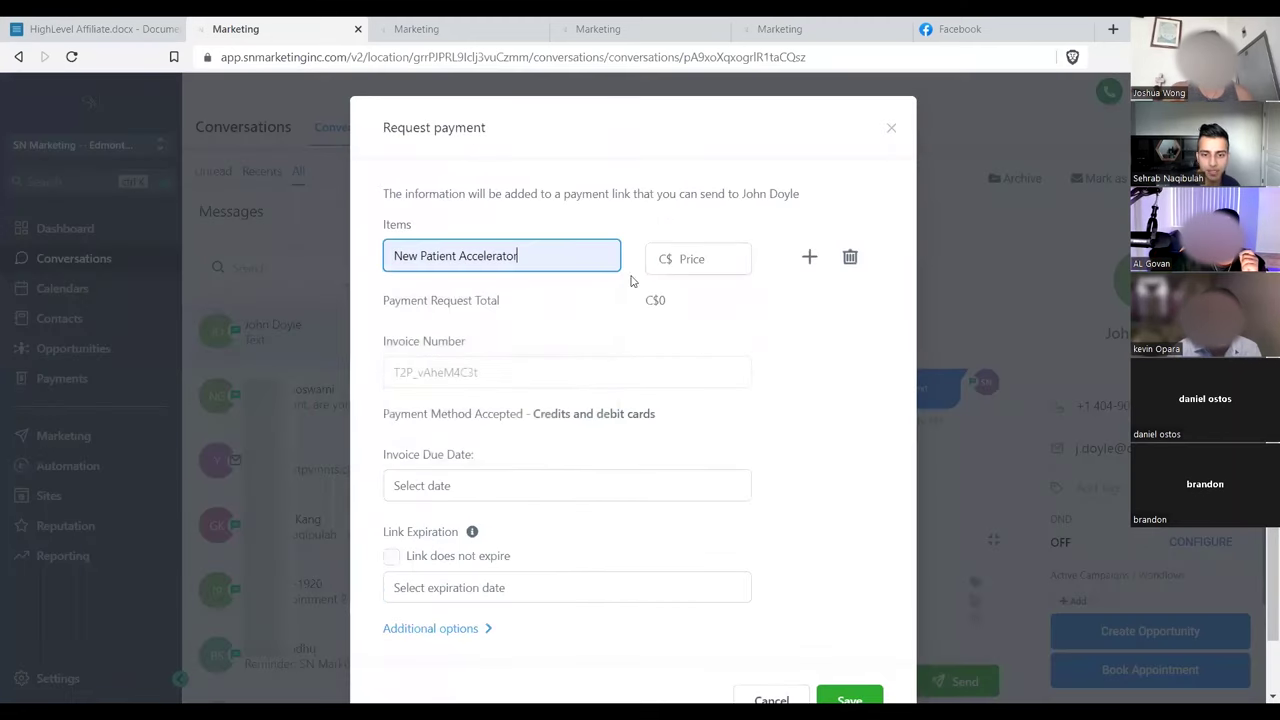
pyautogui.click(672, 258)
pyautogui.write('1000')
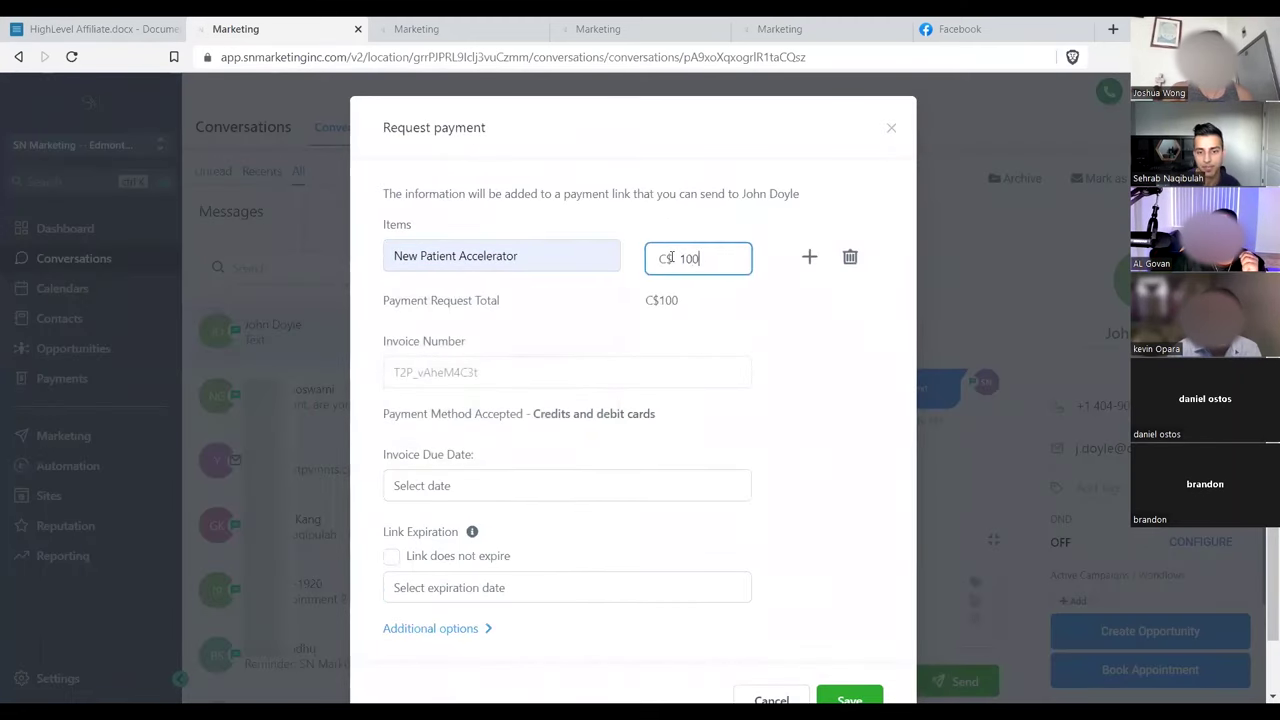
pyautogui.click(702, 100)
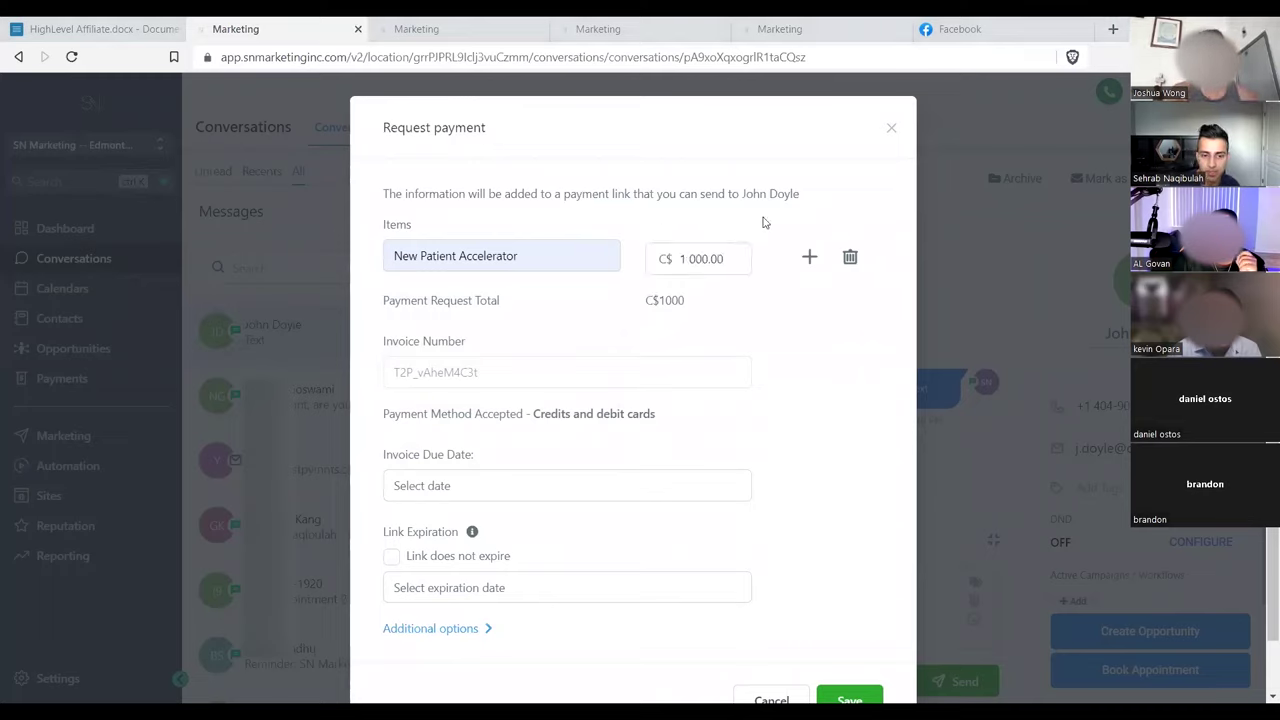
pyautogui.click(466, 485)
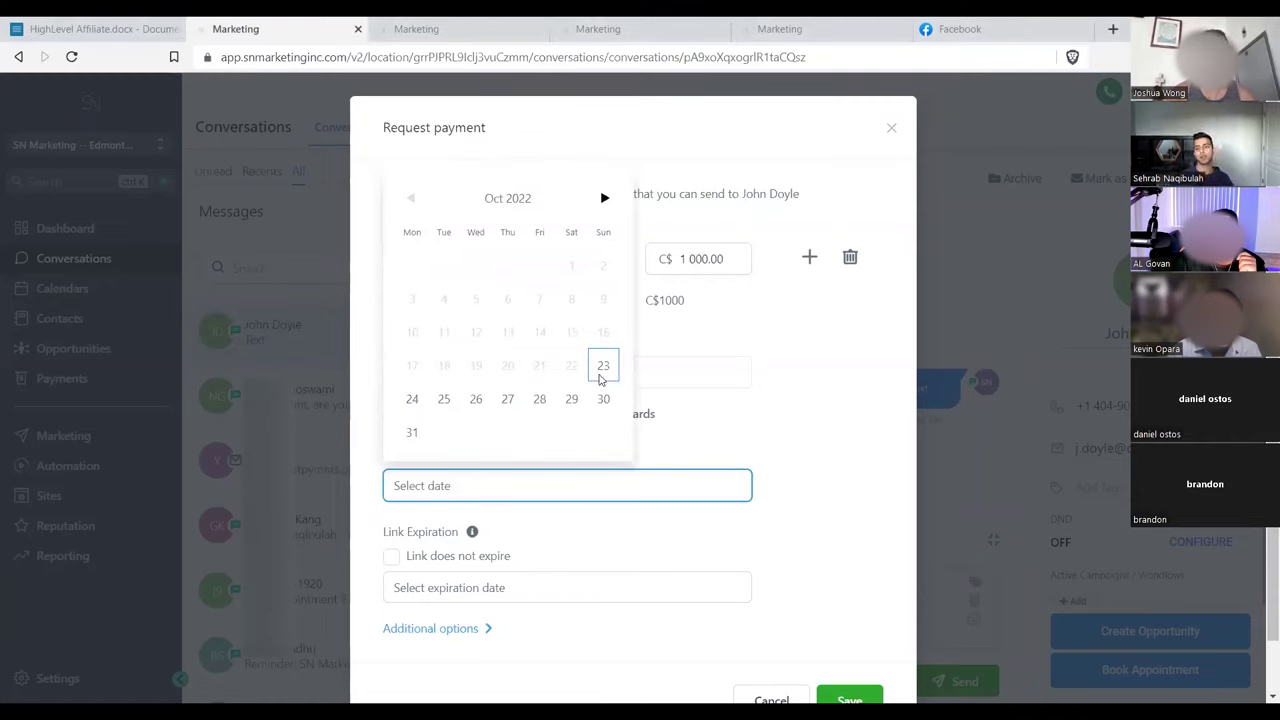
pyautogui.click(600, 378)
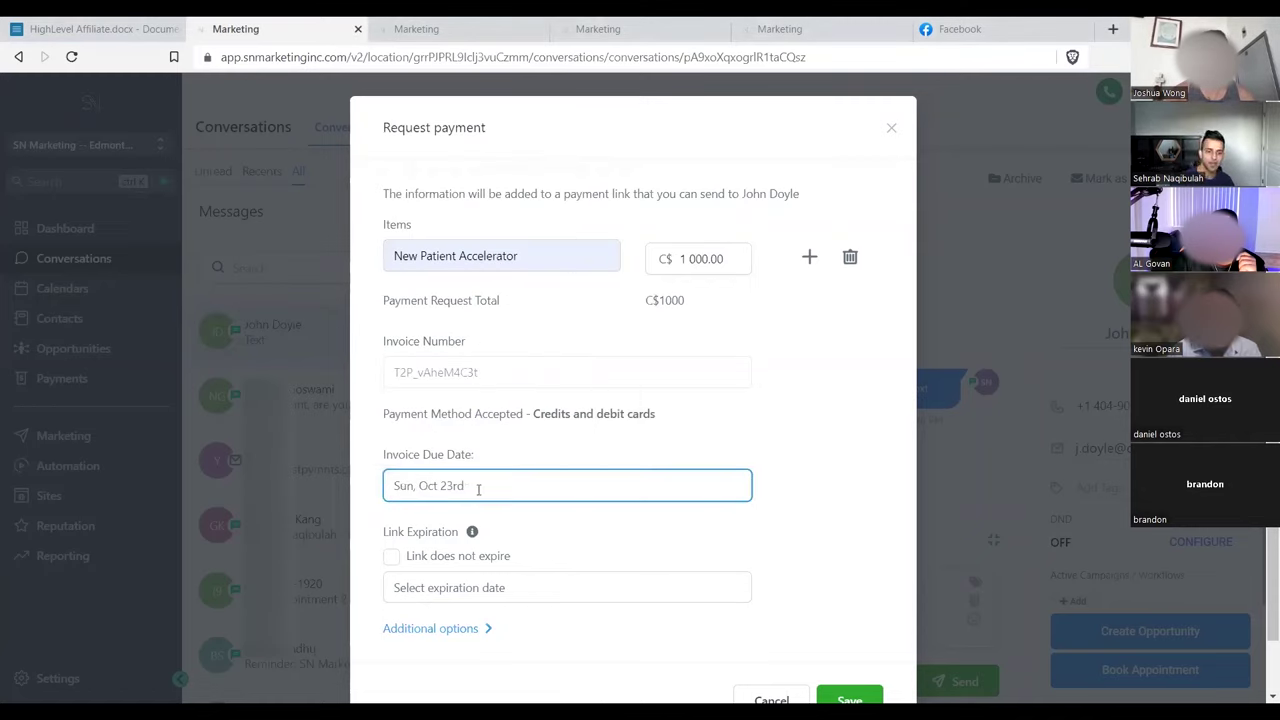
pyautogui.click(392, 557)
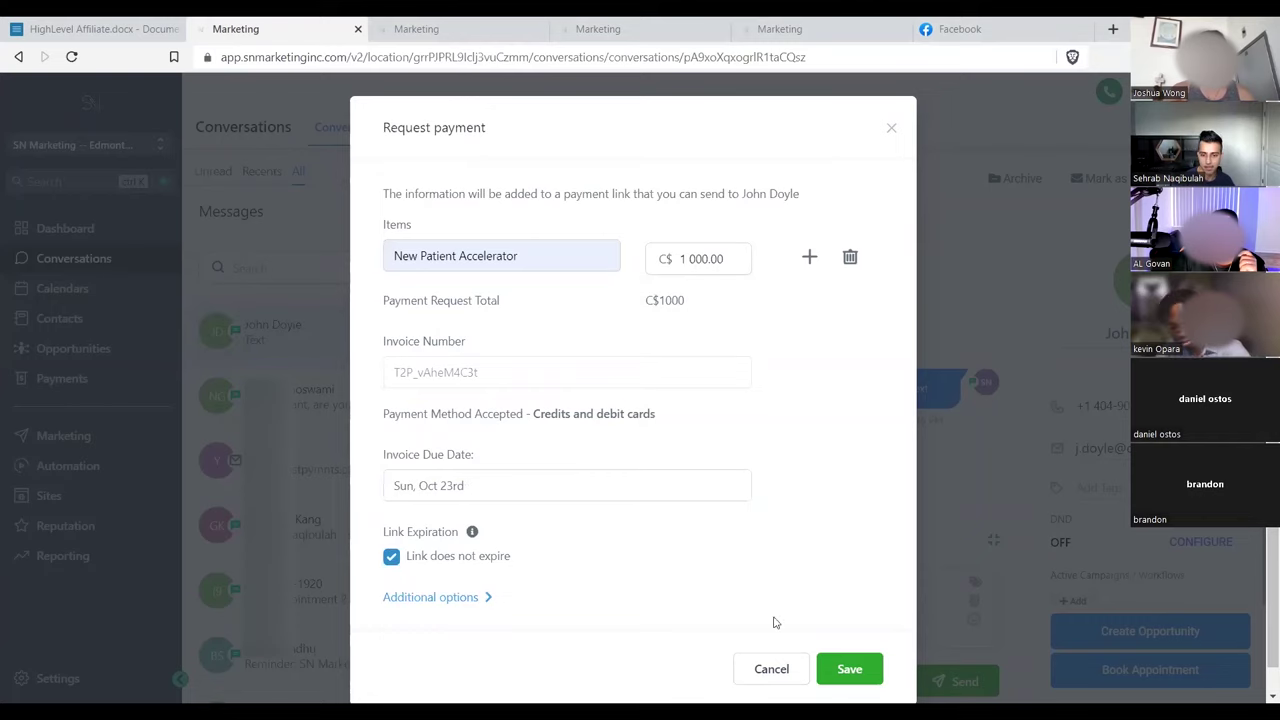
pyautogui.click(858, 667)
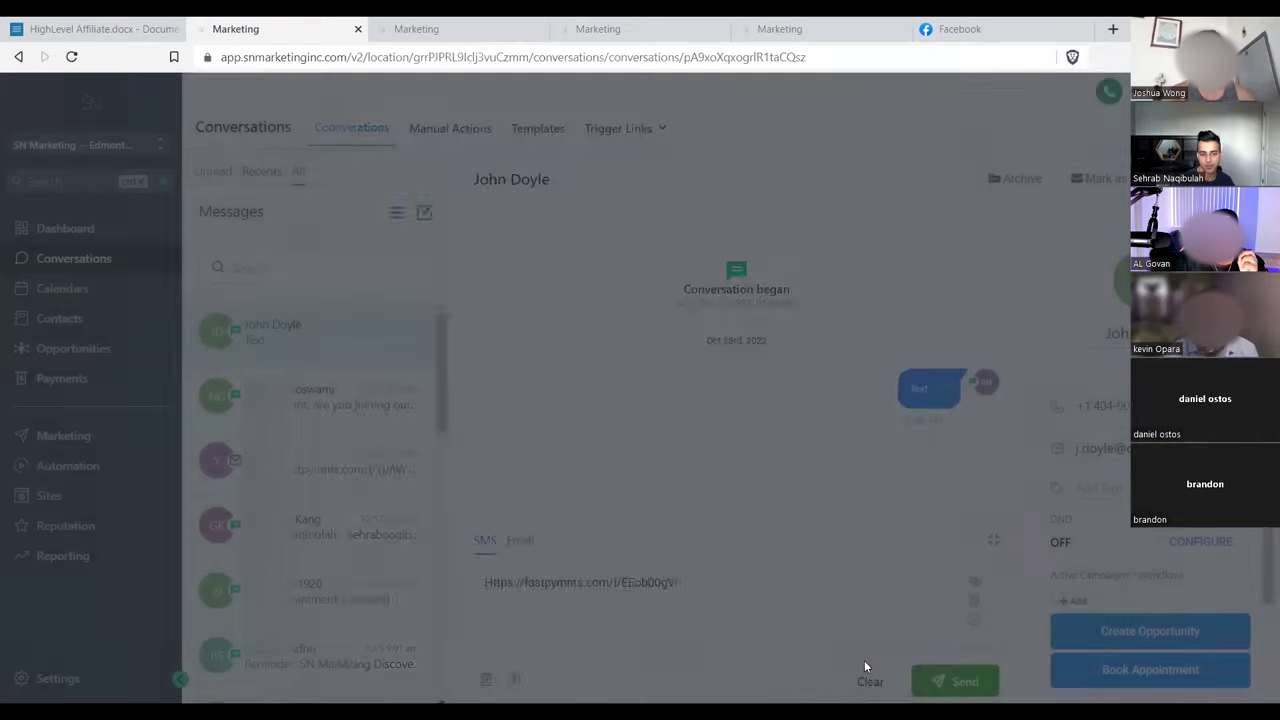
# - Copy the payment link from the SMS message and open it in a new browser tab to view the invoice
pyautogui.click(718, 586)
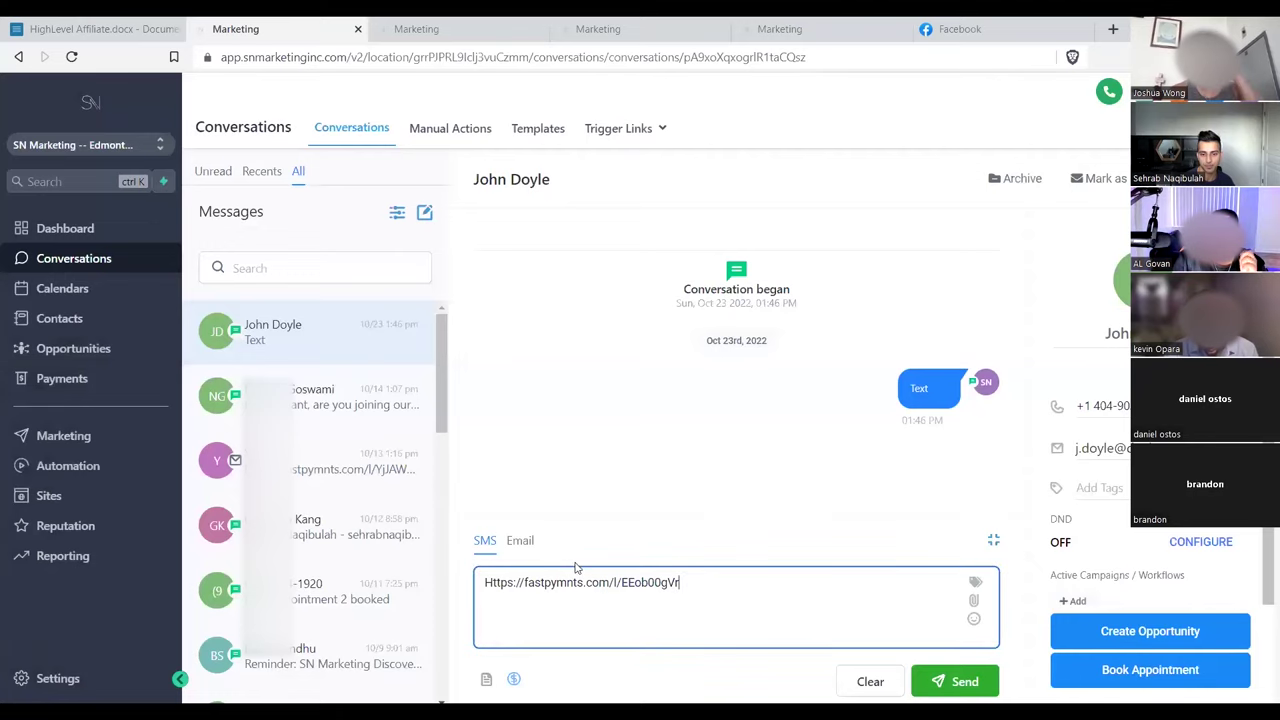
pyautogui.moveTo(576, 568); pyautogui.dragTo(480, 572)
pyautogui.hotkey('ctrl', 'c')
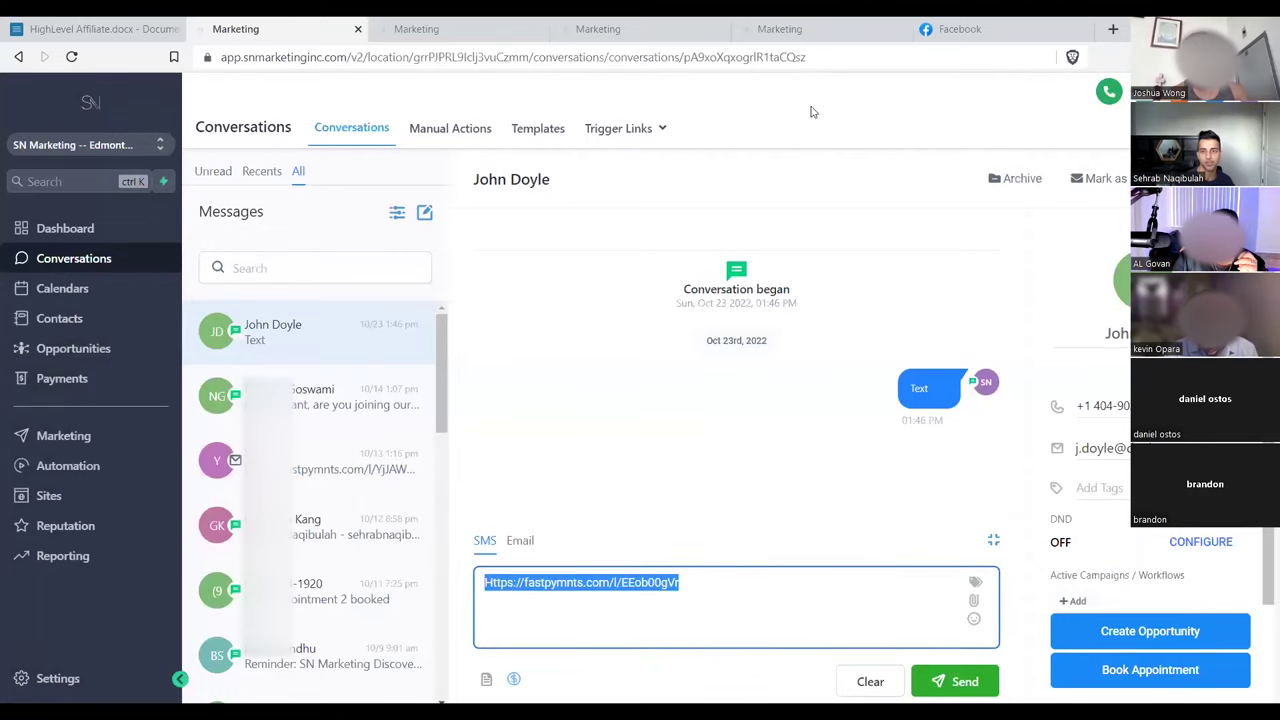
pyautogui.click(853, 89)
pyautogui.hotkey('ctrl', 't')
pyautogui.hotkey('ctrl', 'v')
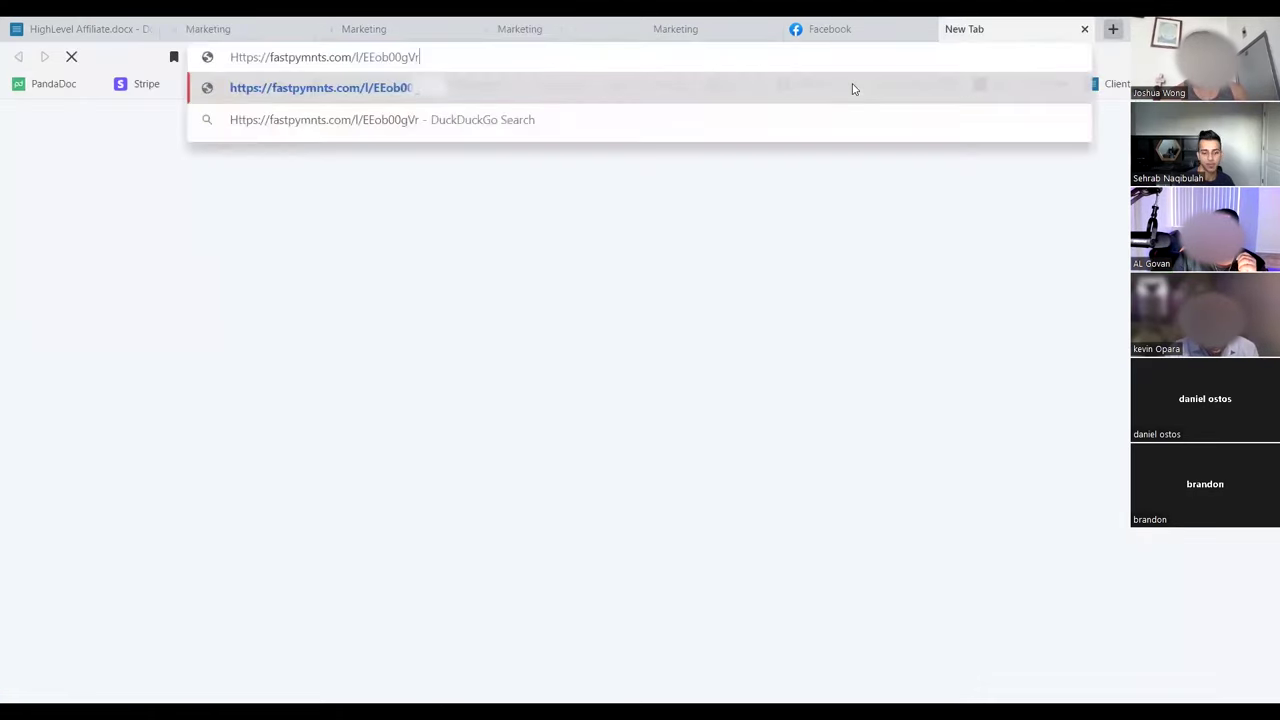
pyautogui.press('Return')
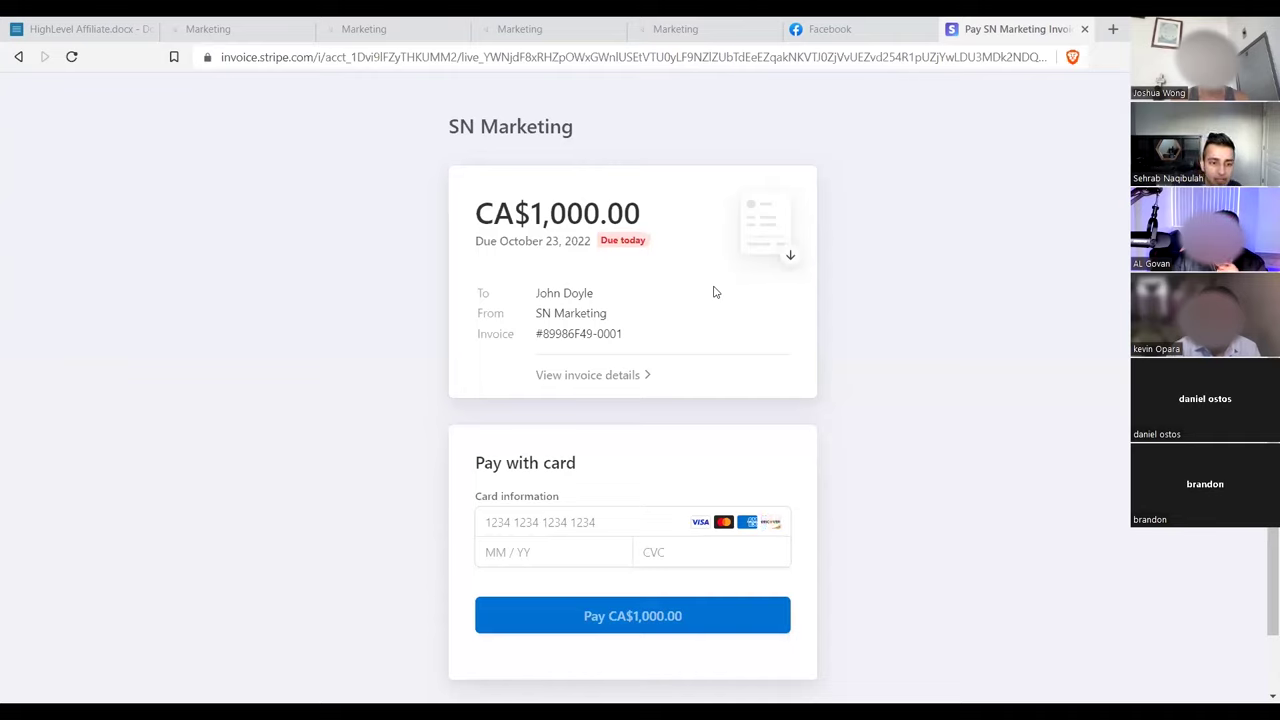
# - Review the Meeting Set + Reminders workflow down to its 1 Hour Reminder Text action, and return to the workflow list
pyautogui.click(228, 28)
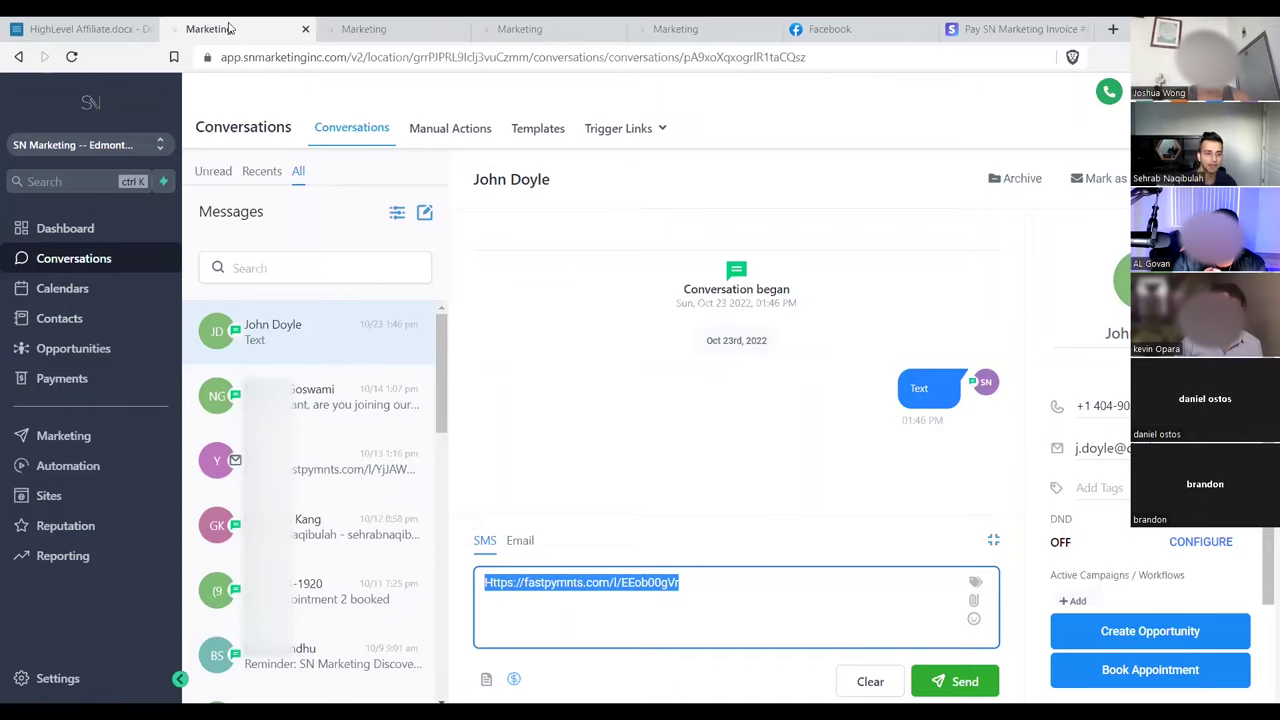
pyautogui.click(81, 467)
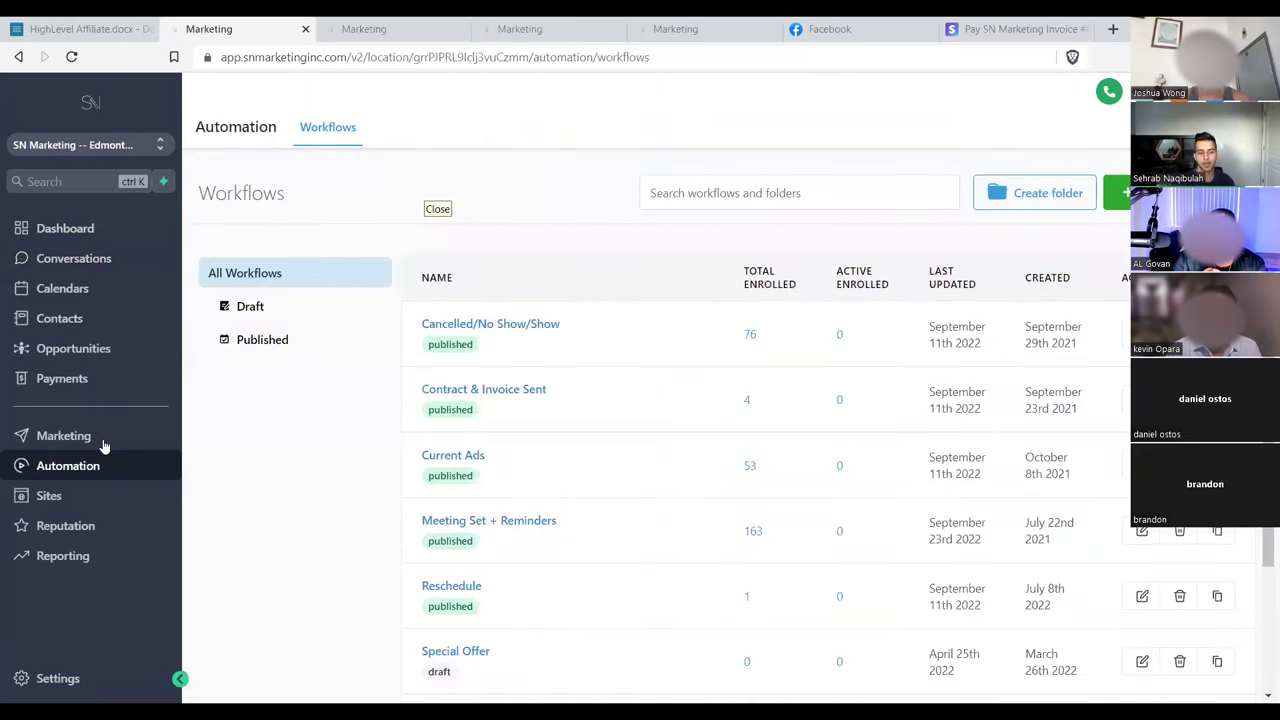
pyautogui.click(537, 523)
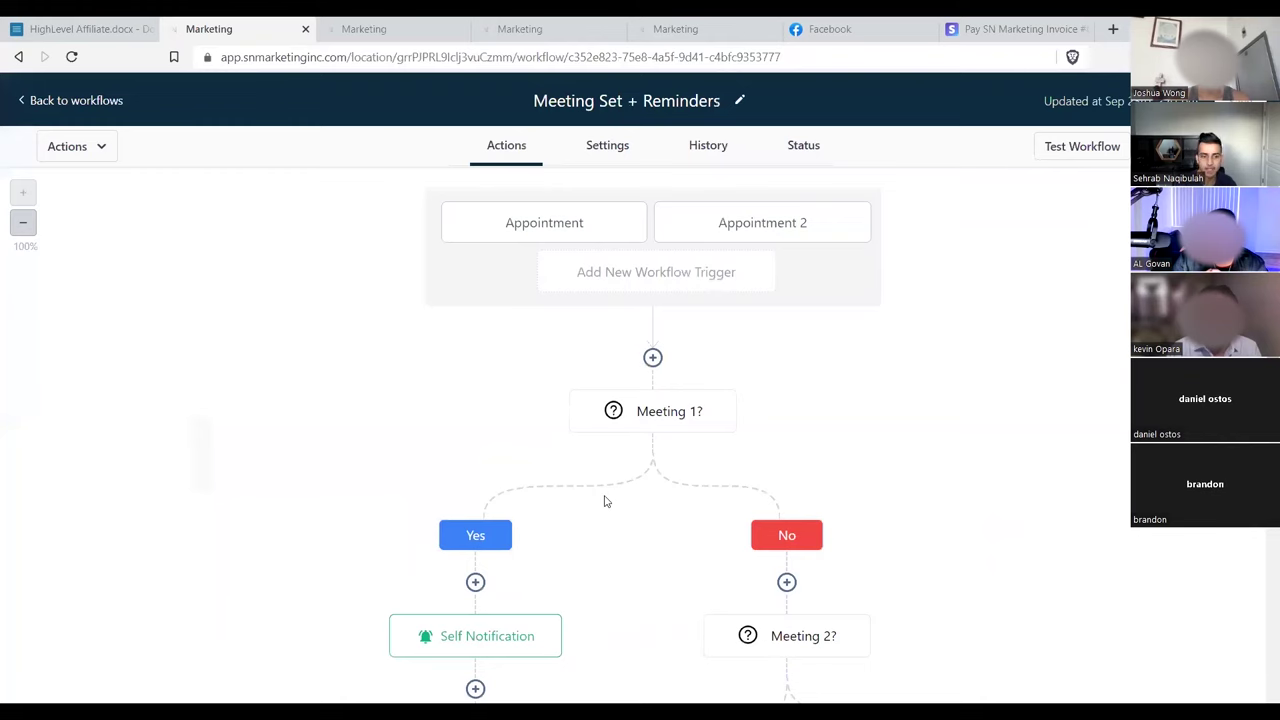
pyautogui.scroll(-10, 1262, 590)
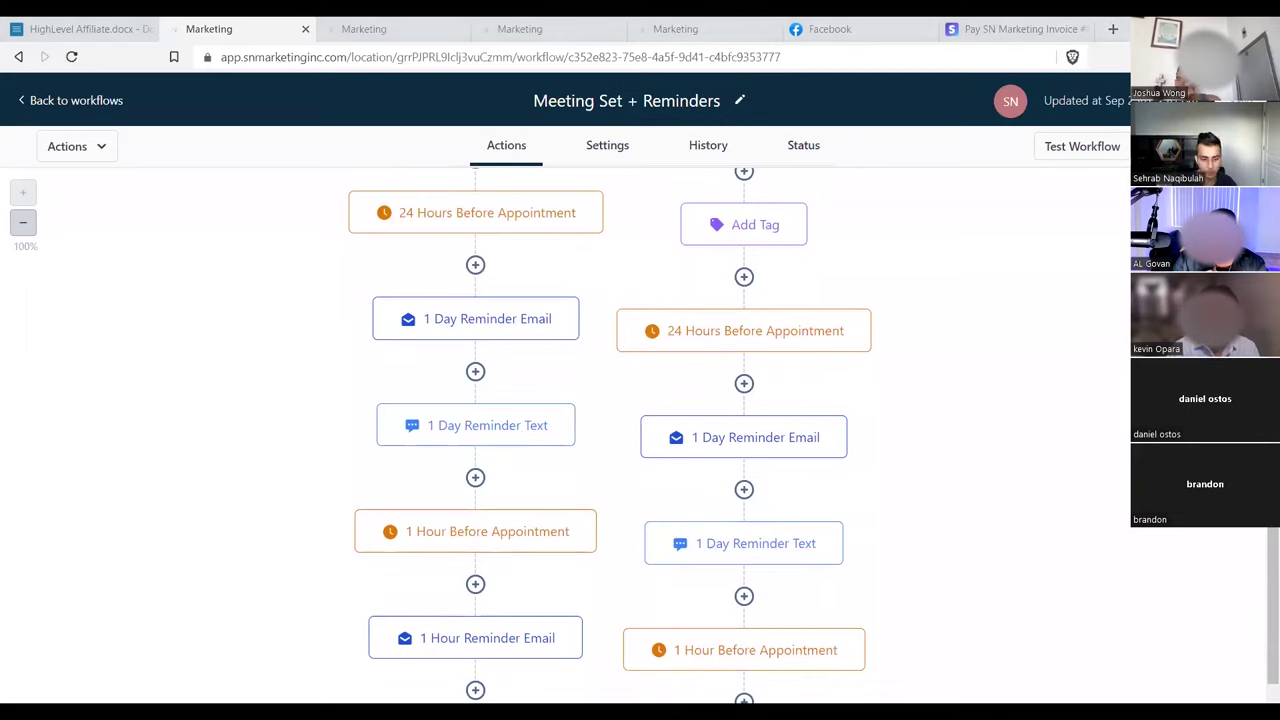
pyautogui.scroll(-3, 1262, 609)
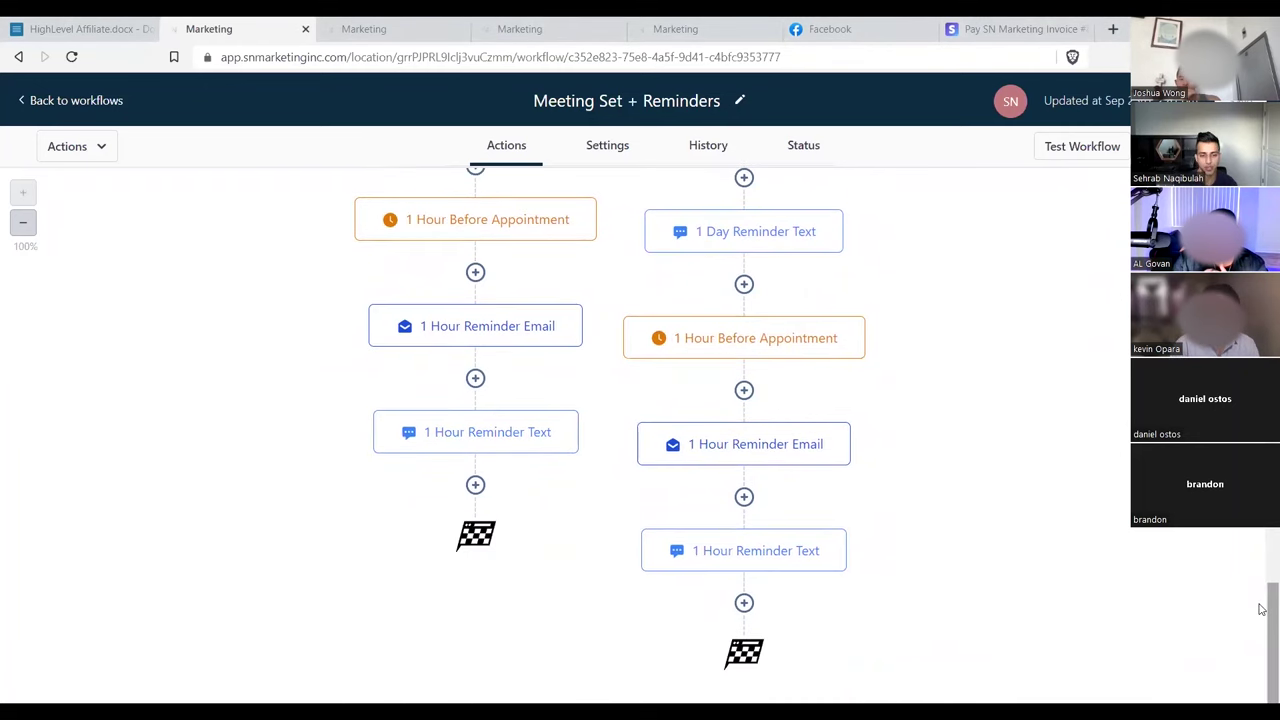
pyautogui.click(485, 442)
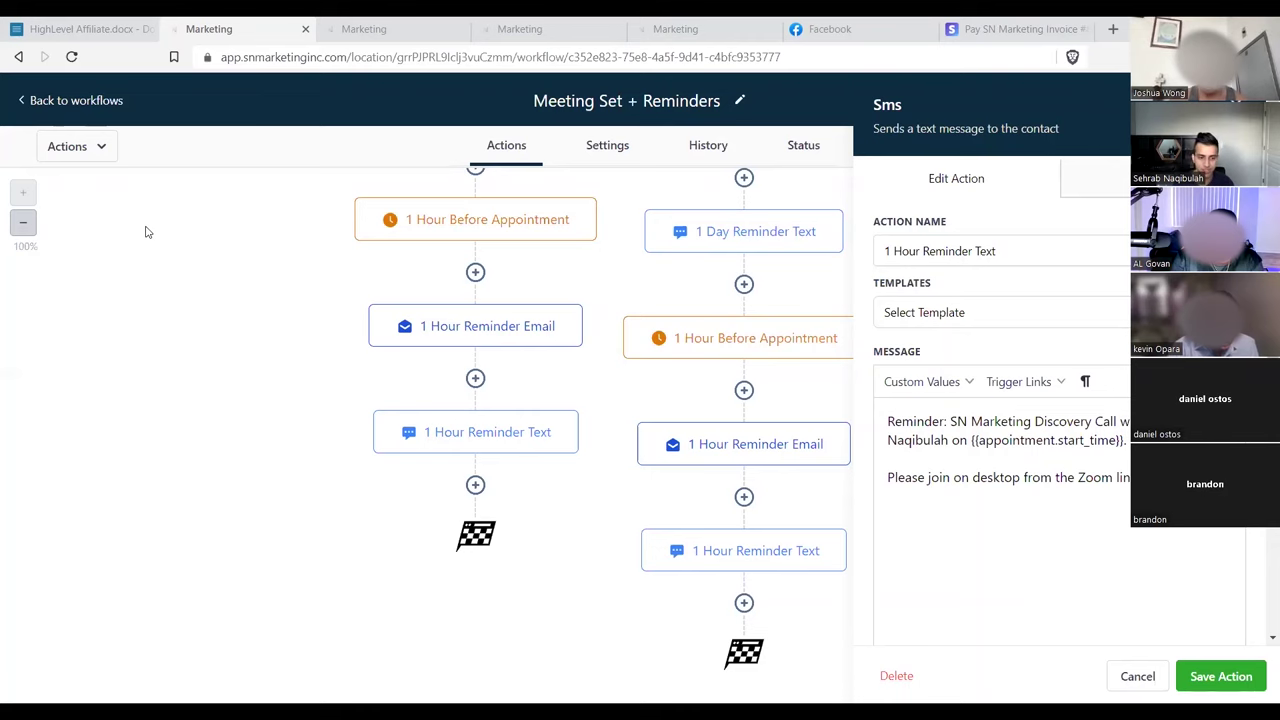
pyautogui.hotkey('alt', 'Left')
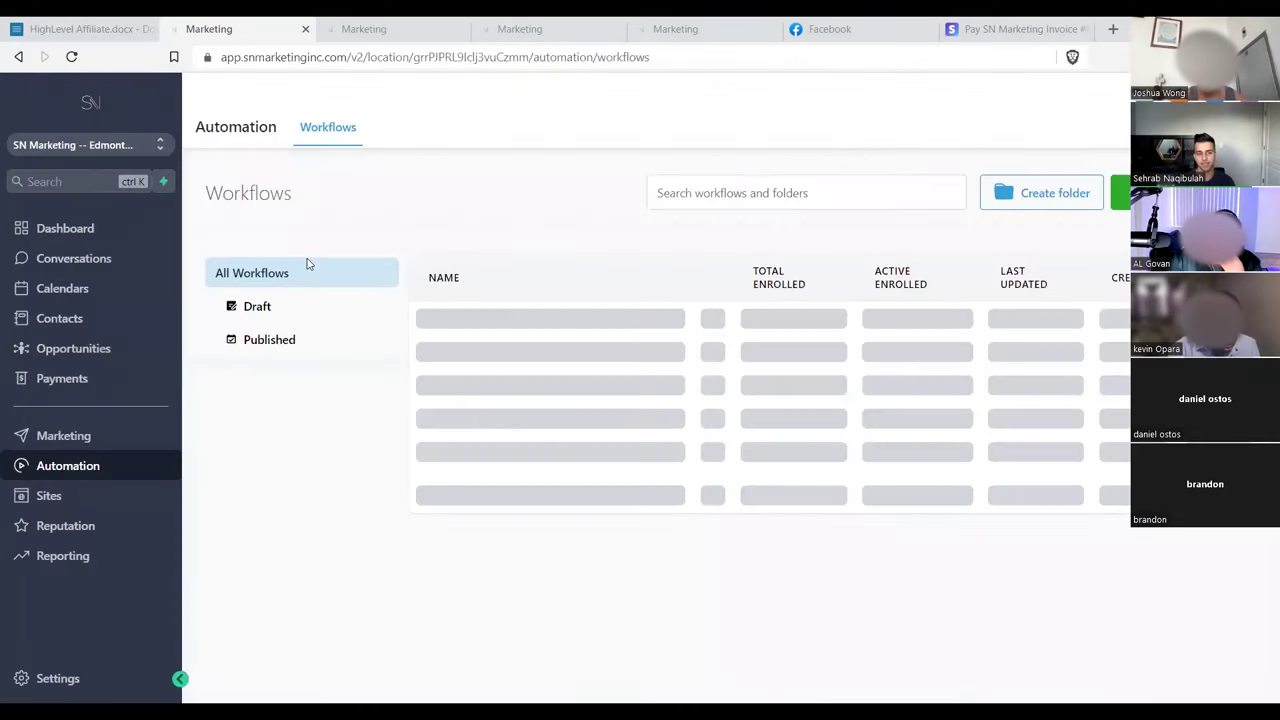
# - Show the Canada location's opportunities board and move the Demo lead through 2nd Meeting to Contract & Invoice Sent
pyautogui.hotkey('alt', 'Left')
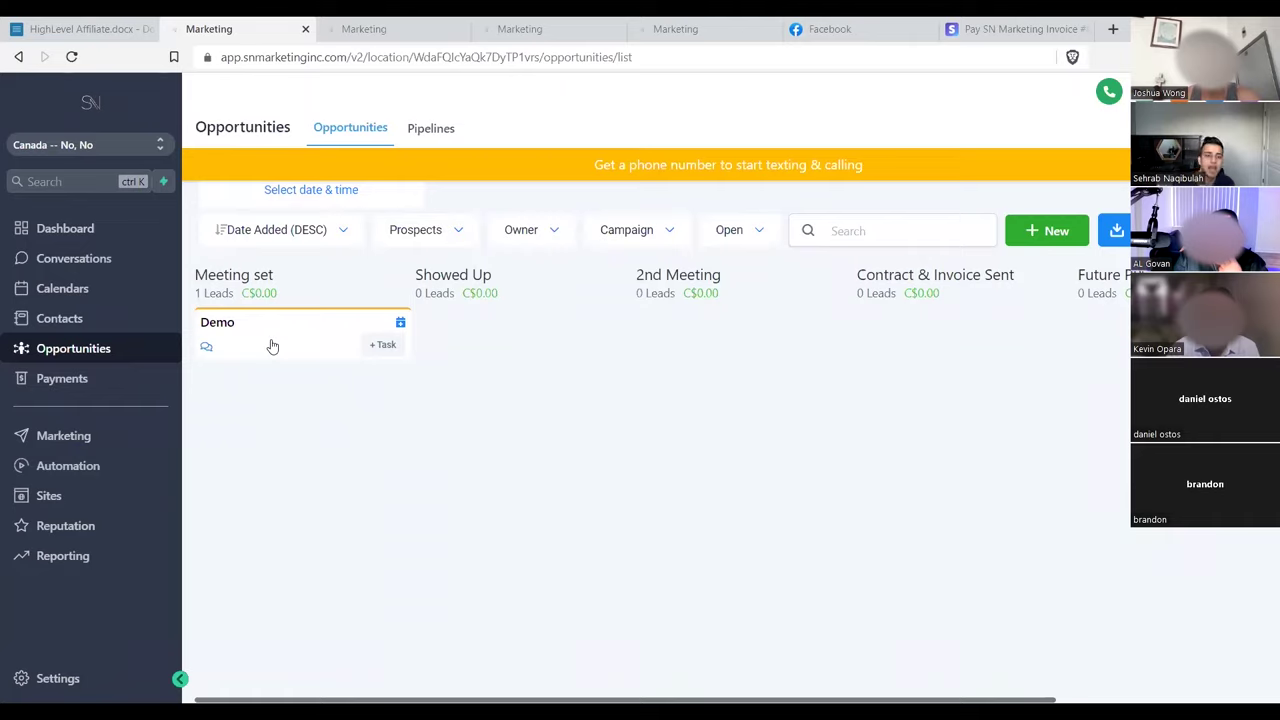
pyautogui.moveTo(272, 346); pyautogui.dragTo(903, 350)
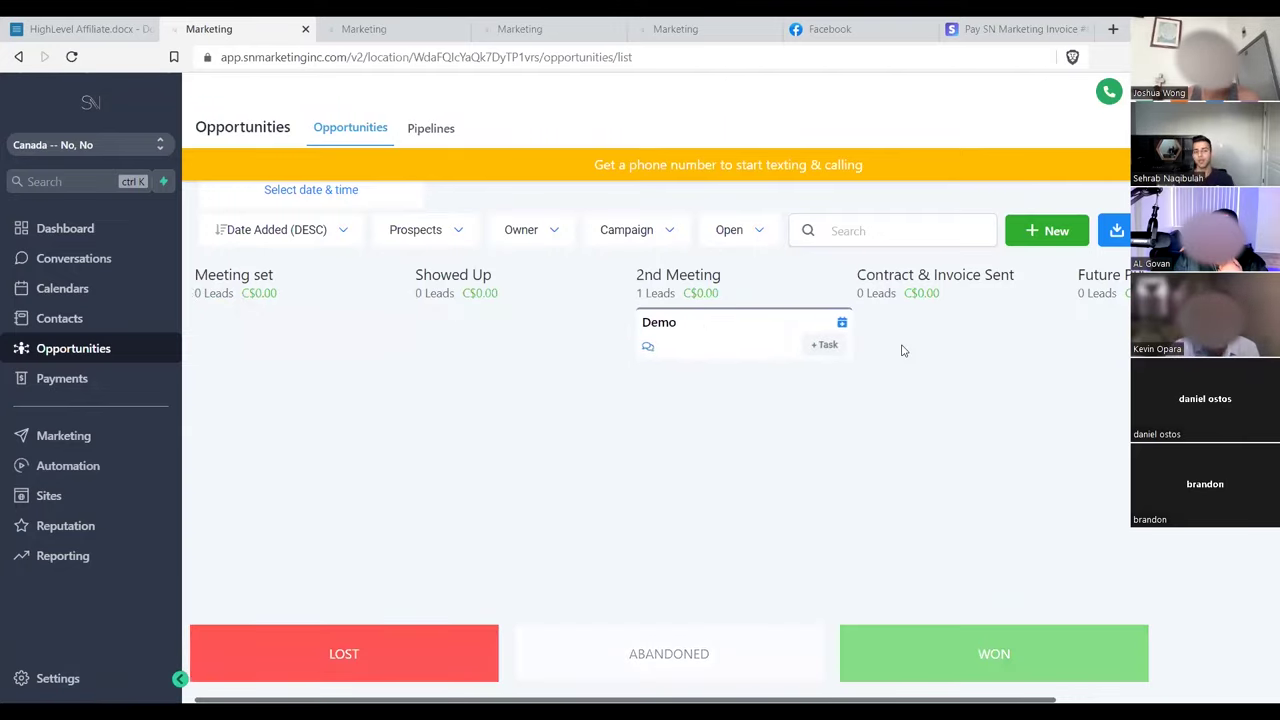
pyautogui.moveTo(903, 350); pyautogui.dragTo(903, 350)
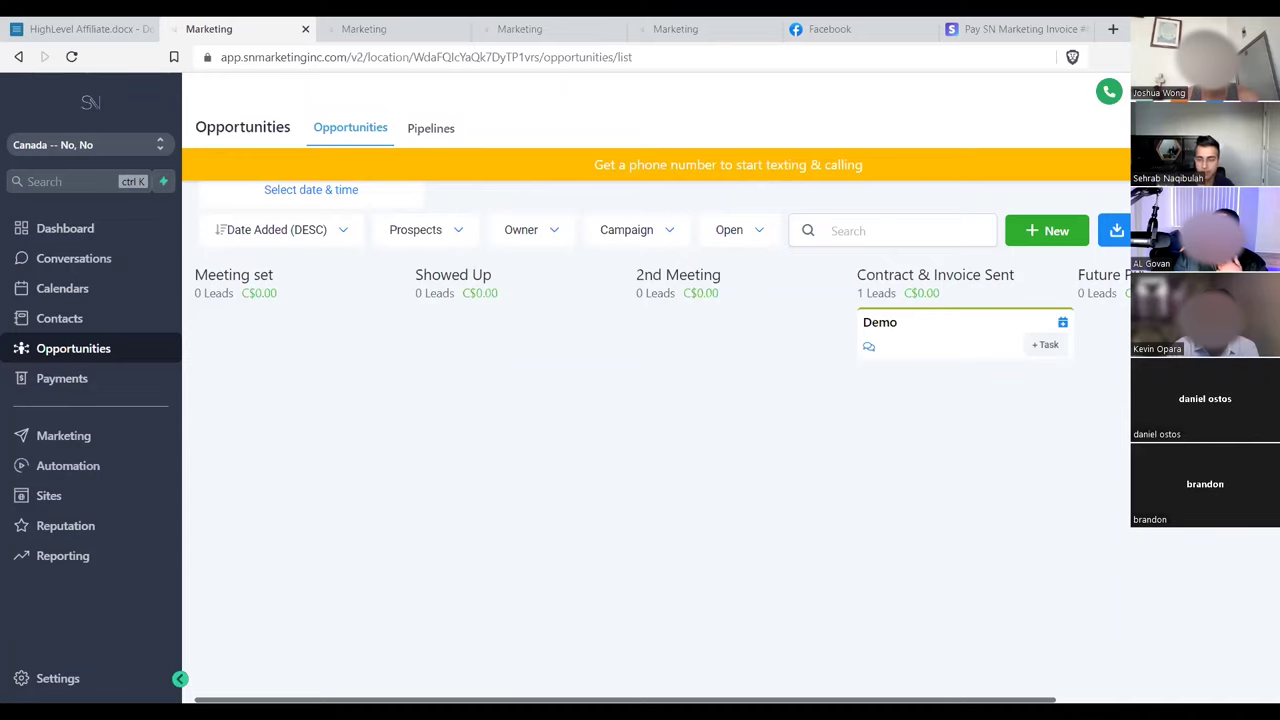
# - Move the Demo lead from Contract & Invoice Sent to the Future PPS stage on the Prospects board
pyautogui.hscroll(2, 1063, 385)
pyautogui.doubleClick(1063, 284)
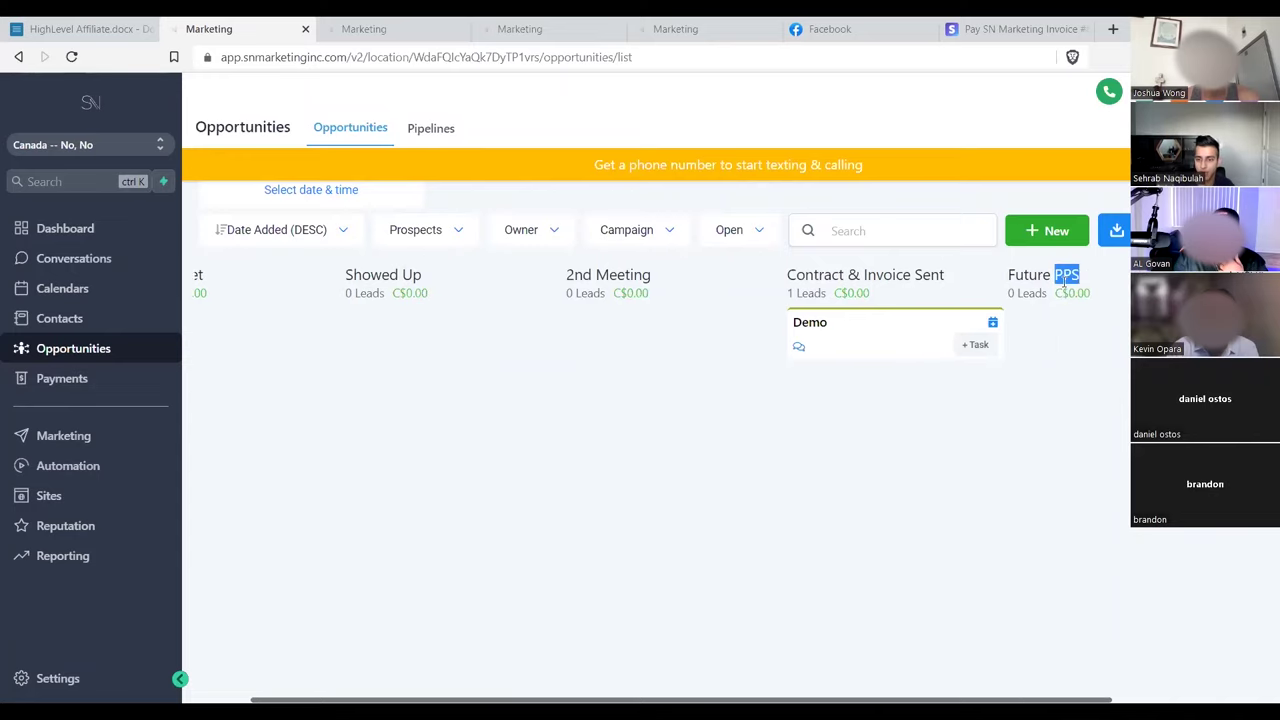
pyautogui.click(927, 299)
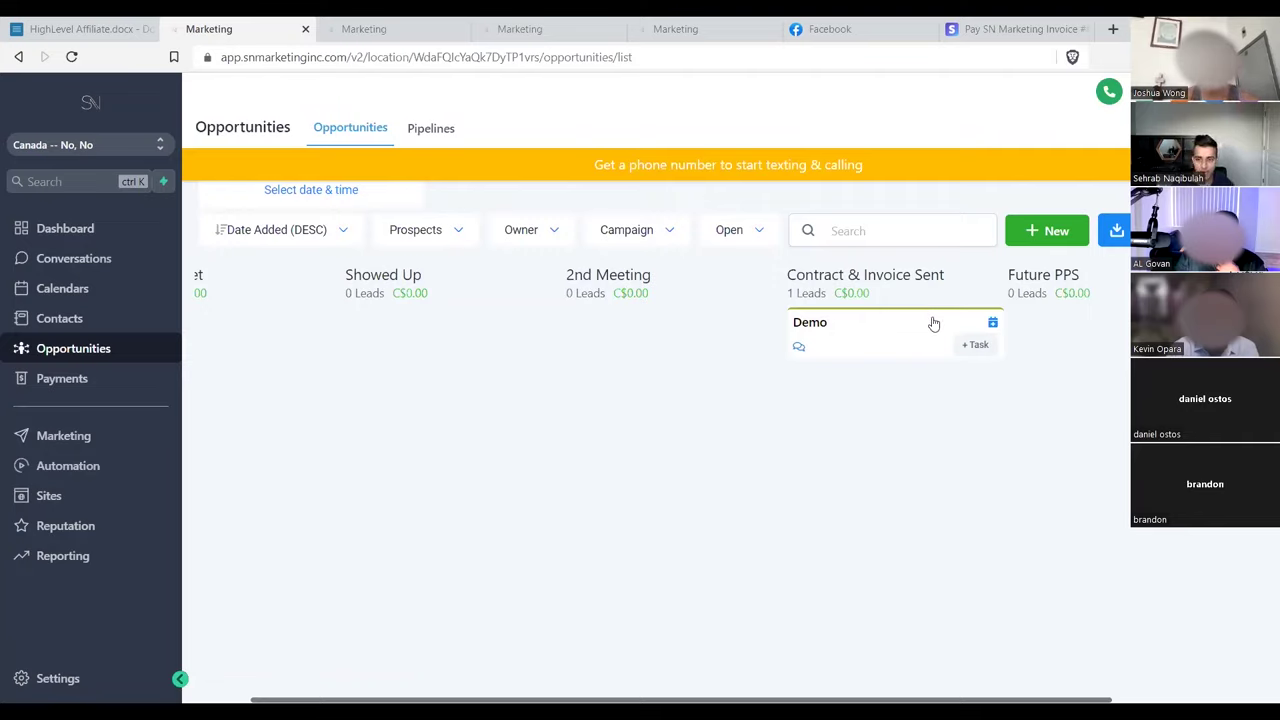
pyautogui.moveTo(931, 320); pyautogui.dragTo(772, 679)
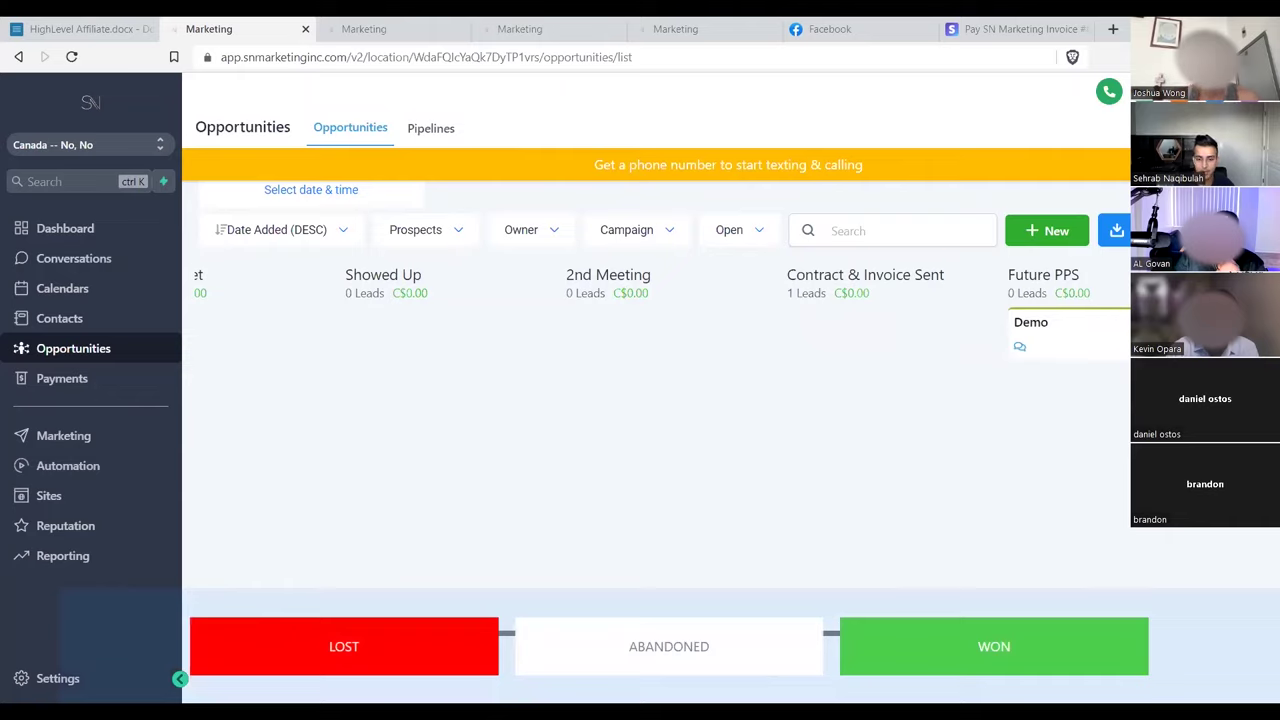
pyautogui.moveTo(1050, 335); pyautogui.dragTo(1050, 335)
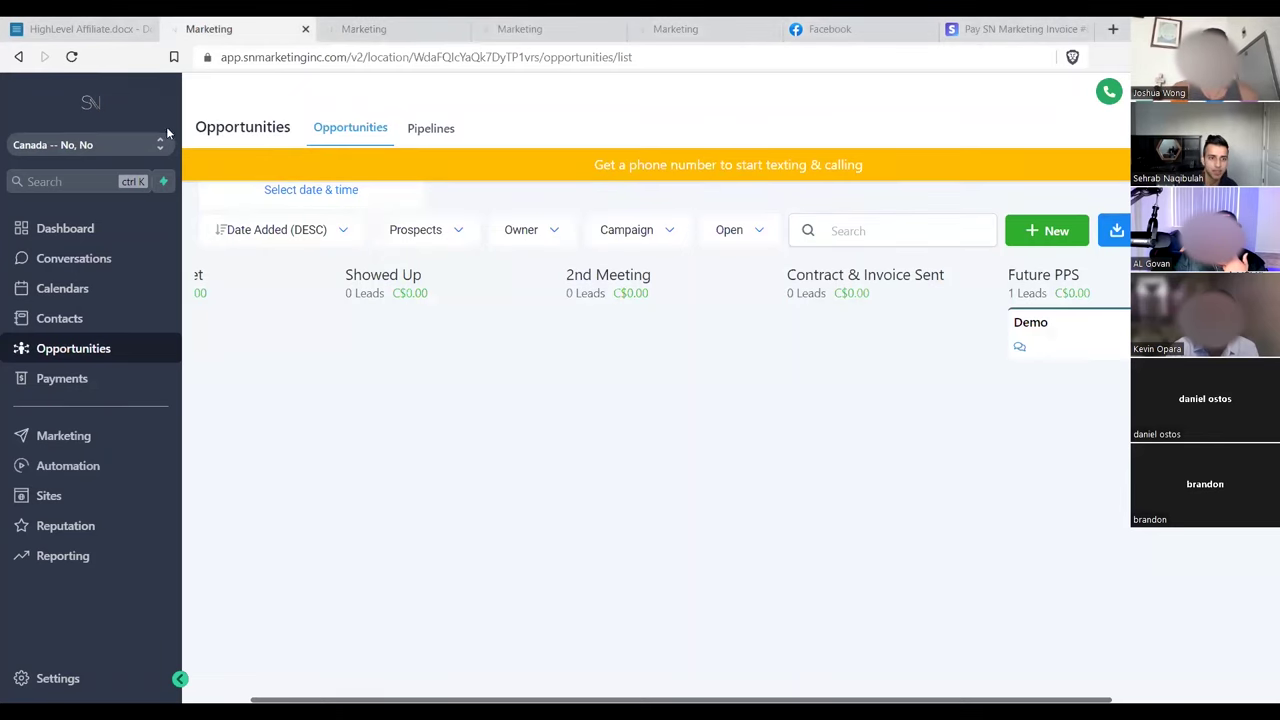
# - Switch to the SN Marketing location and examine the total and closed pipeline value on its dashboard
pyautogui.click(120, 145)
pyautogui.click(332, 281)
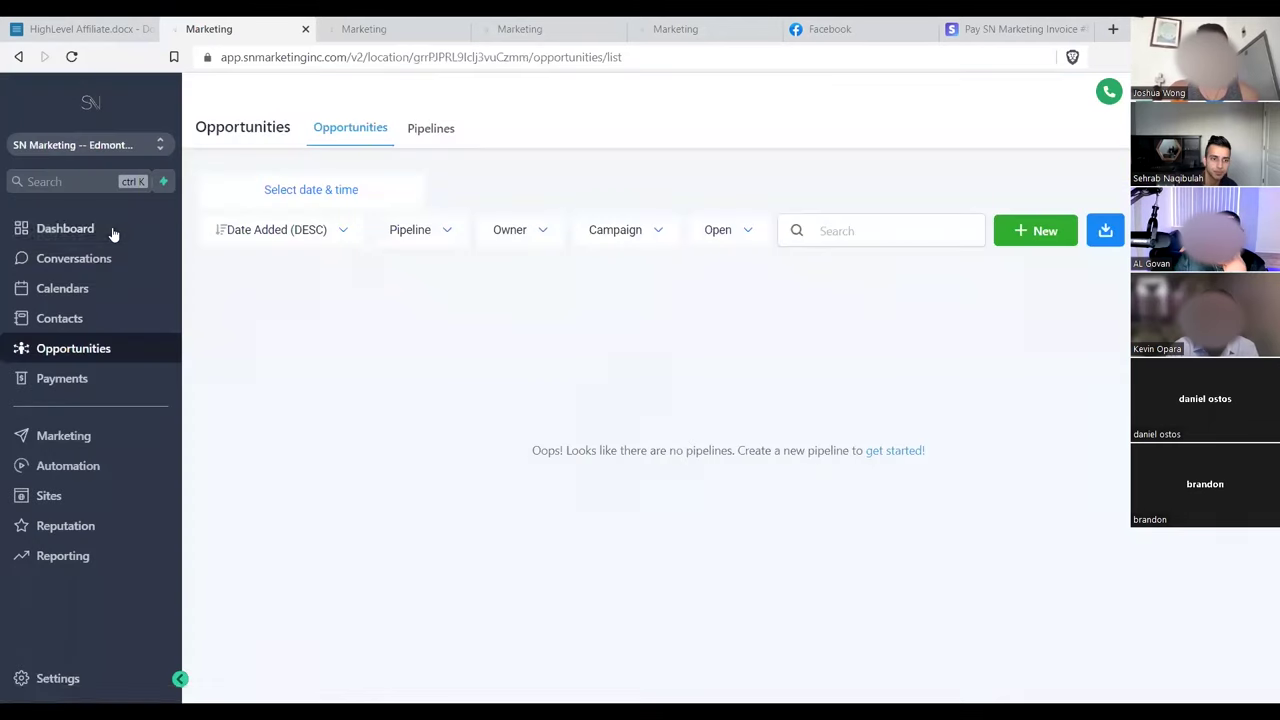
pyautogui.click(113, 233)
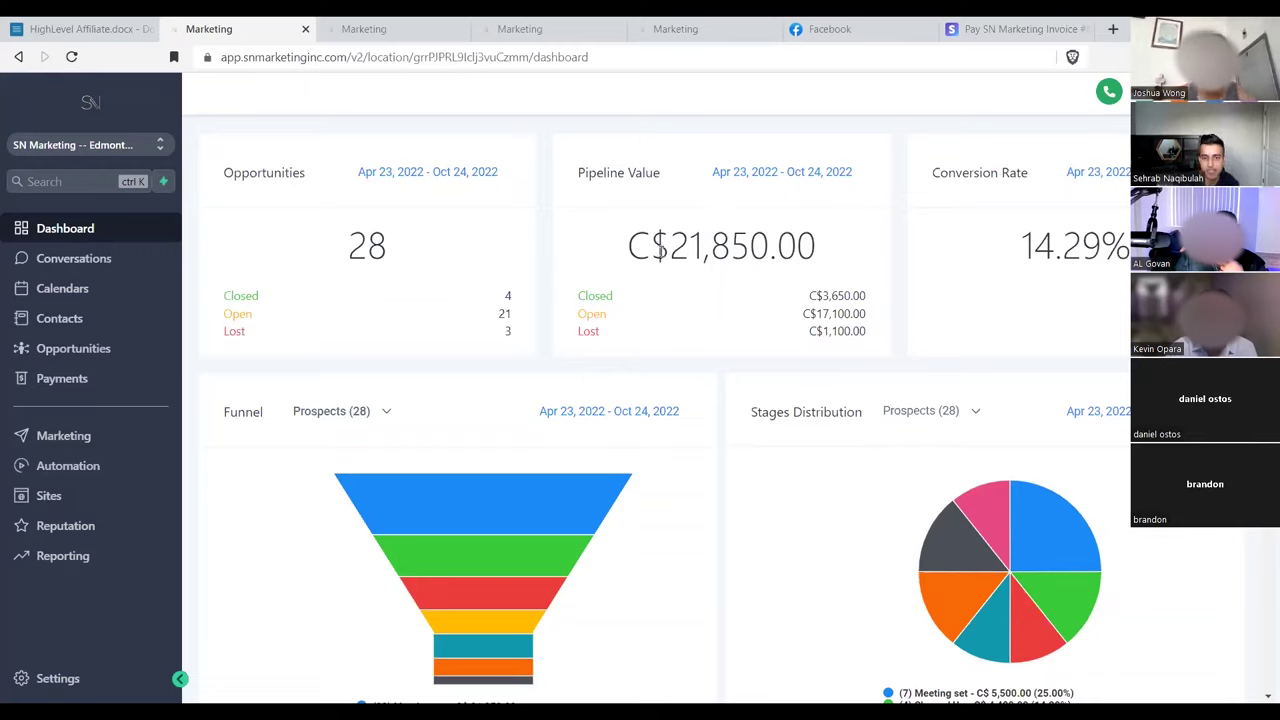
pyautogui.moveTo(628, 245); pyautogui.dragTo(868, 275)
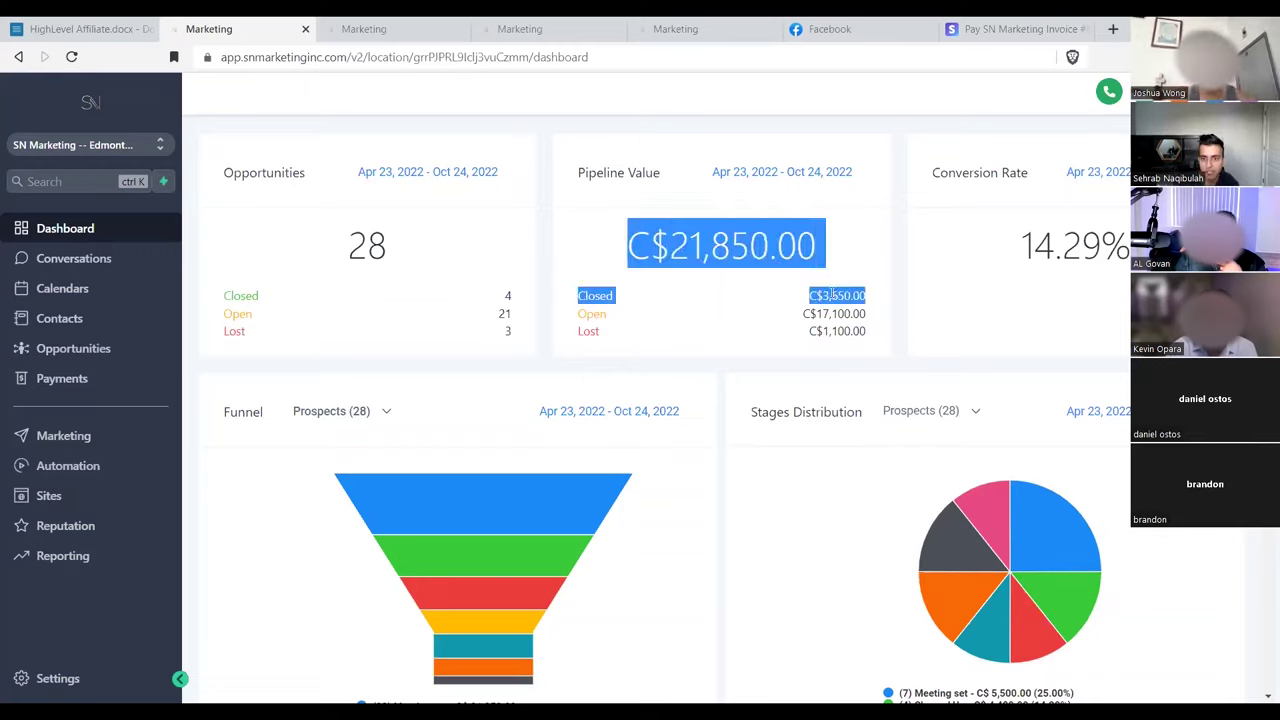
pyautogui.doubleClick(828, 295)
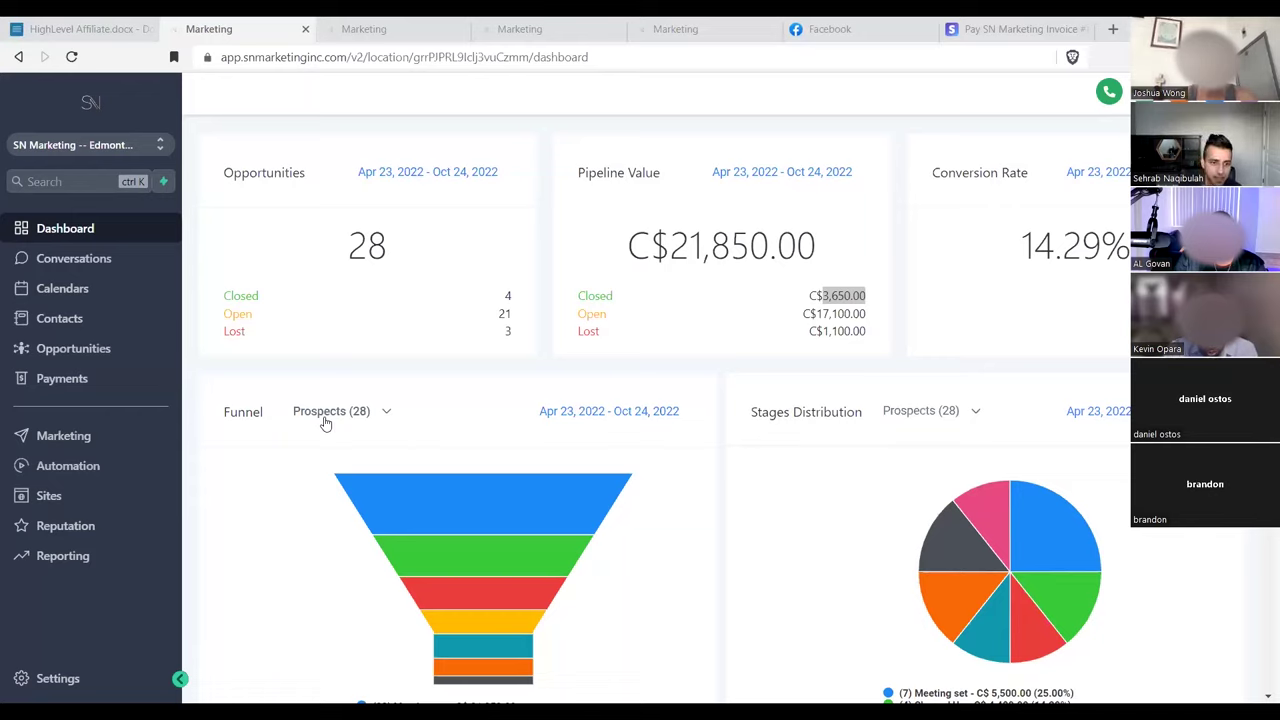
# - Open the SN Marketing location's Meeting Set + Reminders workflow and view its first Self Notification action without changing it
pyautogui.click(126, 467)
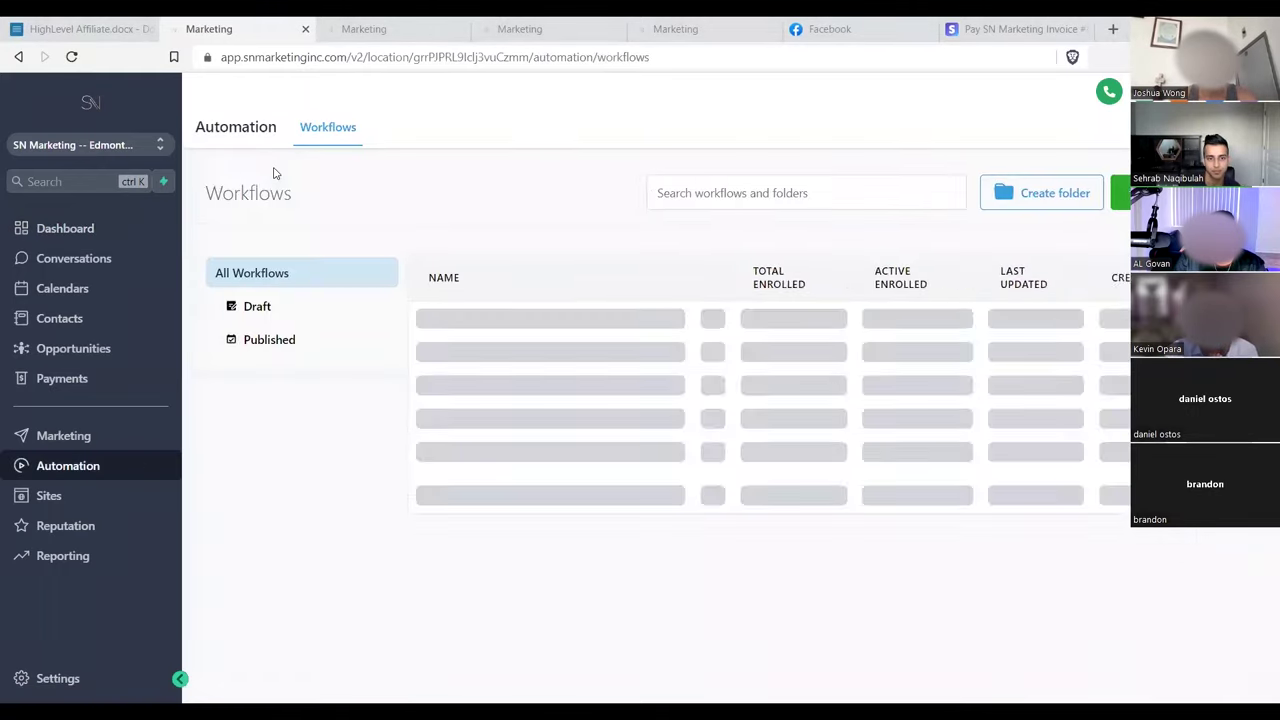
pyautogui.click(488, 520)
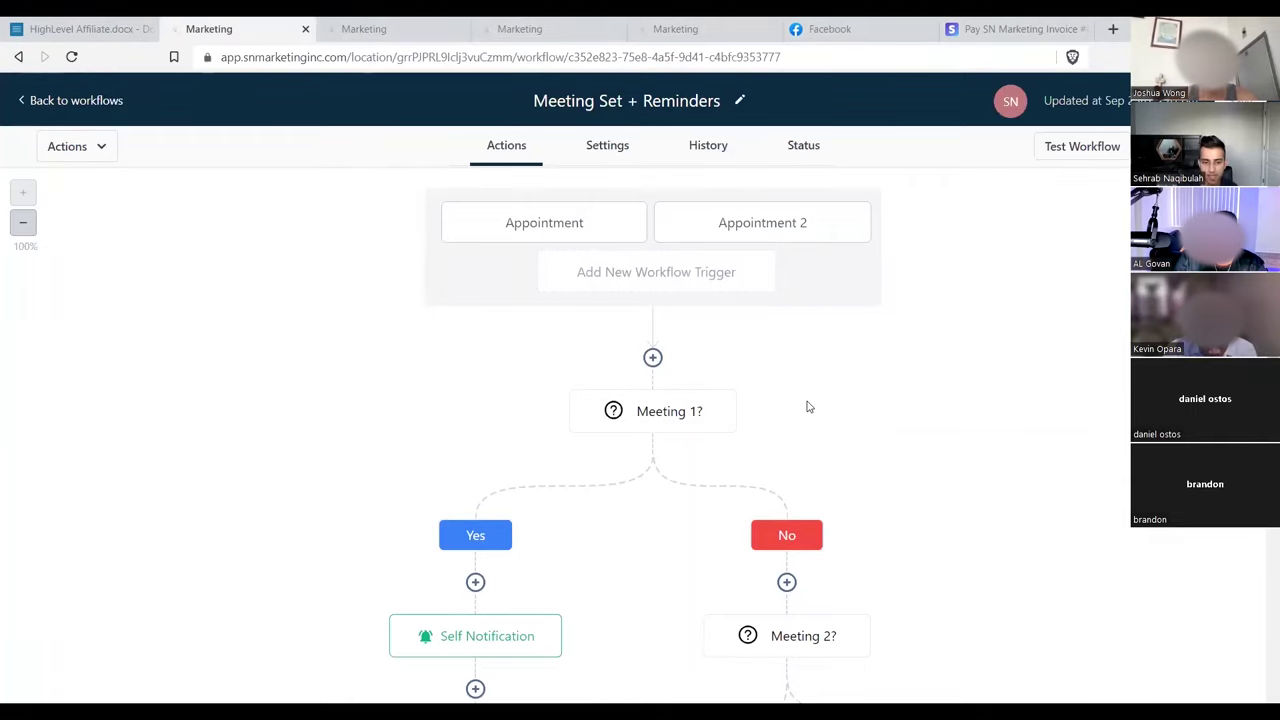
pyautogui.scroll(-4, 809, 407)
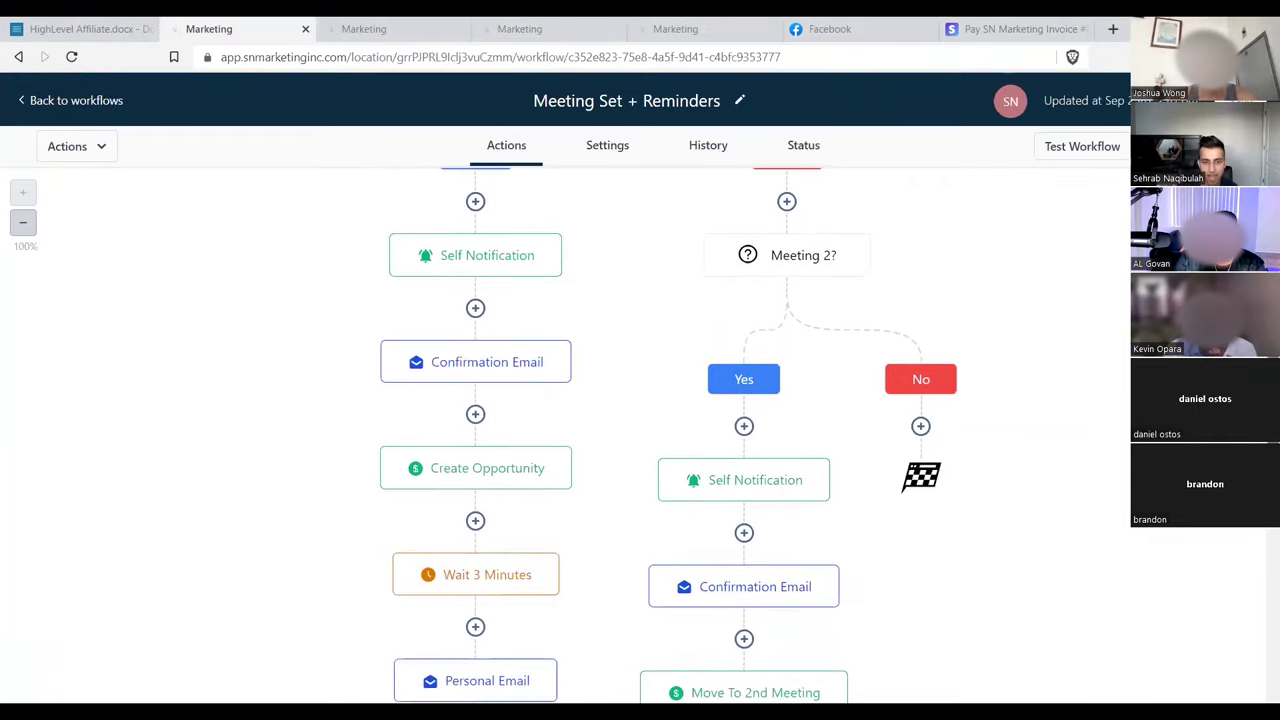
pyautogui.click(508, 254)
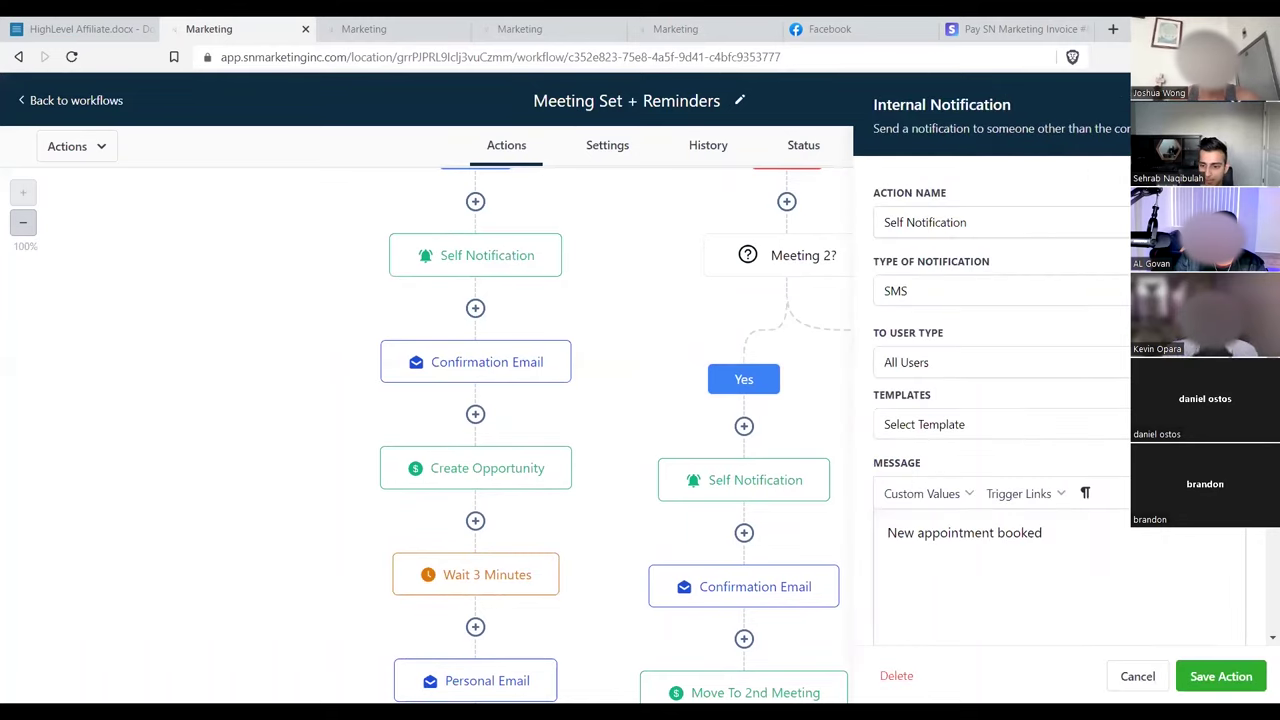
pyautogui.click(1137, 676)
# - Examine the subject and message of the Confirmation Email action in the Meeting 1 branch
pyautogui.click(528, 384)
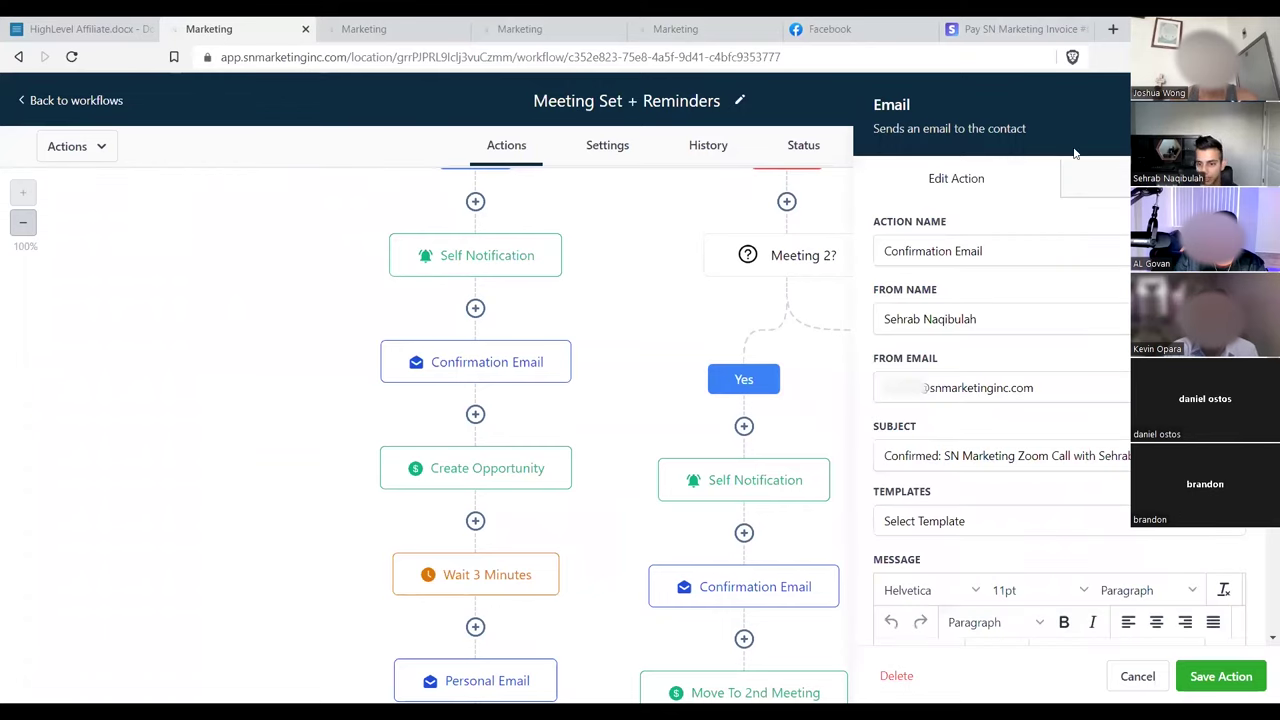
pyautogui.scroll(-3, 1075, 153)
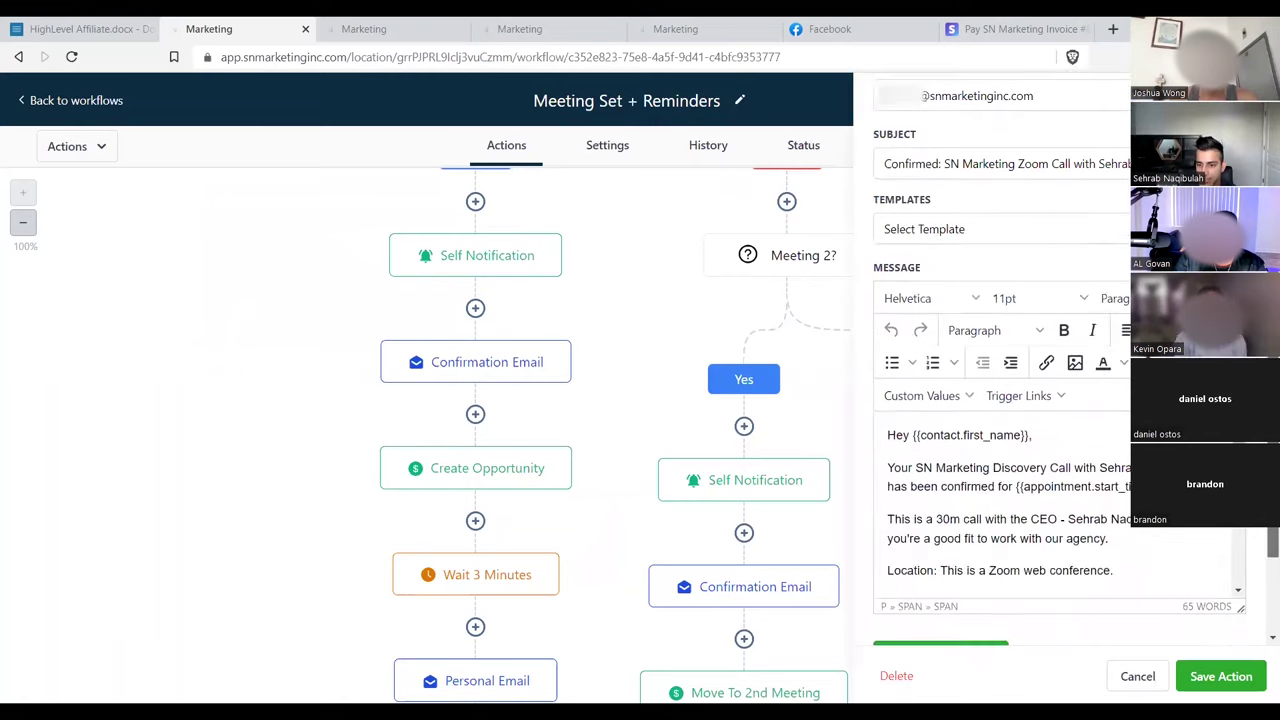
pyautogui.scroll(1, 1262, 530)
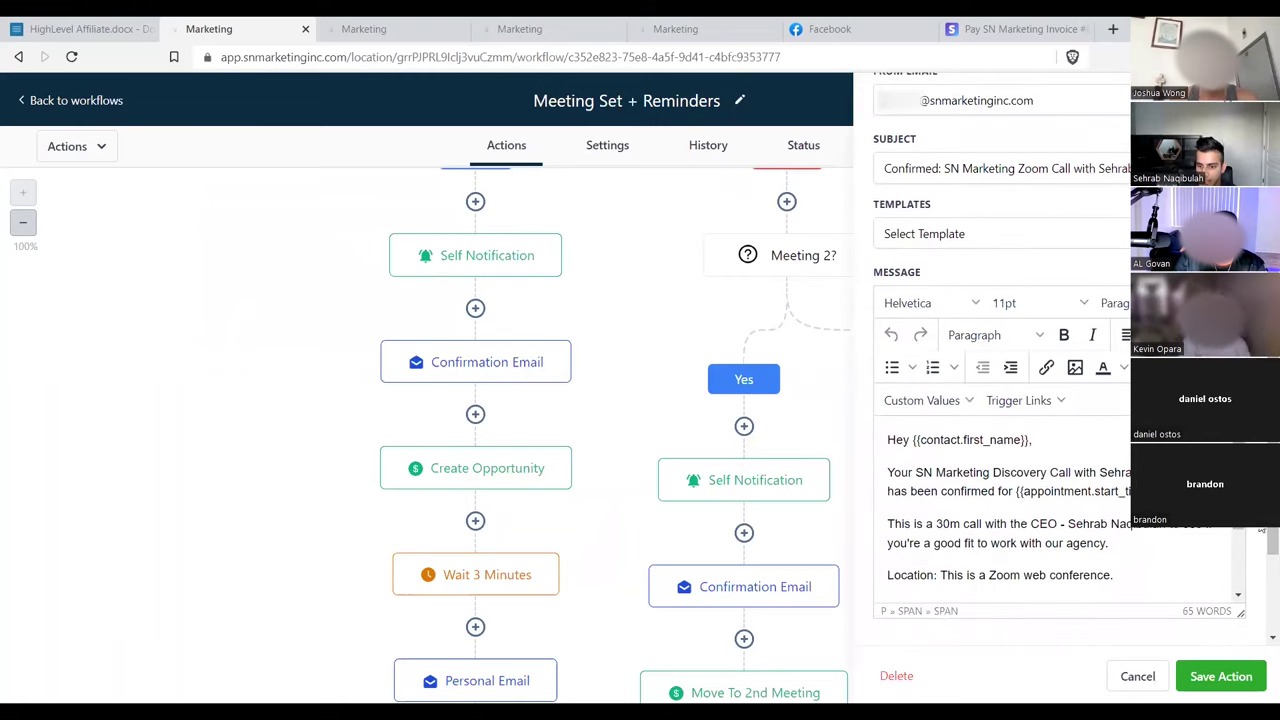
pyautogui.scroll(-2, 1052, 541)
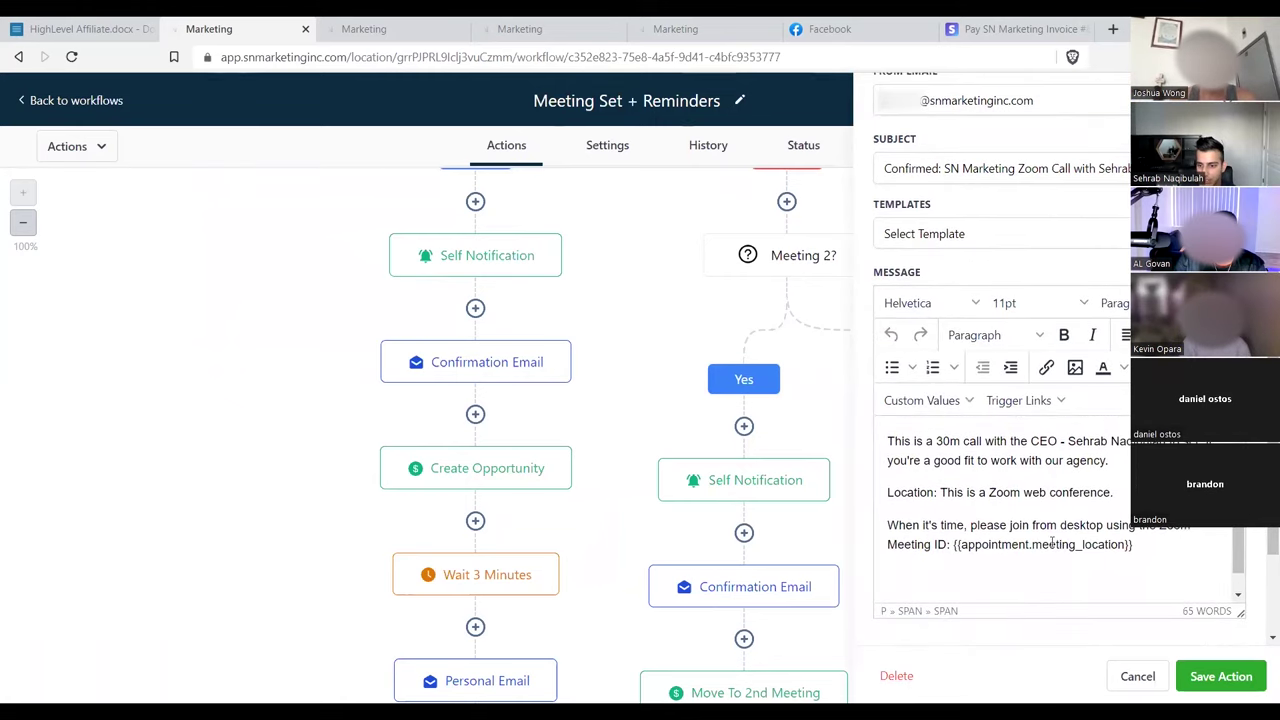
# - Review the settings of the Create Opportunity action and the Wait 3 Minutes action that follows it
pyautogui.click(553, 462)
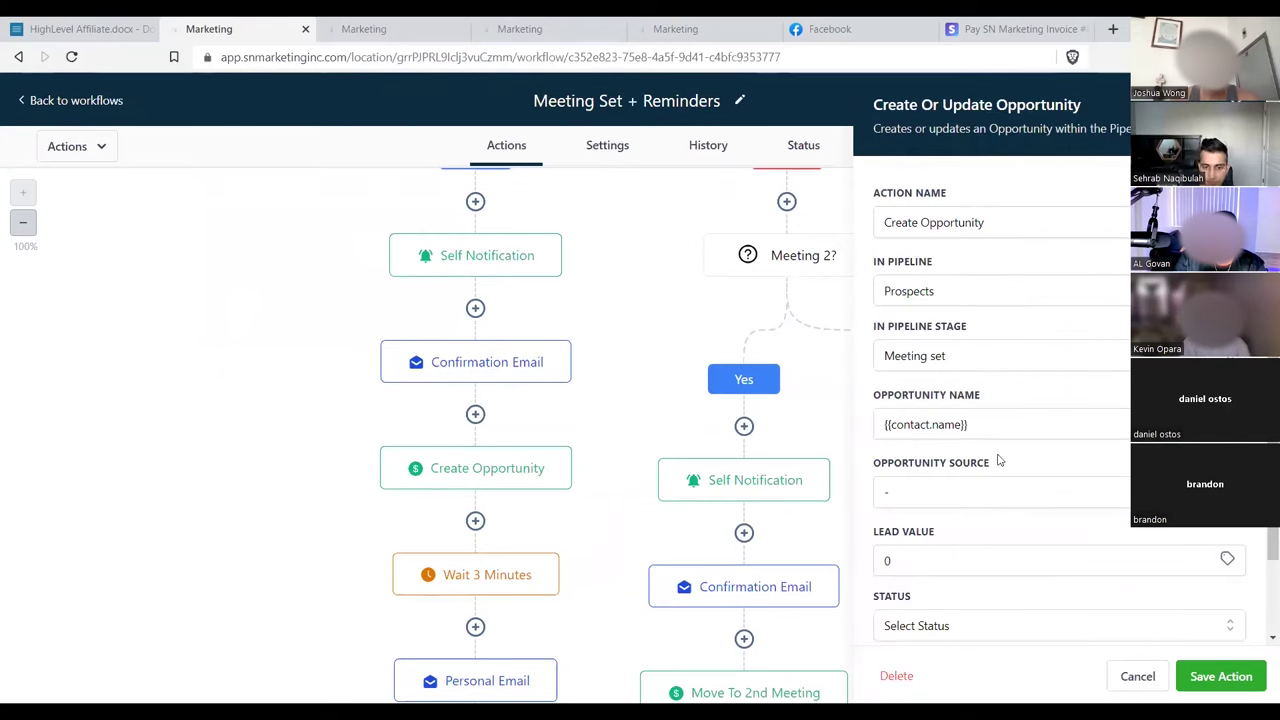
pyautogui.scroll(-1, 1262, 577)
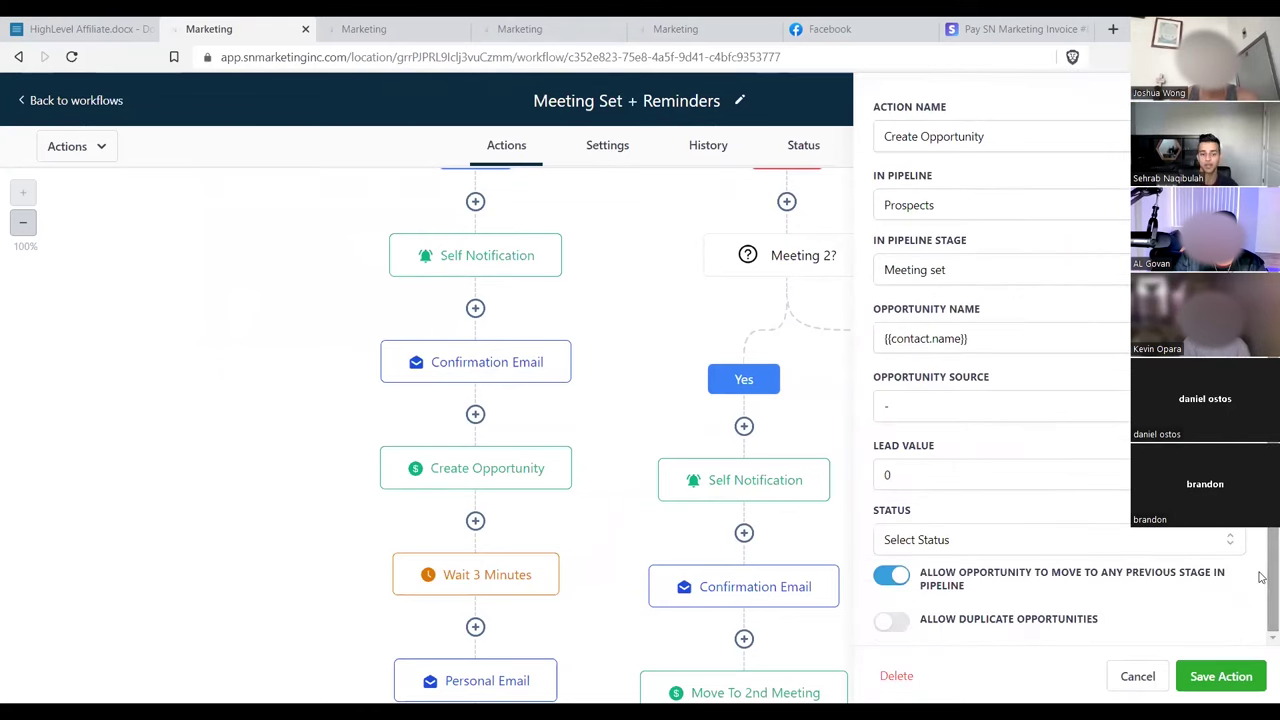
pyautogui.moveTo(553, 577)
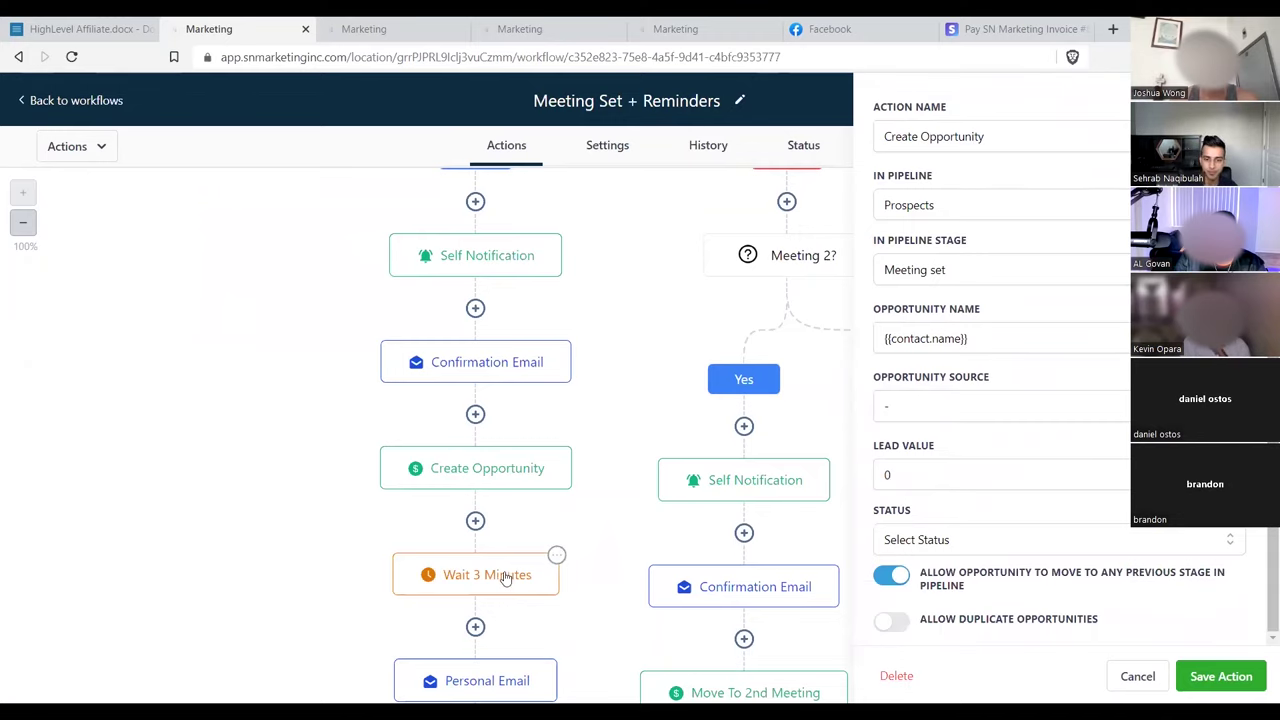
pyautogui.click(507, 577)
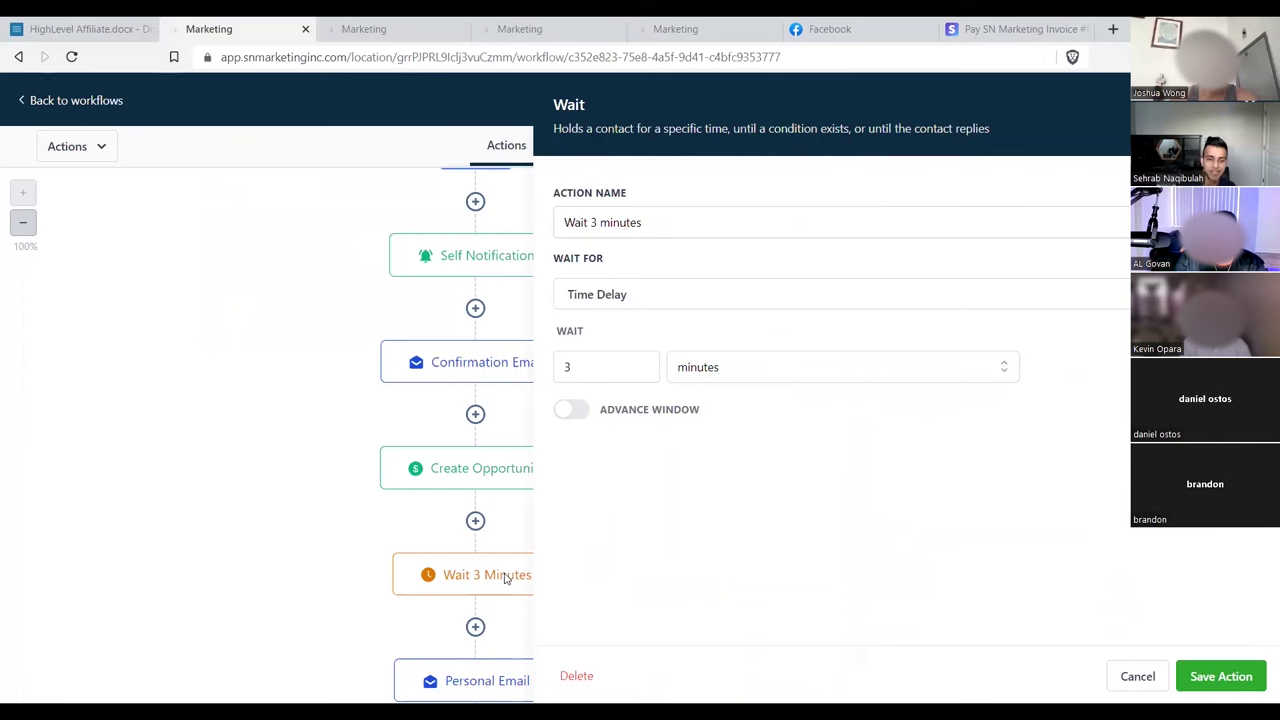
# - Read the Personal Email action's message through to its test email settings, and return to the workflow list
pyautogui.click(445, 676)
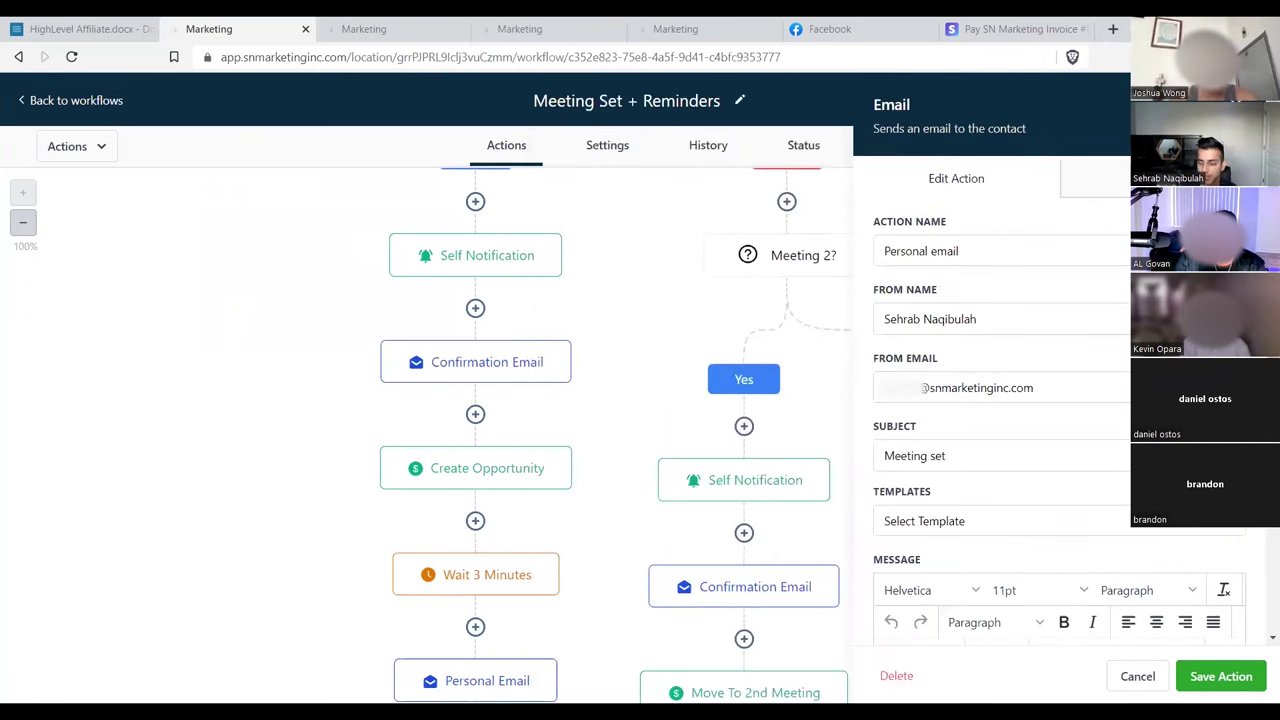
pyautogui.scroll(-4, 1000, 400)
pyautogui.scroll(1, 1000, 400)
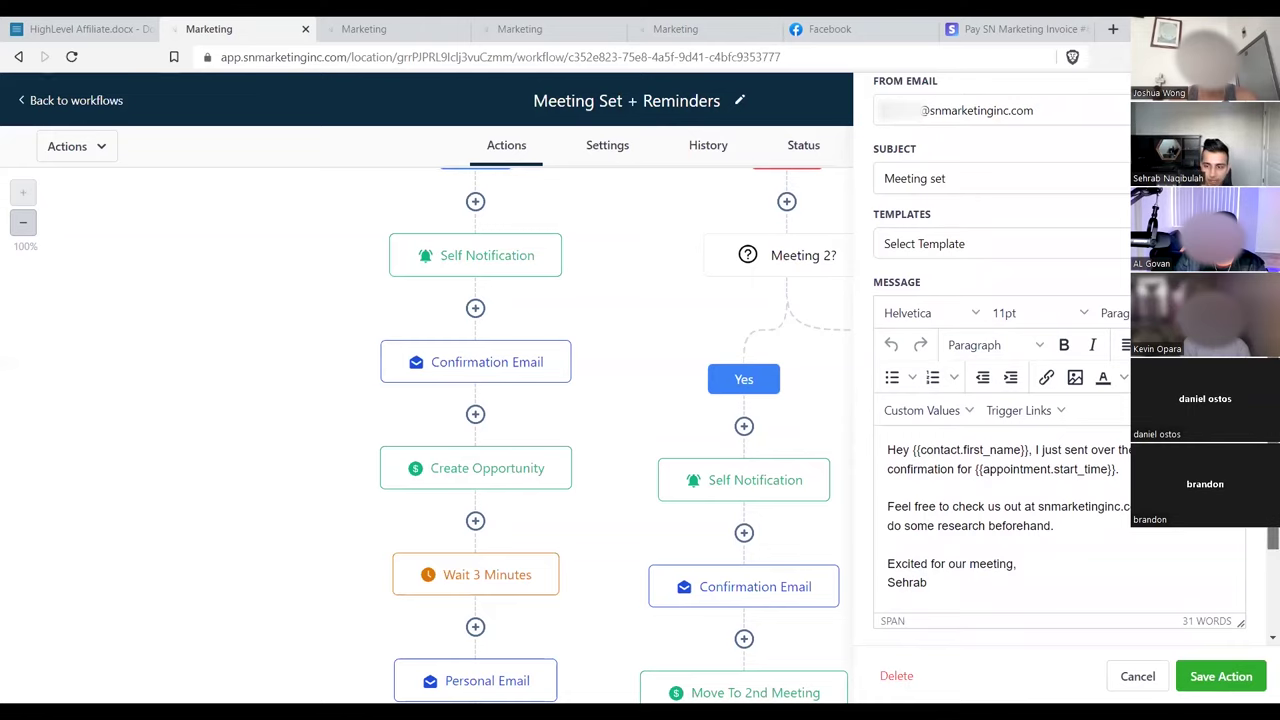
pyautogui.scroll(-2, 1262, 595)
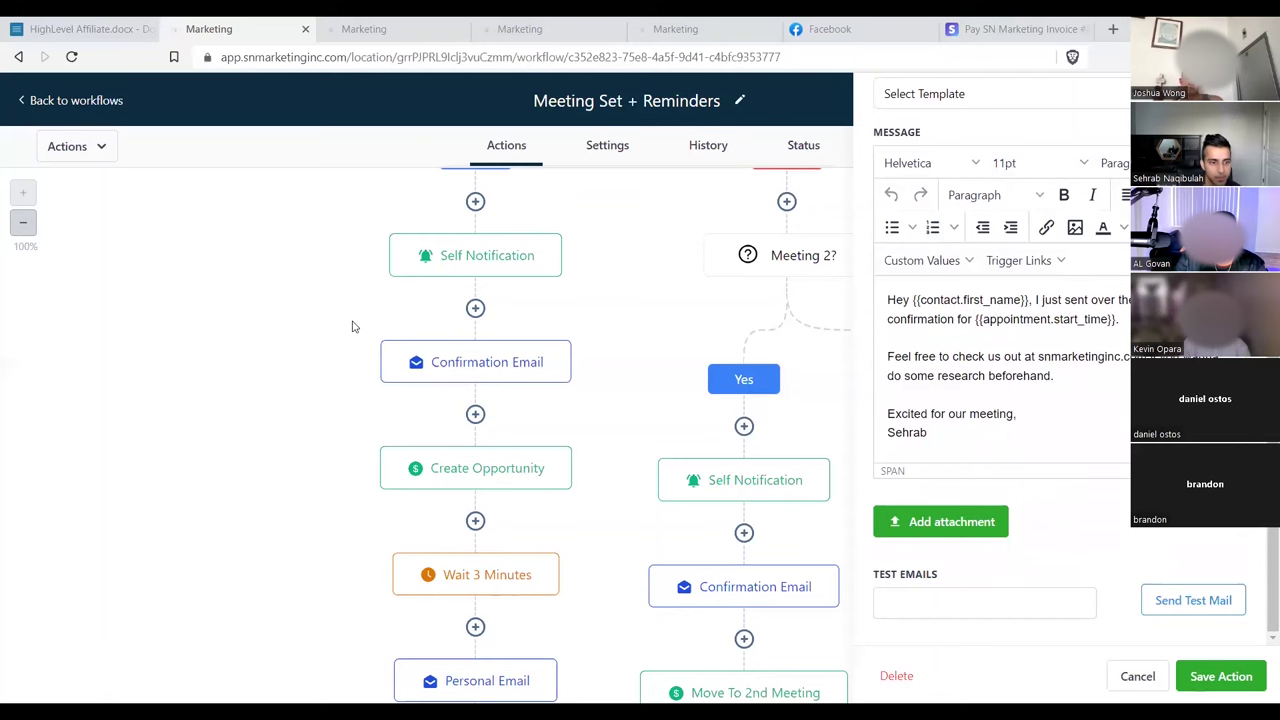
pyautogui.click(70, 100)
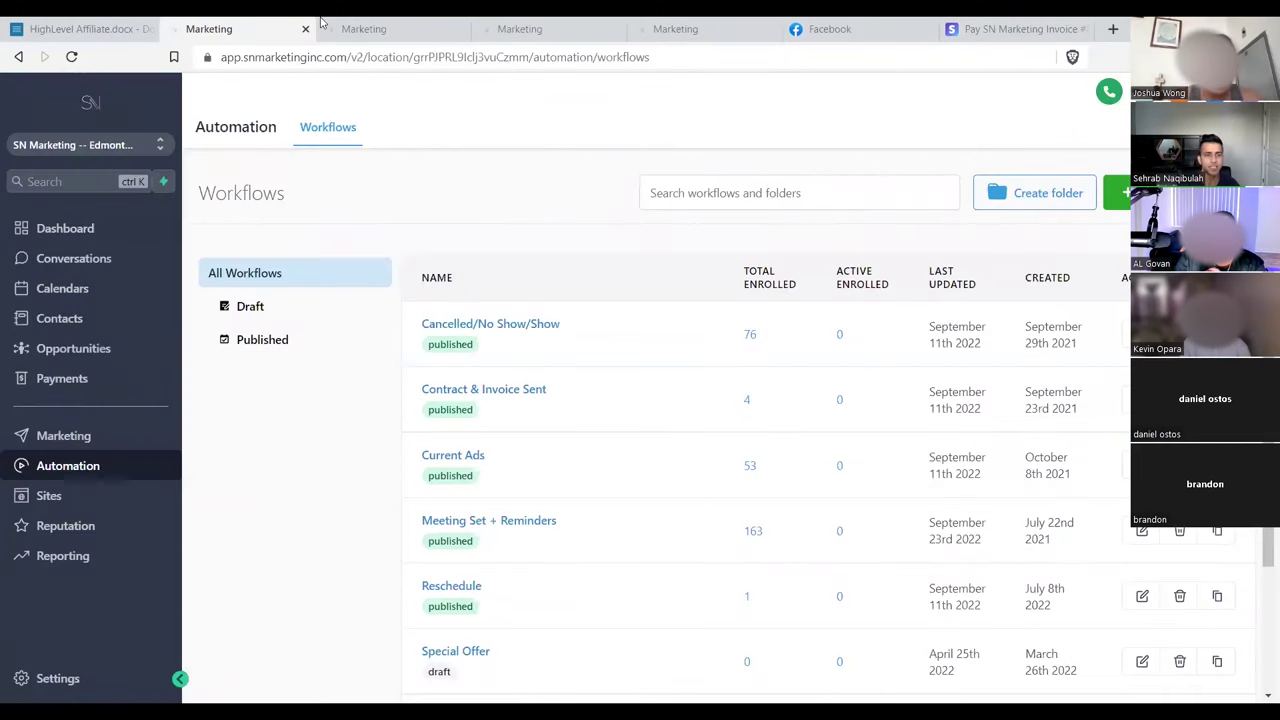
# - Show the SN Marketing location's conversations, weekly calendar and payment invoices
pyautogui.click(86, 268)
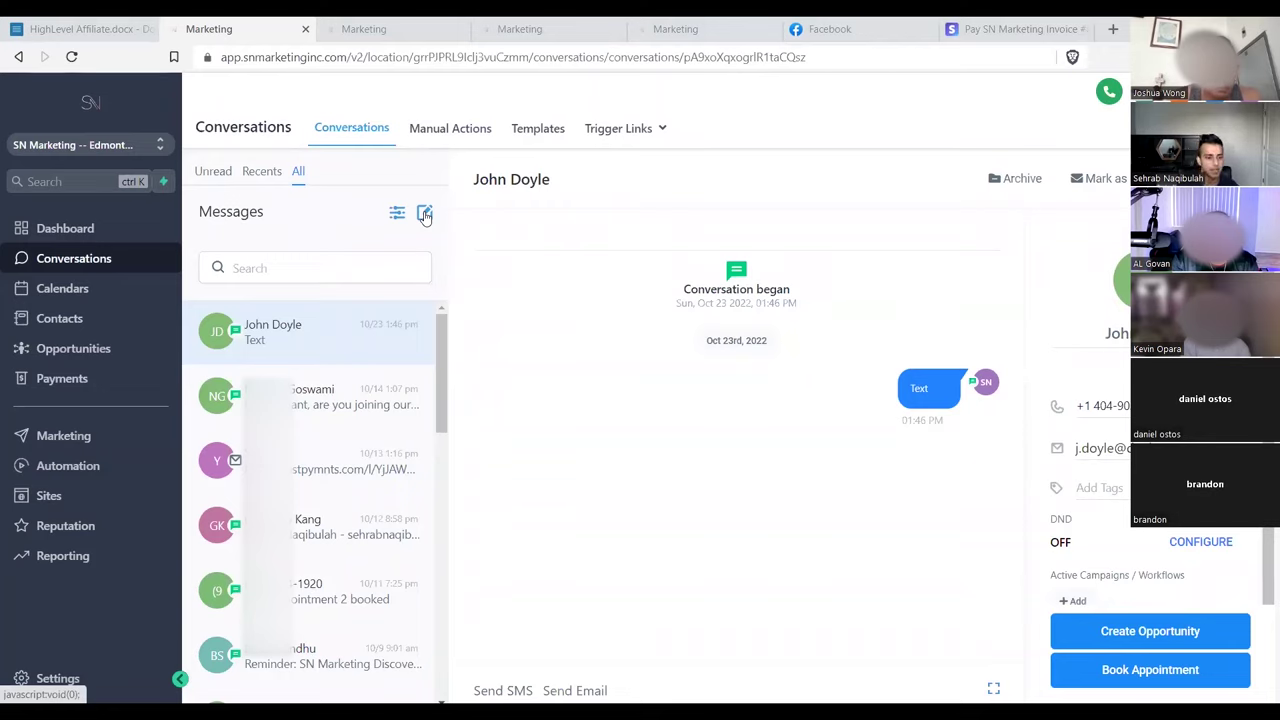
pyautogui.click(64, 288)
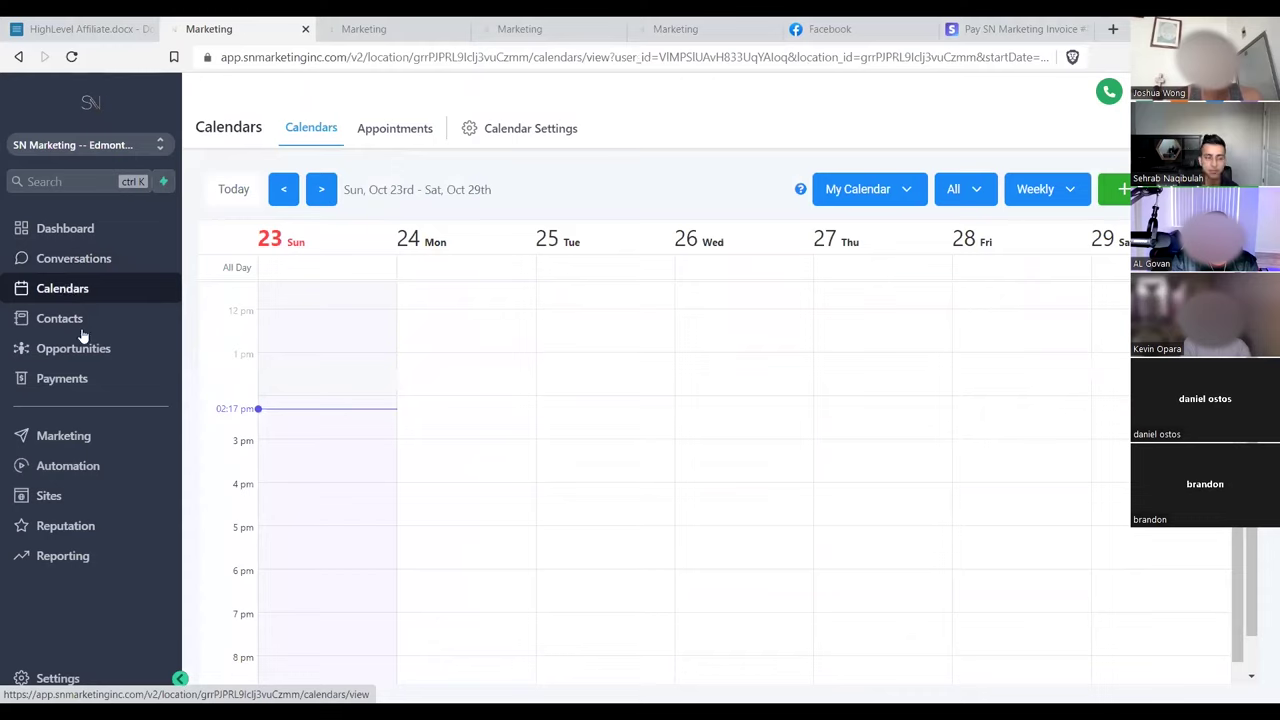
pyautogui.click(116, 378)
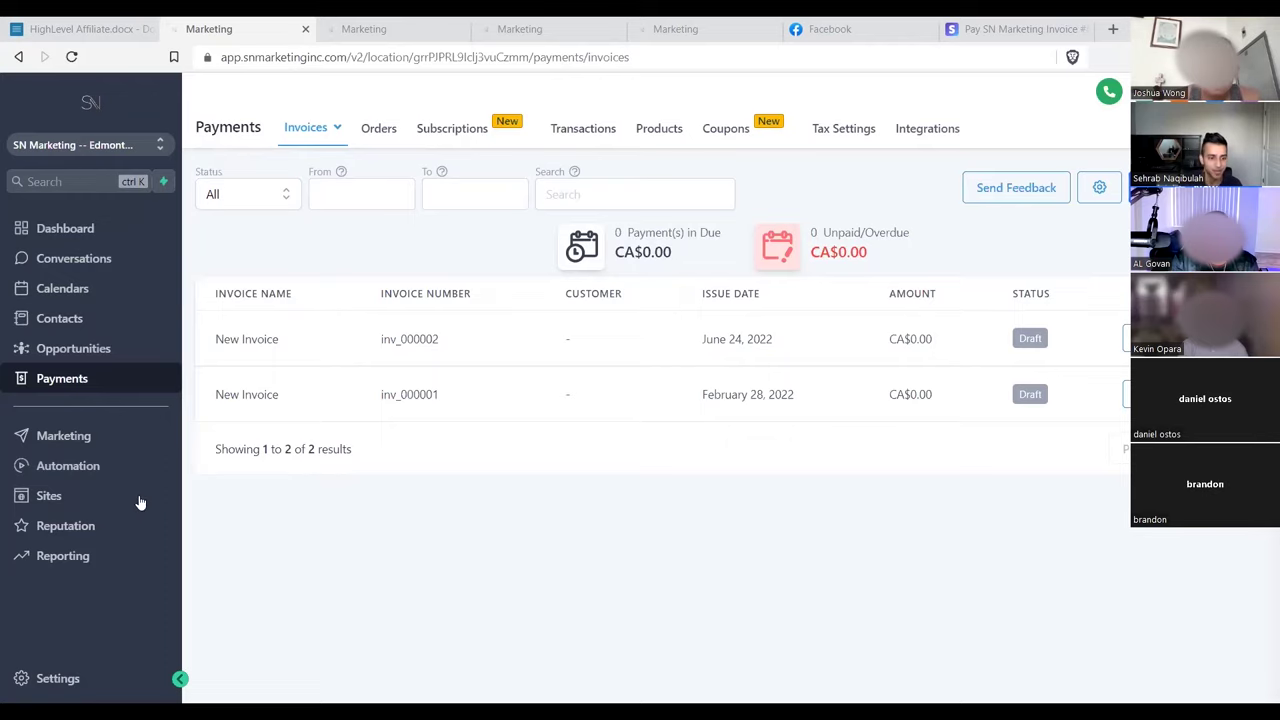
# - Show the Social Planner and the email campaigns, open the campaign creation page and return to the campaign list
pyautogui.click(122, 447)
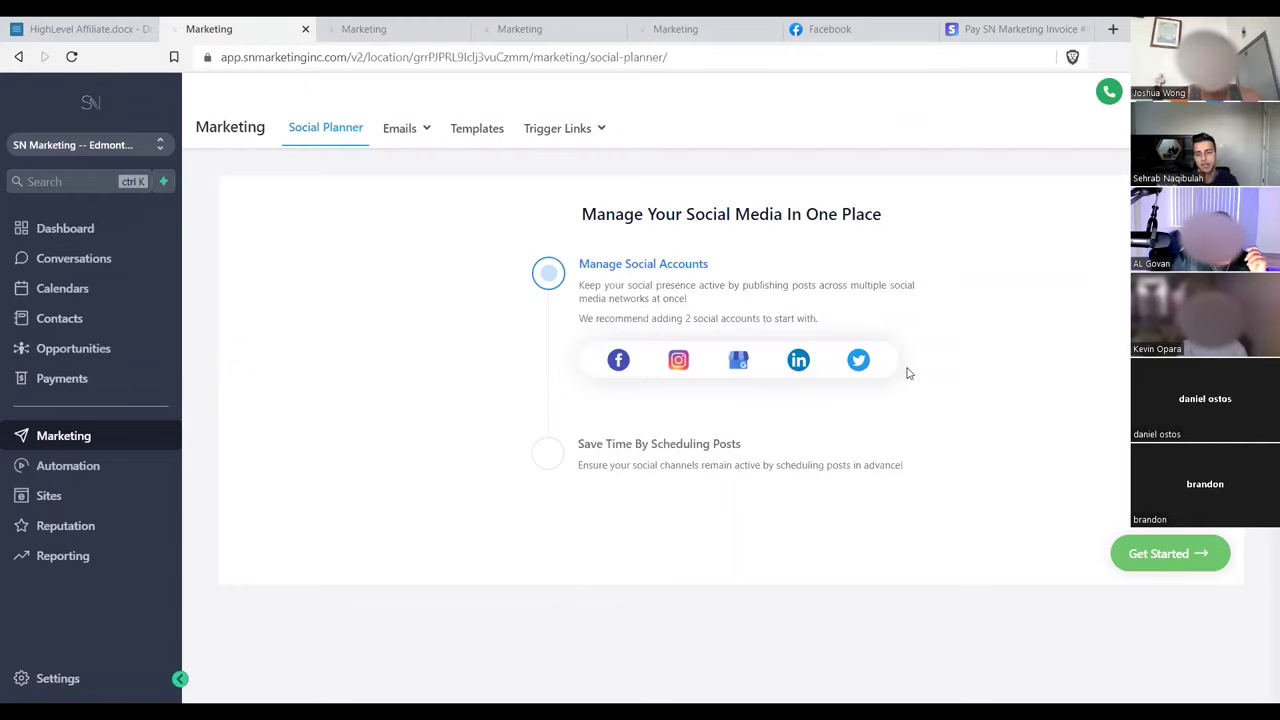
pyautogui.click(405, 140)
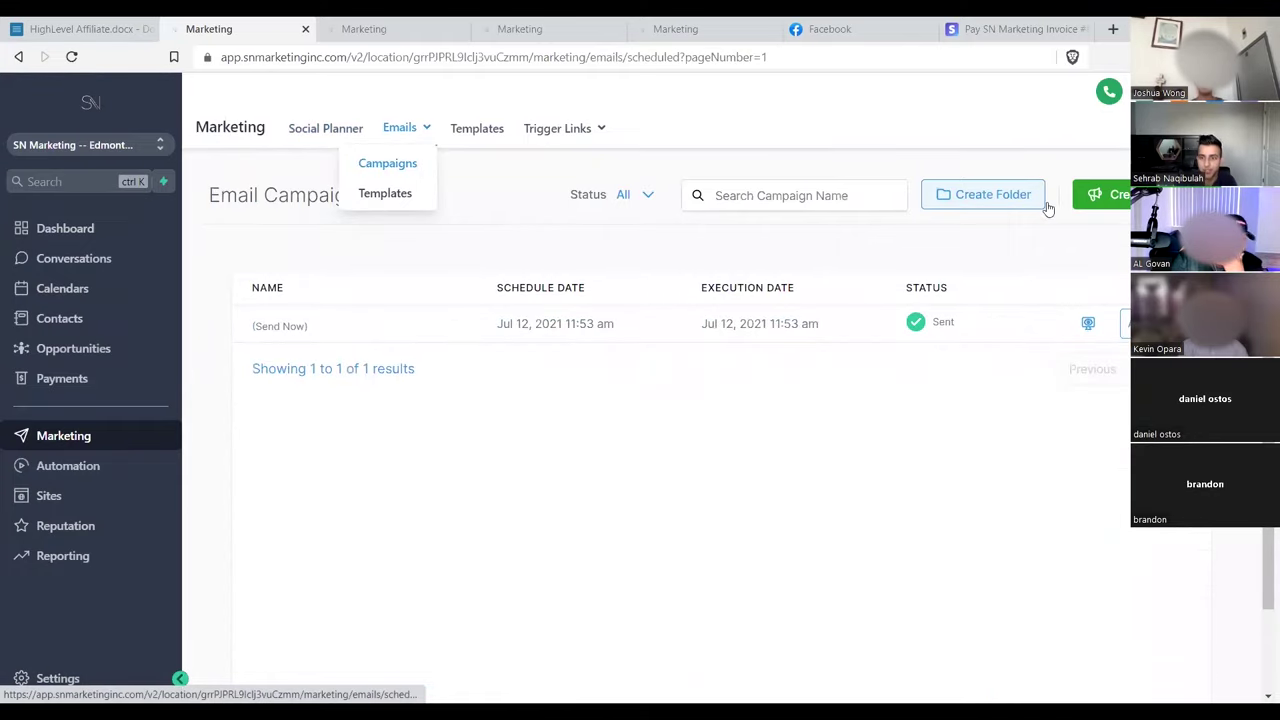
pyautogui.click(1111, 207)
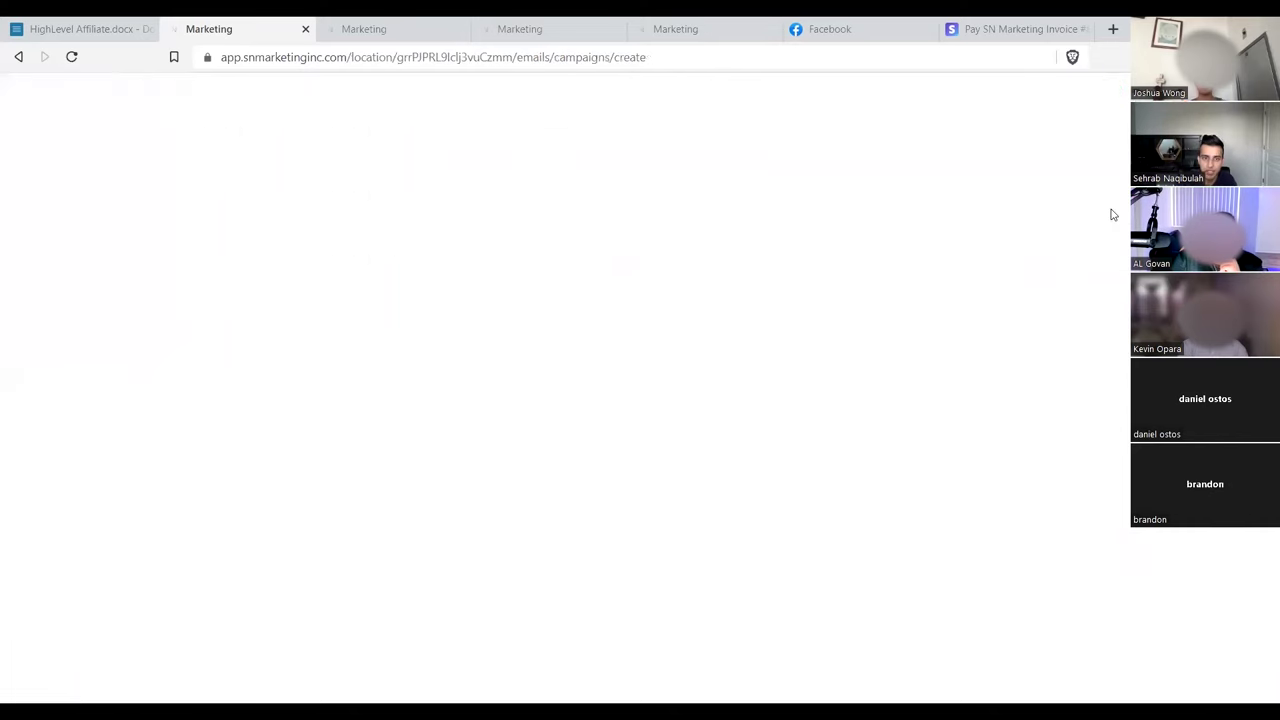
pyautogui.click(33, 97)
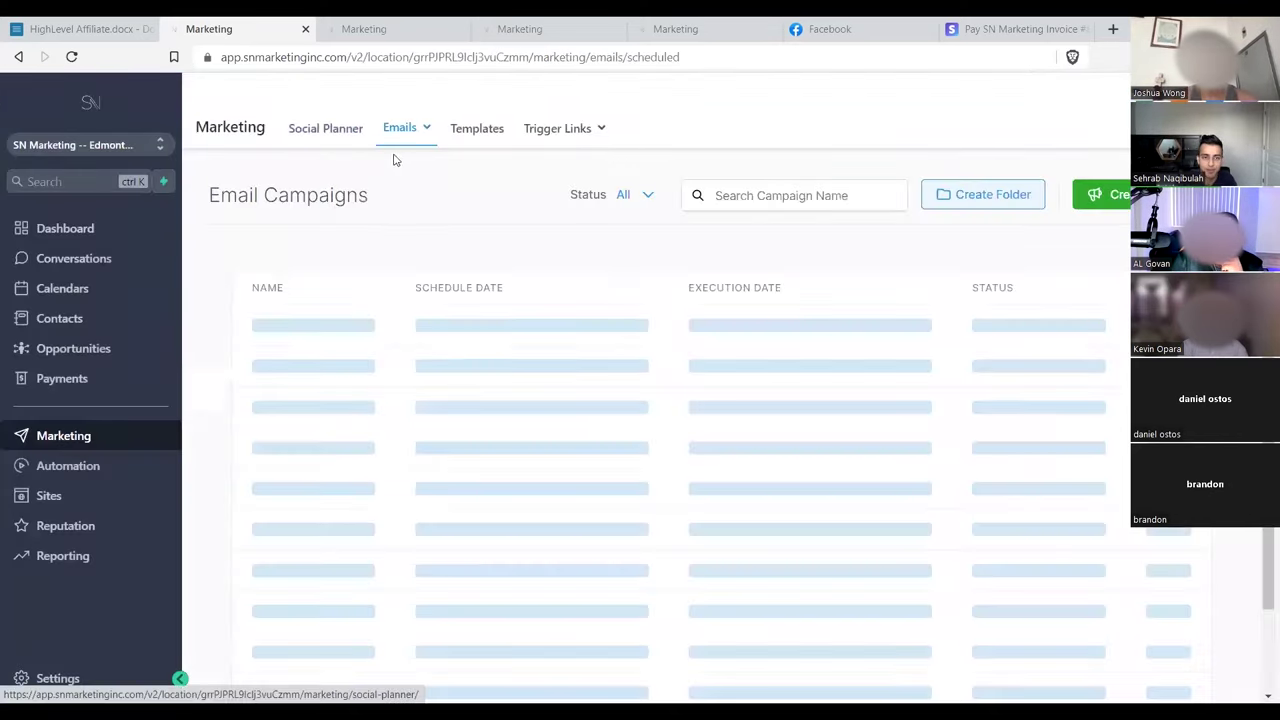
# - Show the email templates, the text message templates and the trigger links page of the Marketing section
pyautogui.moveTo(408, 134)
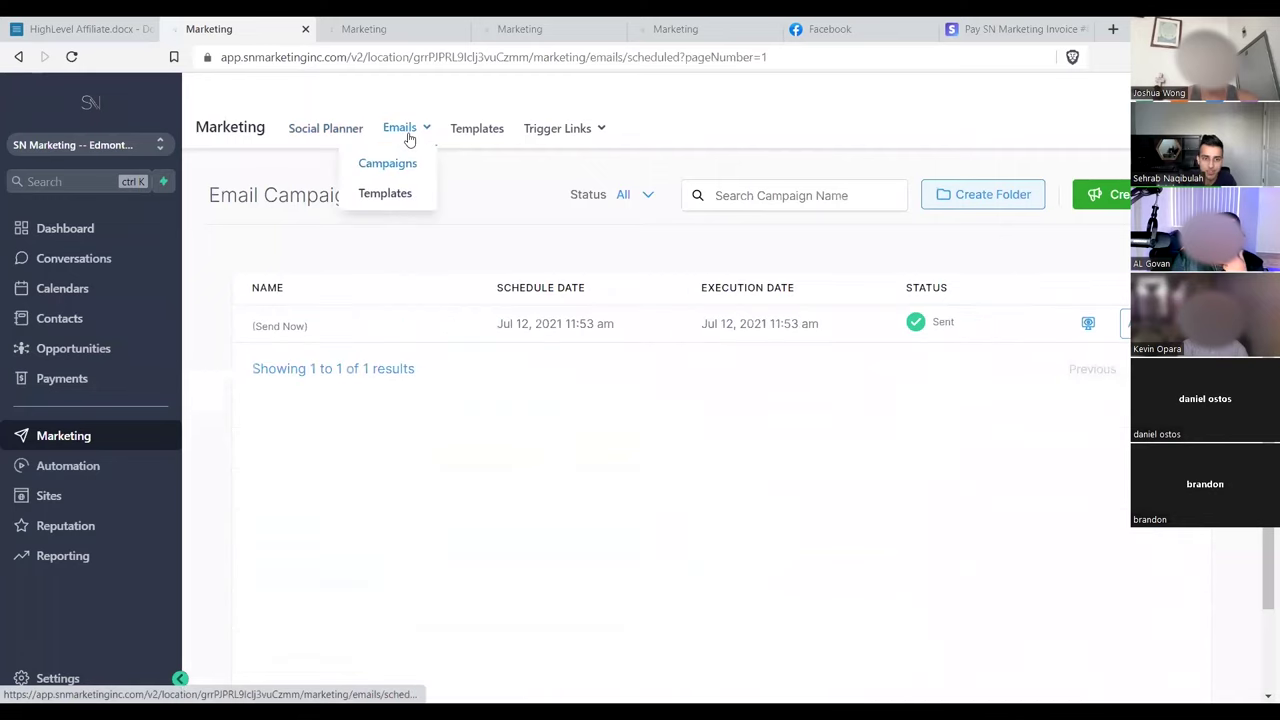
pyautogui.click(395, 195)
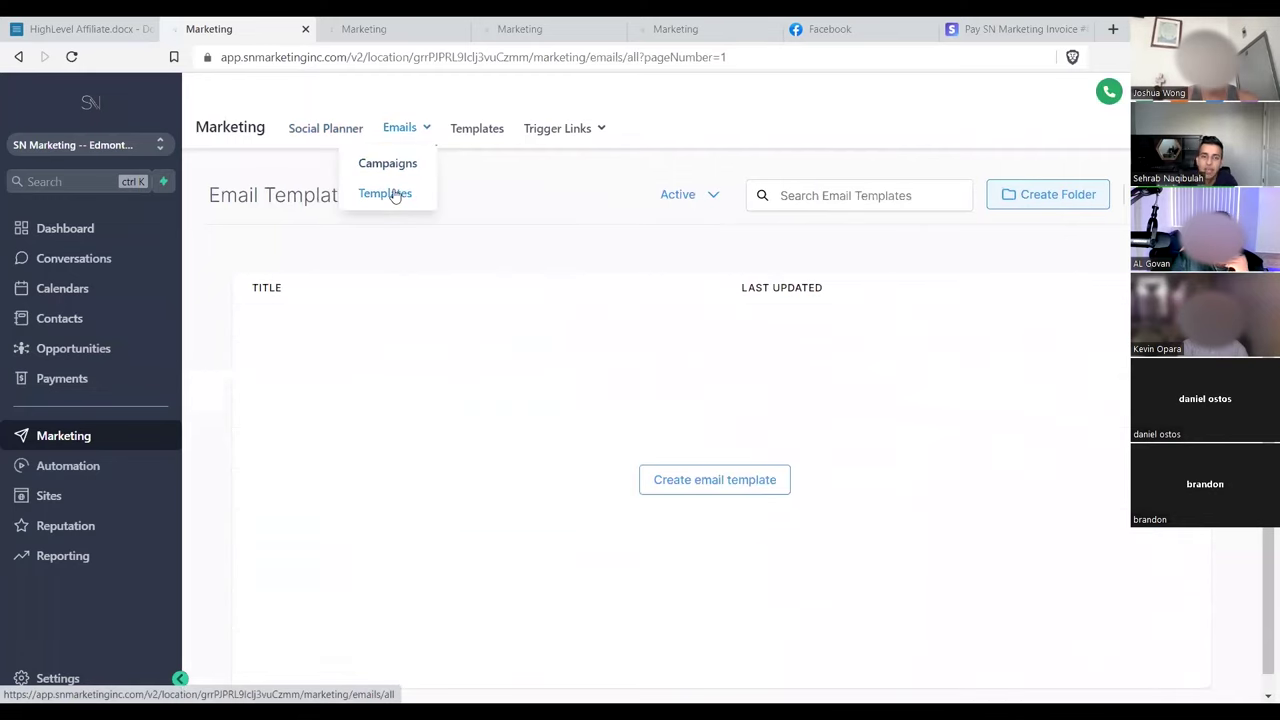
pyautogui.click(463, 145)
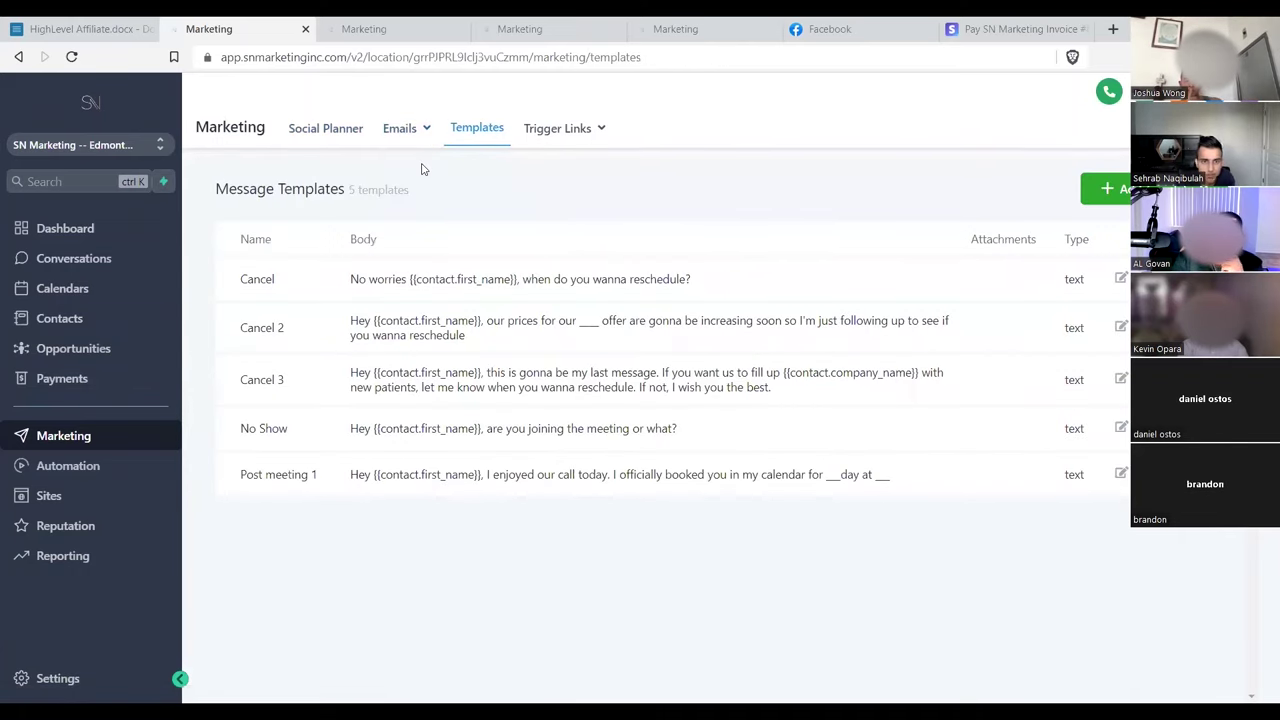
pyautogui.click(535, 130)
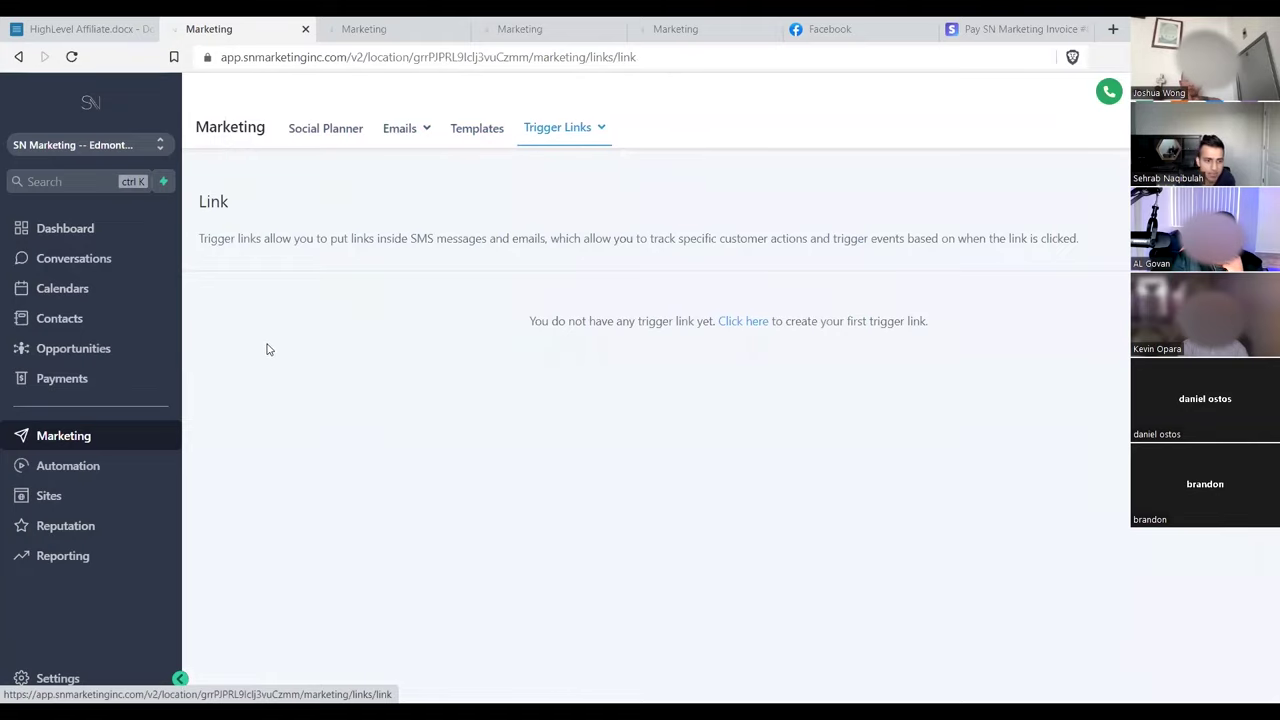
# - Show the phone number settings of the SN Marketing location and look through its list of phone numbers
pyautogui.click(143, 470)
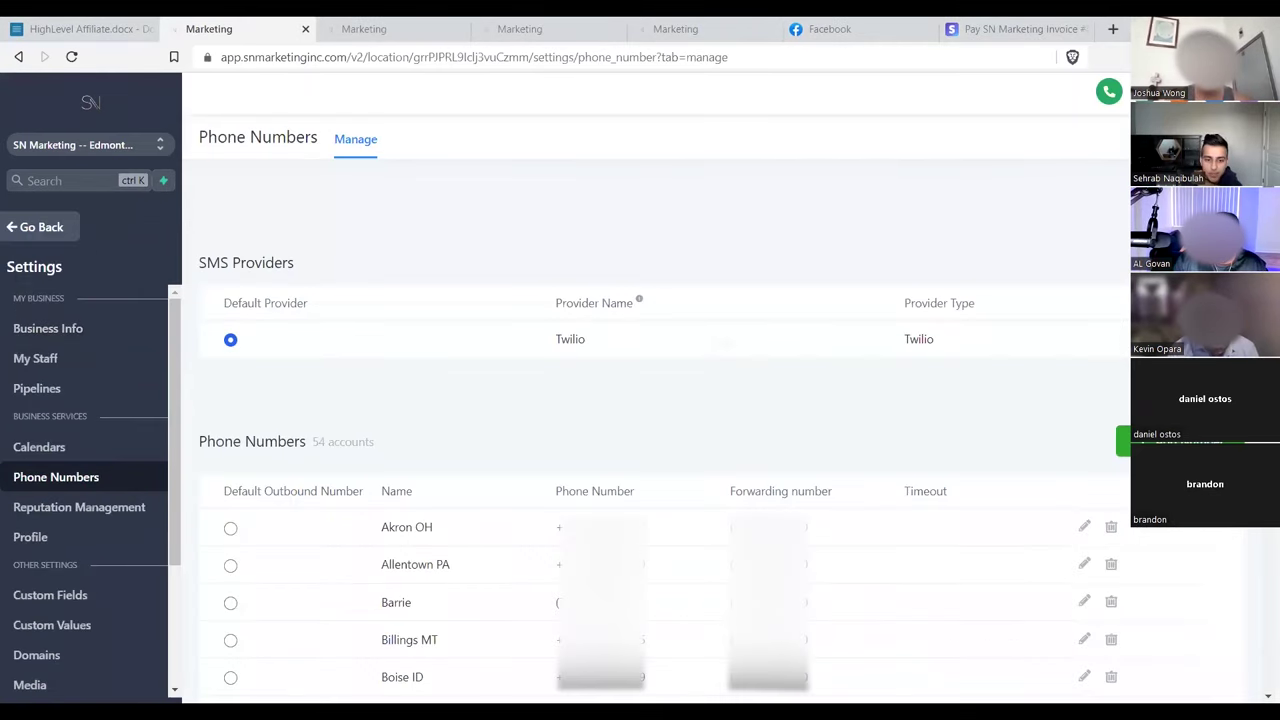
pyautogui.scroll(-3, 655, 400)
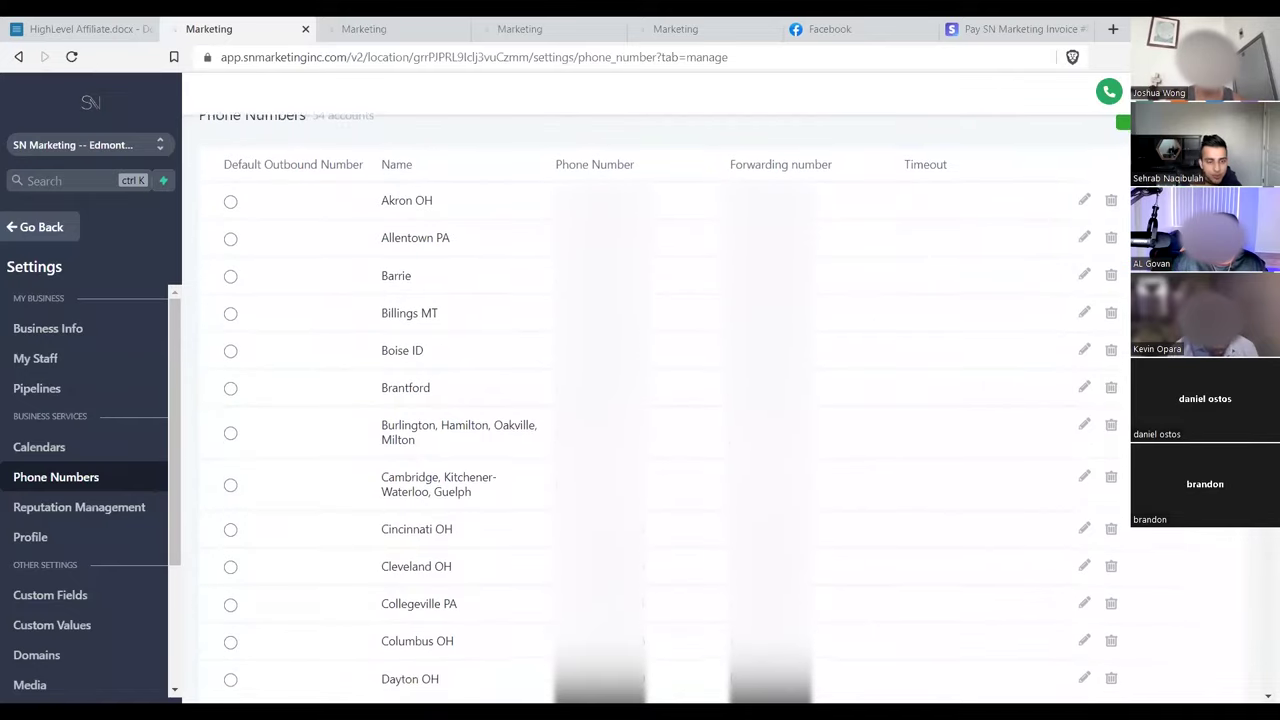
pyautogui.scroll(-1, 655, 400)
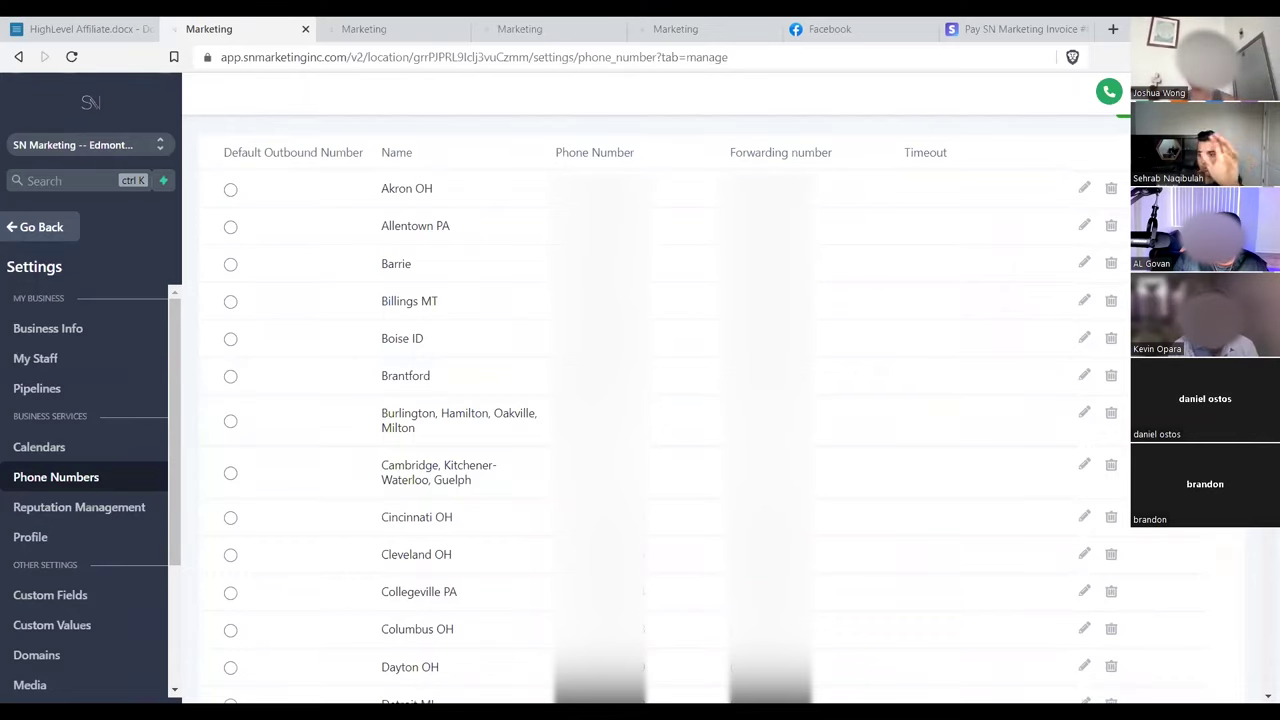
pyautogui.scroll(4, 655, 400)
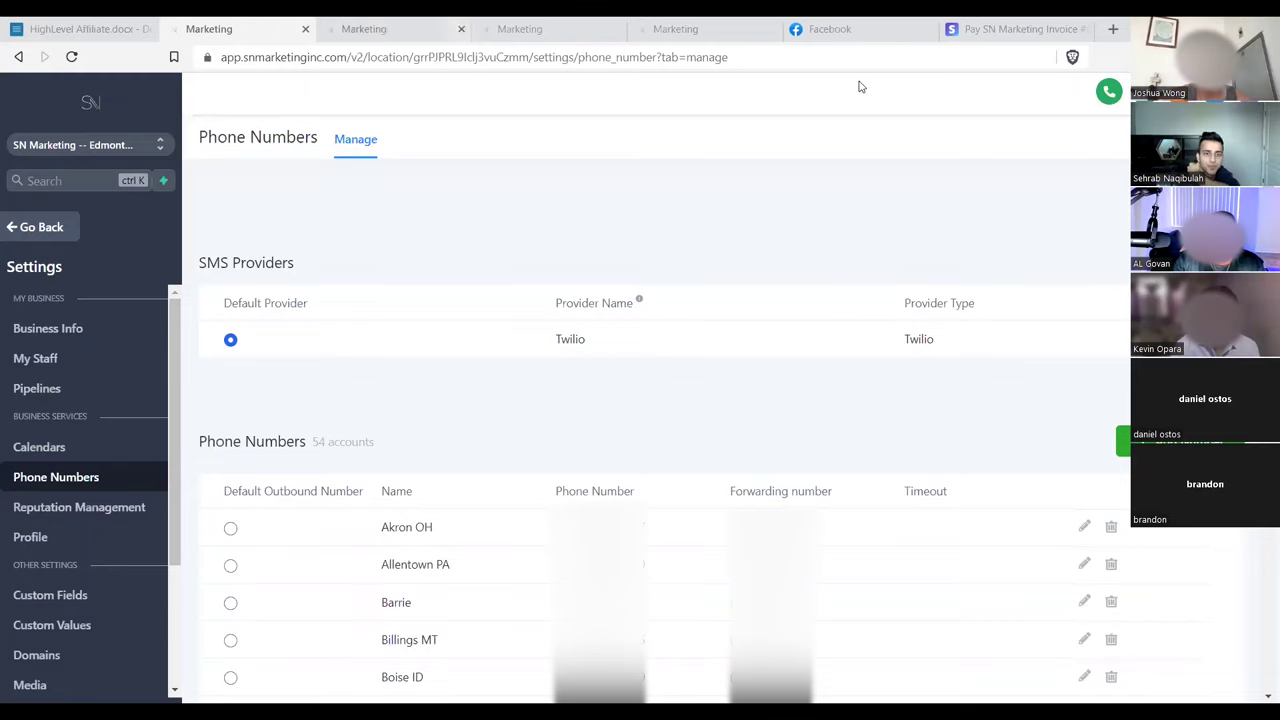
# - Switch to the Smiles Dental location and show its available integrations and the TikTok form fields mapping in the settings
pyautogui.hotkey('ctrl', 'Tab')
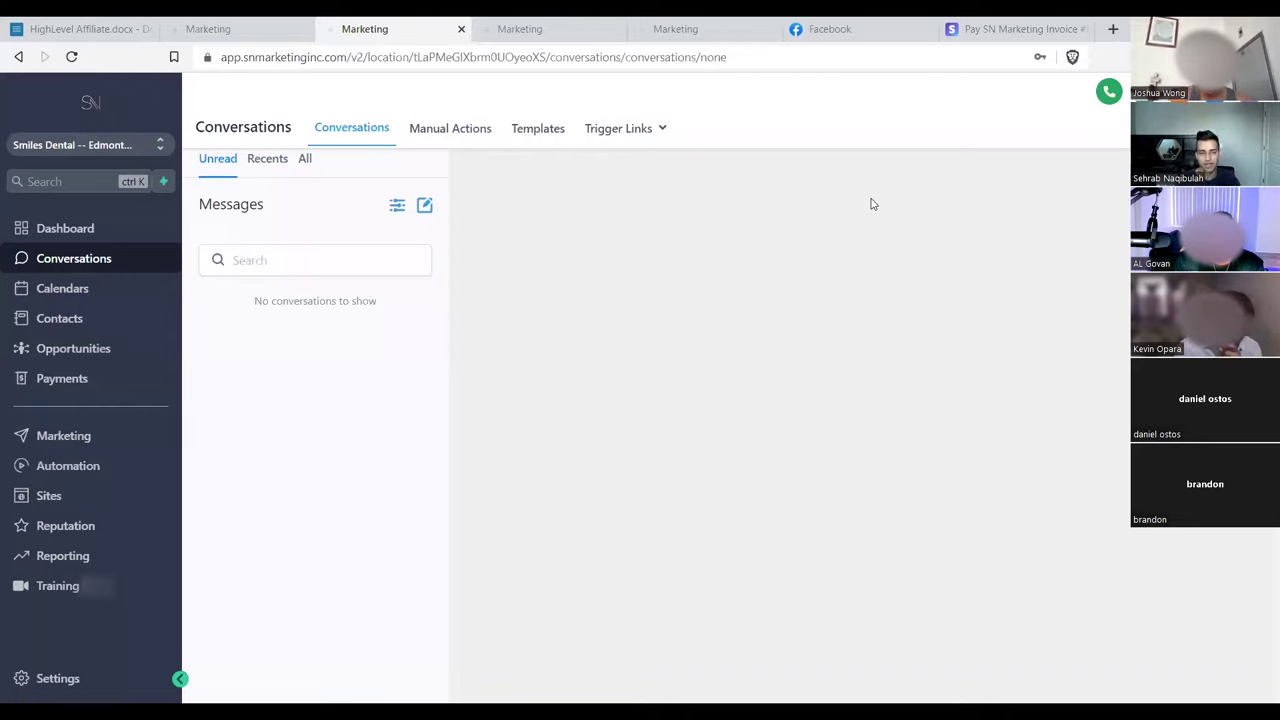
pyautogui.click(50, 684)
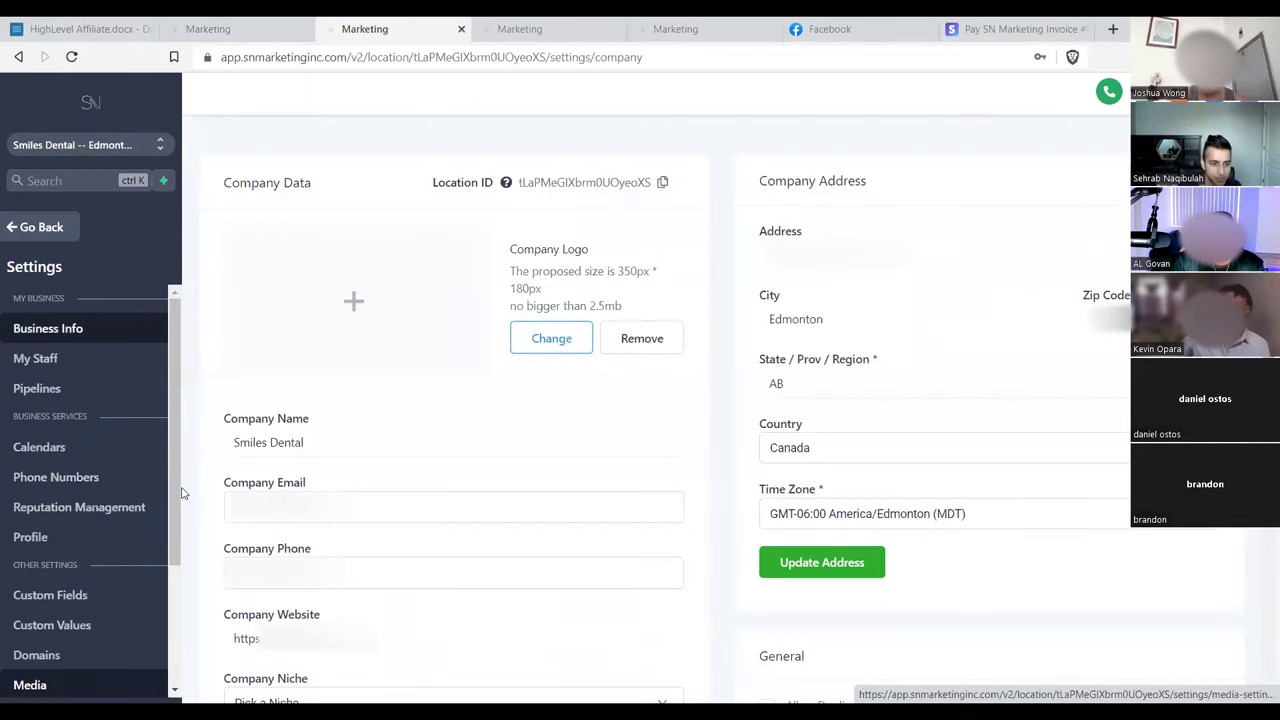
pyautogui.moveTo(178, 492); pyautogui.dragTo(166, 623)
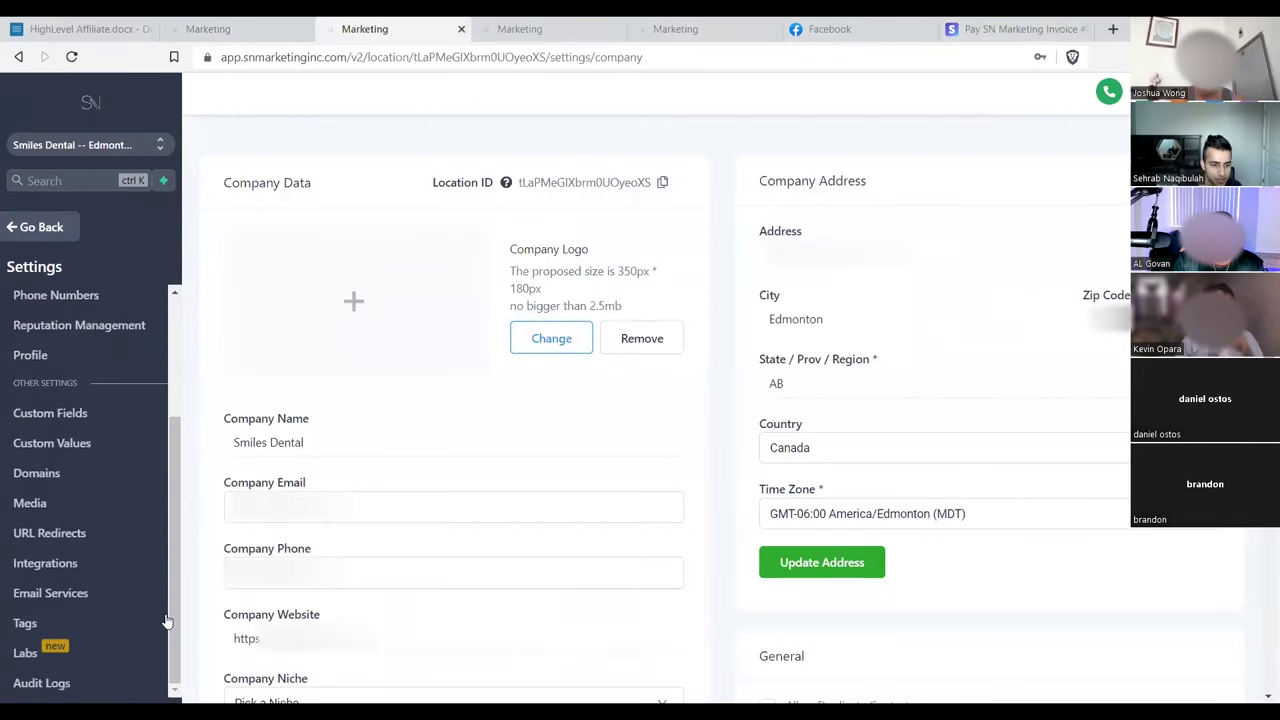
pyautogui.click(120, 566)
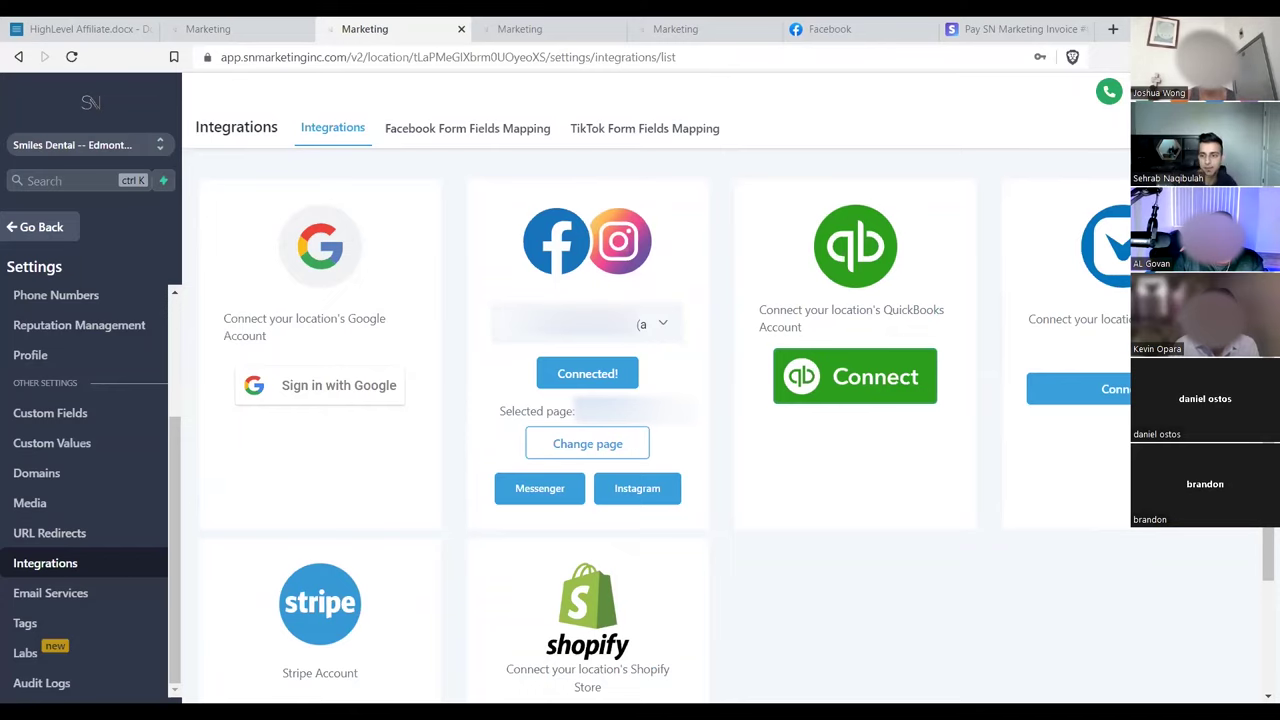
pyautogui.scroll(-2, 655, 420)
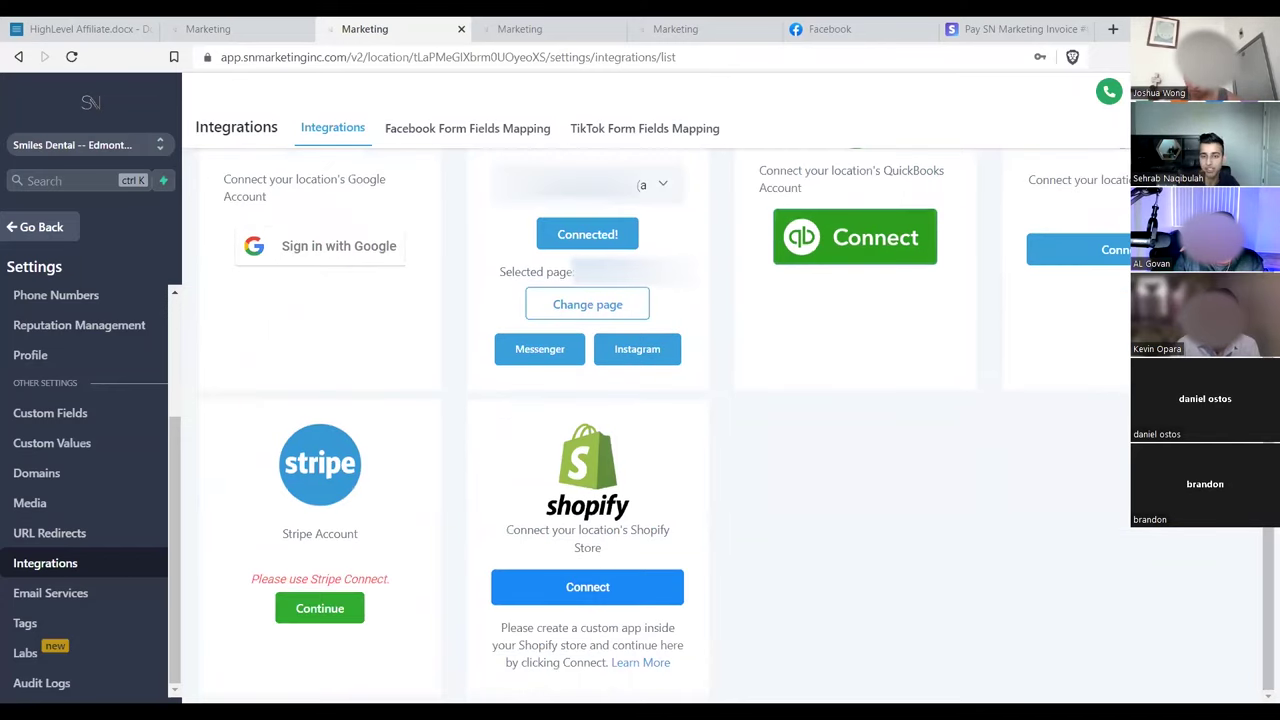
pyautogui.scroll(2, 655, 400)
pyautogui.click(652, 132)
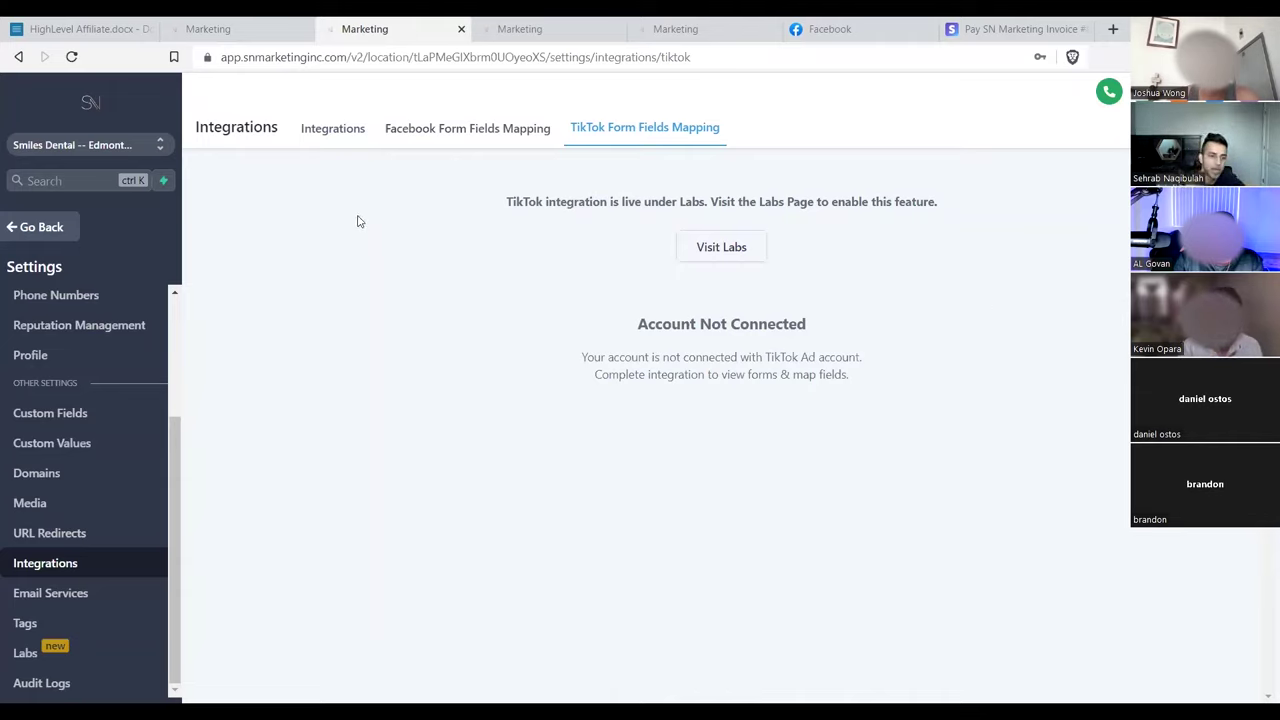
# - Show the Smiles Dental opportunities pipeline, and open and close the details of the first lead in the New stage
pyautogui.click(58, 224)
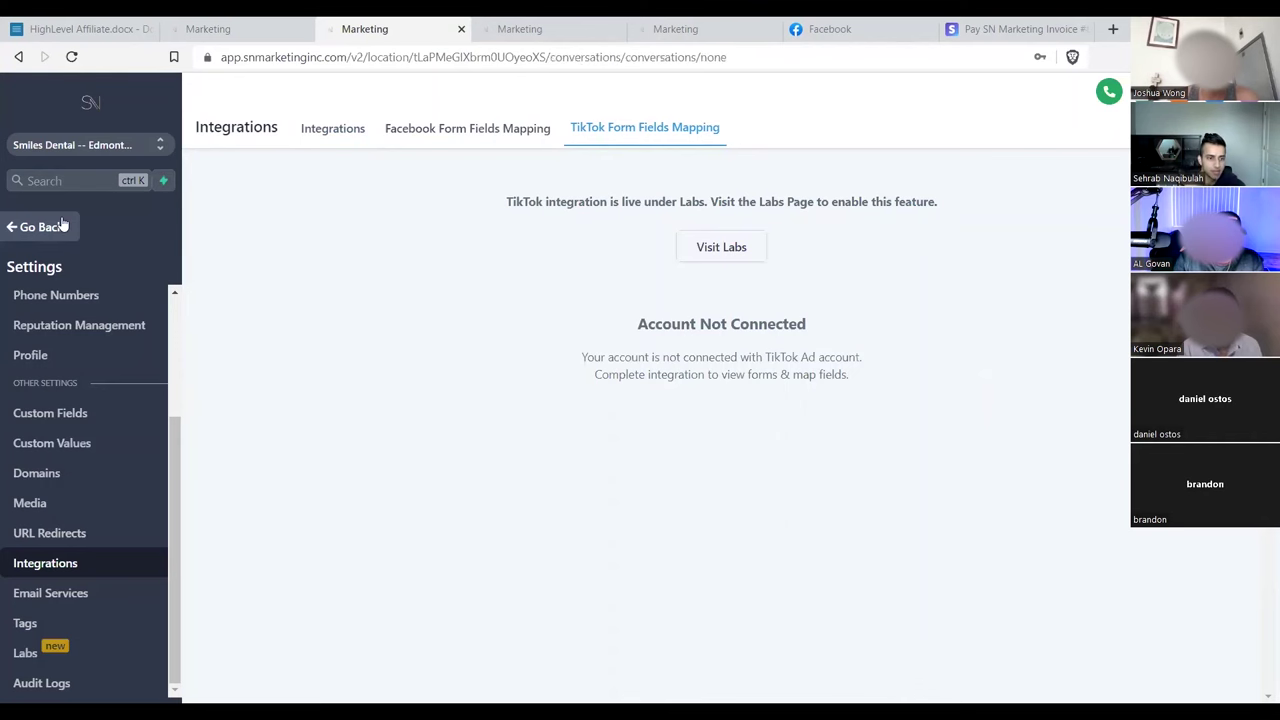
pyautogui.click(109, 352)
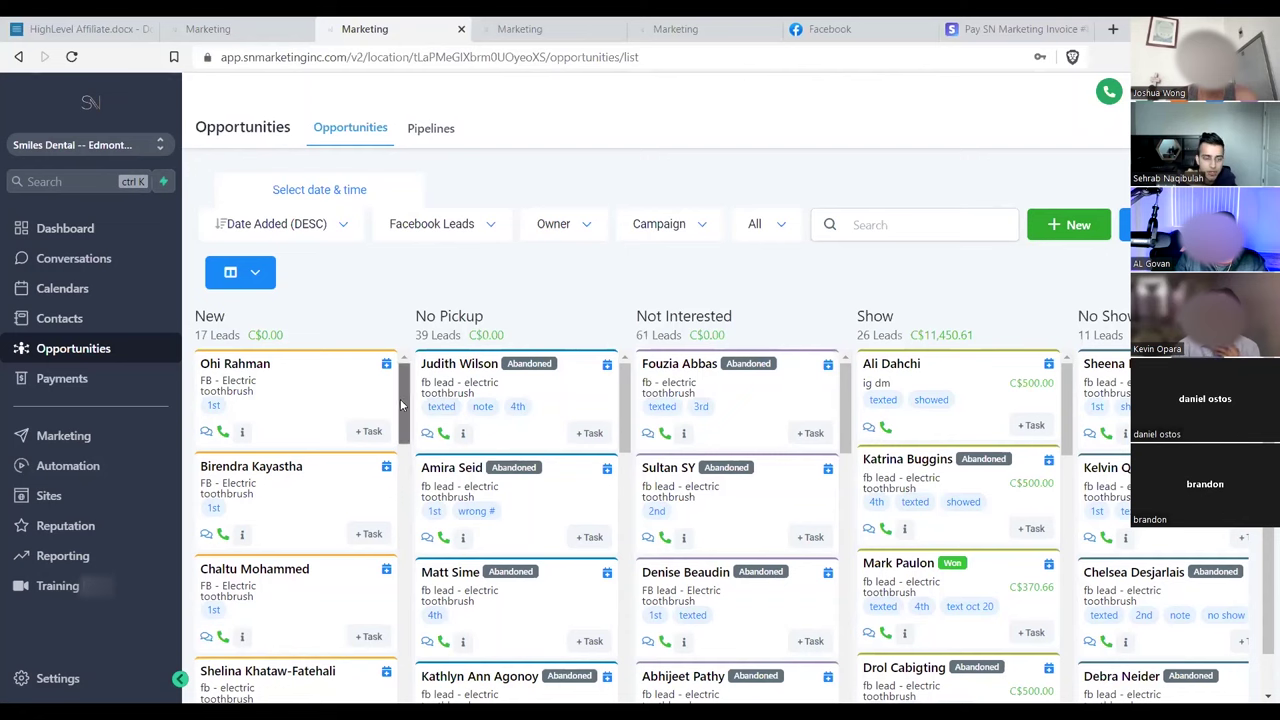
pyautogui.moveTo(402, 400); pyautogui.dragTo(400, 340)
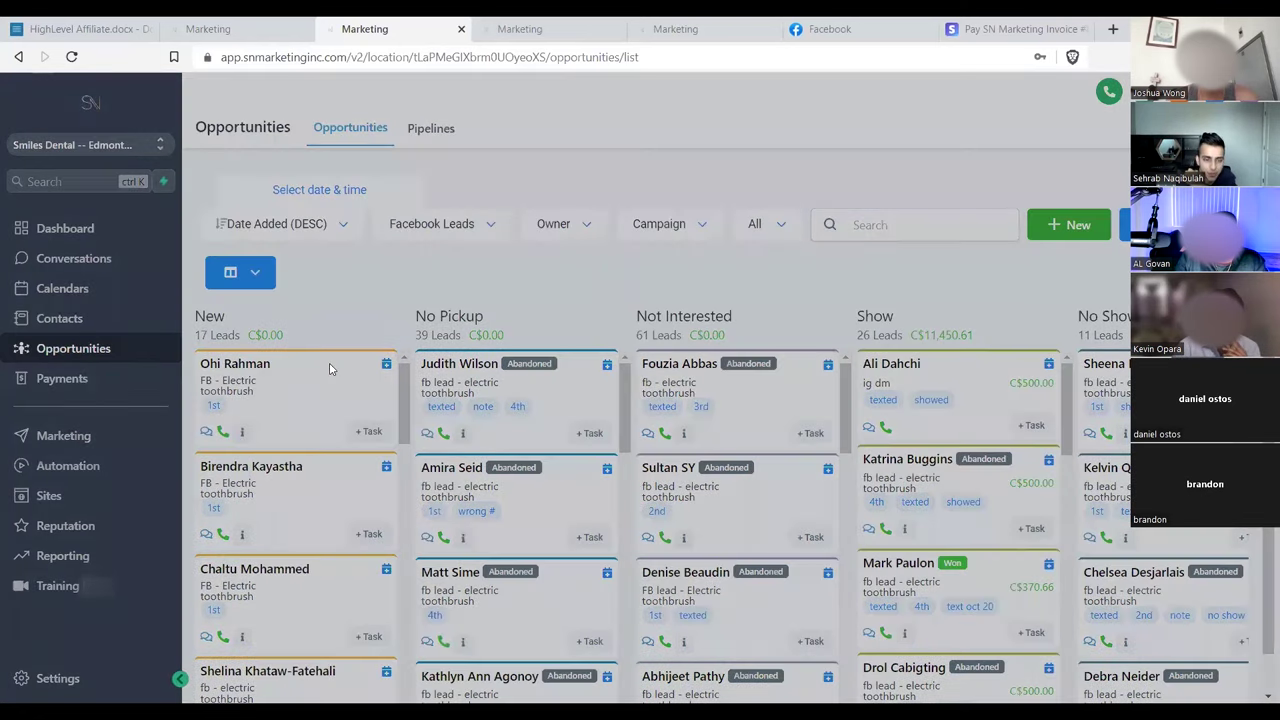
pyautogui.click(330, 369)
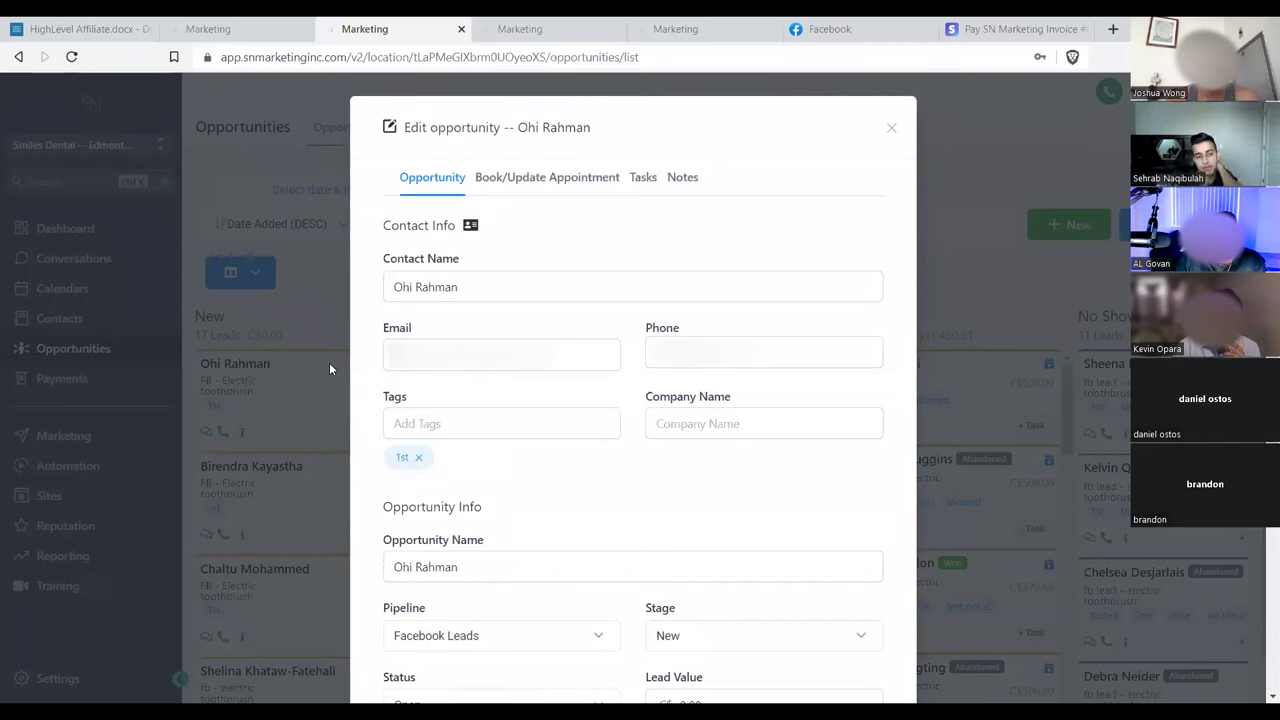
pyautogui.click(891, 128)
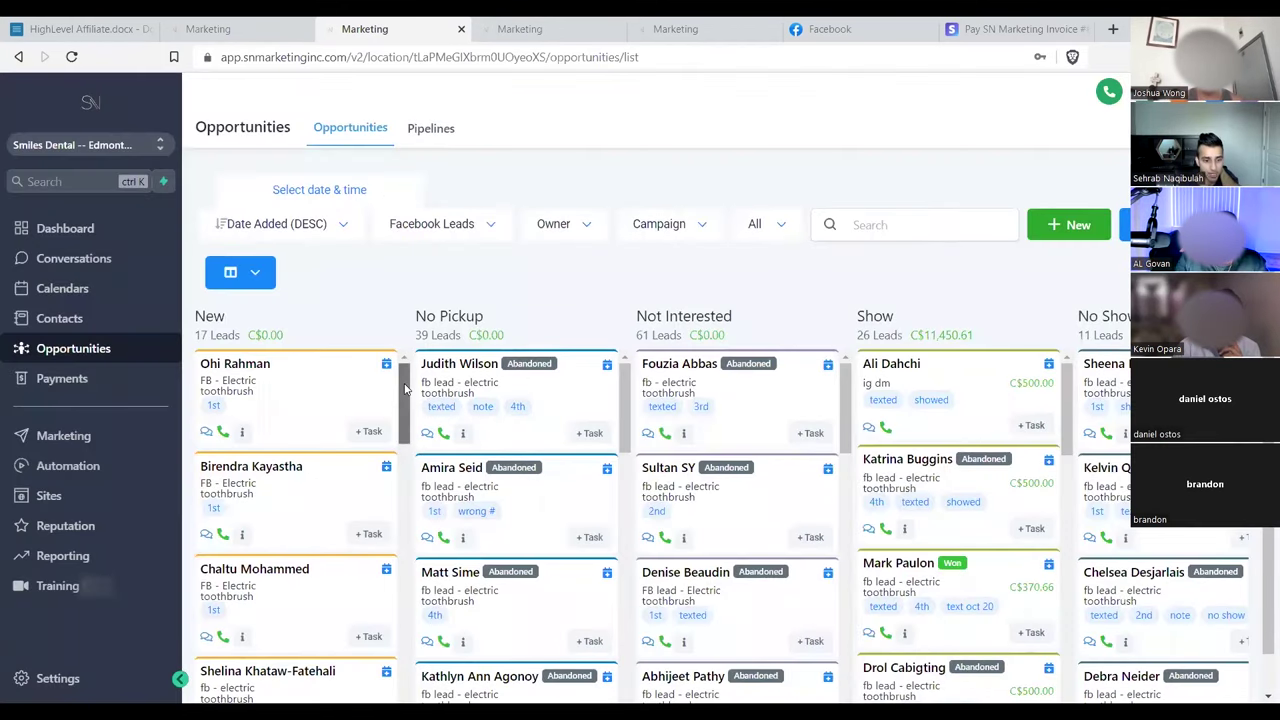
pyautogui.moveTo(418, 400)
pyautogui.mouseDown()
pyautogui.moveTo(418, 630)
pyautogui.moveTo(406, 400)
pyautogui.mouseUp()
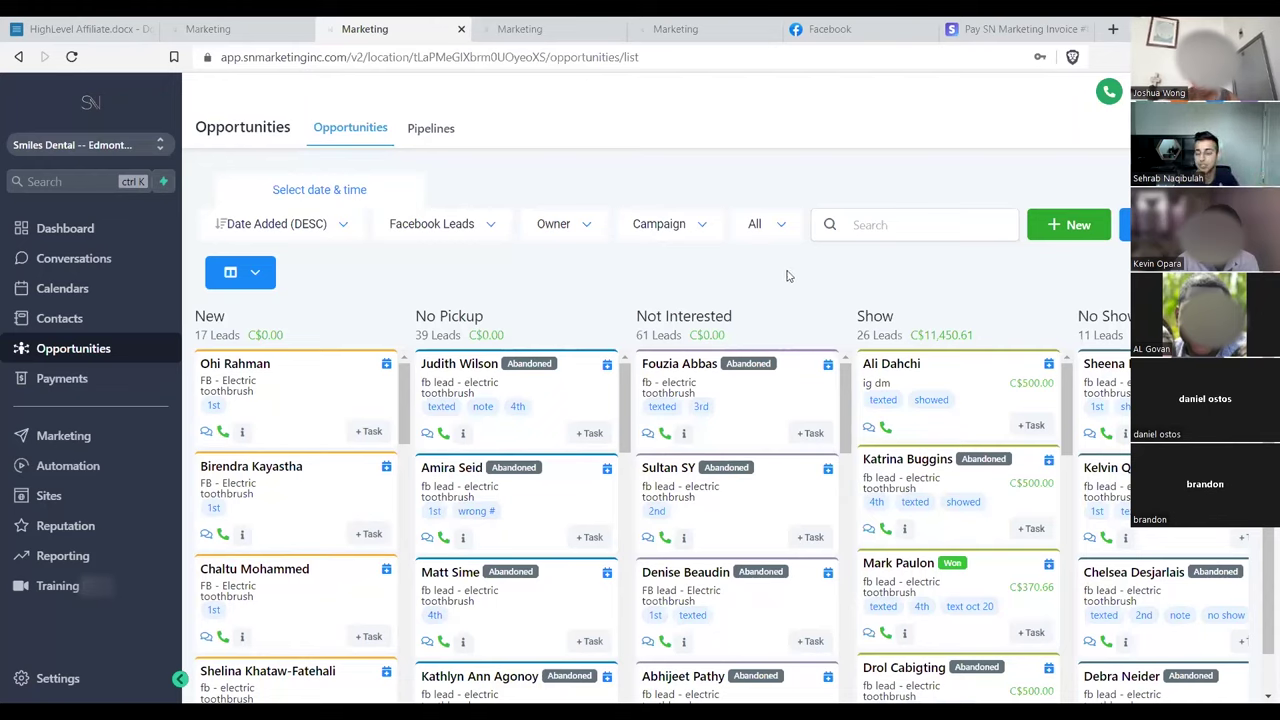
# - Show the Smiles Dental appointment calendar in the monthly view
pyautogui.click(86, 289)
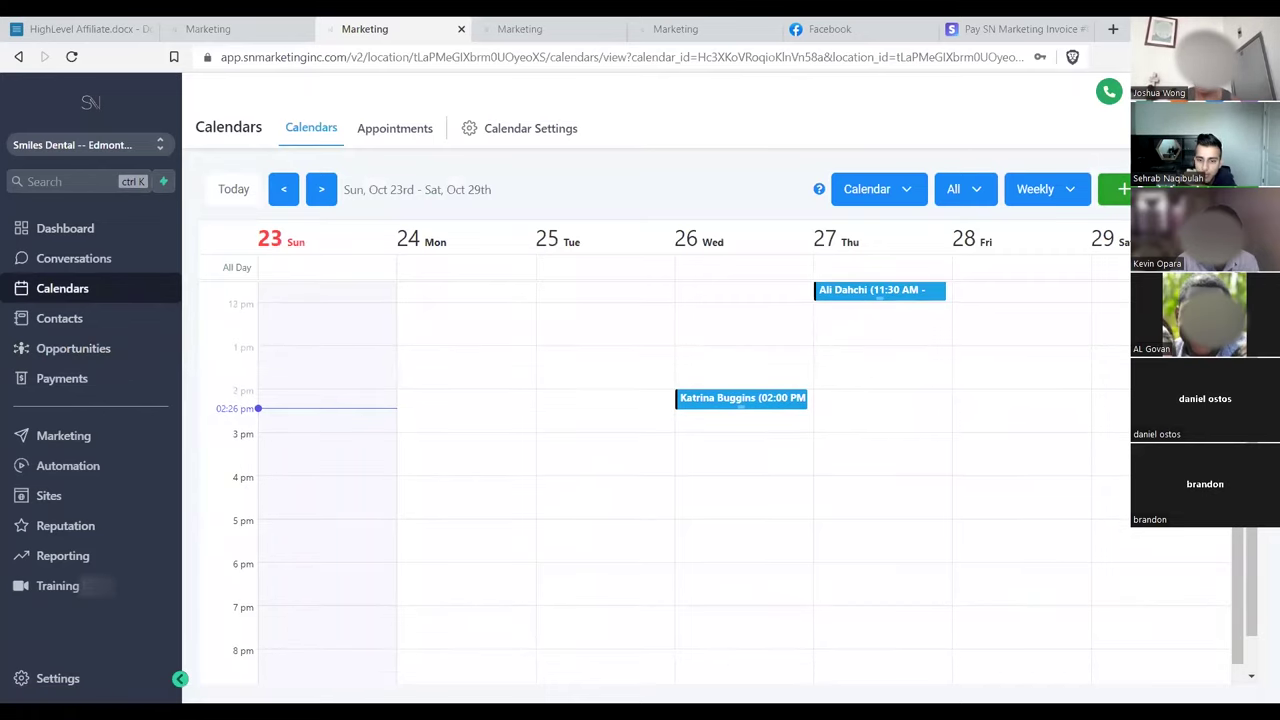
pyautogui.click(1050, 190)
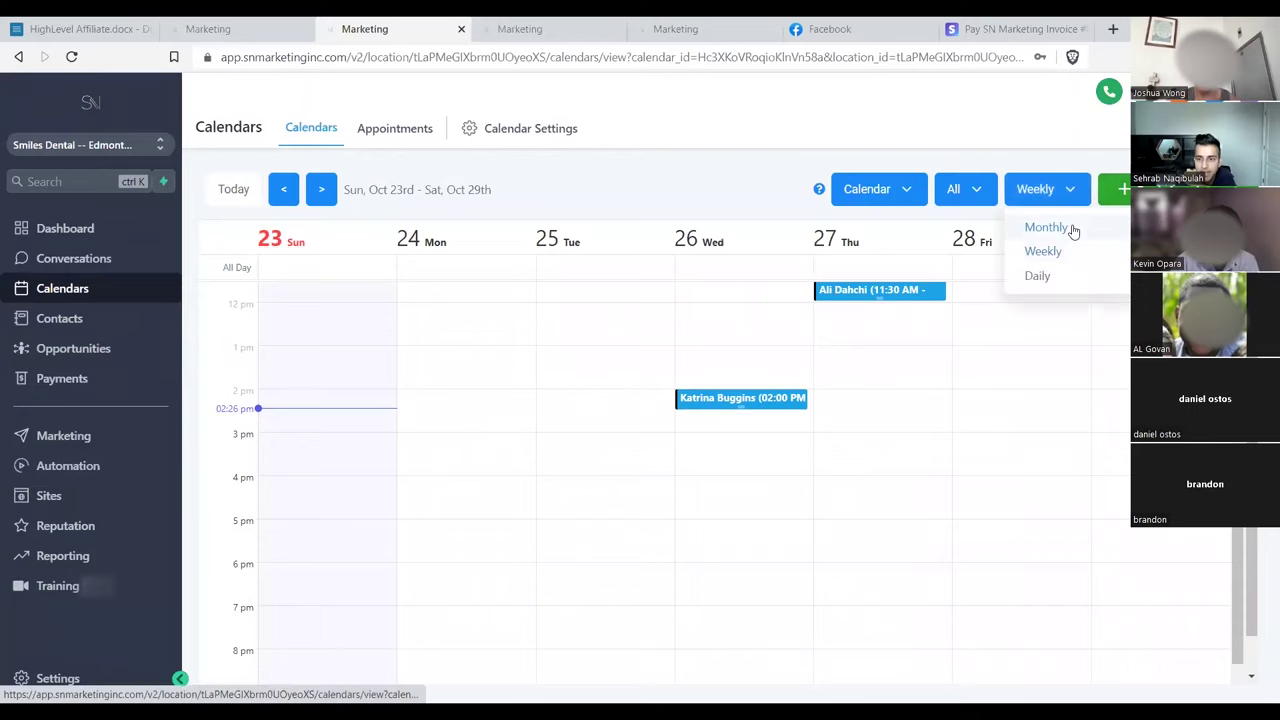
pyautogui.click(1071, 226)
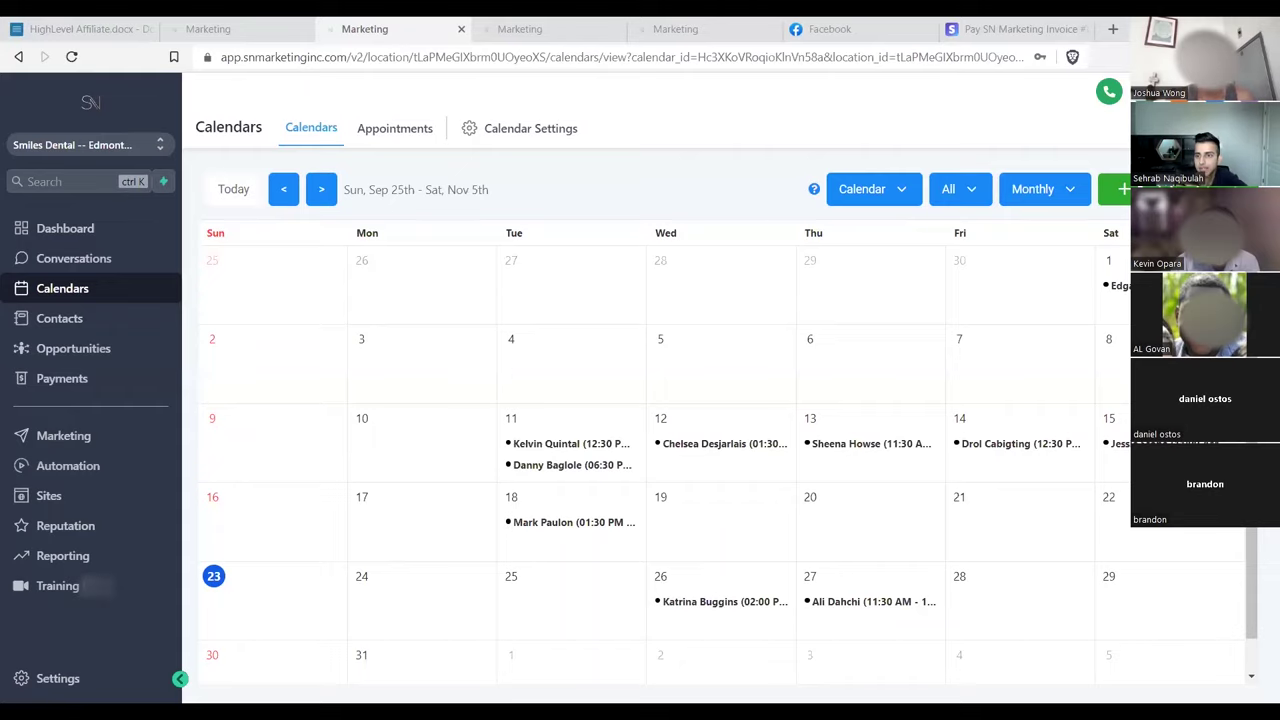
# - Switch to the Front Desk user's login for Smiles Dental and show its navigation menu and dashboard
pyautogui.click(1155, 91)
pyautogui.click(1030, 177)
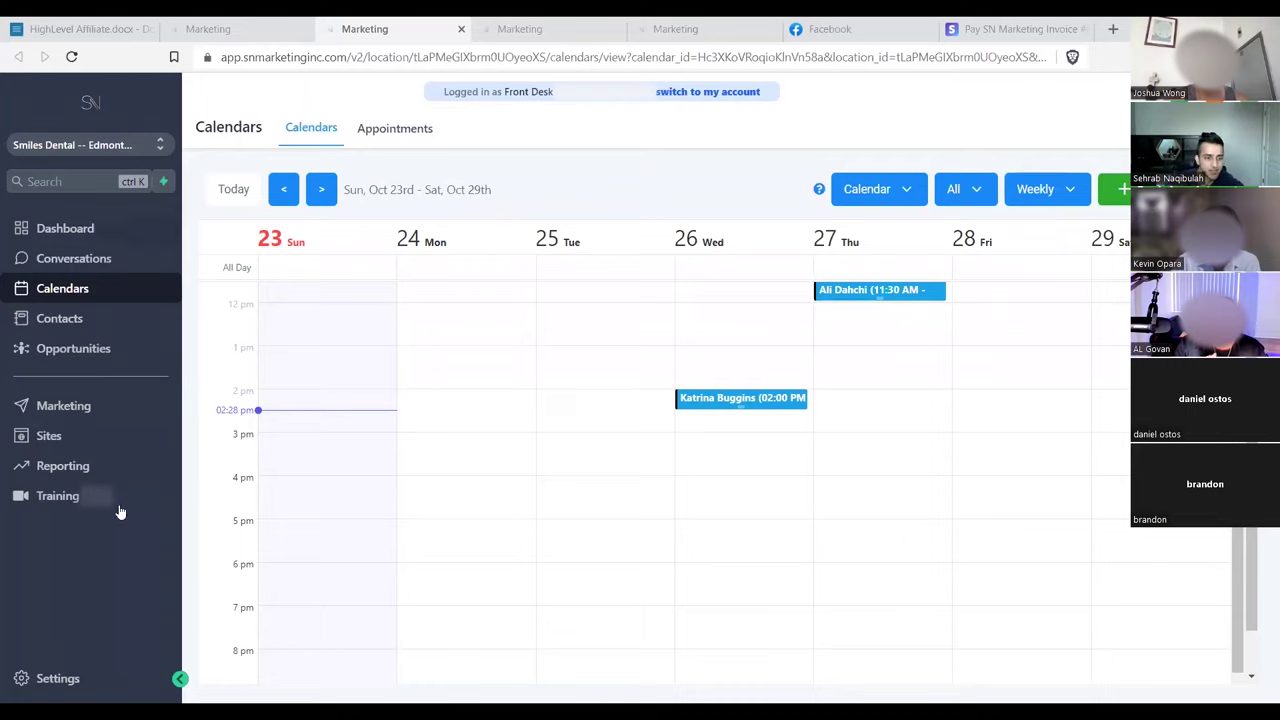
pyautogui.click(90, 229)
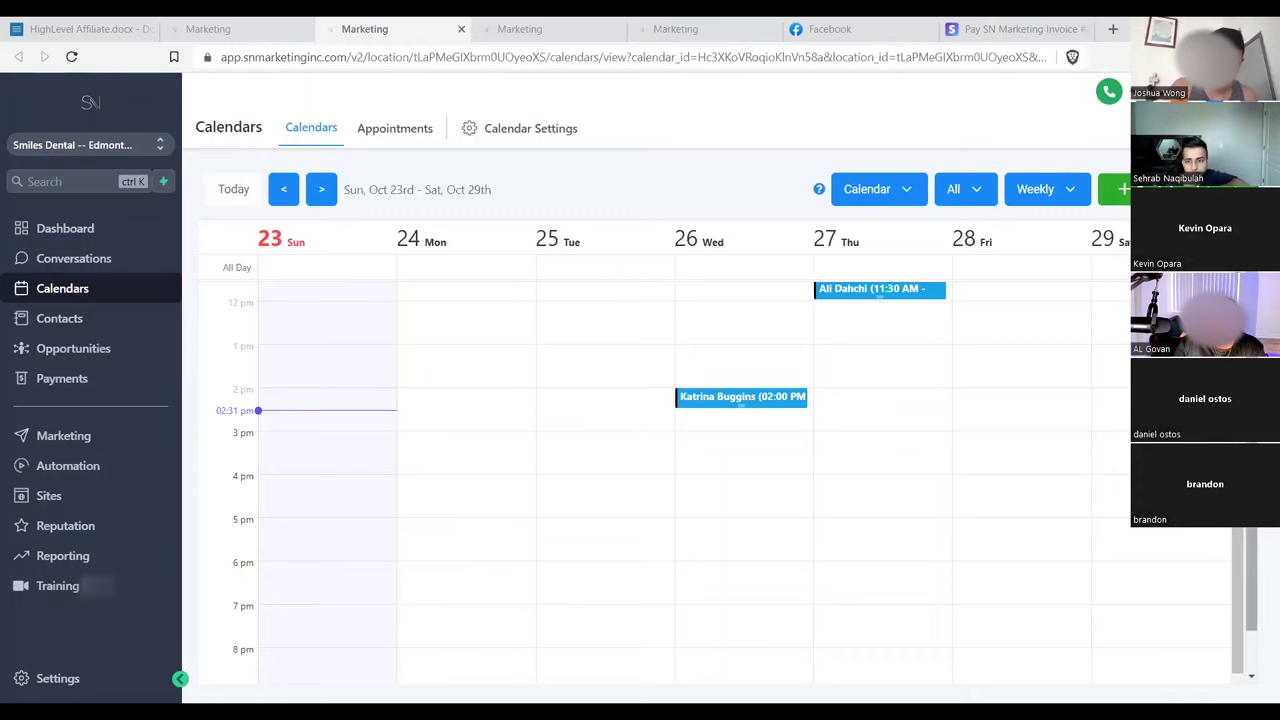
# - Show the appointment booking form, close it, and point out the first entry's requested time in the appointments list
pyautogui.click(1124, 190)
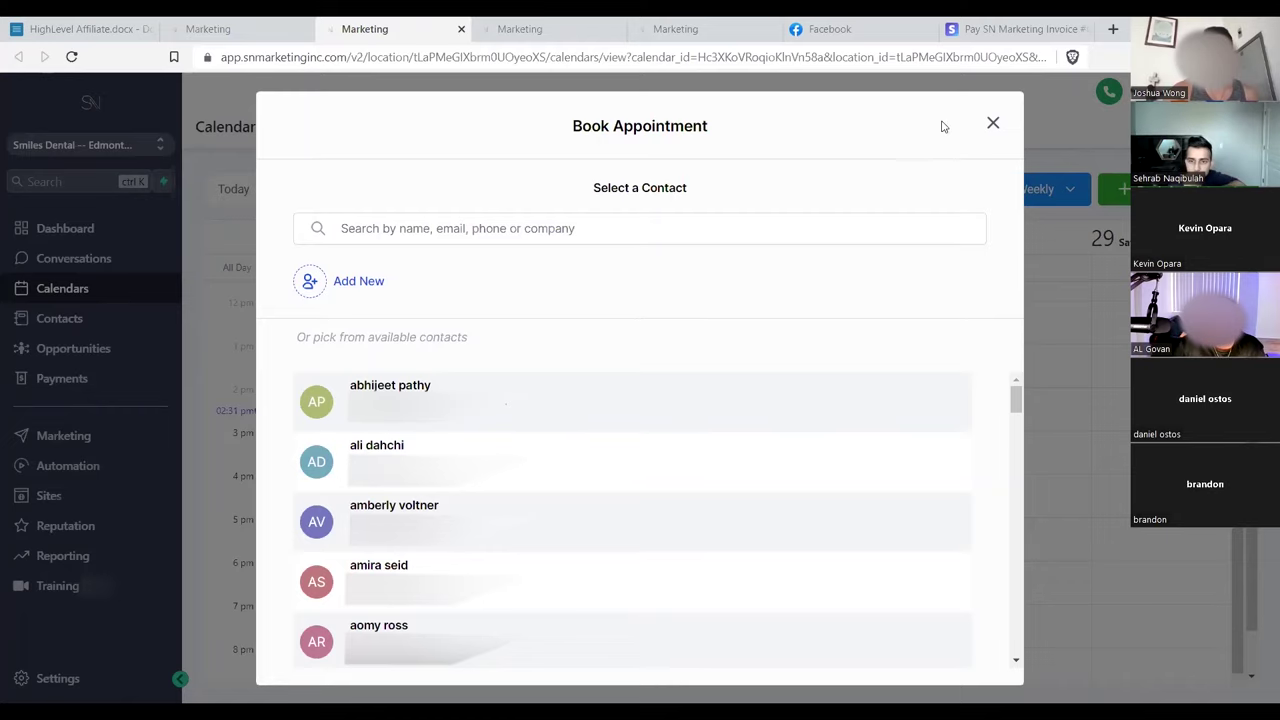
pyautogui.click(994, 124)
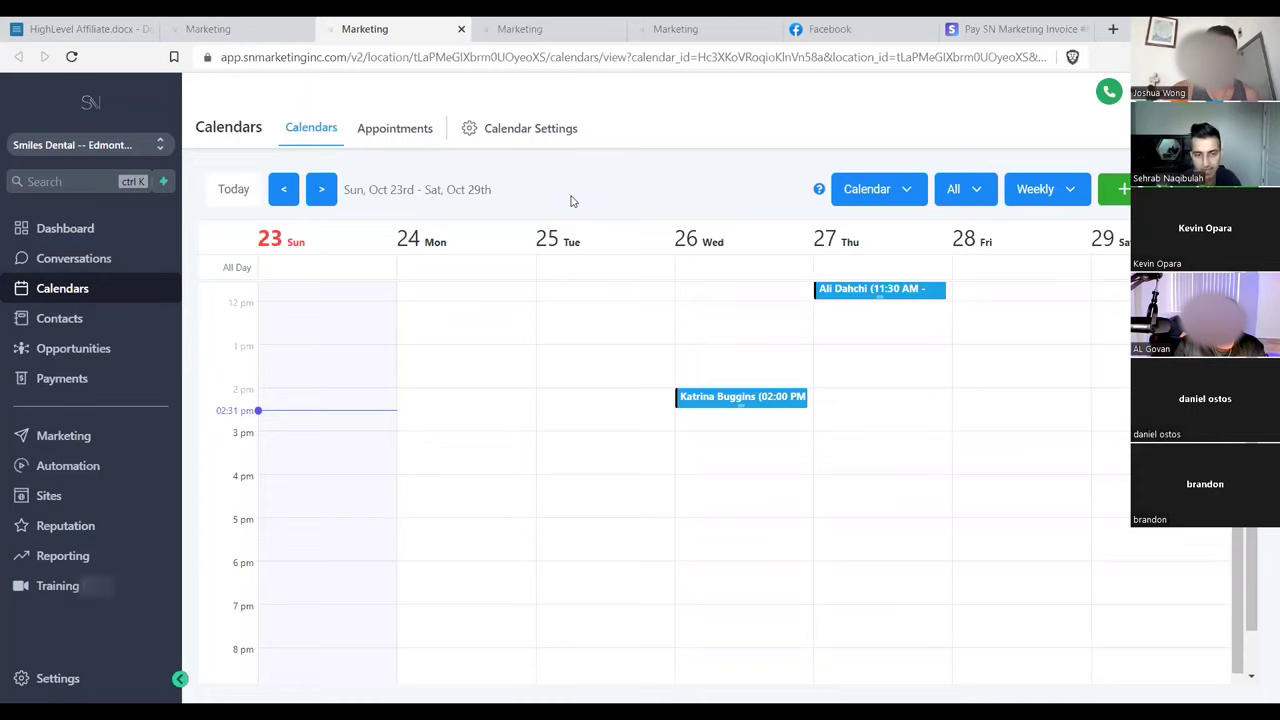
pyautogui.click(411, 136)
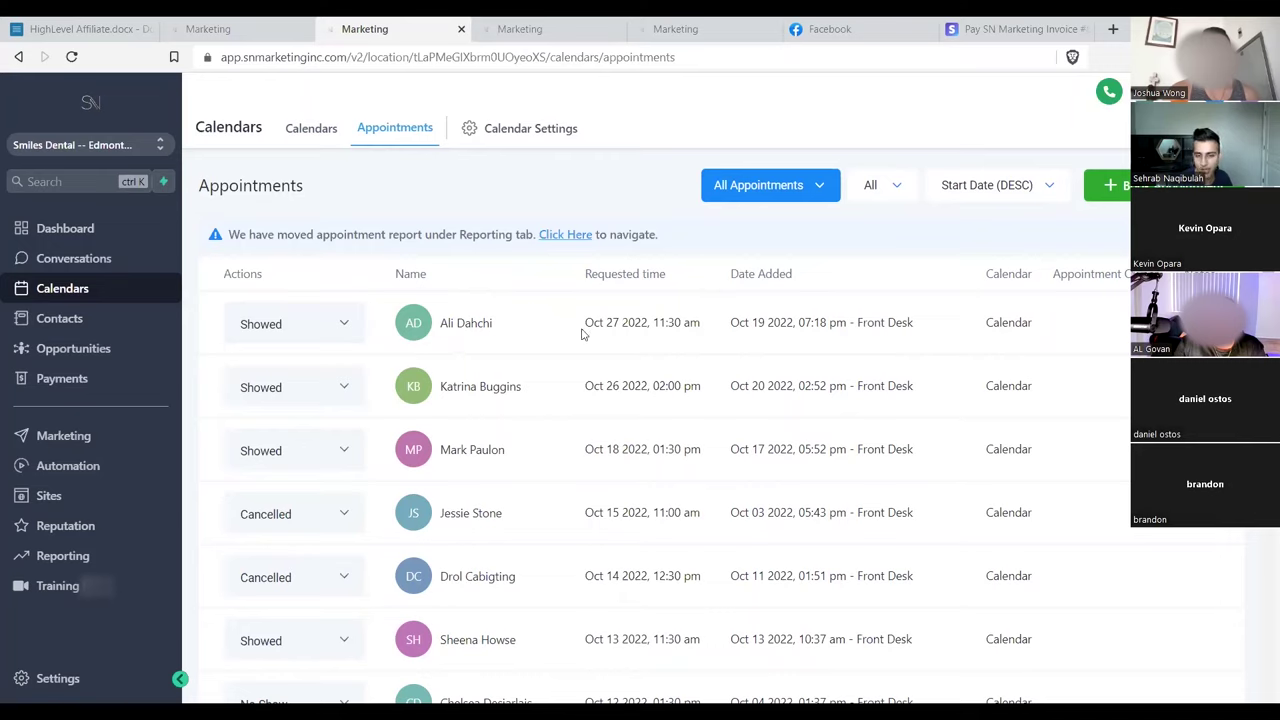
pyautogui.moveTo(585, 327); pyautogui.dragTo(633, 329)
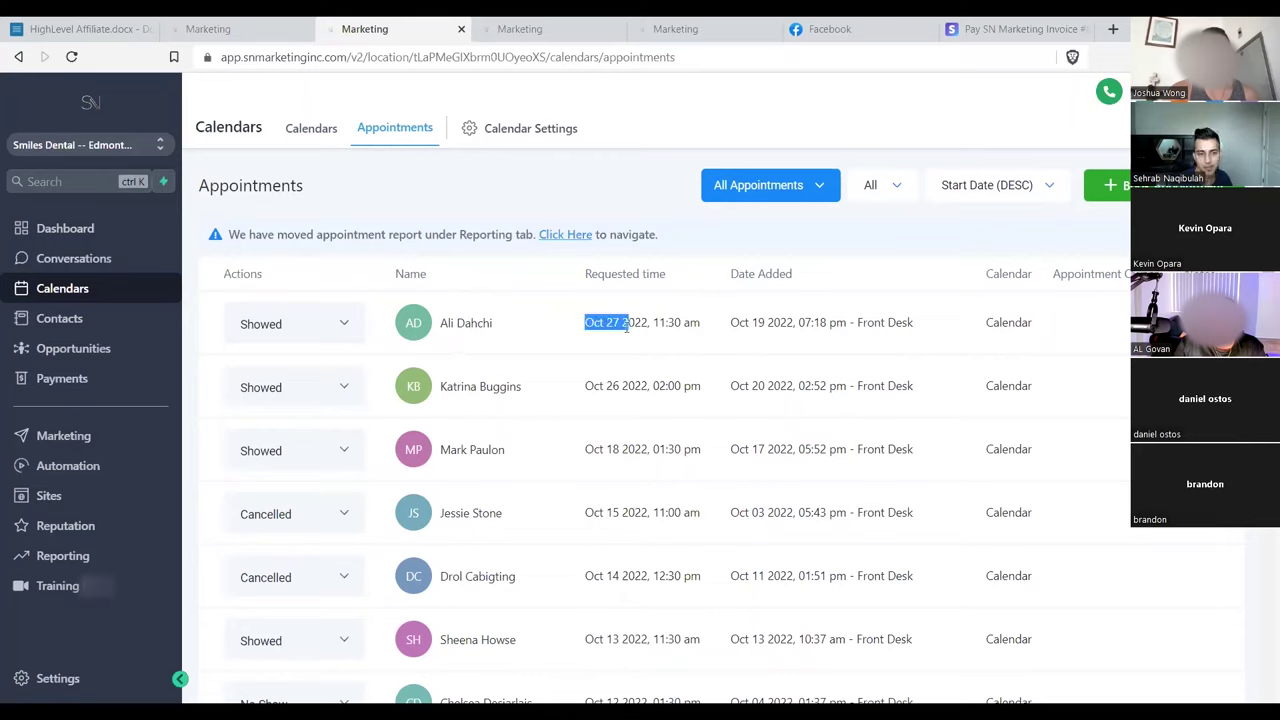
pyautogui.click(298, 285)
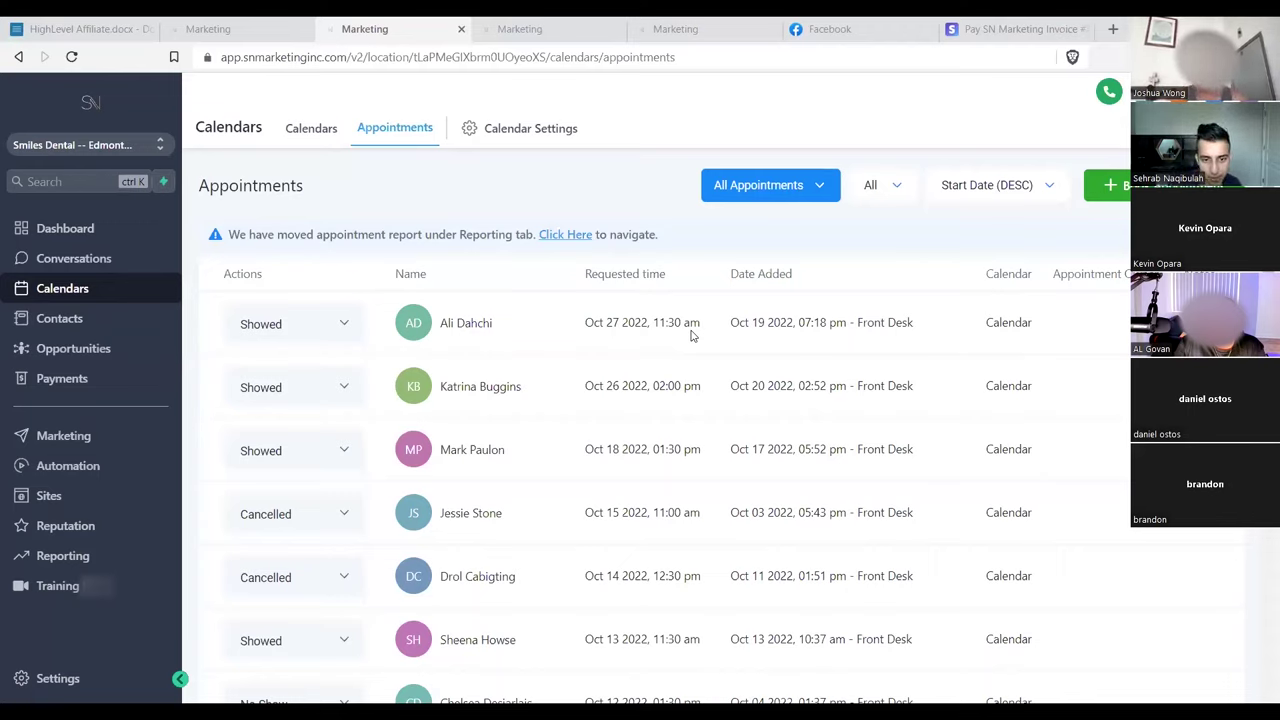
# - Show the contact record of the first listed appointment and return to the calendar in monthly view
pyautogui.click(457, 330)
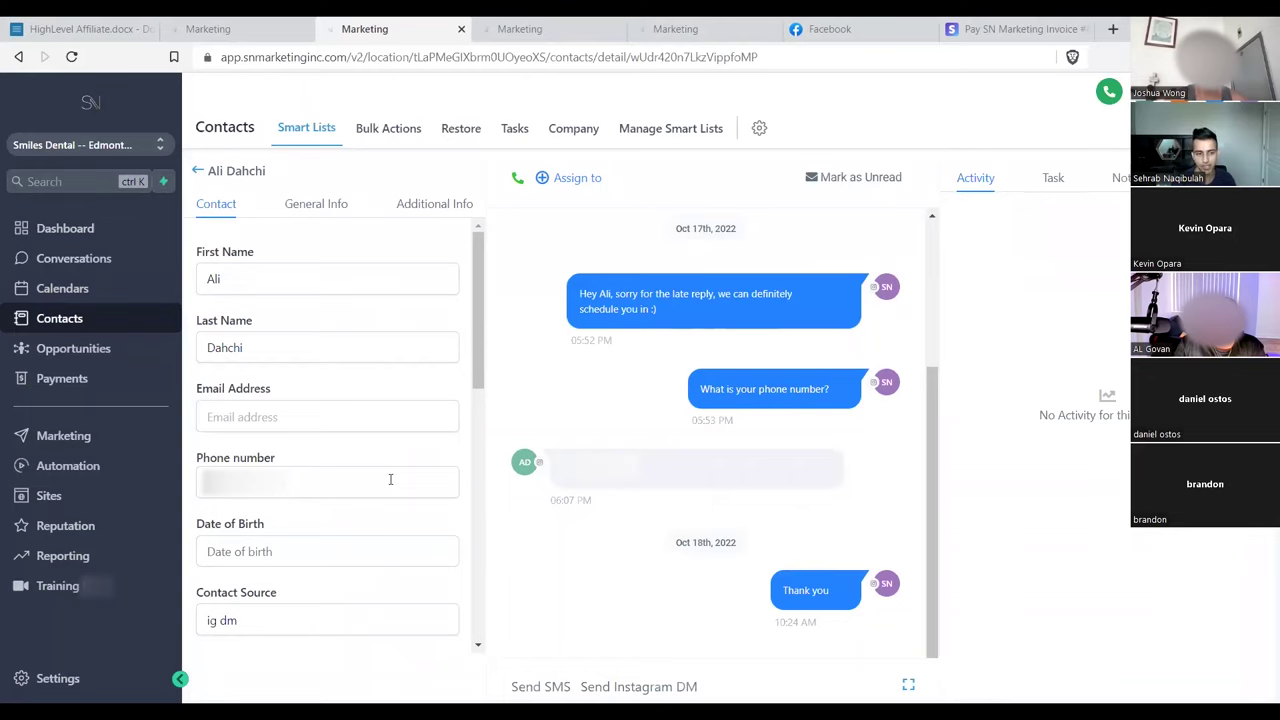
pyautogui.click(128, 305)
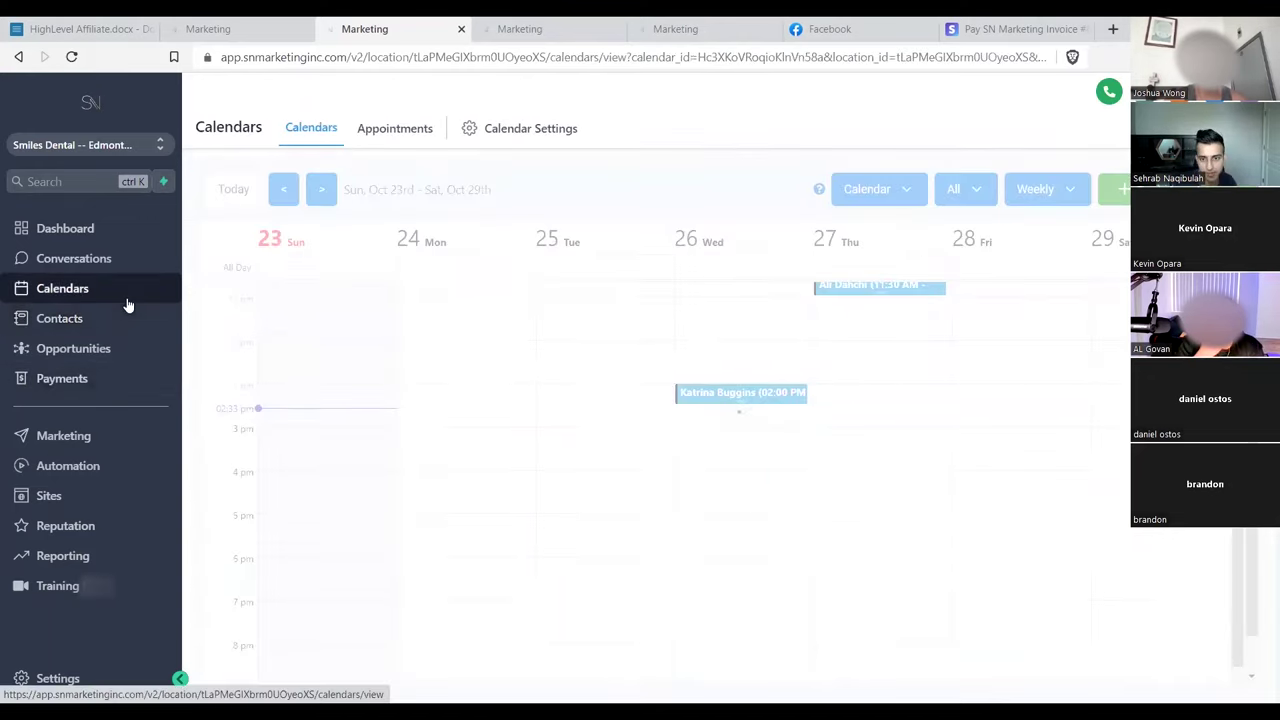
pyautogui.click(1037, 192)
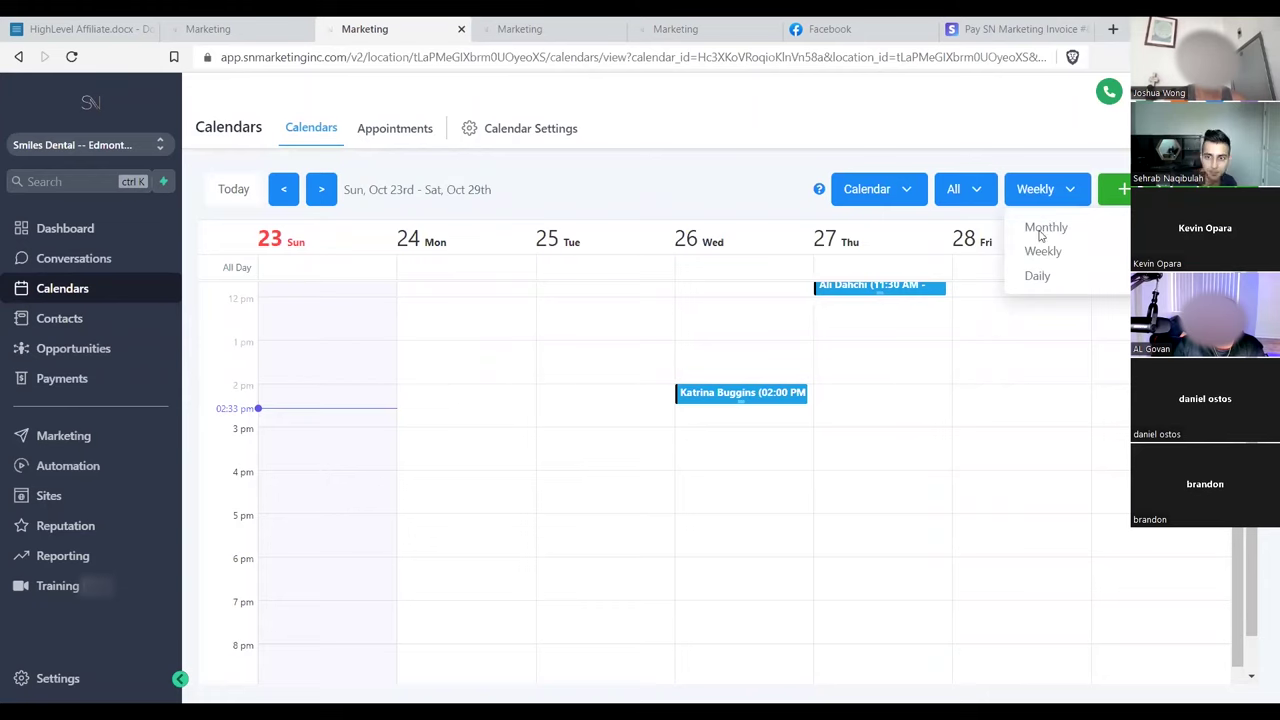
pyautogui.click(1043, 230)
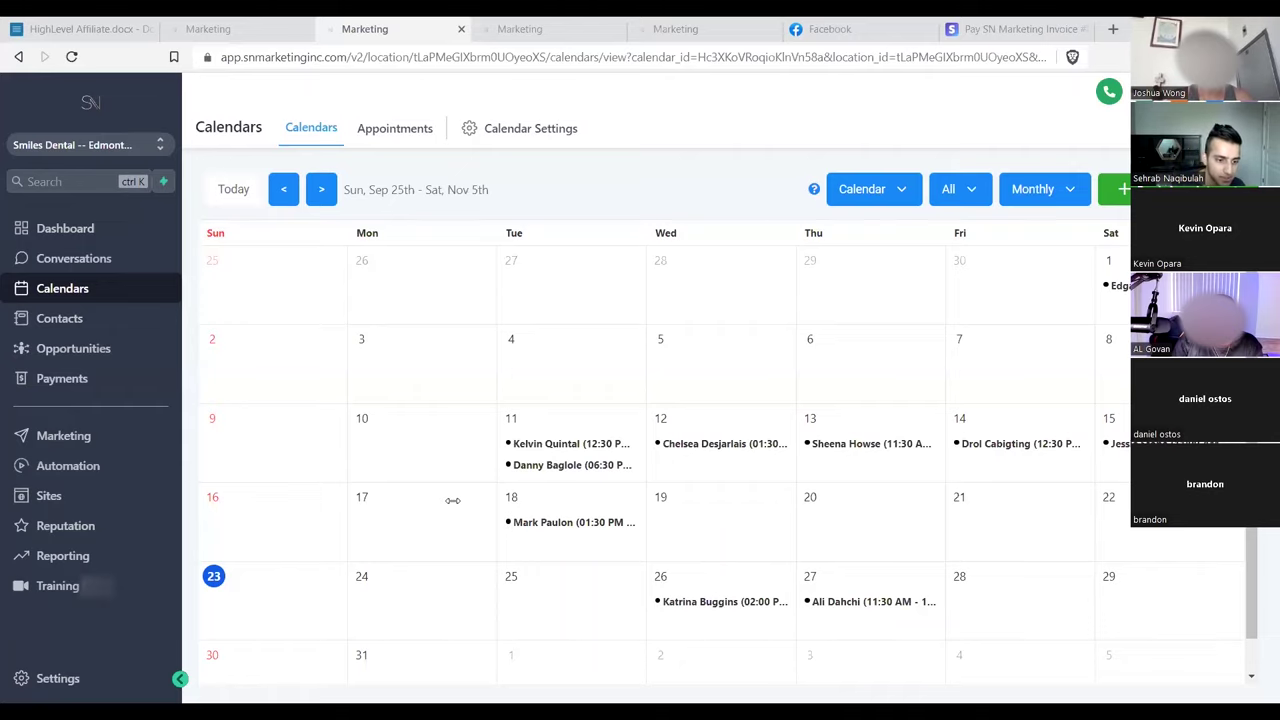
# - Open the Electric Toothbrush workflow and show its Facebook Lead Form Submitted trigger and Create Opportunity action settings
pyautogui.click(128, 467)
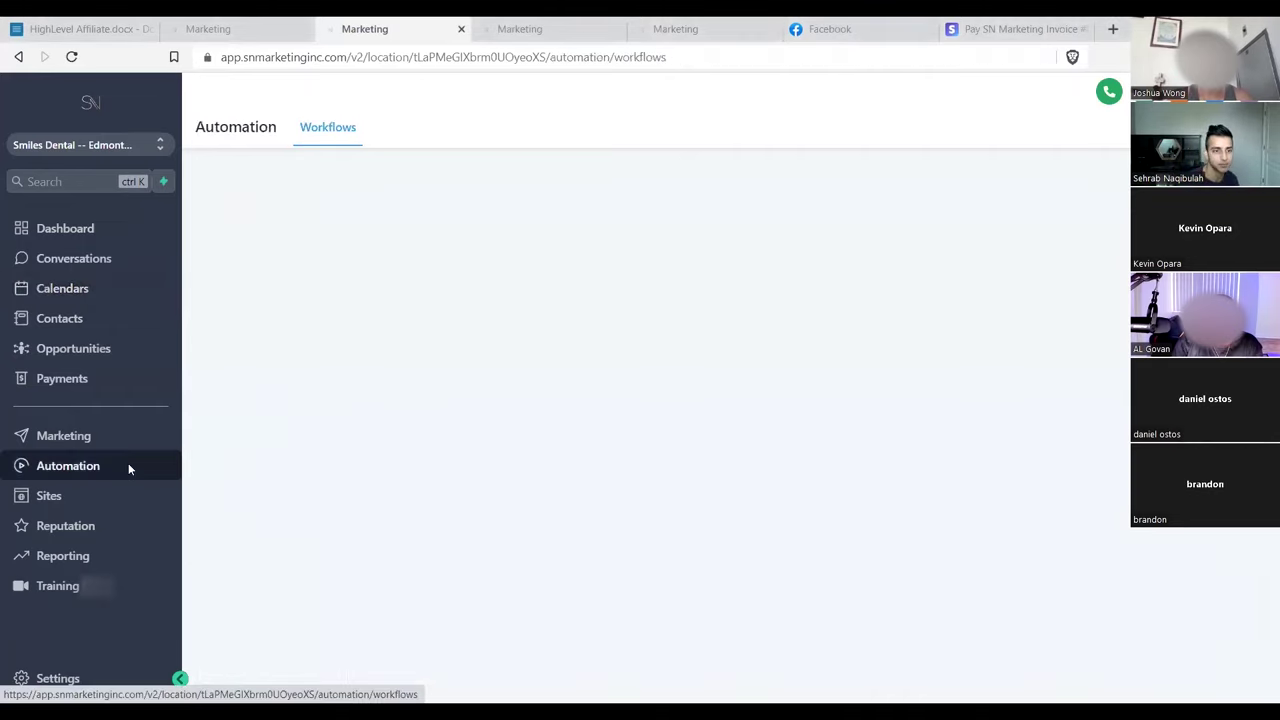
pyautogui.scroll(-5, 523, 463)
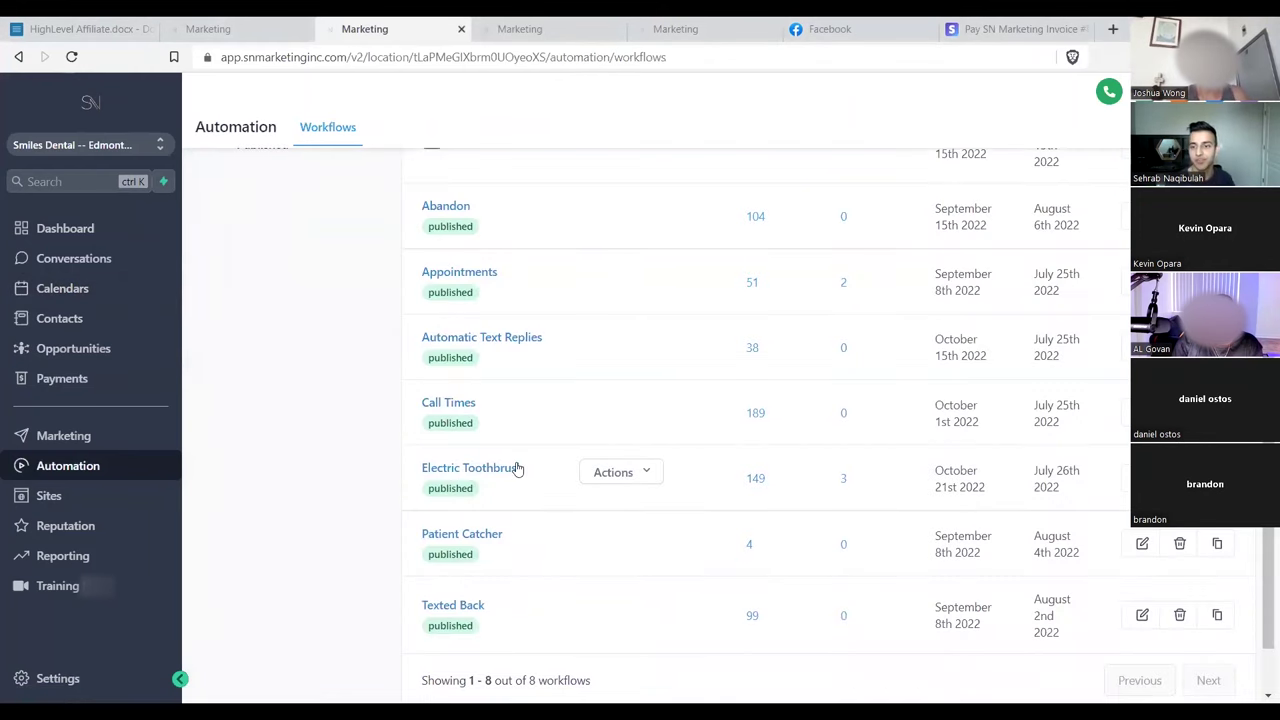
pyautogui.click(470, 468)
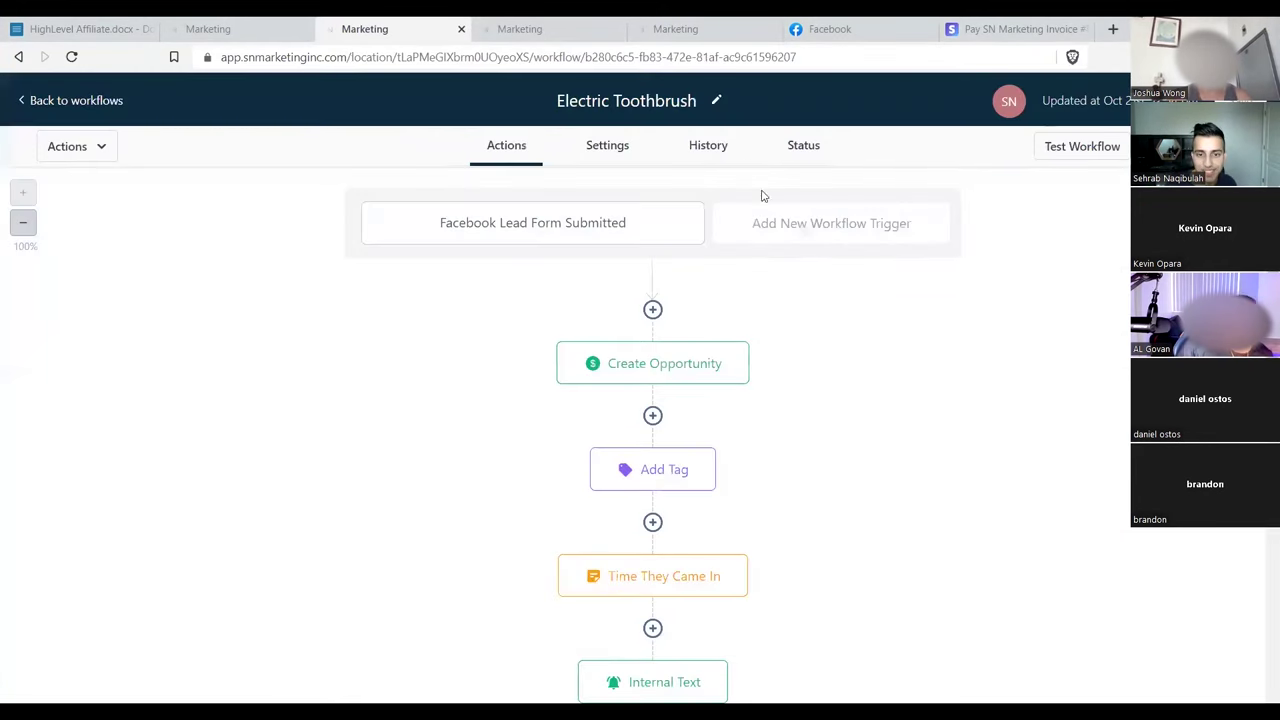
pyautogui.click(490, 240)
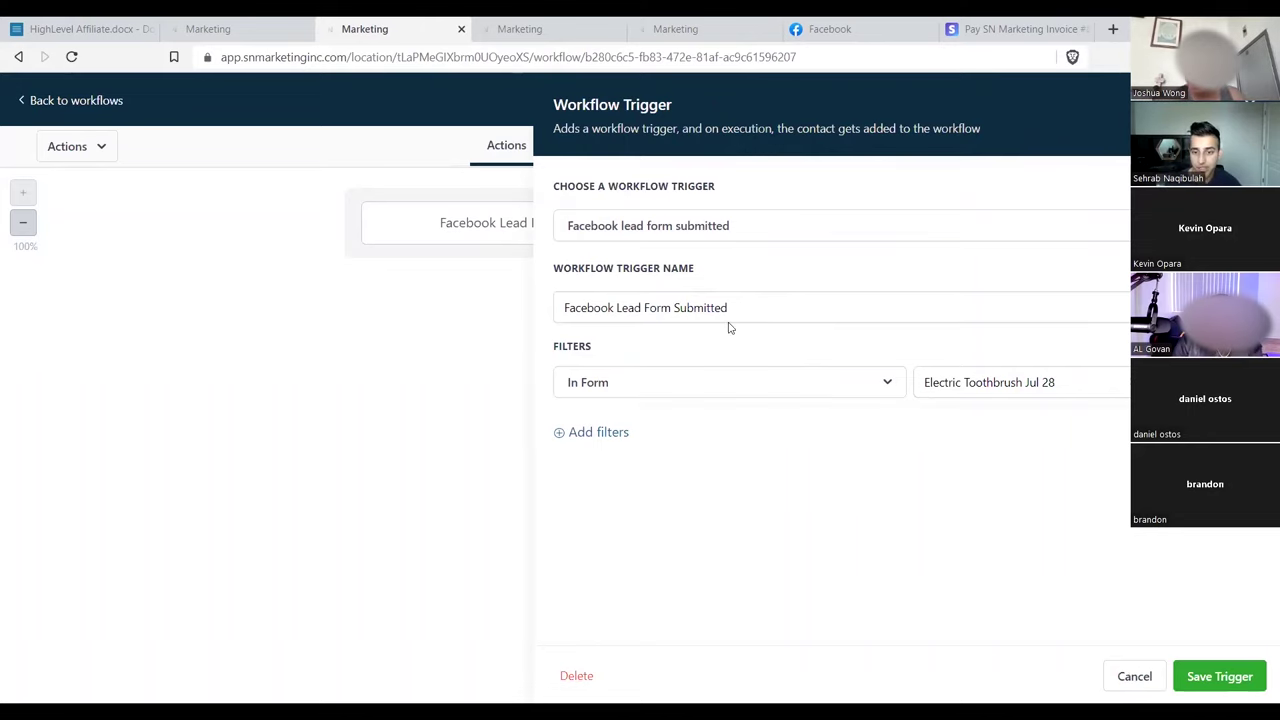
pyautogui.press('Escape')
pyautogui.click(707, 366)
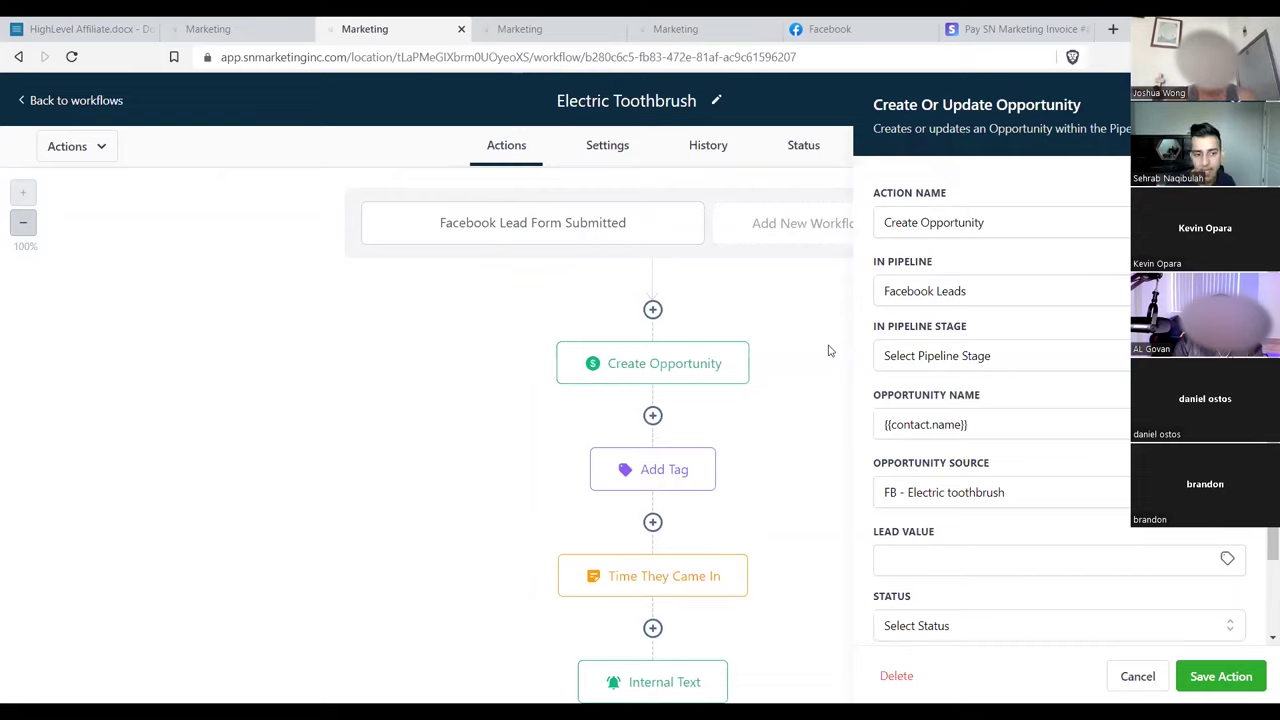
# - Point out the opportunity source setting of the Create Opportunity action and close its settings without saving
pyautogui.scroll(-1, 995, 317)
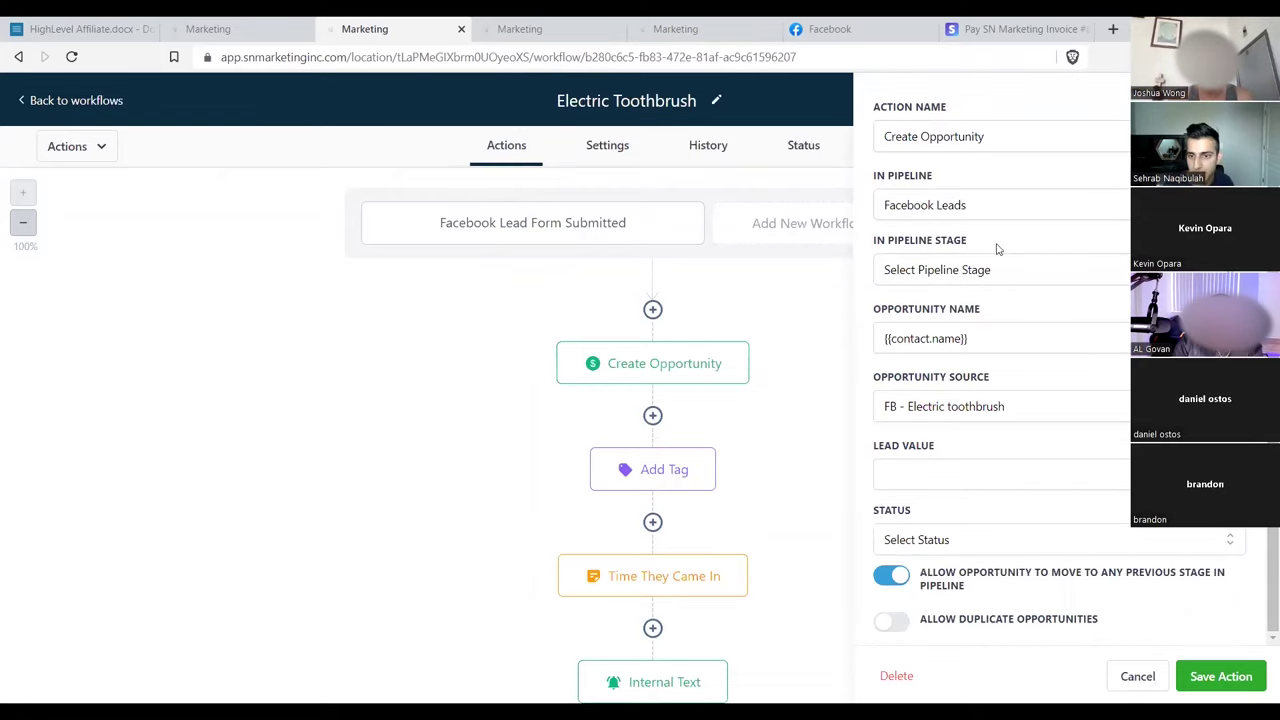
pyautogui.click(904, 409)
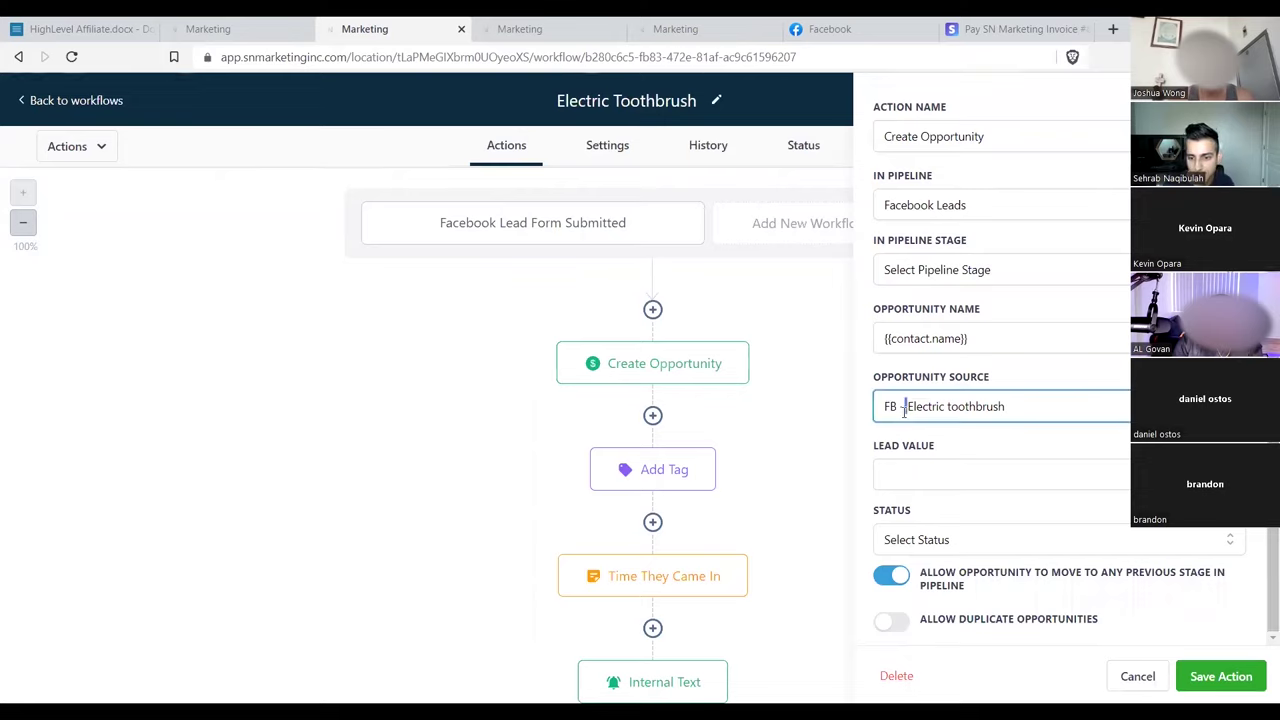
pyautogui.click(1150, 677)
# - Show the settings of the Add Tag and Time They Came In actions, closing them without saving
pyautogui.click(677, 471)
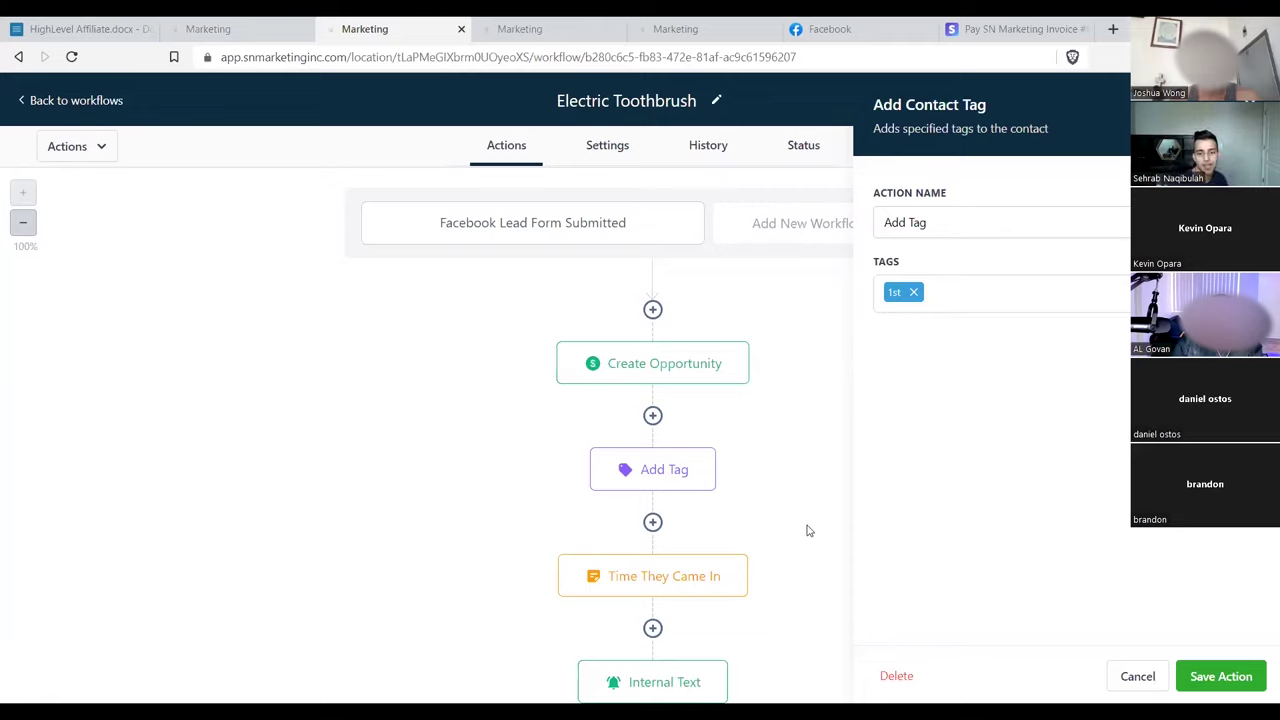
pyautogui.click(705, 577)
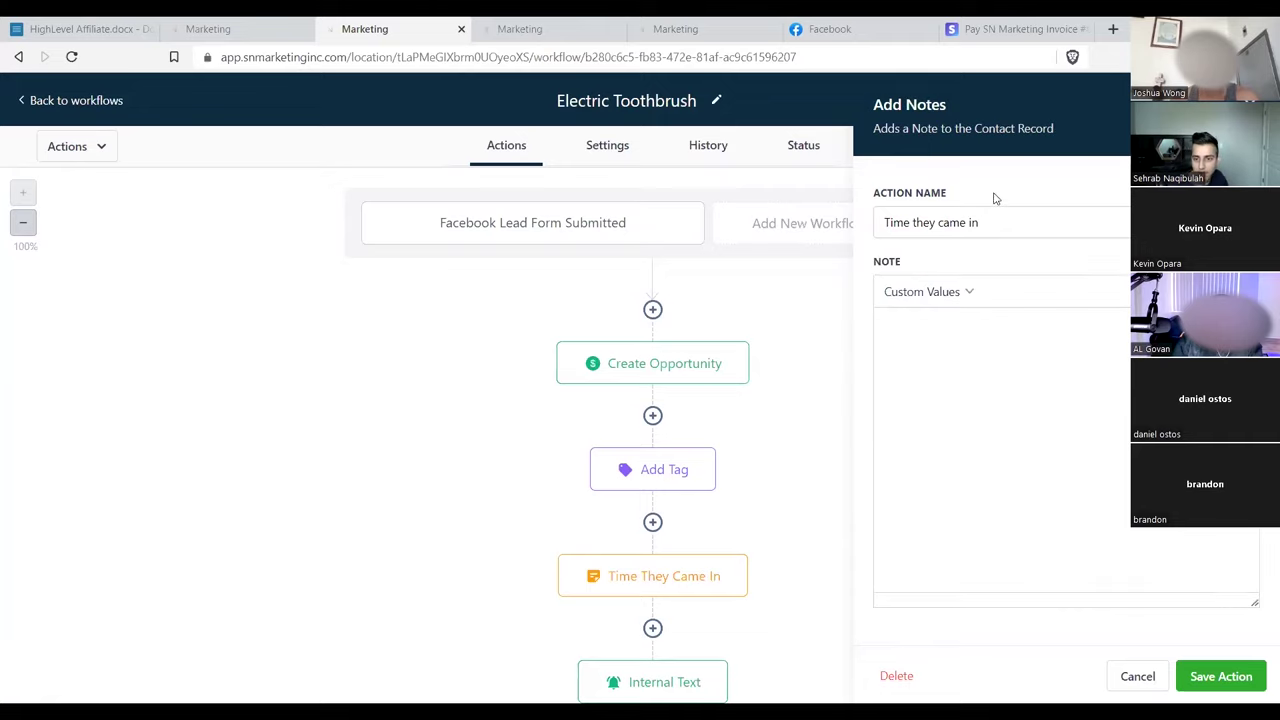
pyautogui.click(1140, 677)
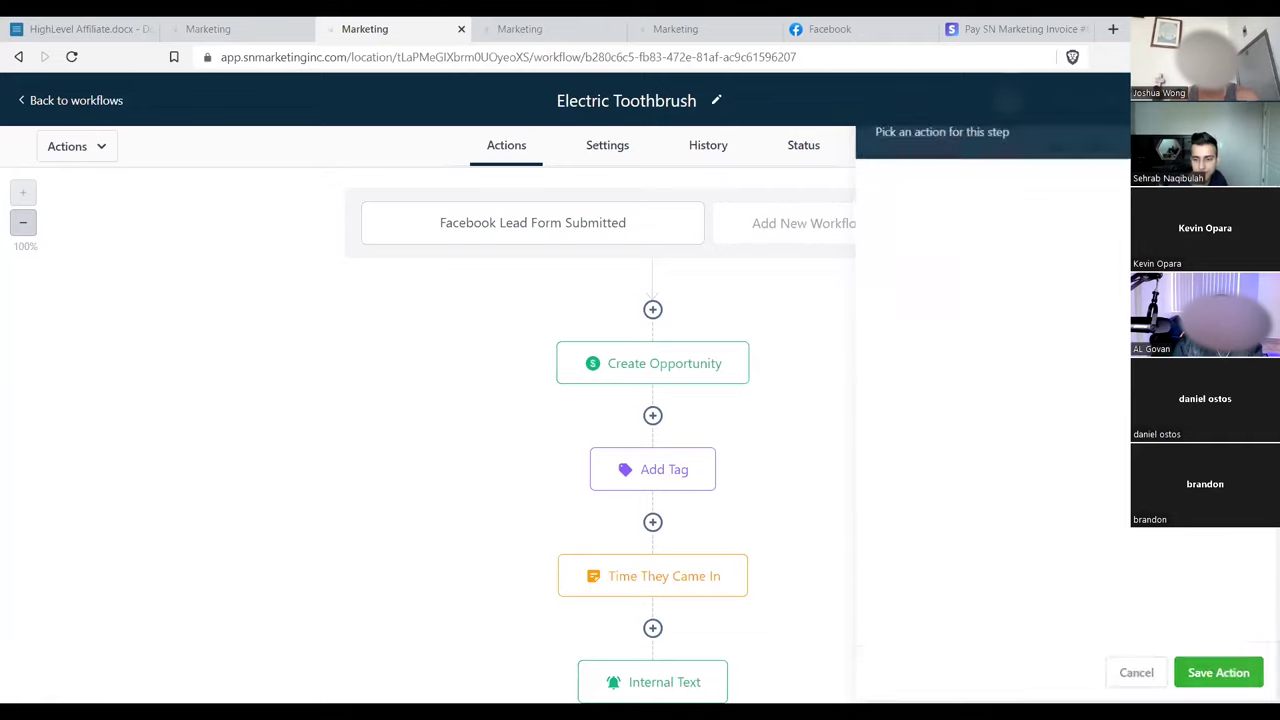
# - Show the Internal Text notification and highlight the contact name, offer, phone and email placeholders in its message, closing it unsaved
pyautogui.scroll(-4, 771, 246)
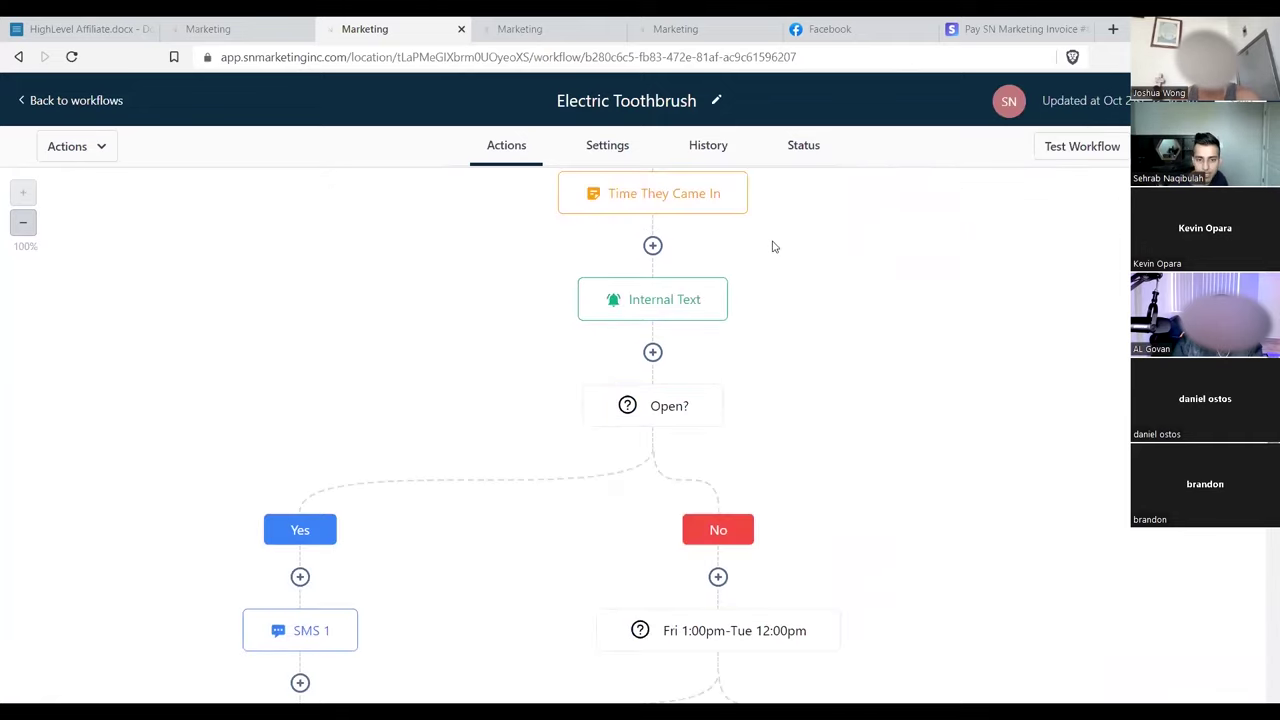
pyautogui.click(651, 297)
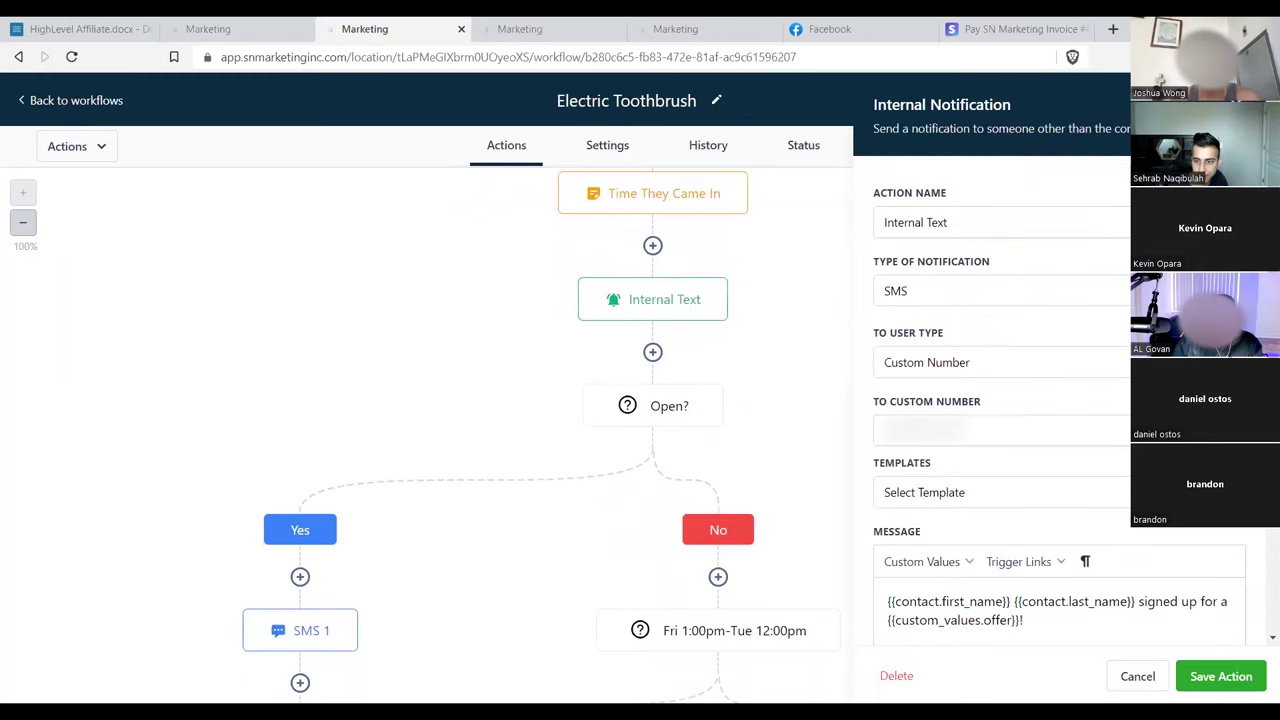
pyautogui.scroll(-2, 1000, 400)
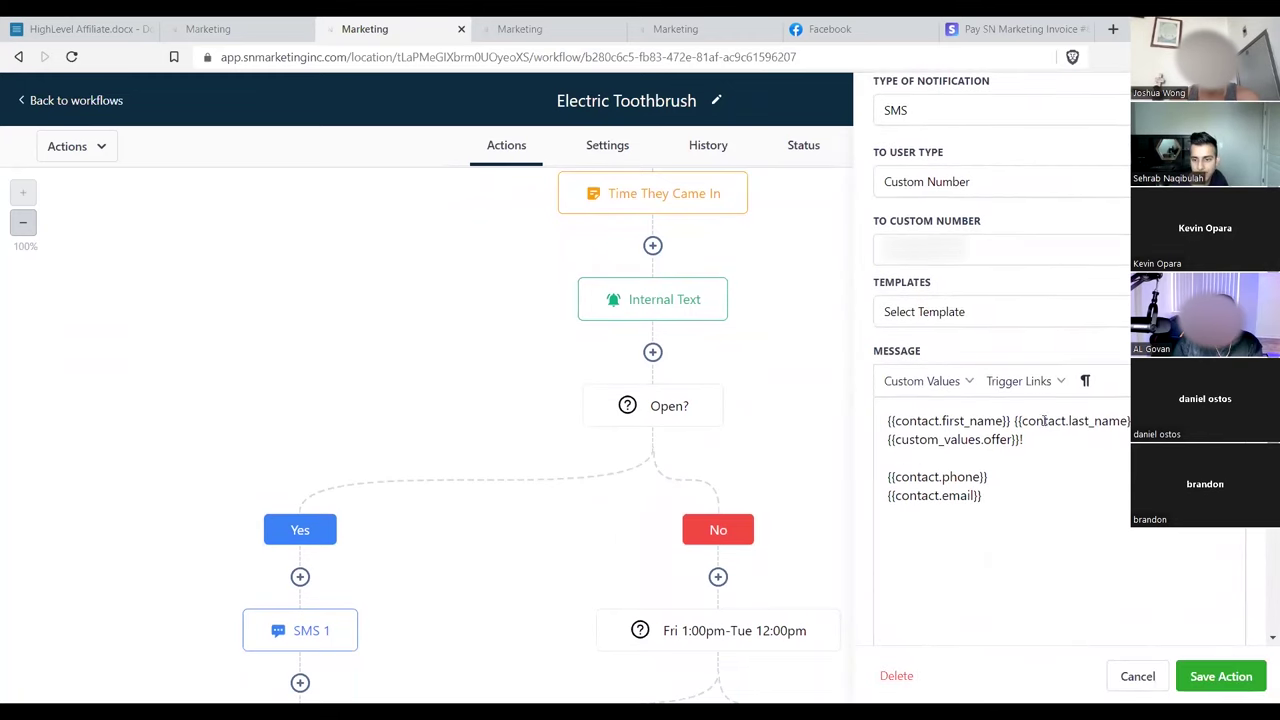
pyautogui.doubleClick(932, 420)
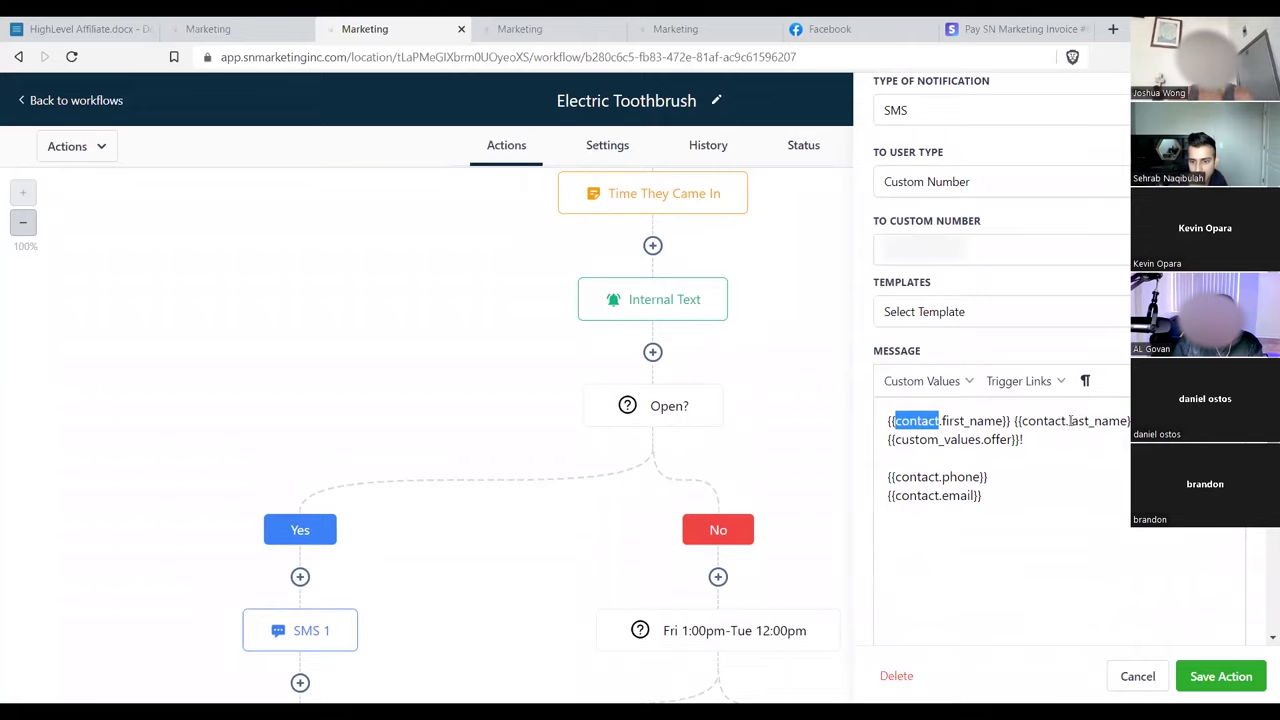
pyautogui.doubleClick(997, 439)
pyautogui.click(950, 476)
pyautogui.doubleClick(952, 476)
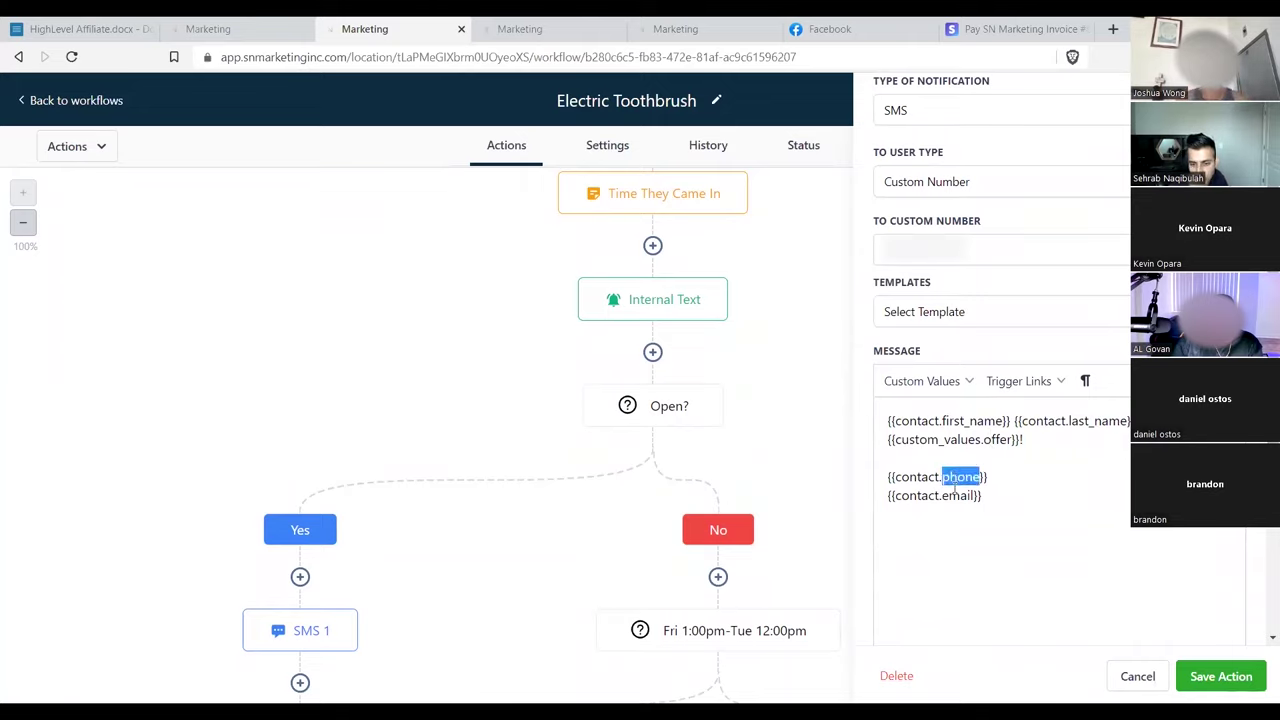
pyautogui.doubleClick(957, 495)
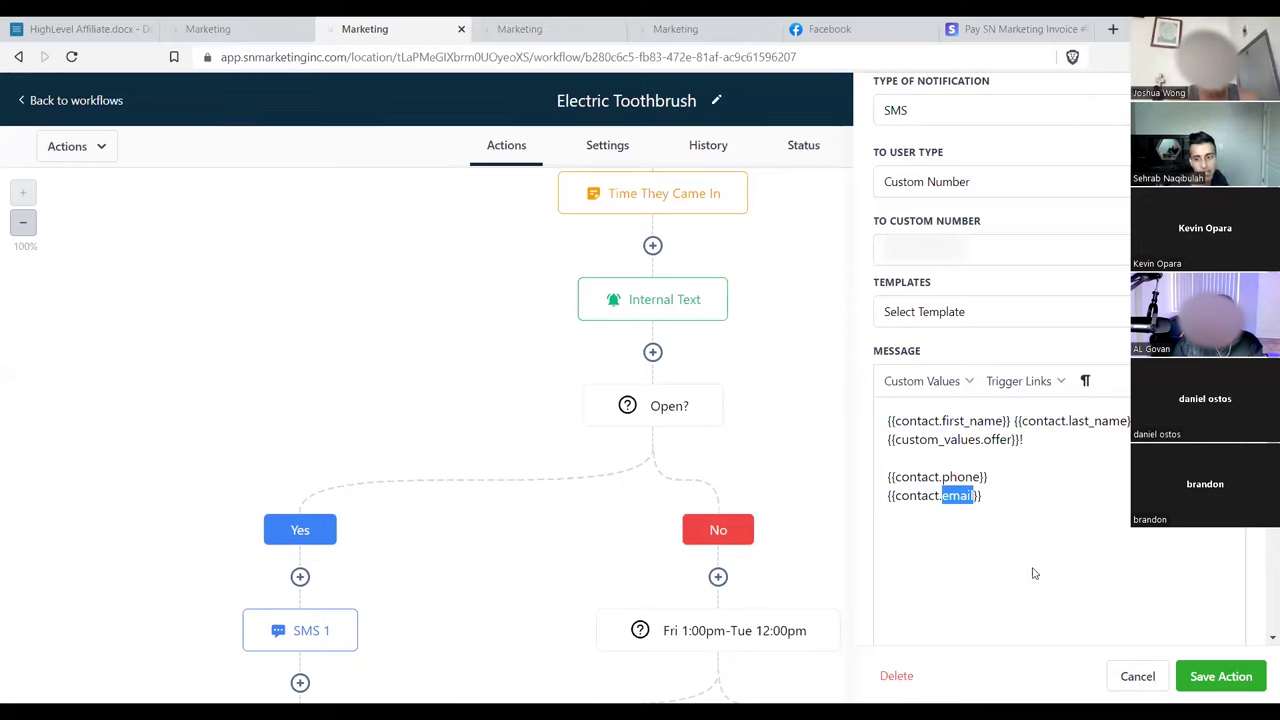
pyautogui.click(1121, 679)
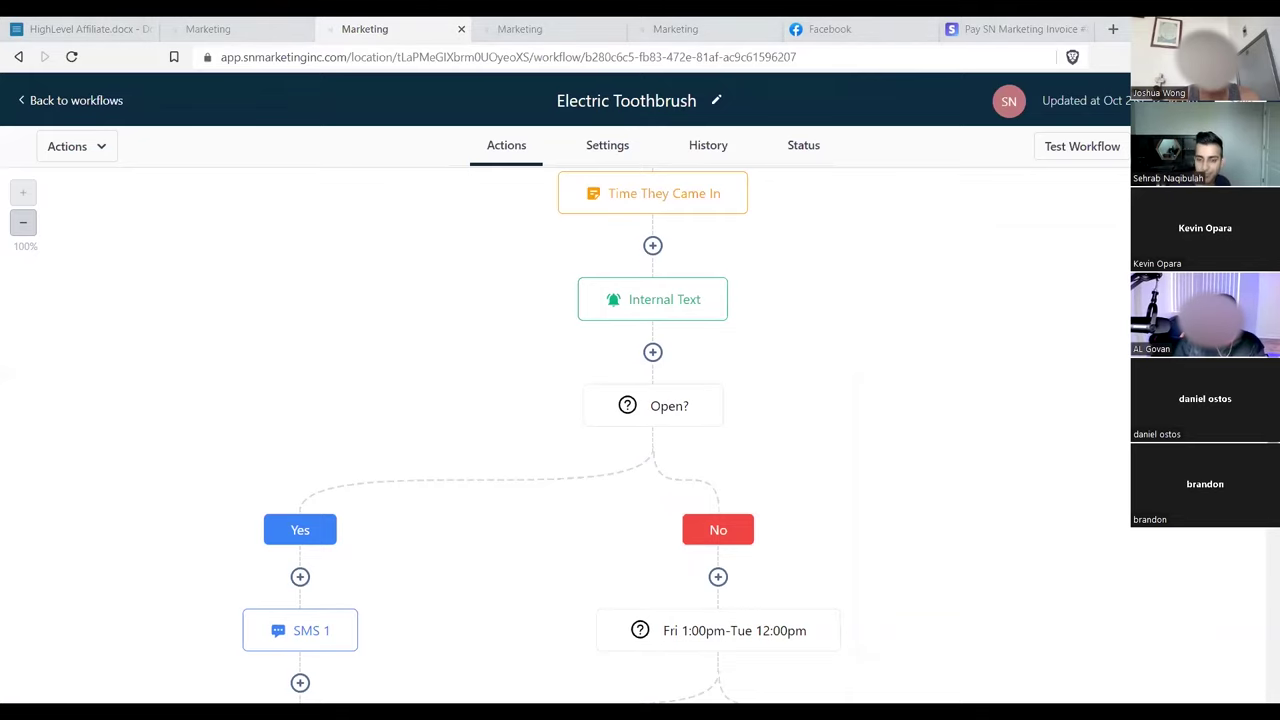
# - Review the business-hour and weekday segments of the Open? condition, and close it without saving
pyautogui.scroll(-3, 565, 435)
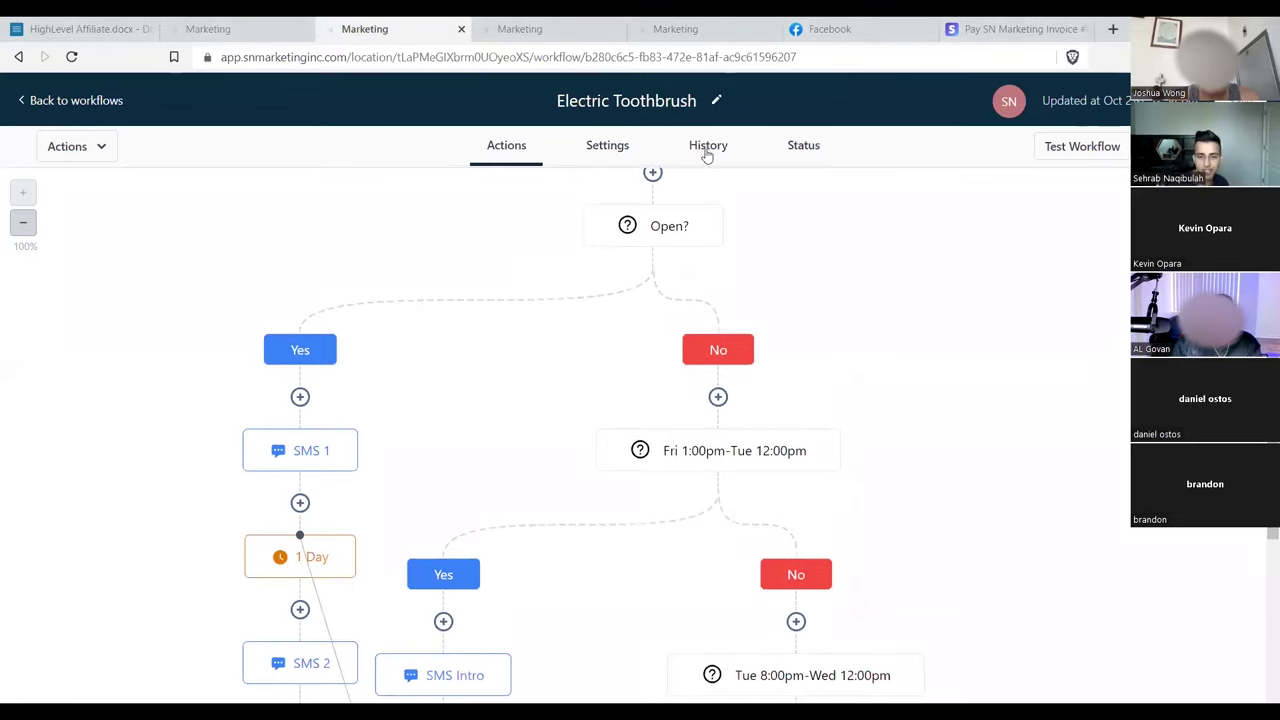
pyautogui.click(677, 242)
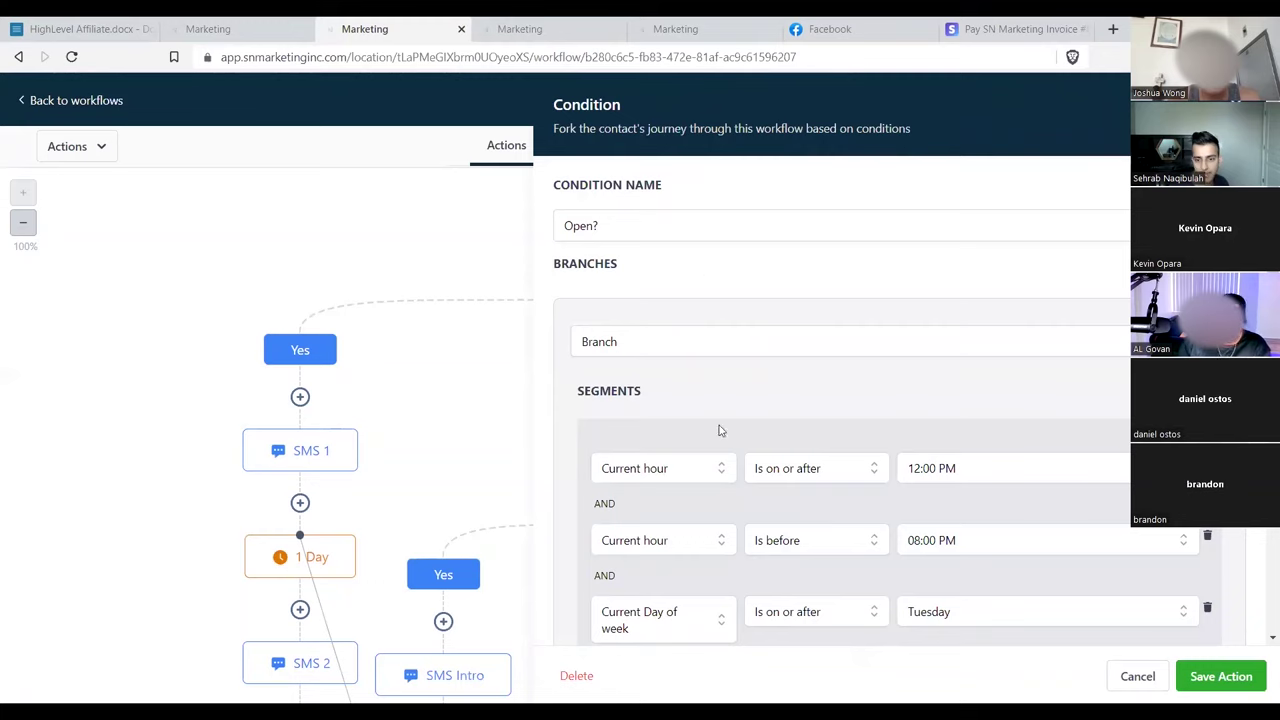
pyautogui.scroll(-5, 840, 400)
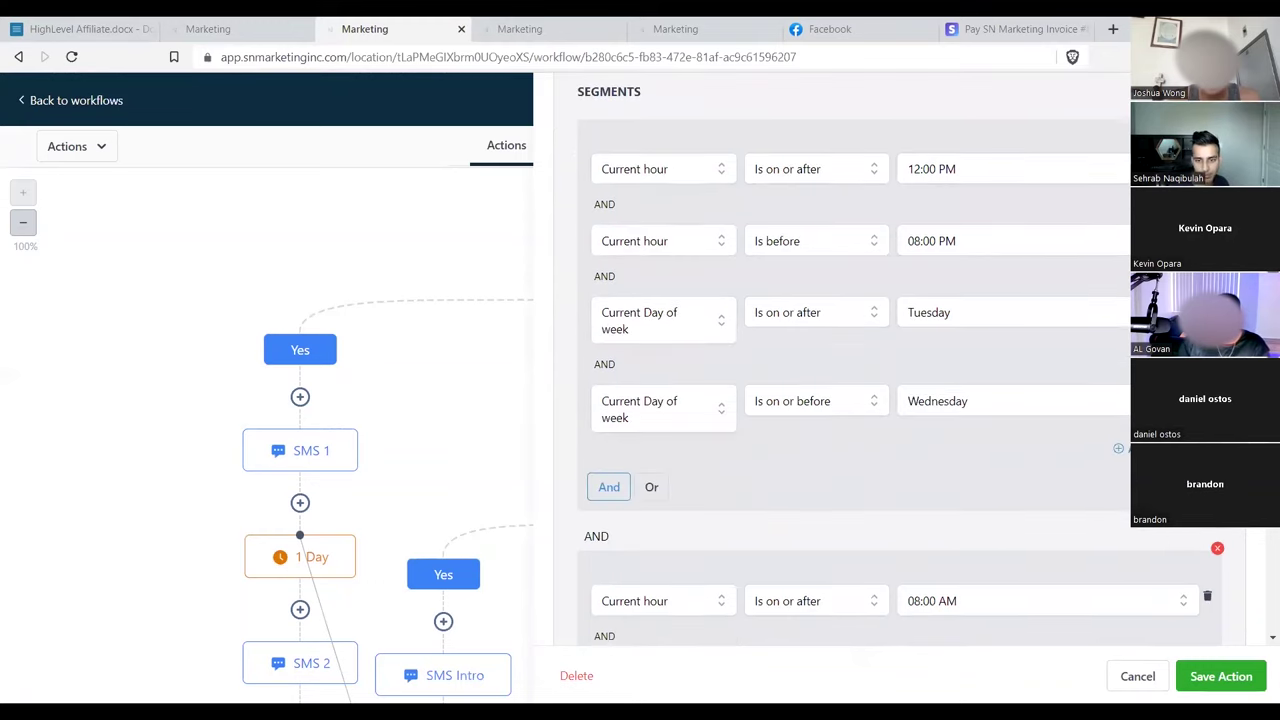
pyautogui.scroll(-6, 1224, 597)
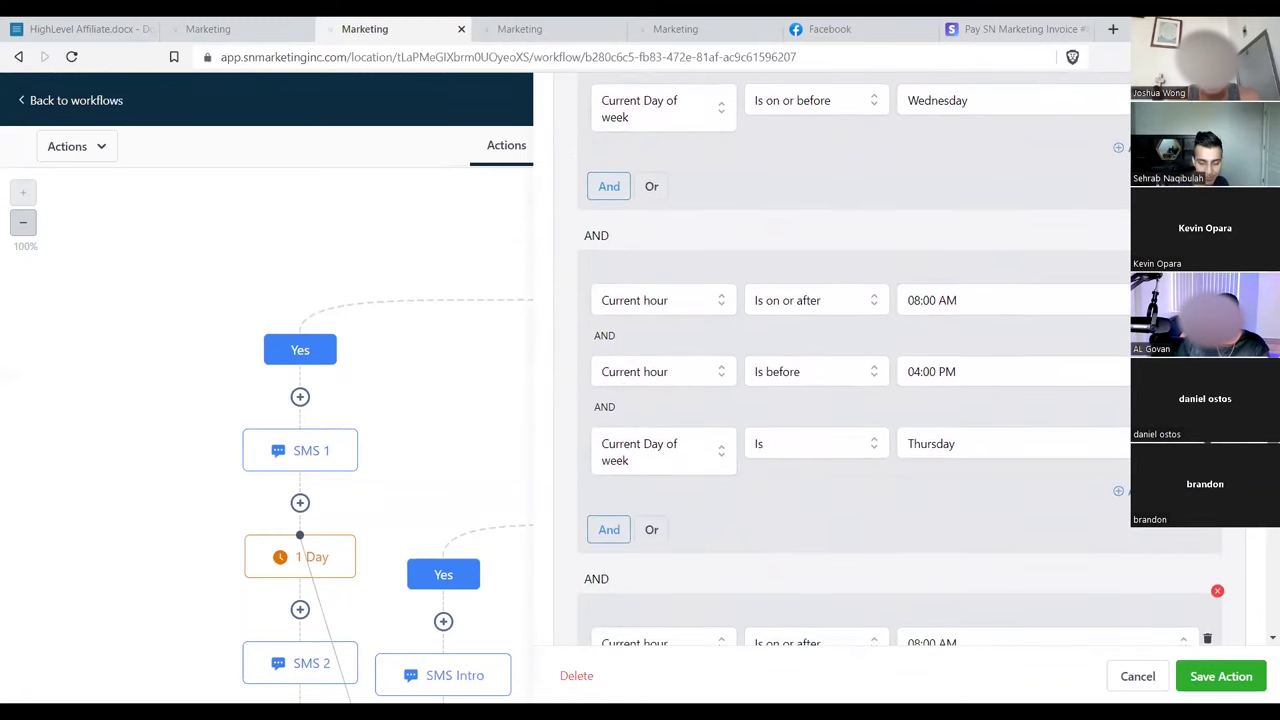
pyautogui.scroll(10, 1224, 597)
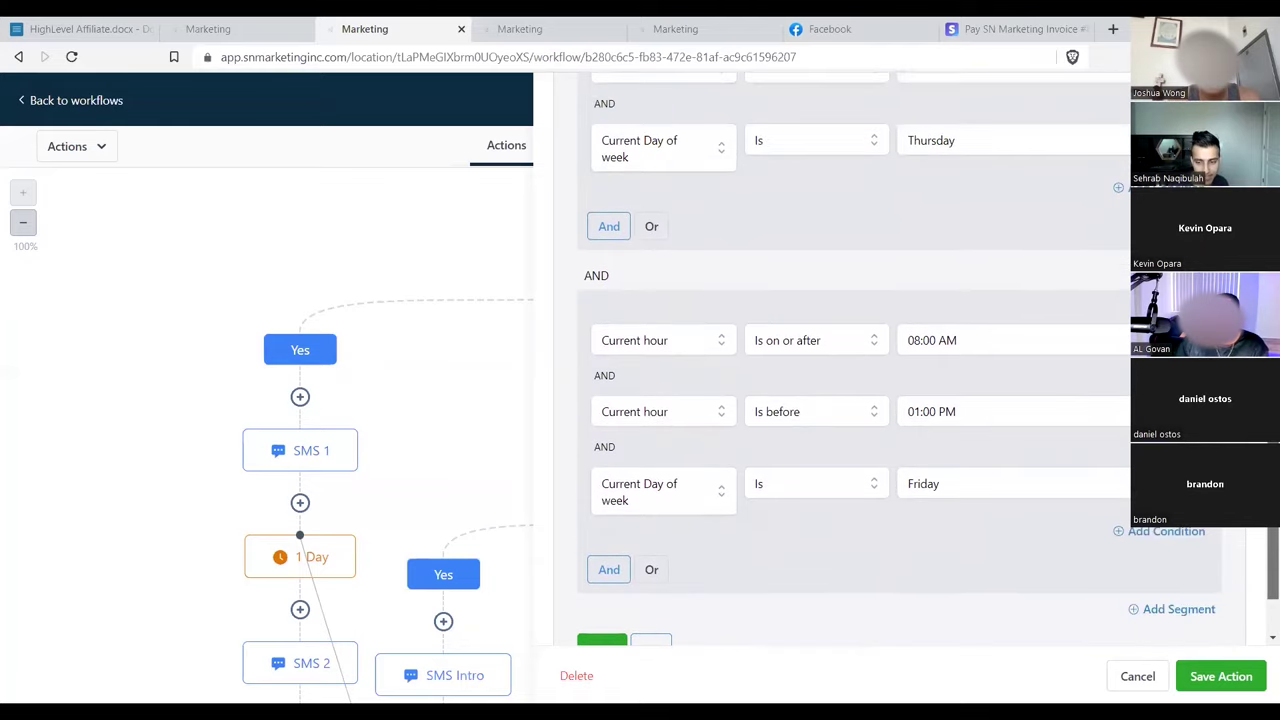
pyautogui.click(1138, 676)
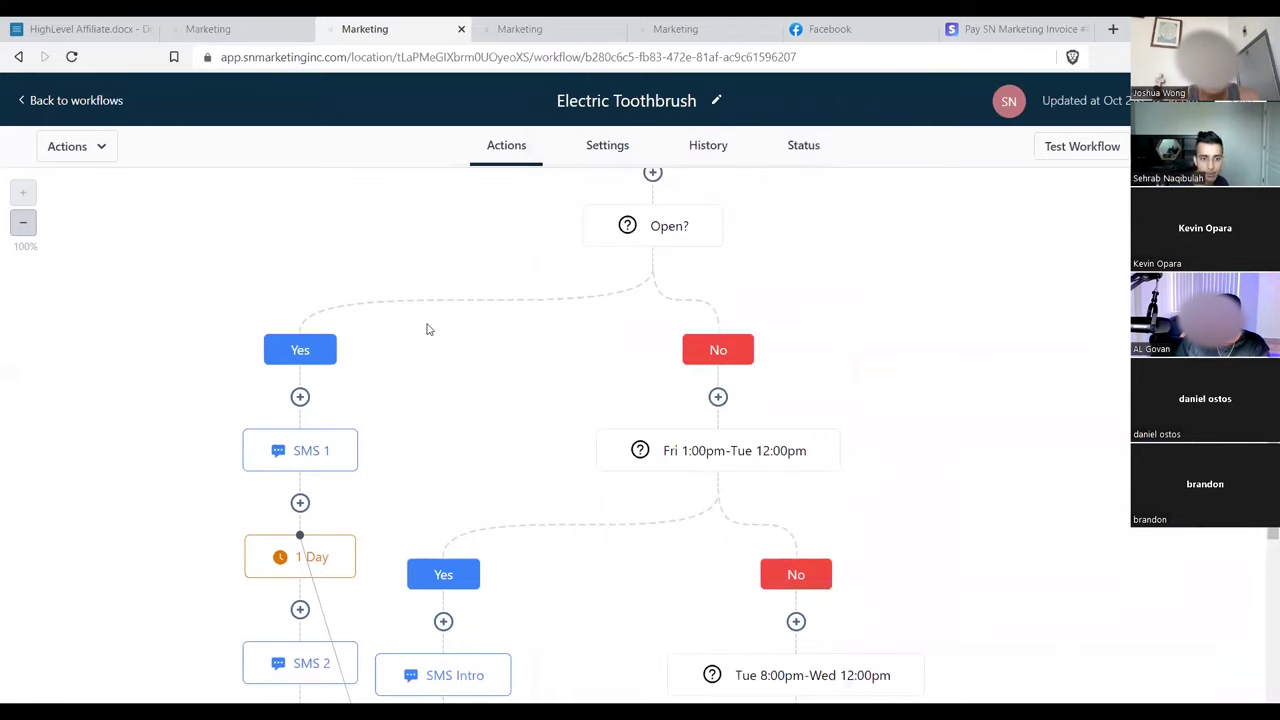
# - Show the SMS 1 message in the Open? condition's Yes branch, highlighting its closing question, and look at SMS 2
pyautogui.click(345, 451)
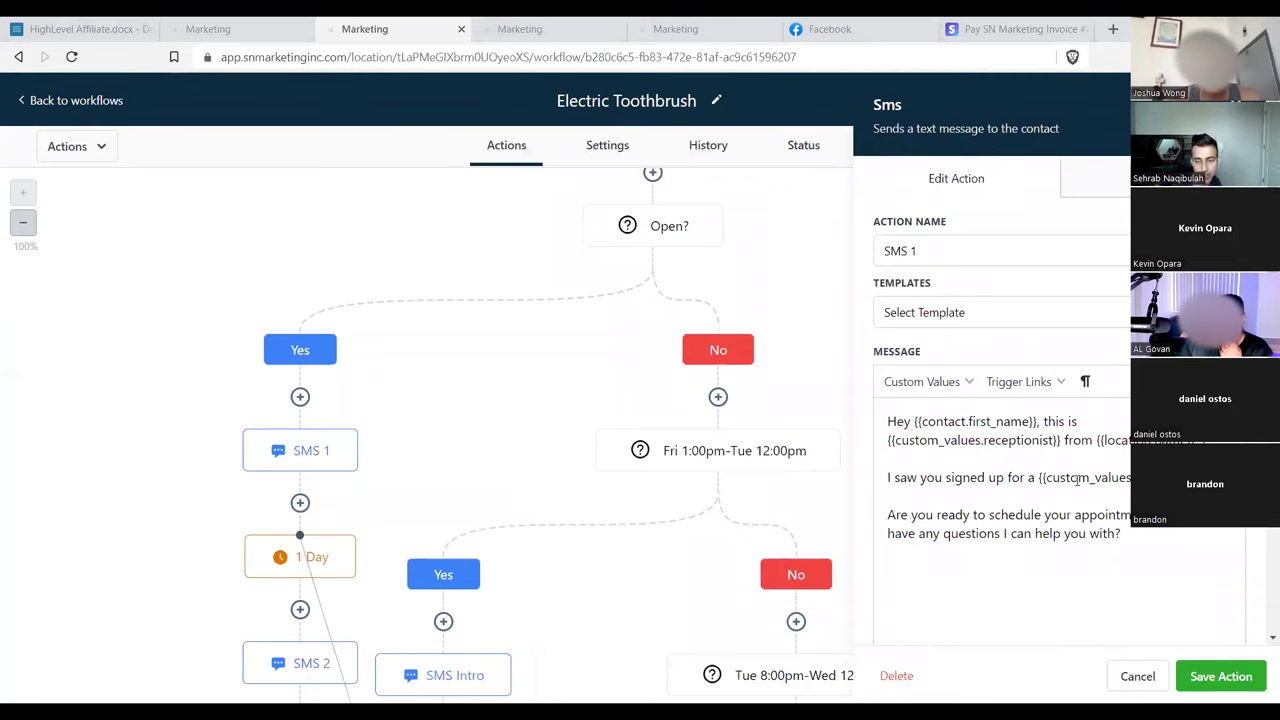
pyautogui.moveTo(901, 533); pyautogui.dragTo(1144, 538)
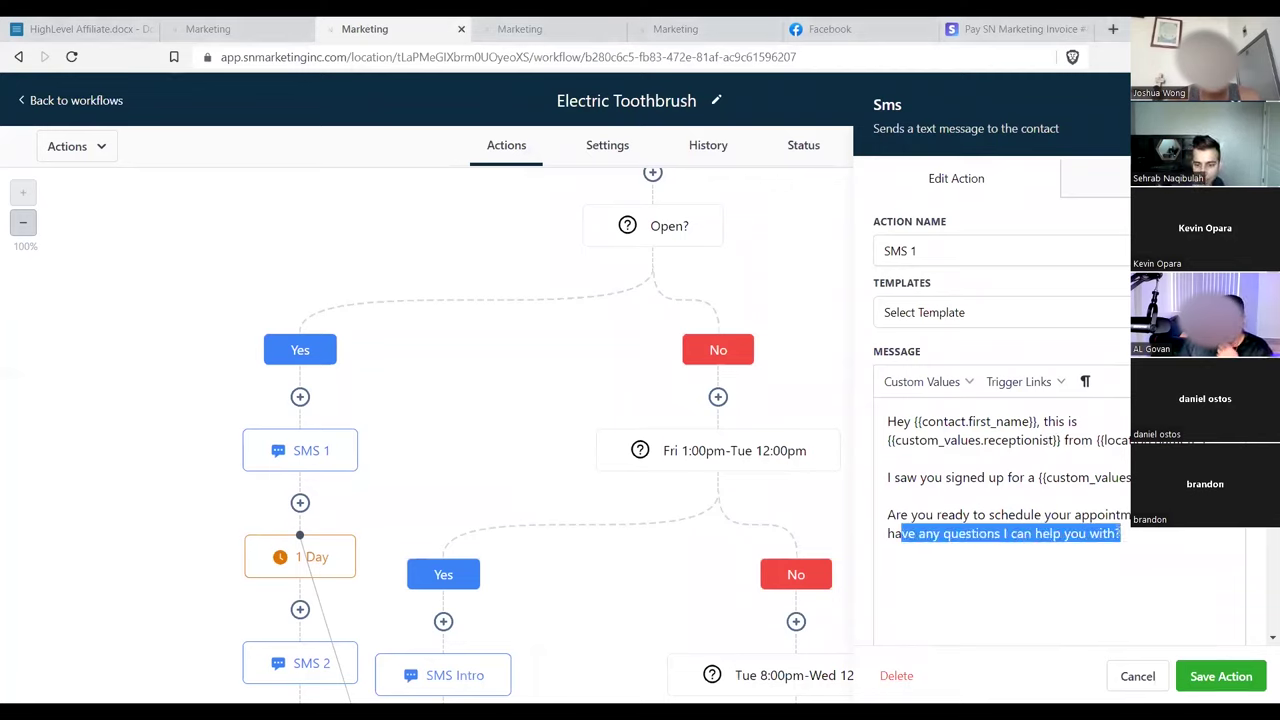
pyautogui.click(1099, 525)
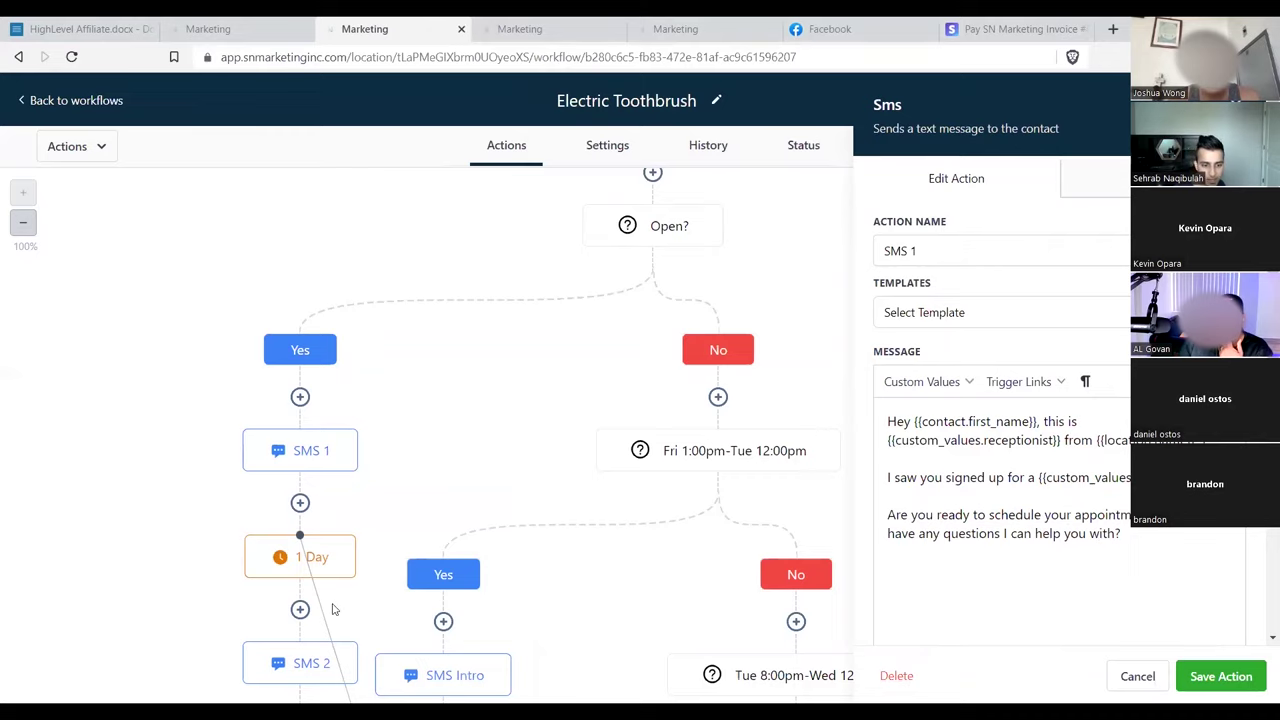
pyautogui.click(300, 663)
pyautogui.click(766, 514)
# - Show the SMS 3 and SMS 4 follow-up messages in the same Yes branch and close their settings
pyautogui.scroll(-5, 716, 508)
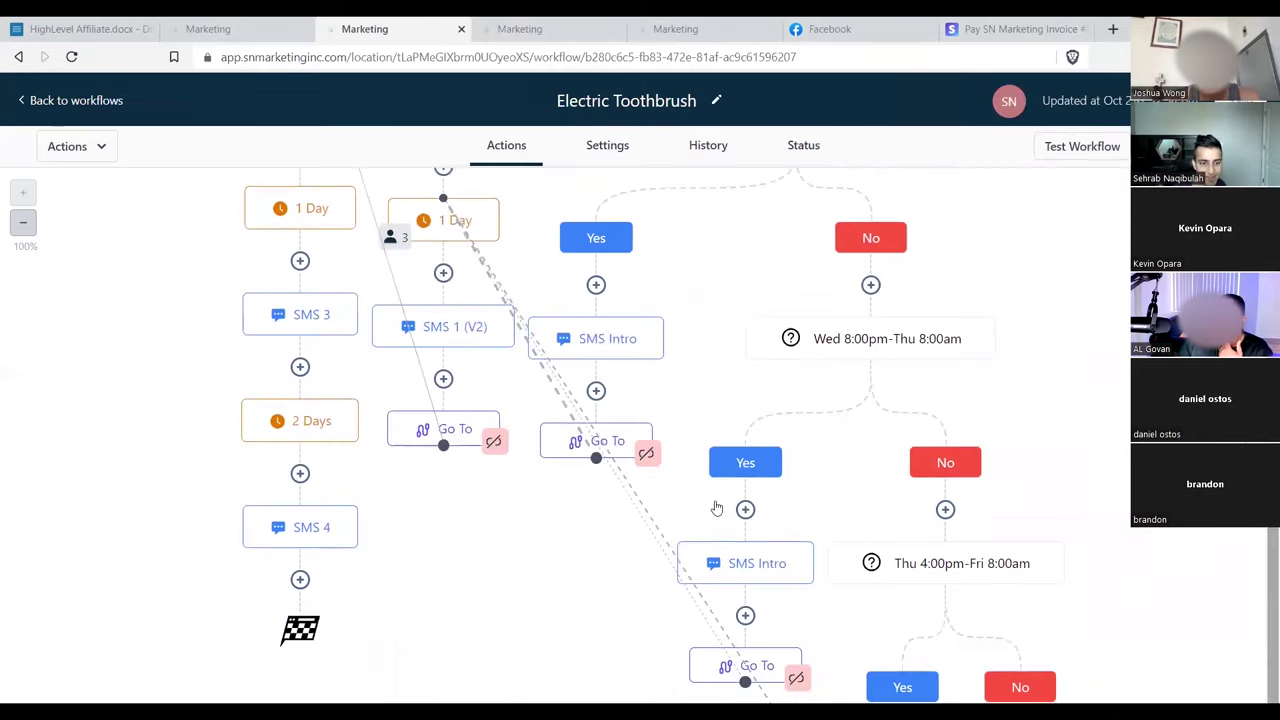
pyautogui.click(336, 330)
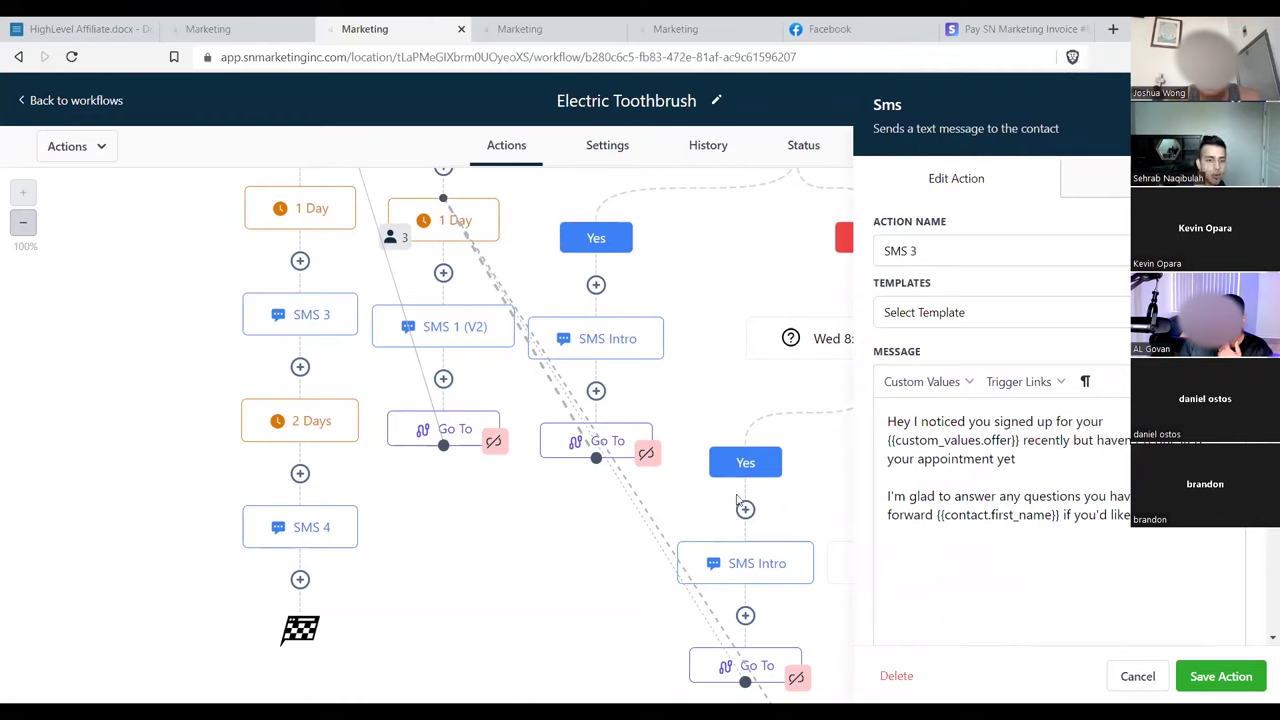
pyautogui.click(280, 526)
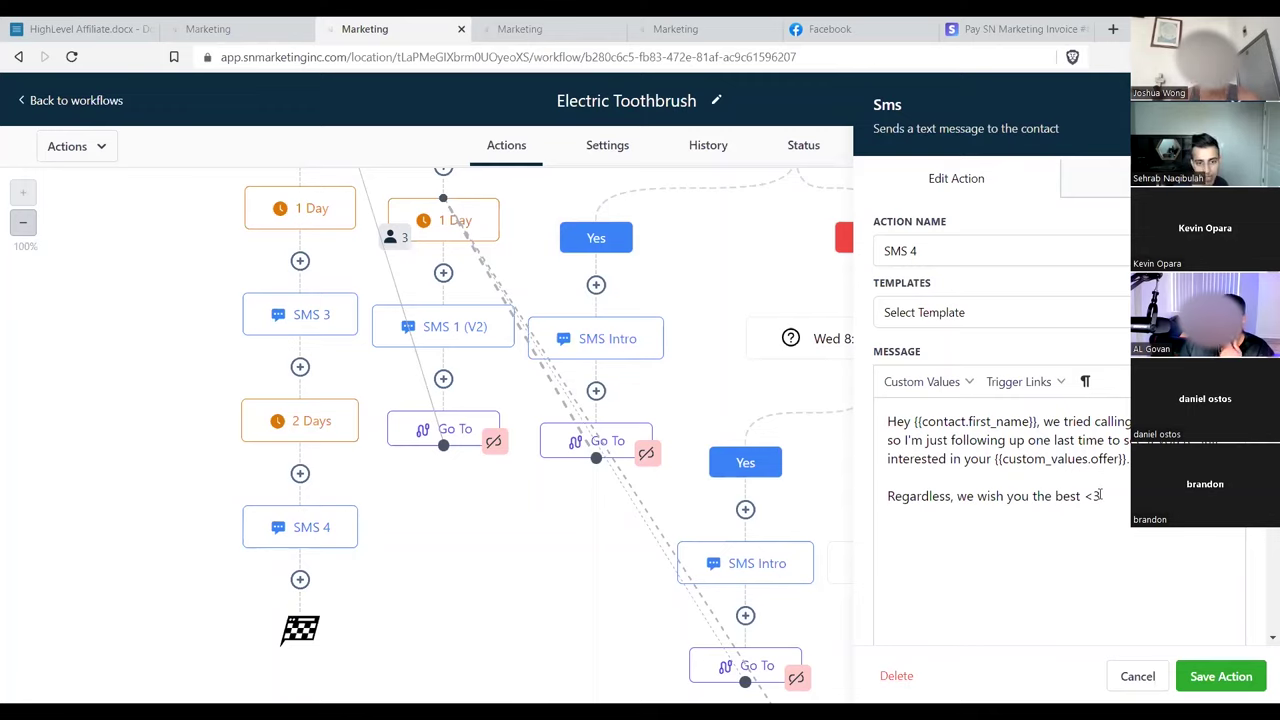
pyautogui.click(841, 104)
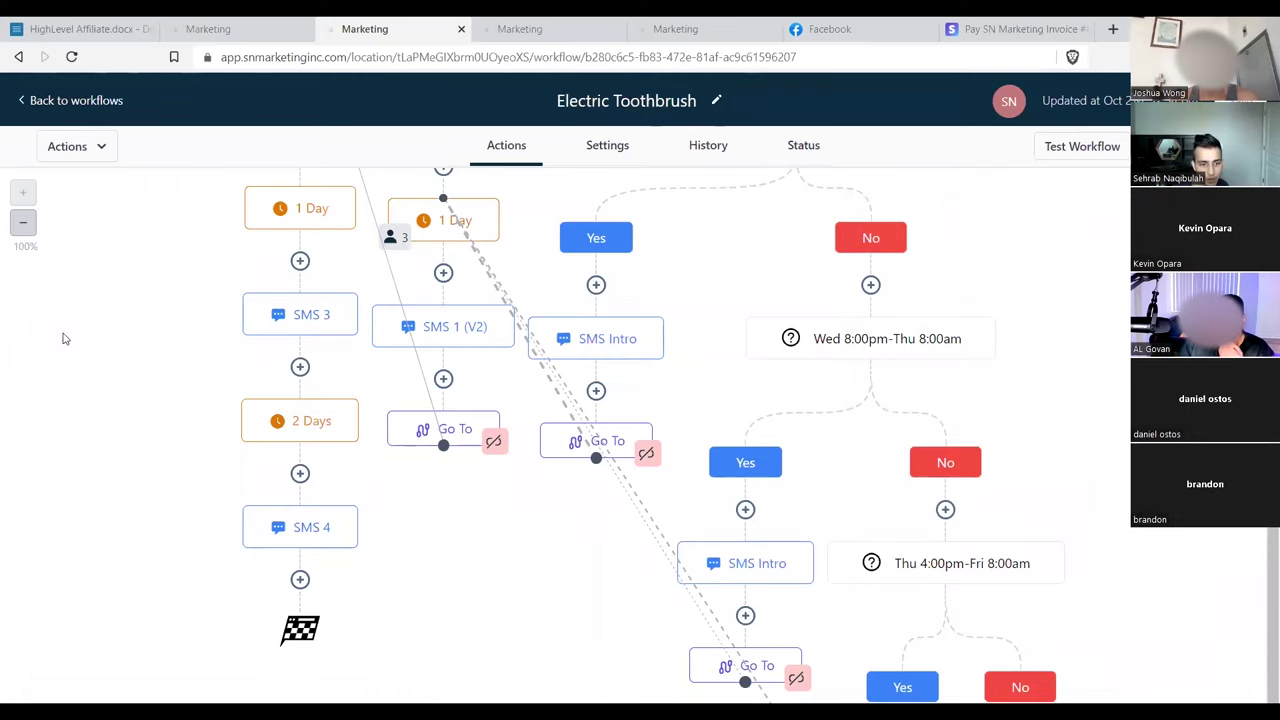
# - Show the SMS Intro message for the Fri 1:00pm-Tue 12:00pm branch, highlighting the offer and re-opening lines, and close it unsaved
pyautogui.moveTo(1270, 628); pyautogui.dragTo(1260, 526)
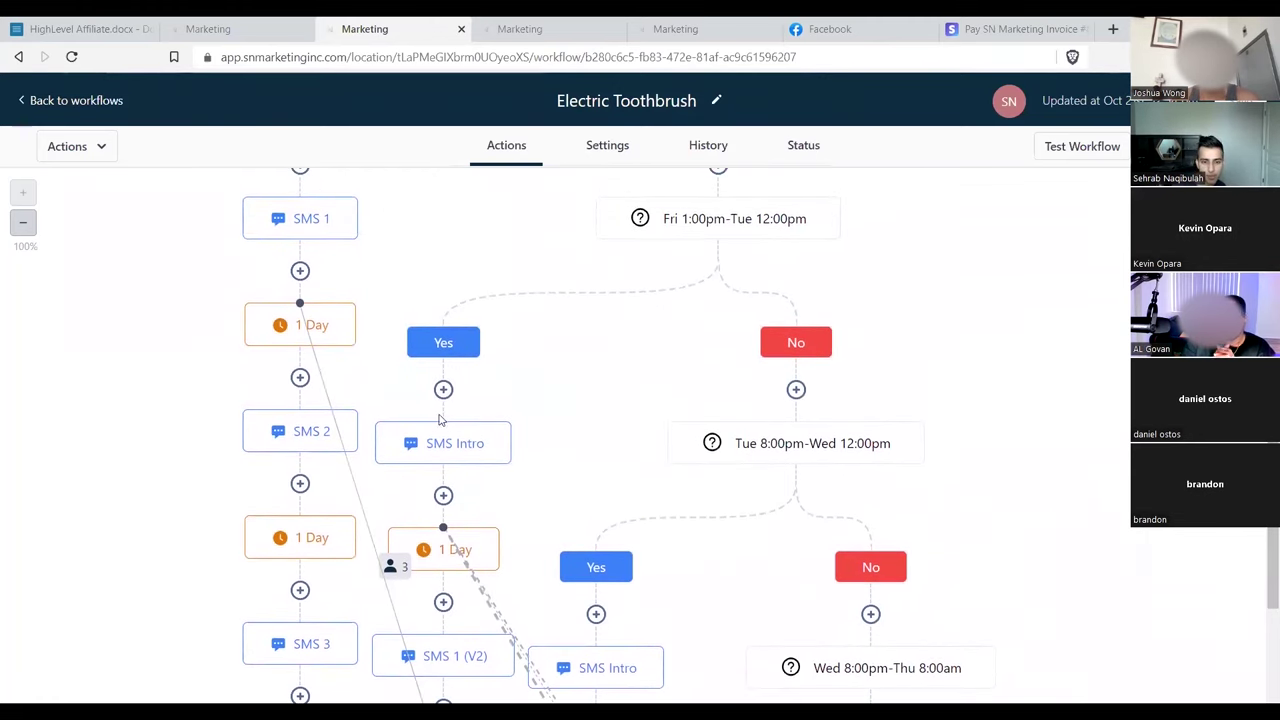
pyautogui.click(445, 440)
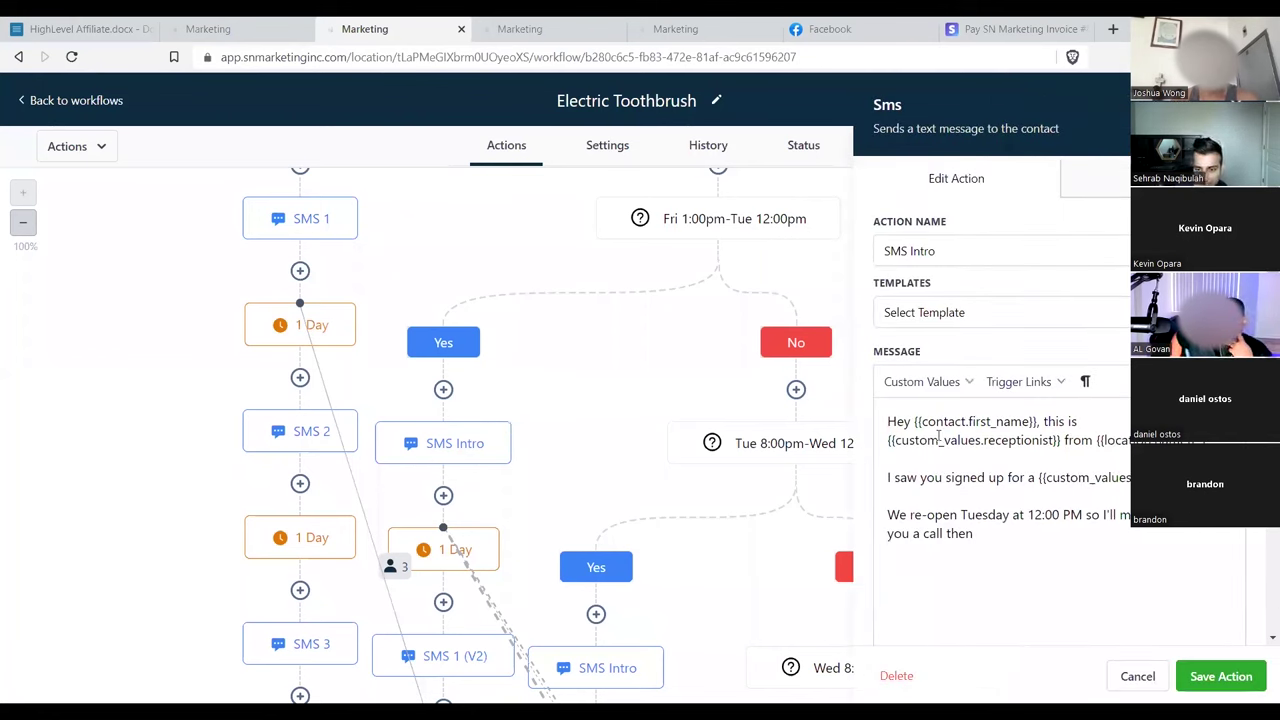
pyautogui.moveTo(888, 478); pyautogui.dragTo(1180, 478)
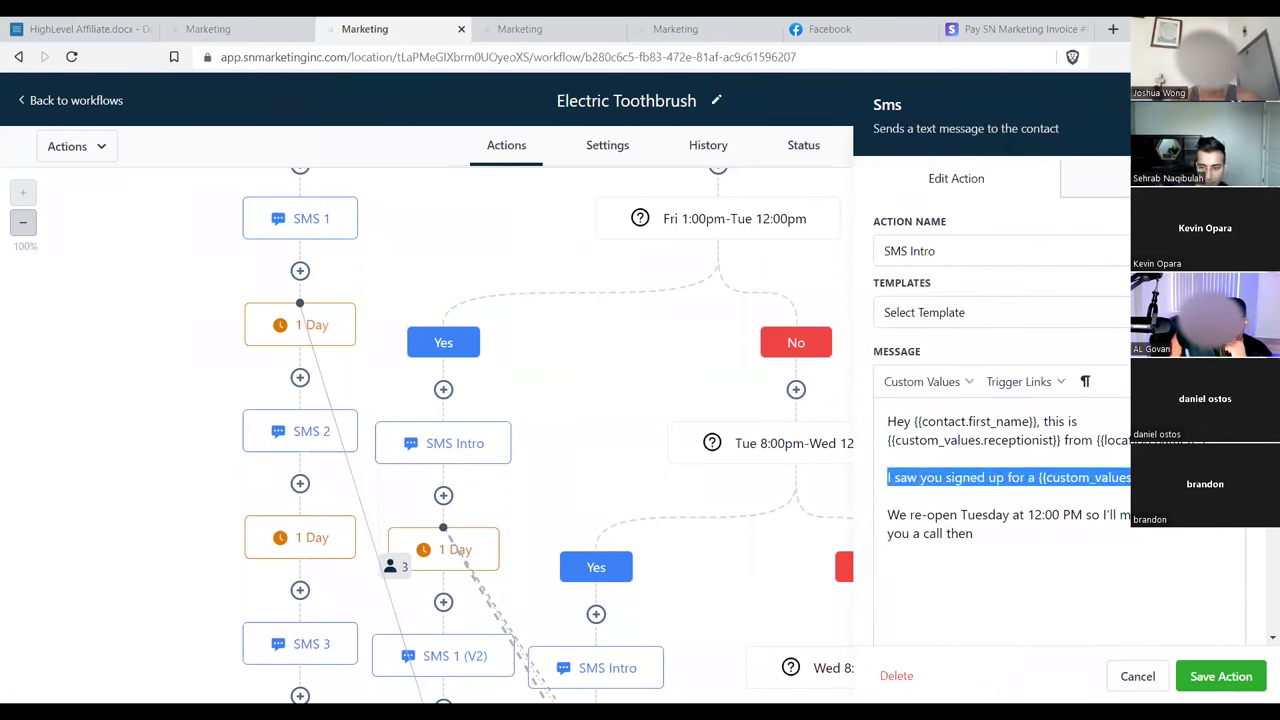
pyautogui.moveTo(910, 515); pyautogui.dragTo(1088, 517)
pyautogui.click(1138, 676)
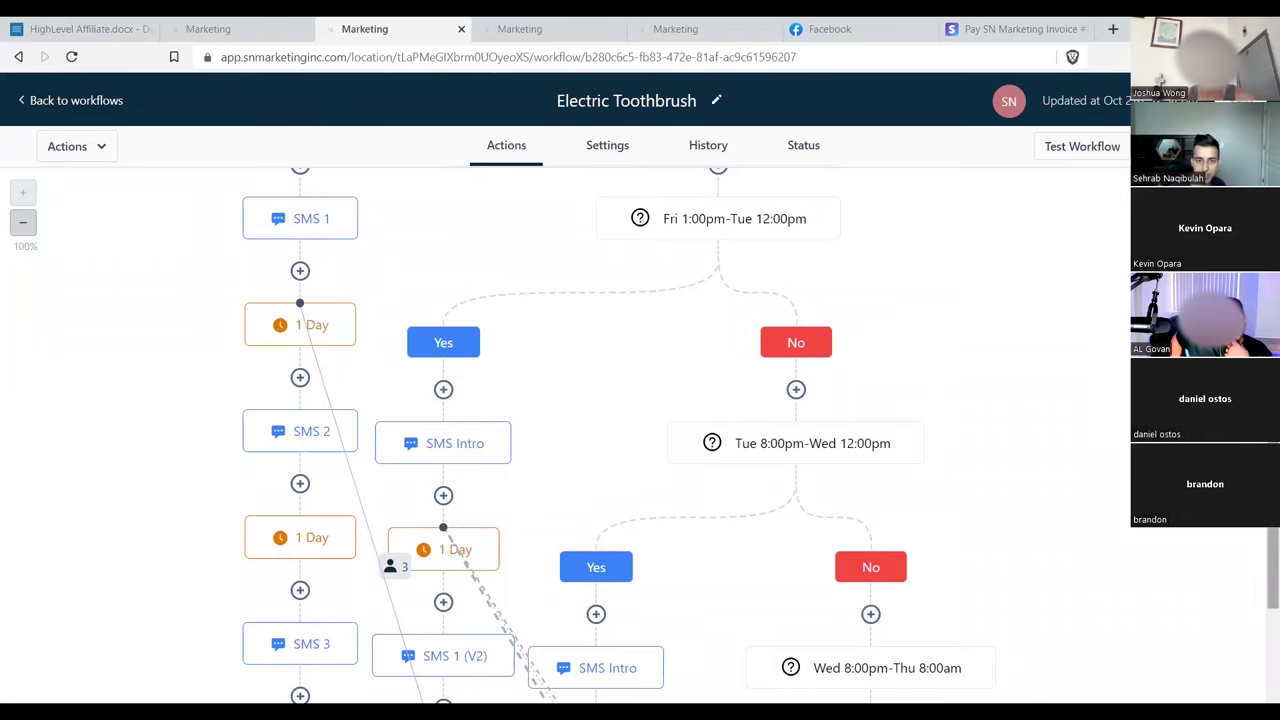
# - Leave the Electric Toothbrush workflow and open the import dialog from the Smiles Dental contacts list
pyautogui.click(89, 104)
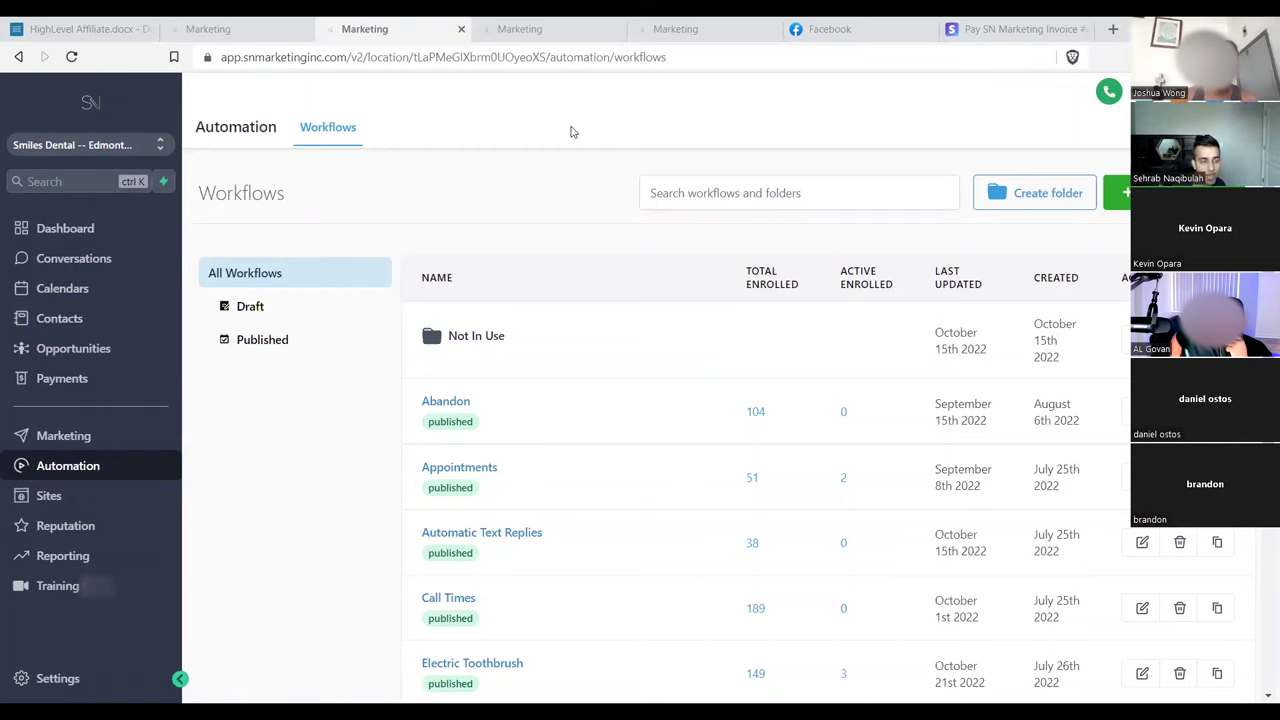
pyautogui.click(76, 317)
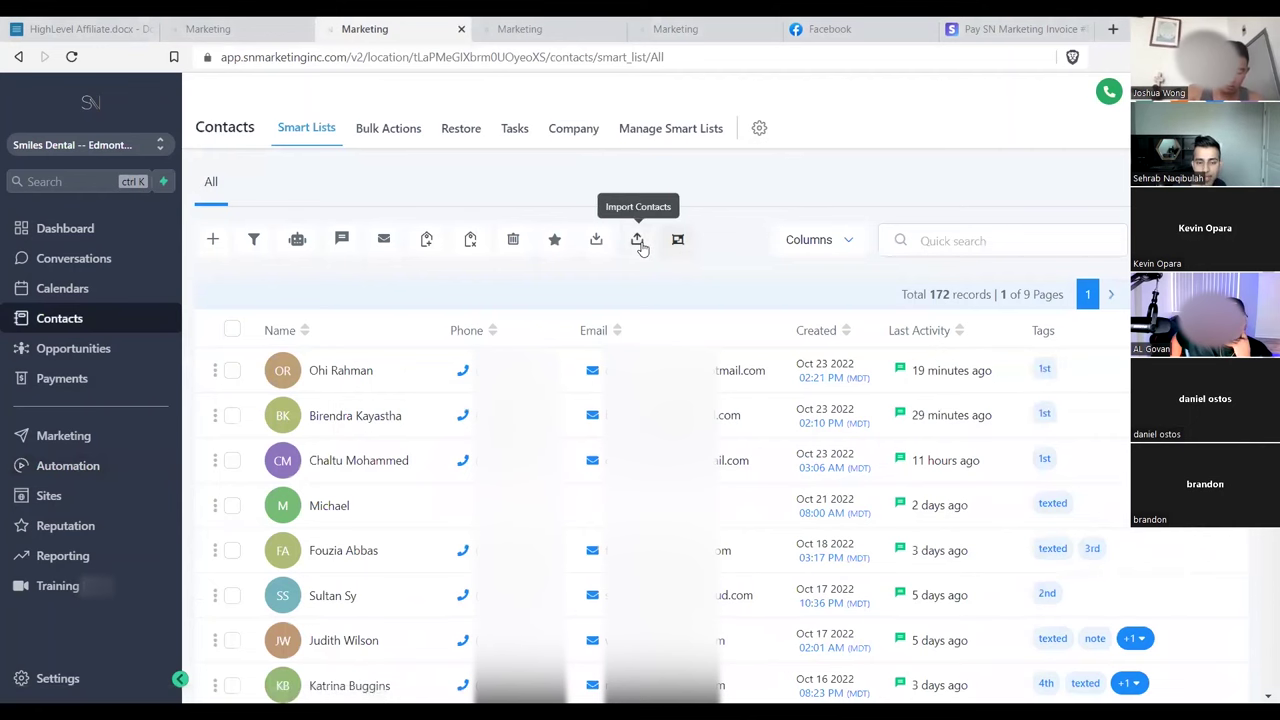
pyautogui.click(638, 243)
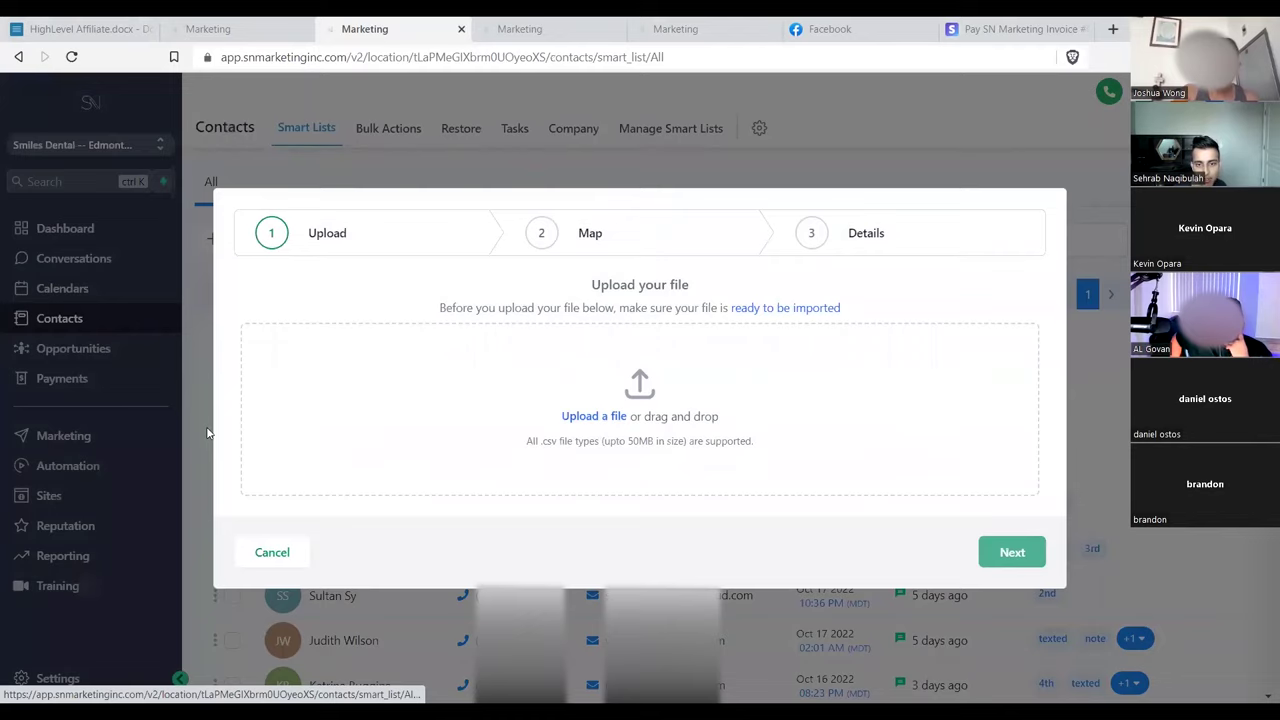
# - Open the import dialog's linked guide on preparing a file for import, and close the guide again
pyautogui.click(845, 349)
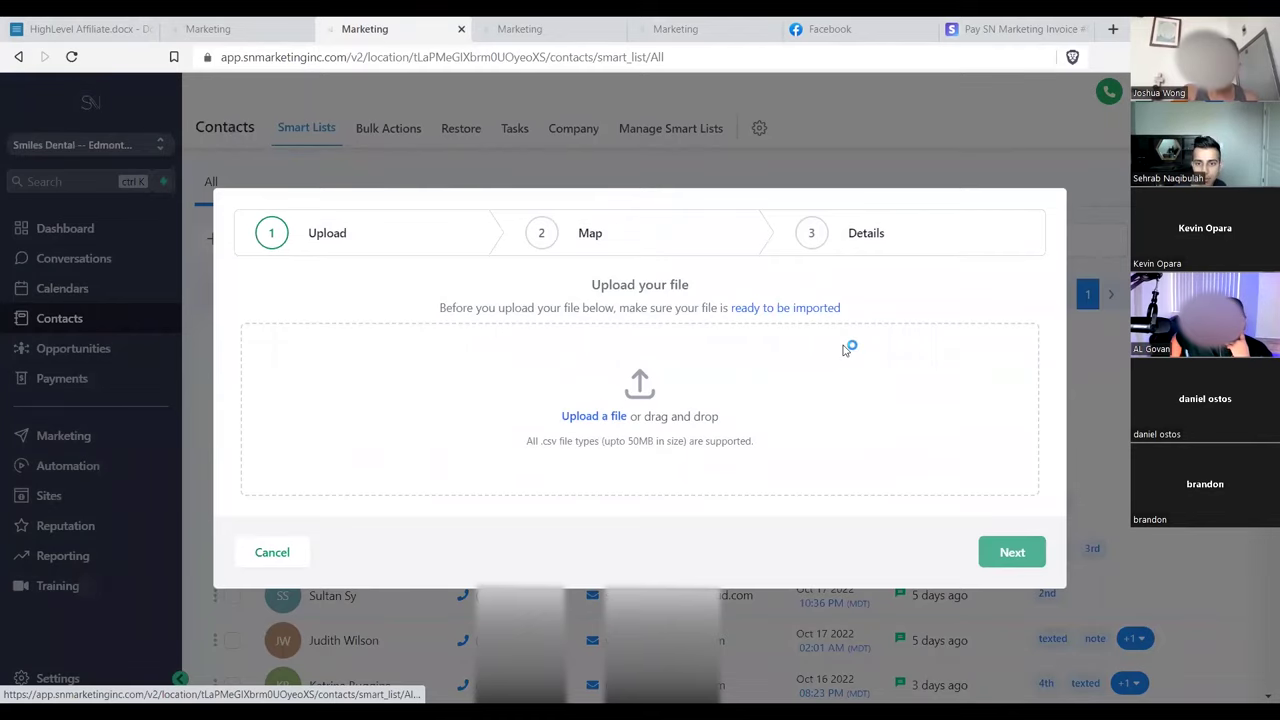
pyautogui.click(794, 309)
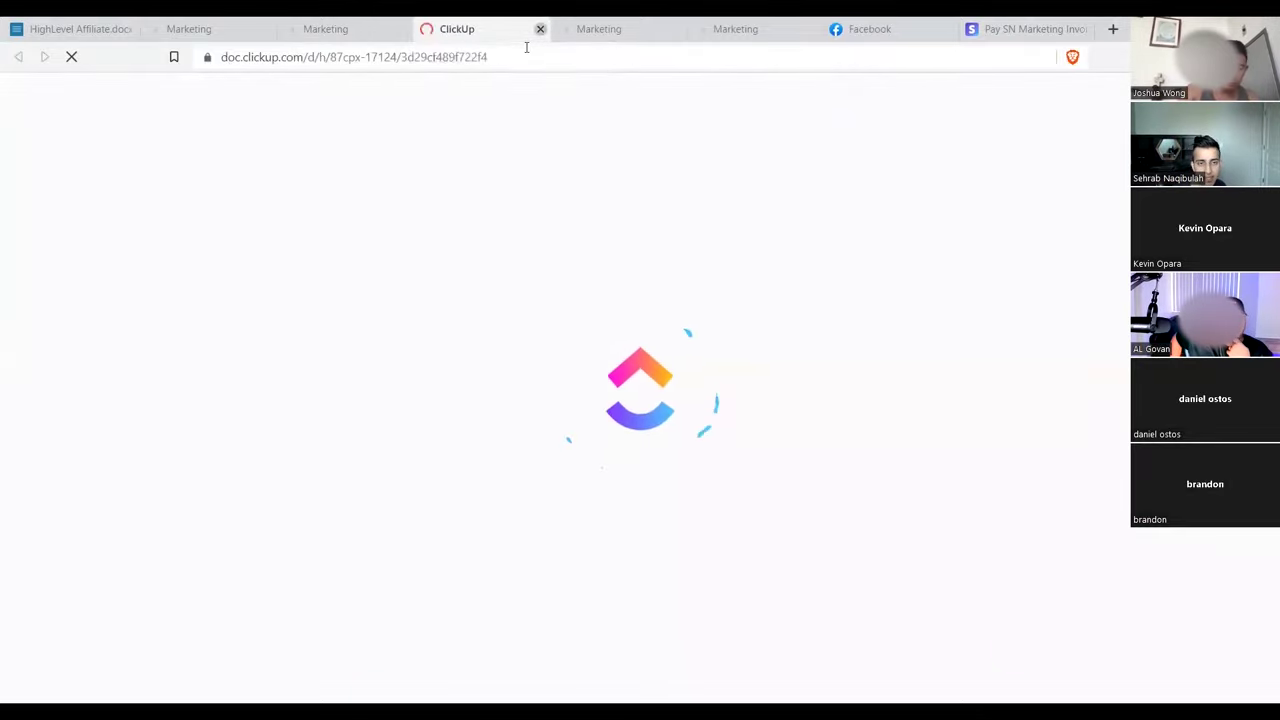
pyautogui.click(540, 28)
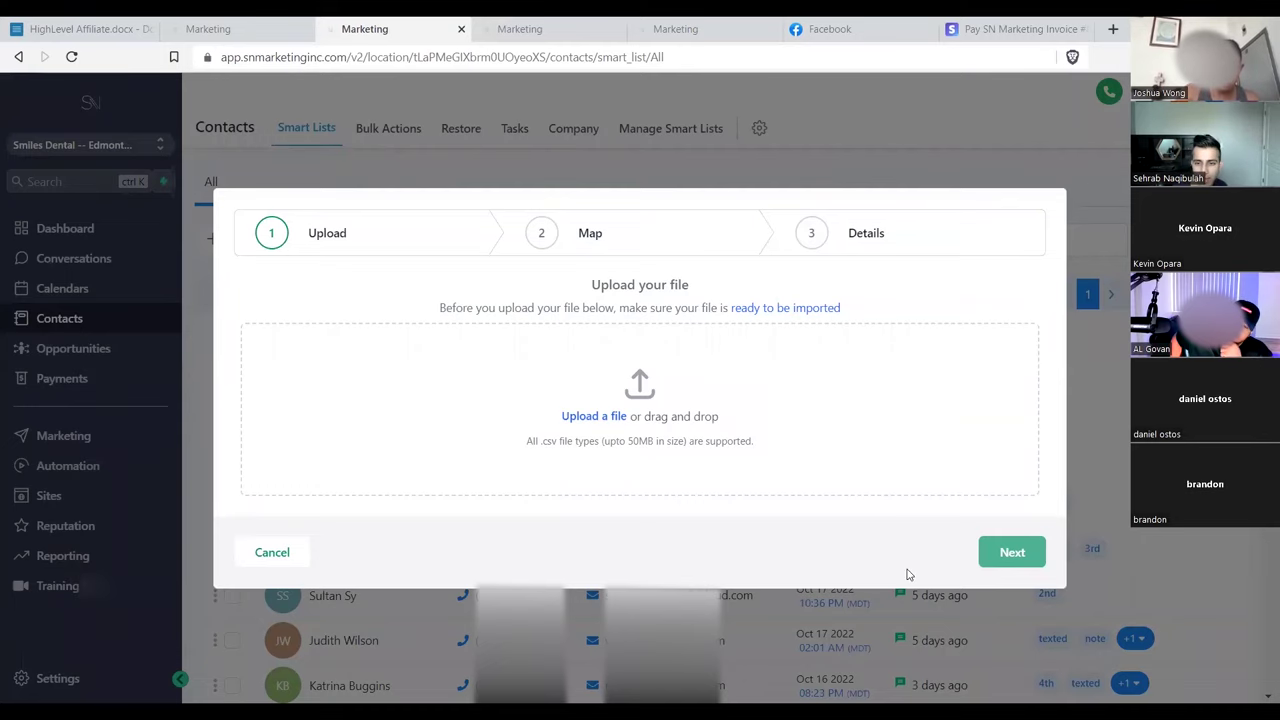
# - Leave the contact import for the Smiles Dental dashboard and bring up the phone dialer
pyautogui.click(120, 224)
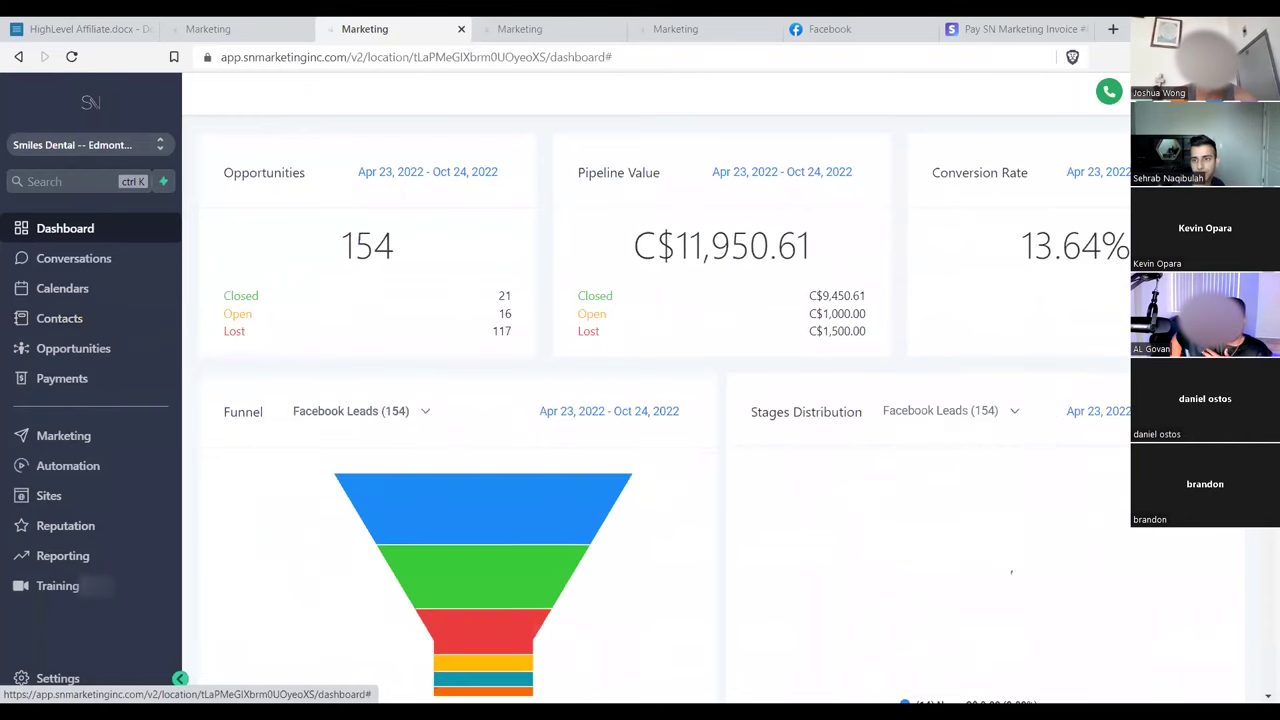
pyautogui.click(1108, 92)
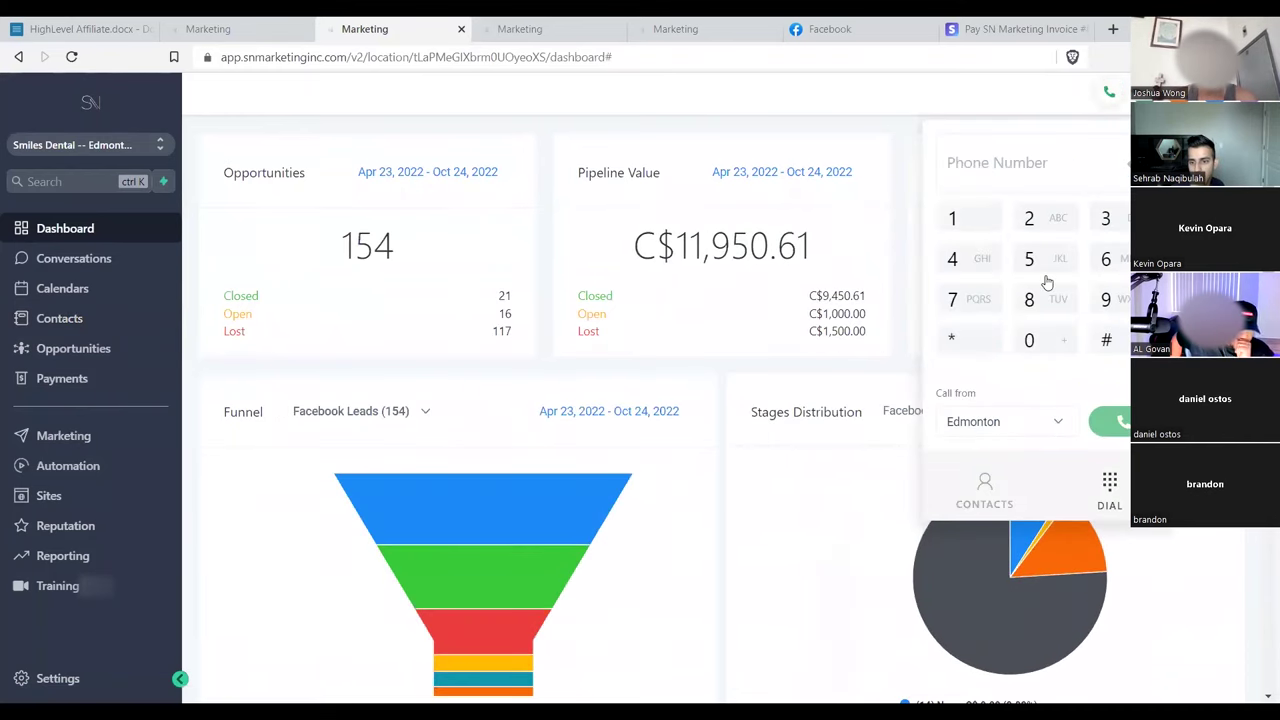
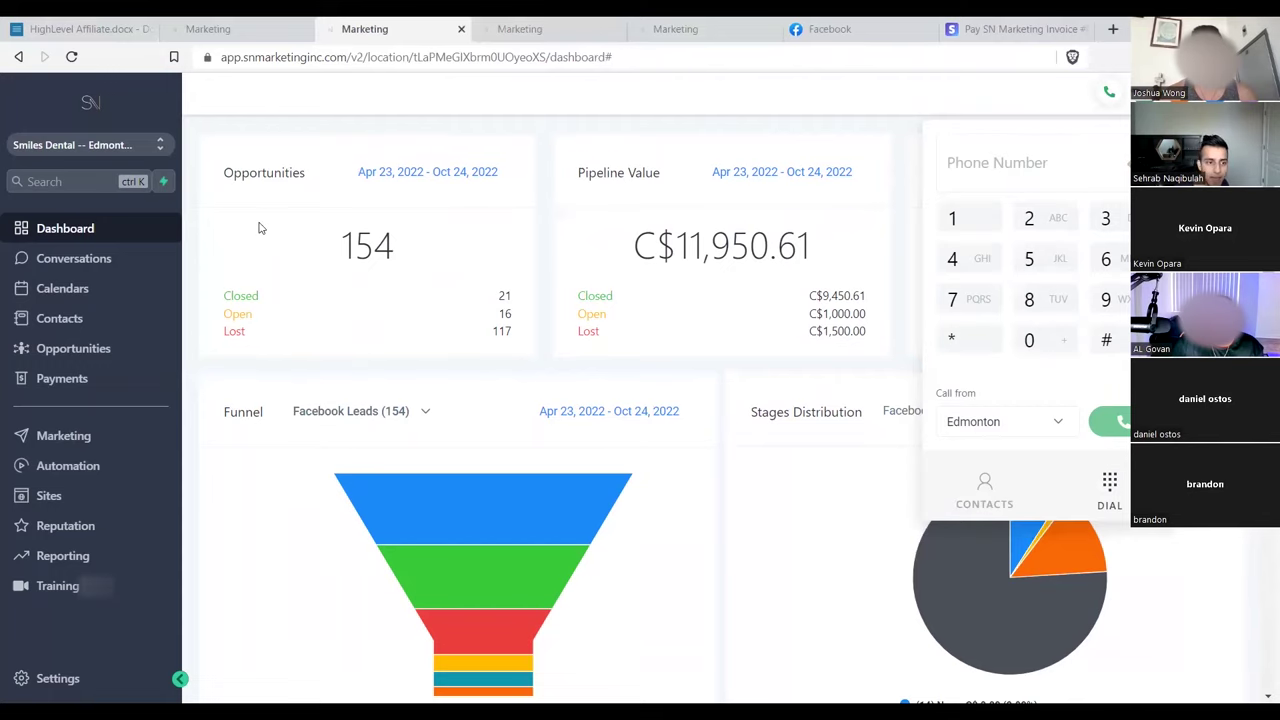
# - Open the Smiles Dental calendar, close the phone dialer, and display the calendar in monthly view
pyautogui.click(86, 285)
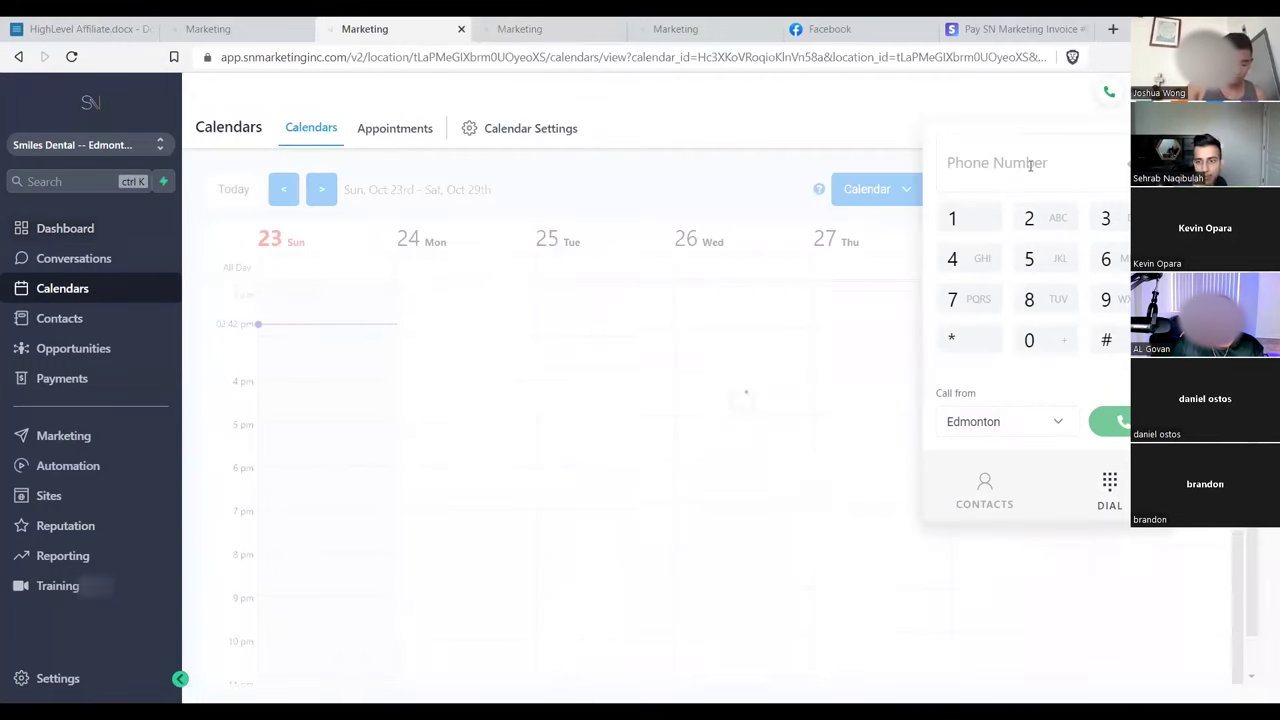
pyautogui.click(1107, 90)
pyautogui.click(1069, 190)
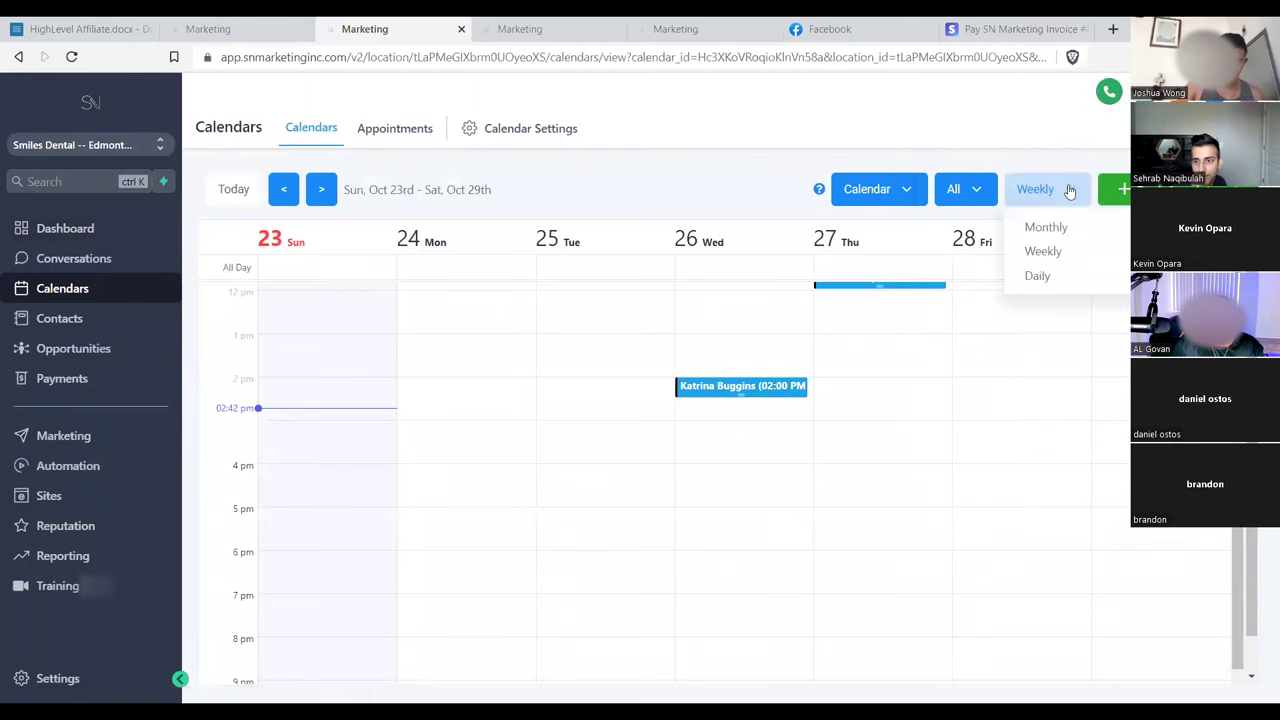
pyautogui.click(1077, 227)
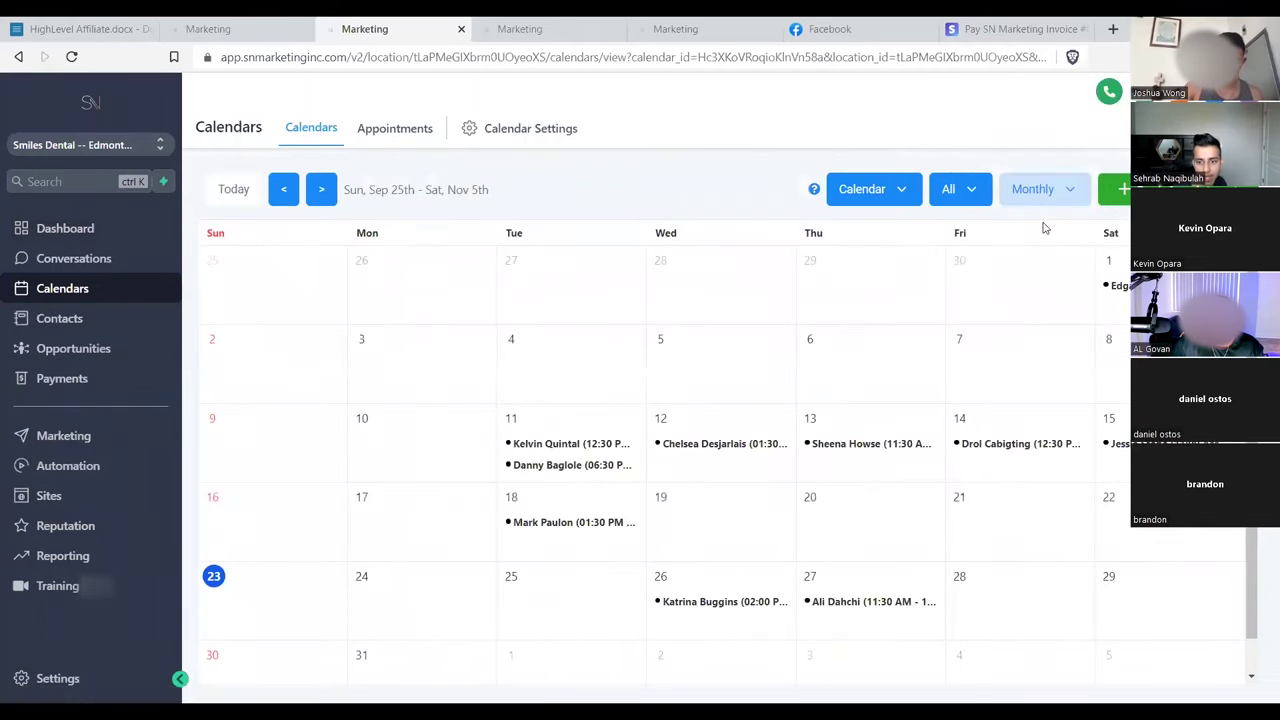
# - Review the list of appointments with their attendance statuses and dates added
pyautogui.click(400, 140)
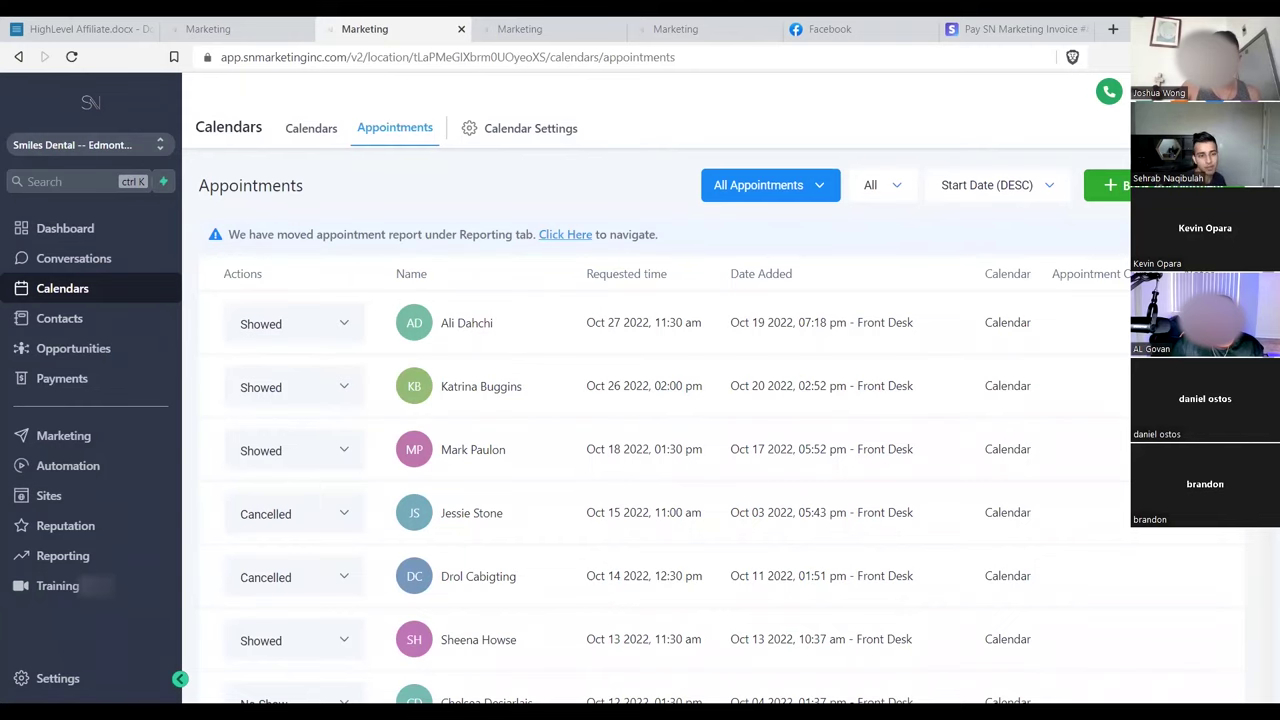
pyautogui.scroll(-1, 660, 430)
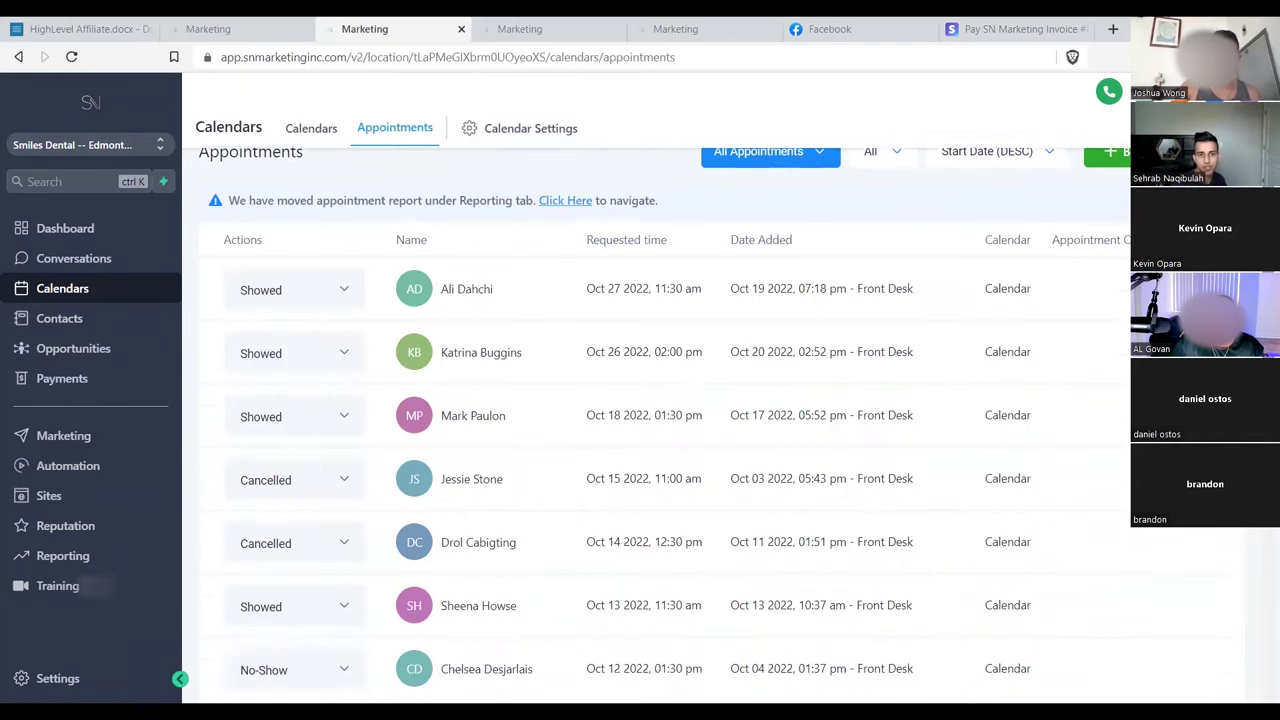
pyautogui.scroll(-2, 660, 430)
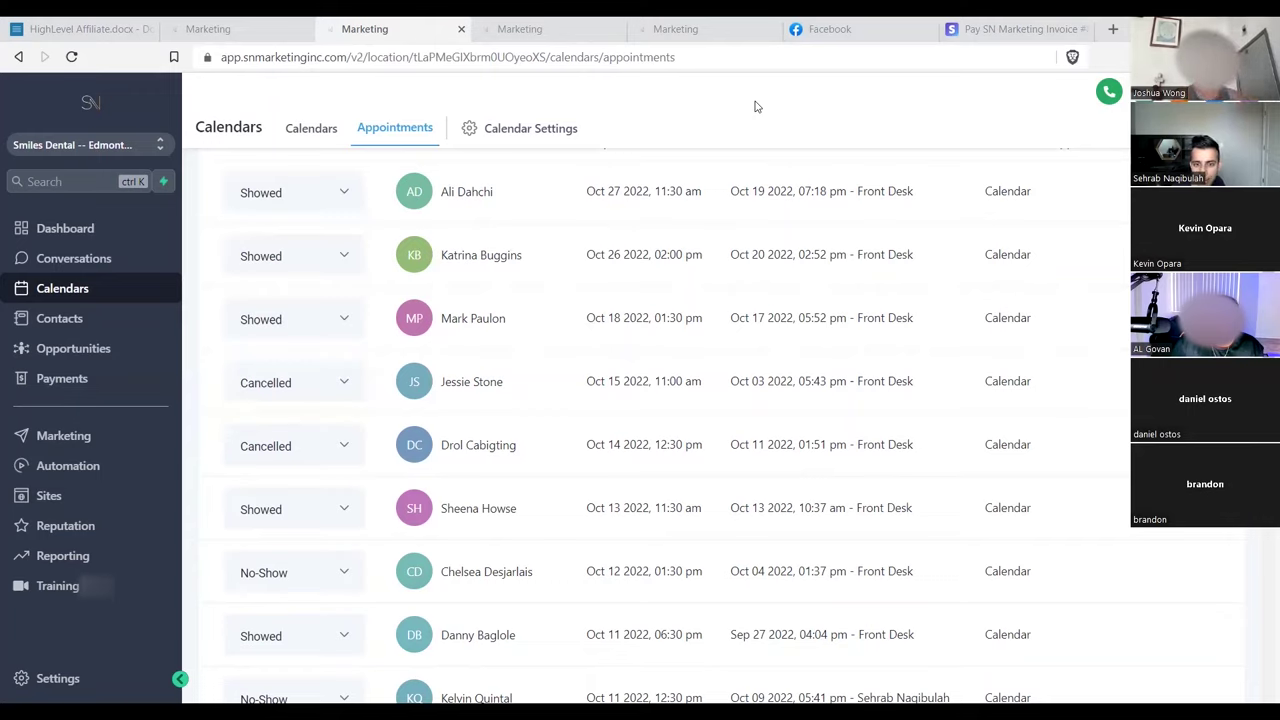
# - Review the details of the first No Pickup opportunity in the Facebook Leads pipeline and close them without changes
pyautogui.click(58, 350)
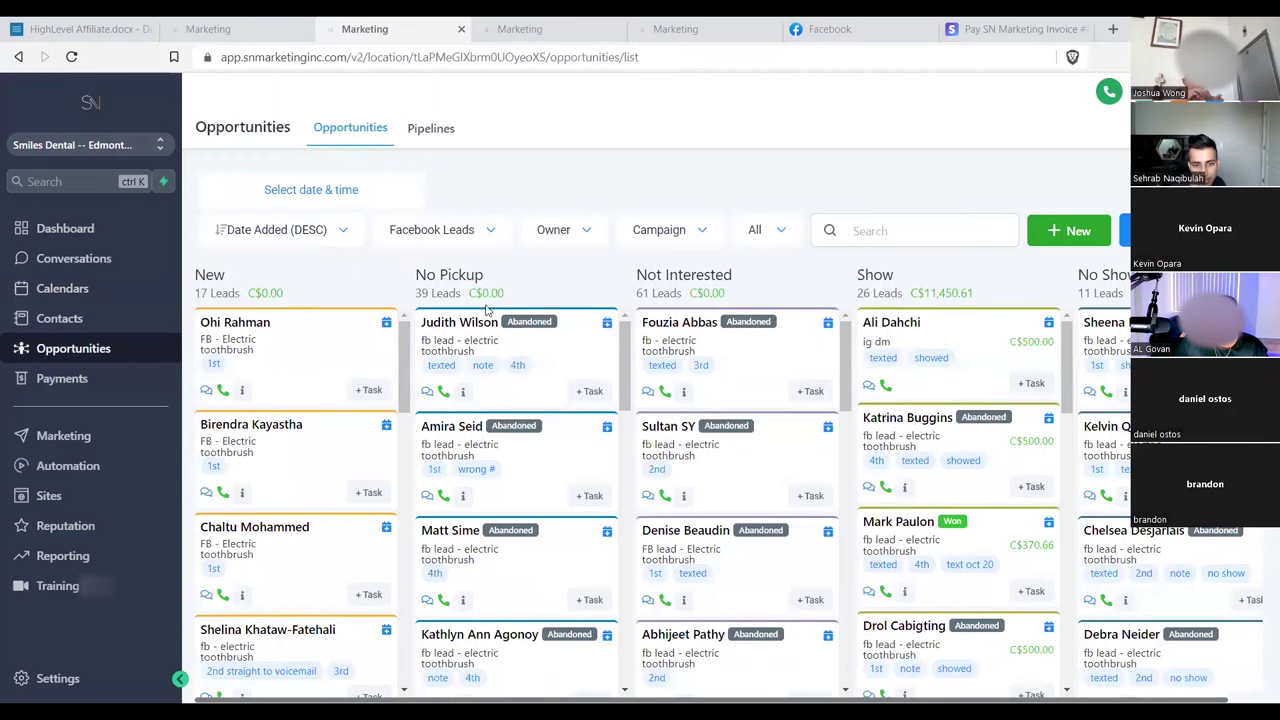
pyautogui.click(571, 349)
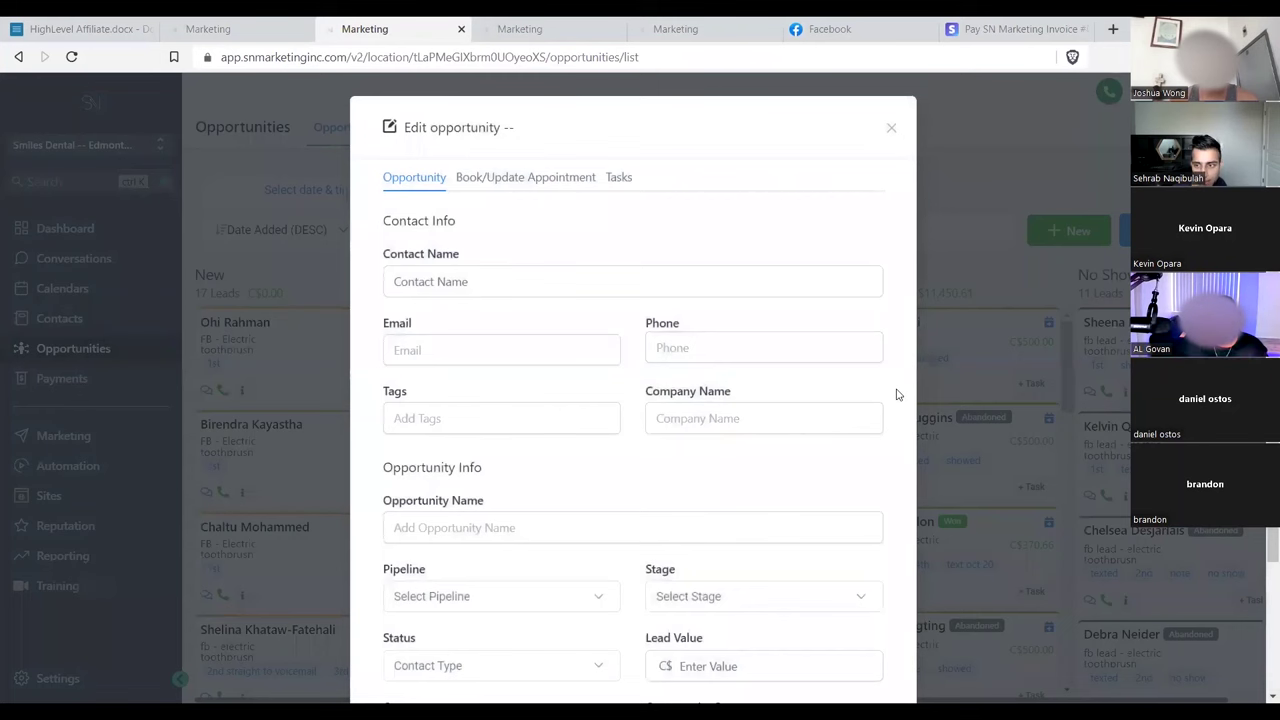
pyautogui.scroll(-1, 897, 394)
pyautogui.scroll(-1, 705, 476)
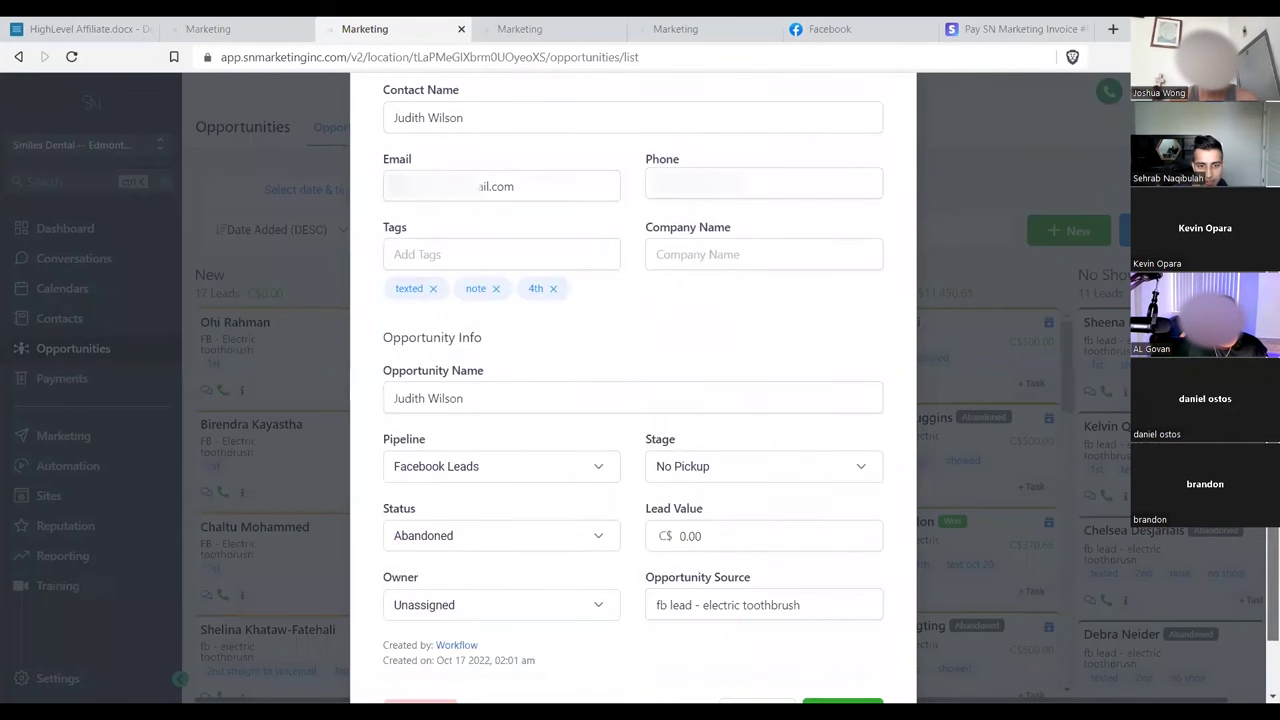
pyautogui.press('Escape')
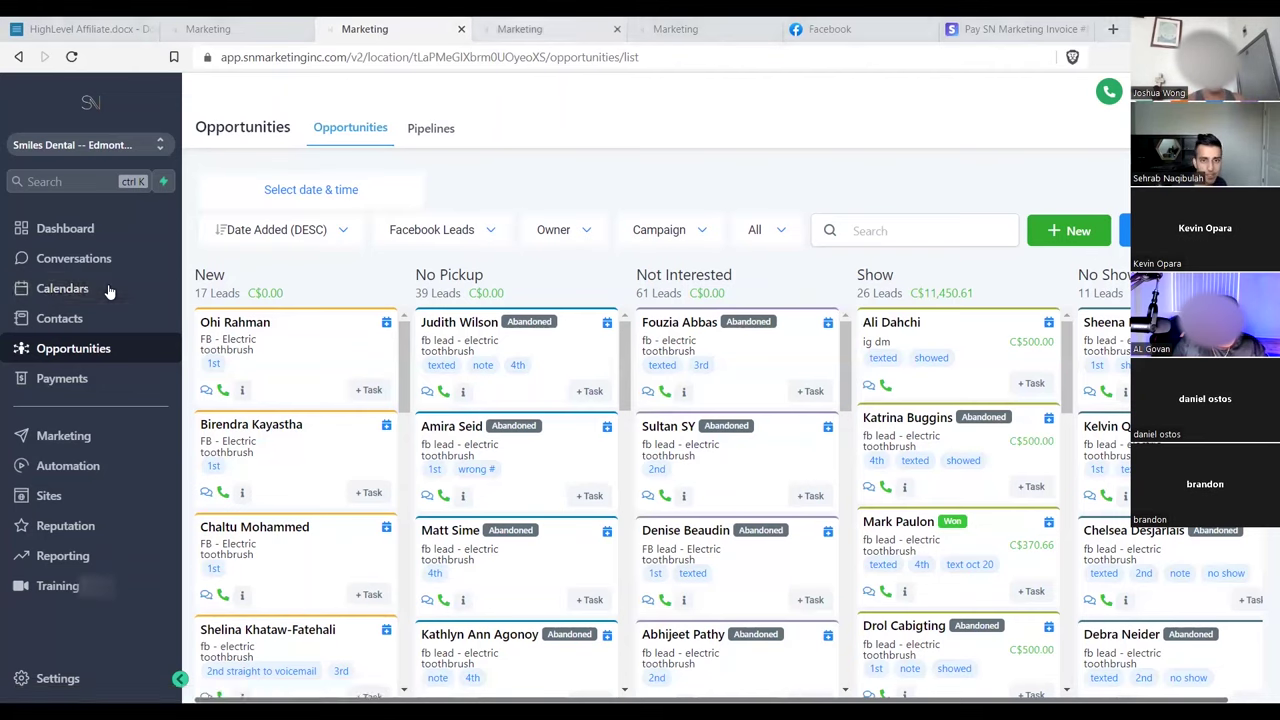
# - Switch to the denture clinic account, open its latest conversation with the SMS composer expanded, and show the newest message
pyautogui.click(520, 29)
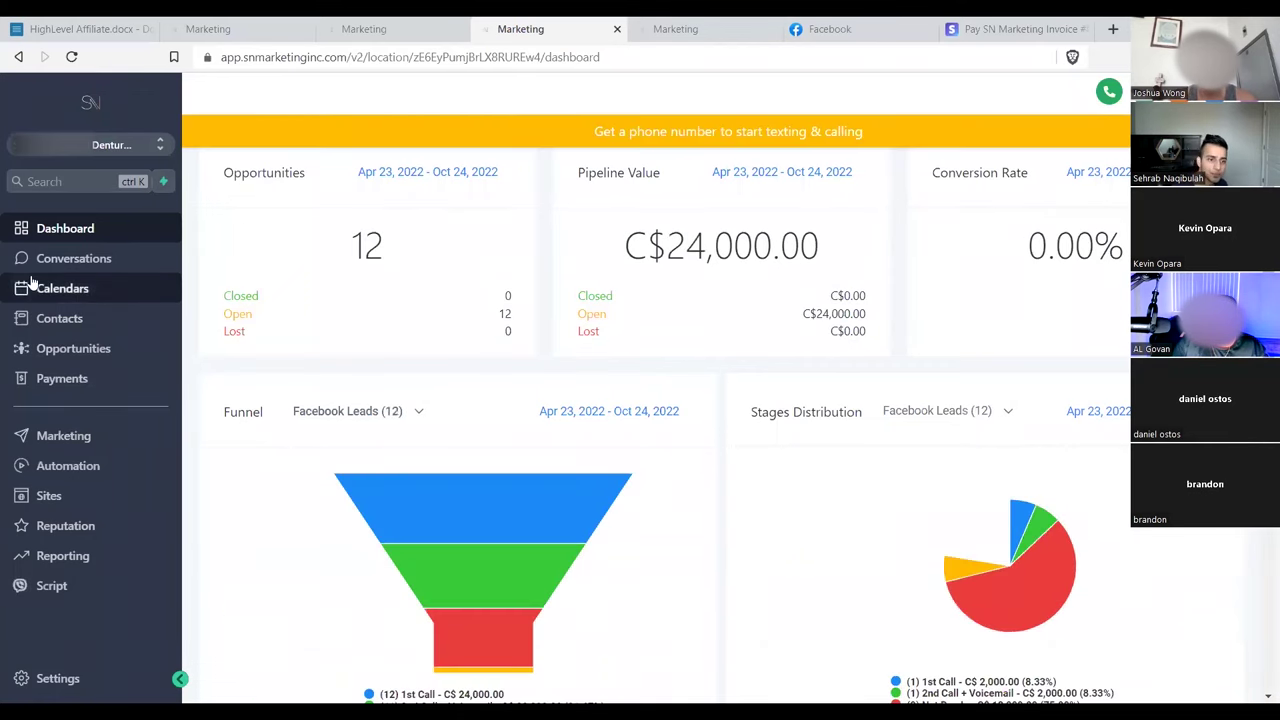
pyautogui.click(88, 262)
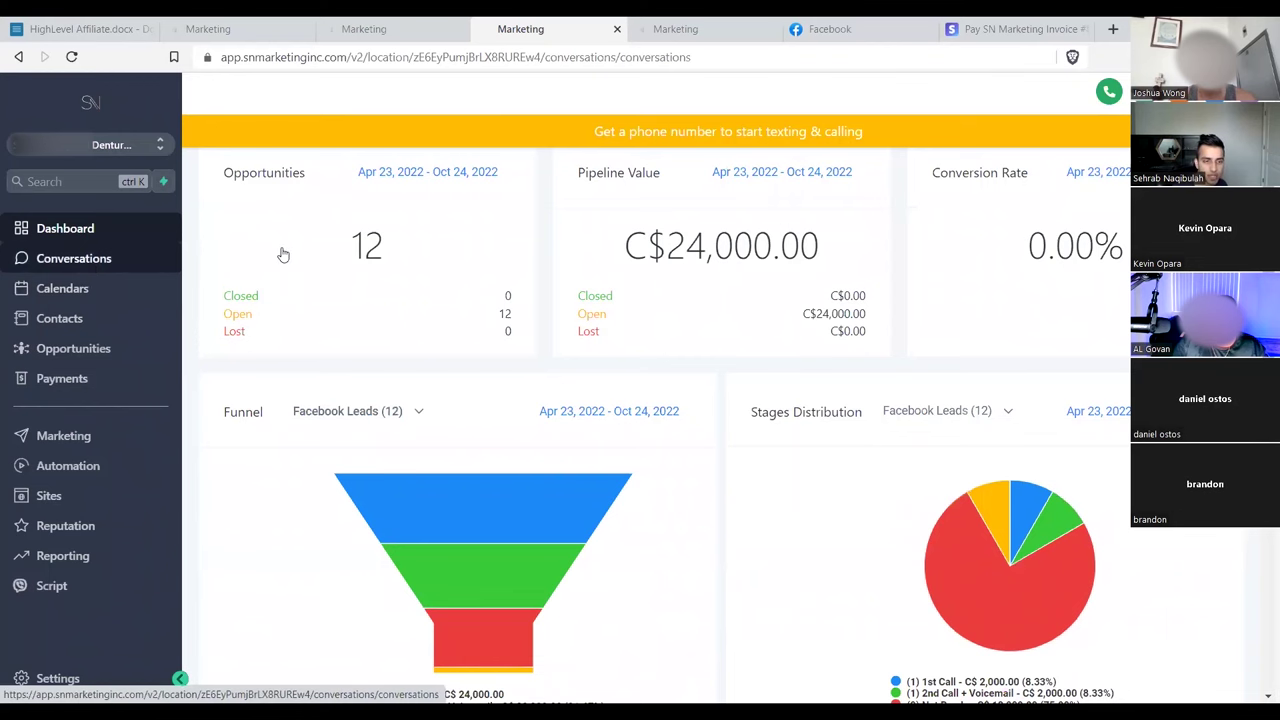
pyautogui.click(126, 263)
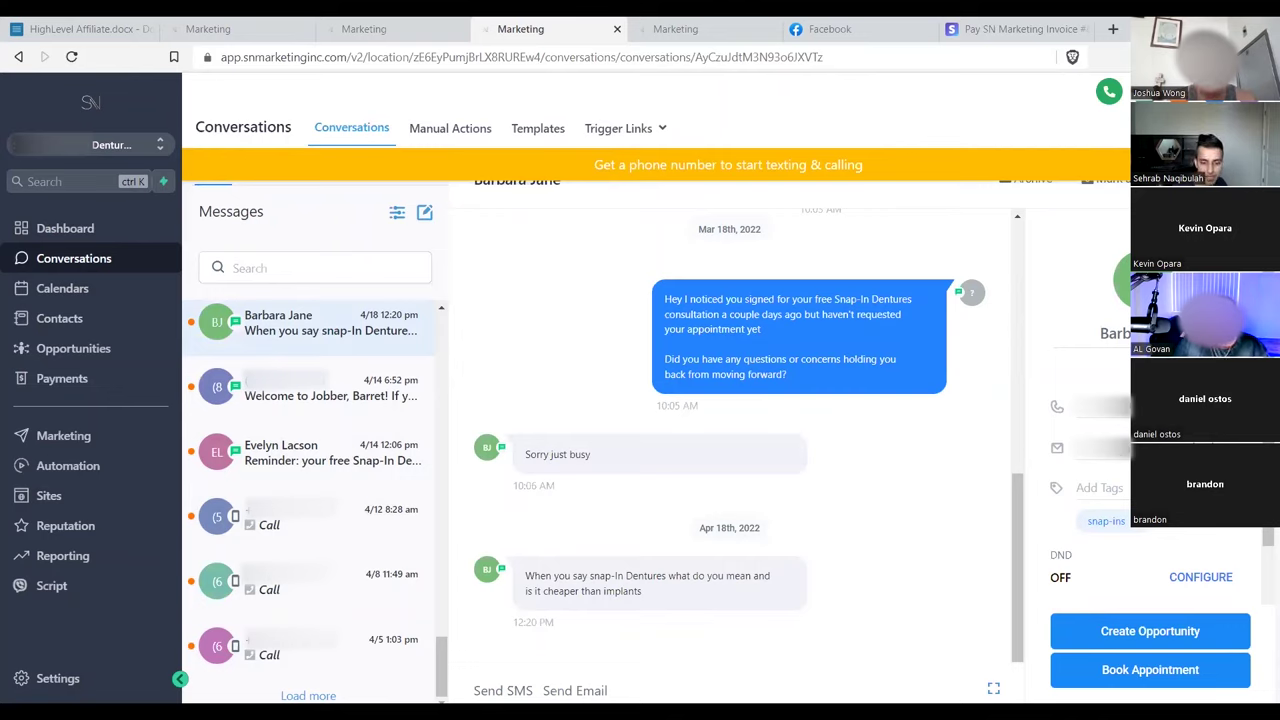
pyautogui.click(503, 690)
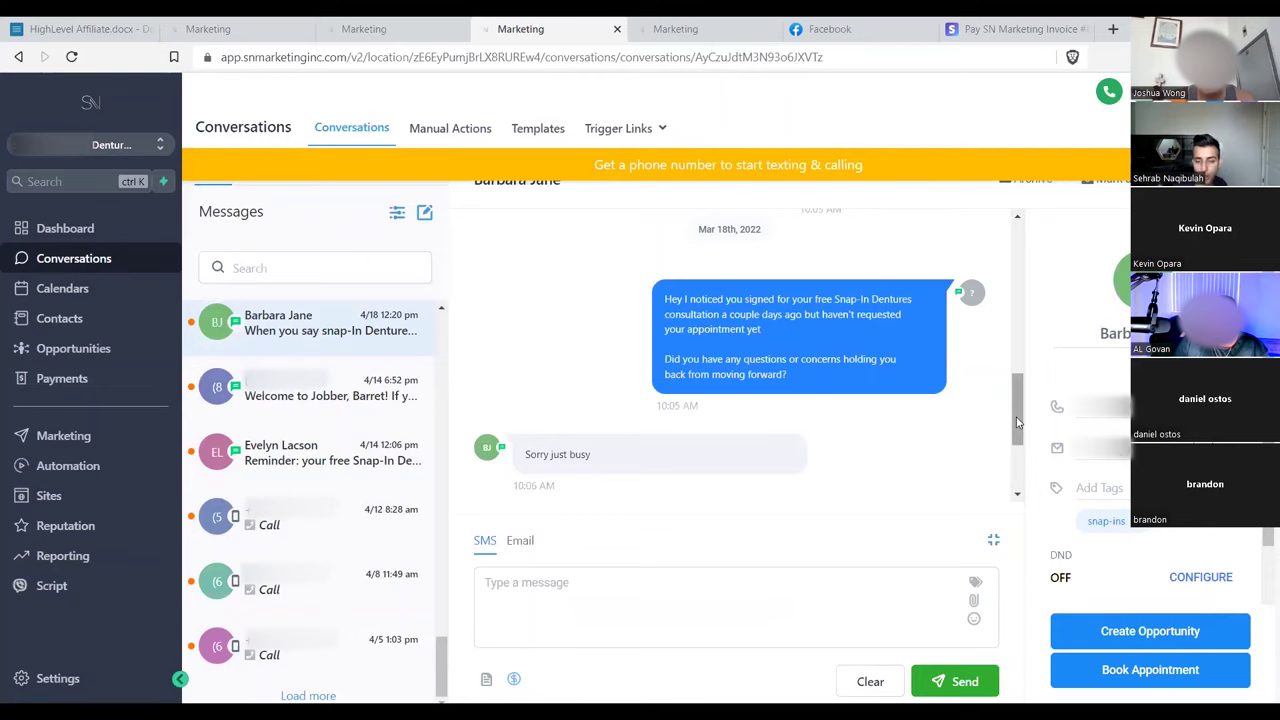
pyautogui.moveTo(1017, 422); pyautogui.dragTo(1017, 490)
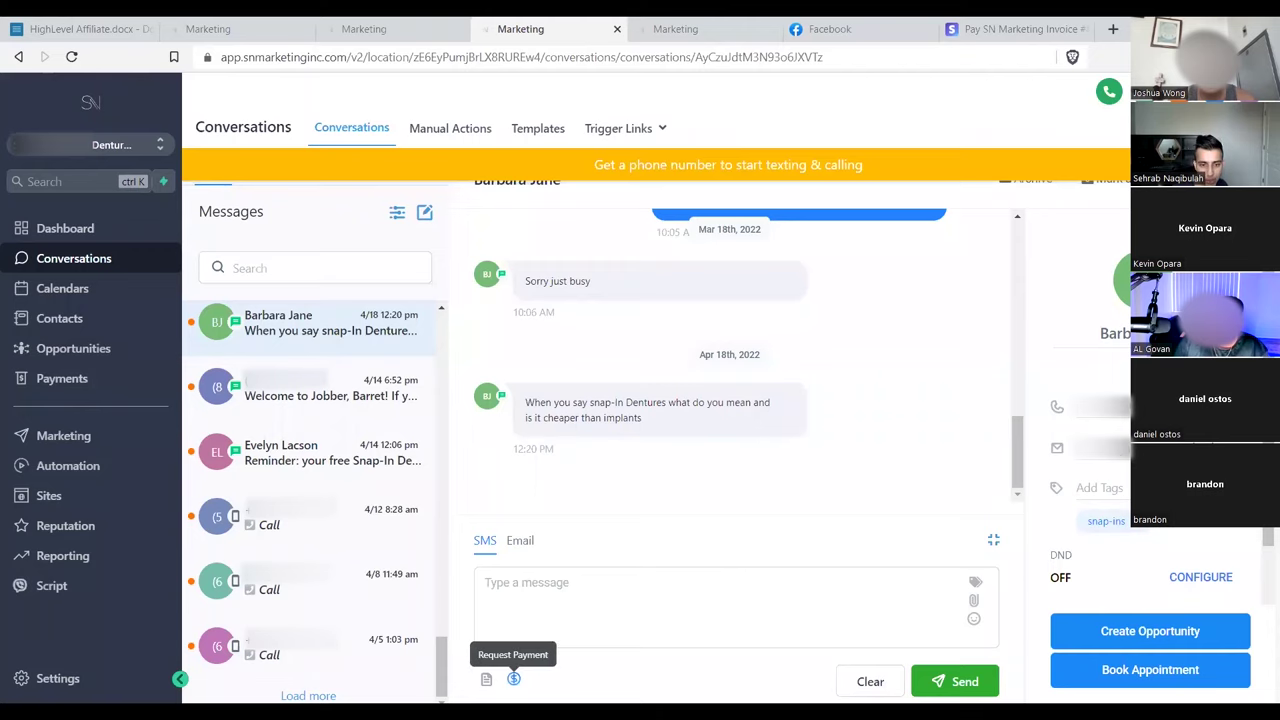
# - Start a payment request from the open conversation for the Refundable Deposit item priced at C$20
pyautogui.click(514, 679)
pyautogui.click(526, 274)
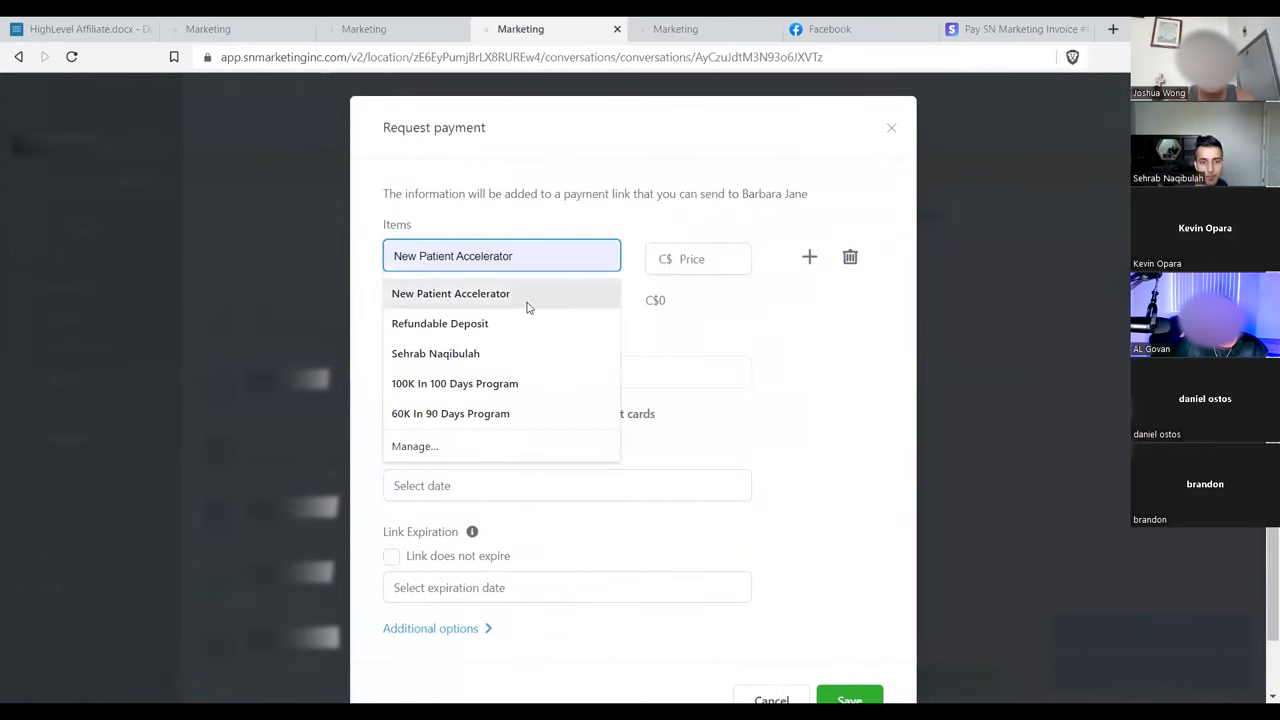
pyautogui.click(523, 322)
pyautogui.click(700, 259)
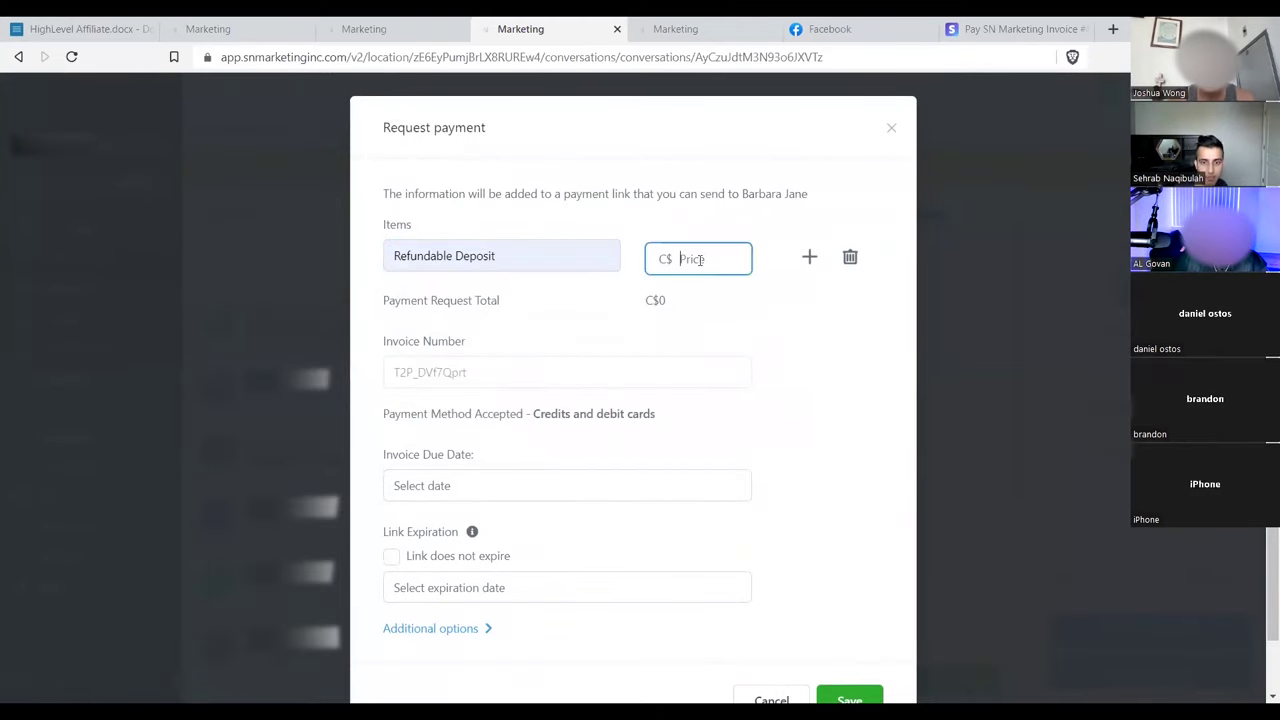
pyautogui.write('20')
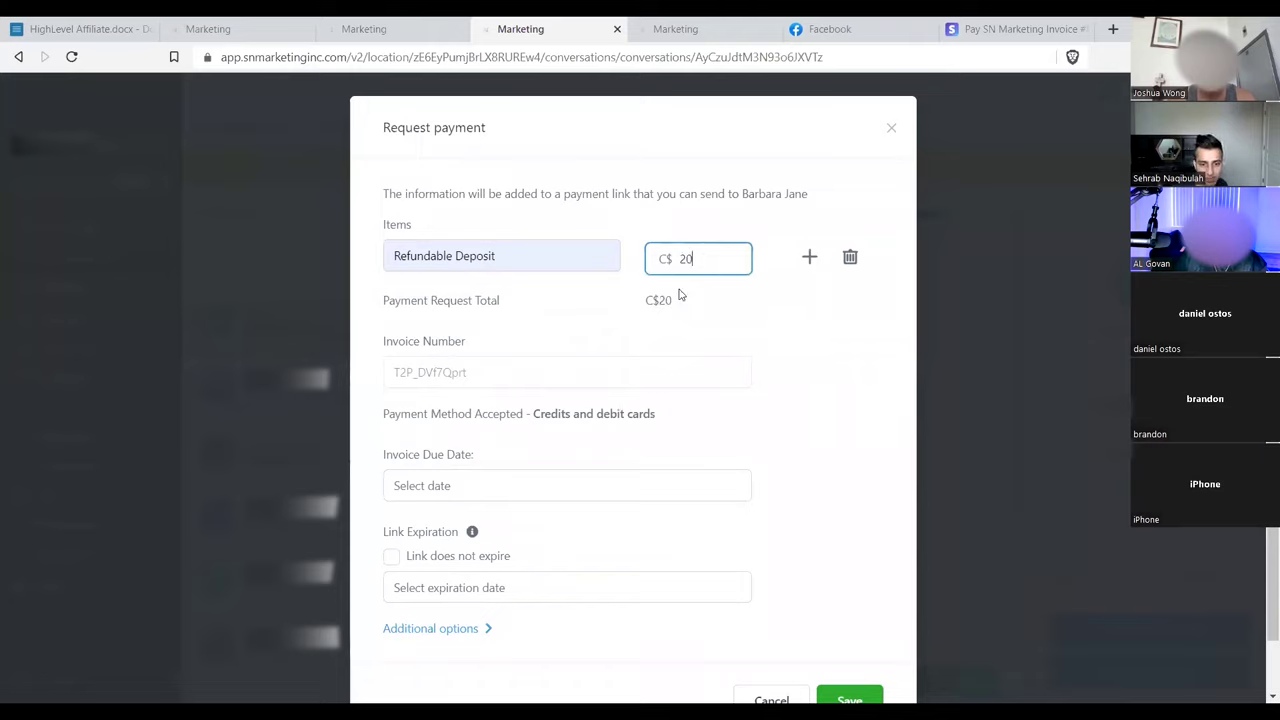
# - Set the payment request's due date to Sun, Oct 23rd with a link that does not expire, and close it unsaved
pyautogui.click(572, 472)
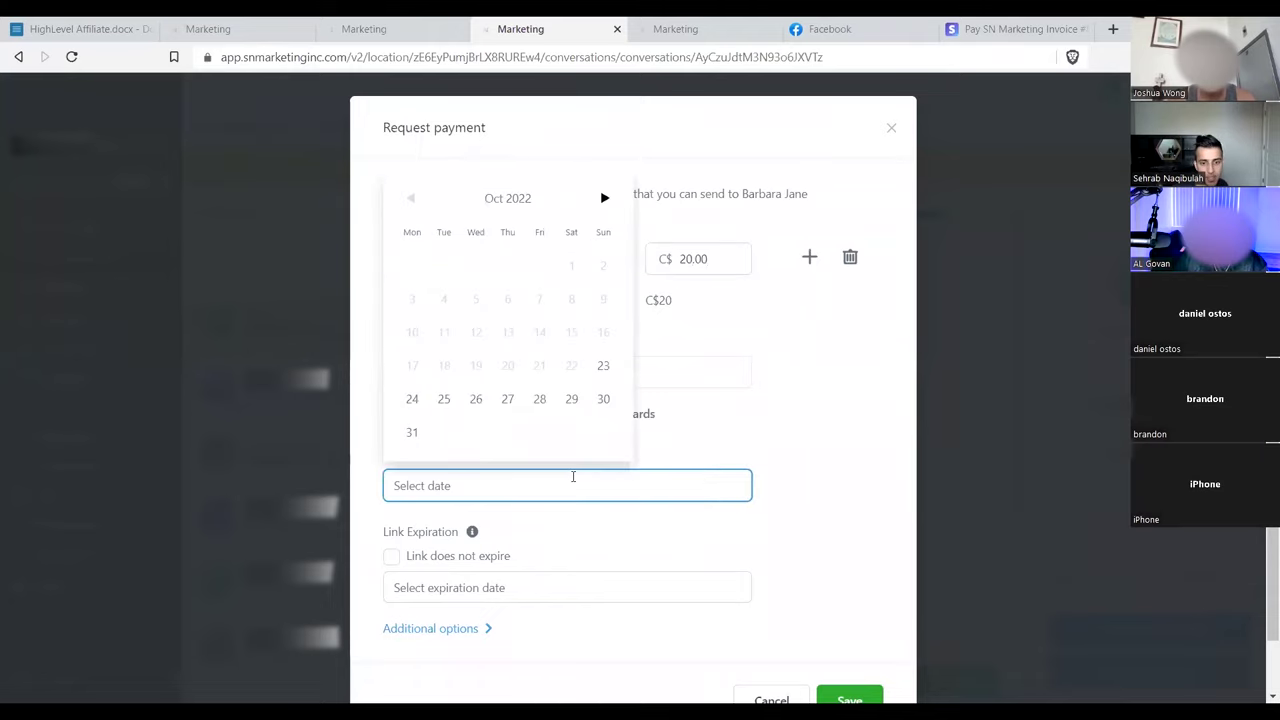
pyautogui.click(600, 366)
pyautogui.click(390, 558)
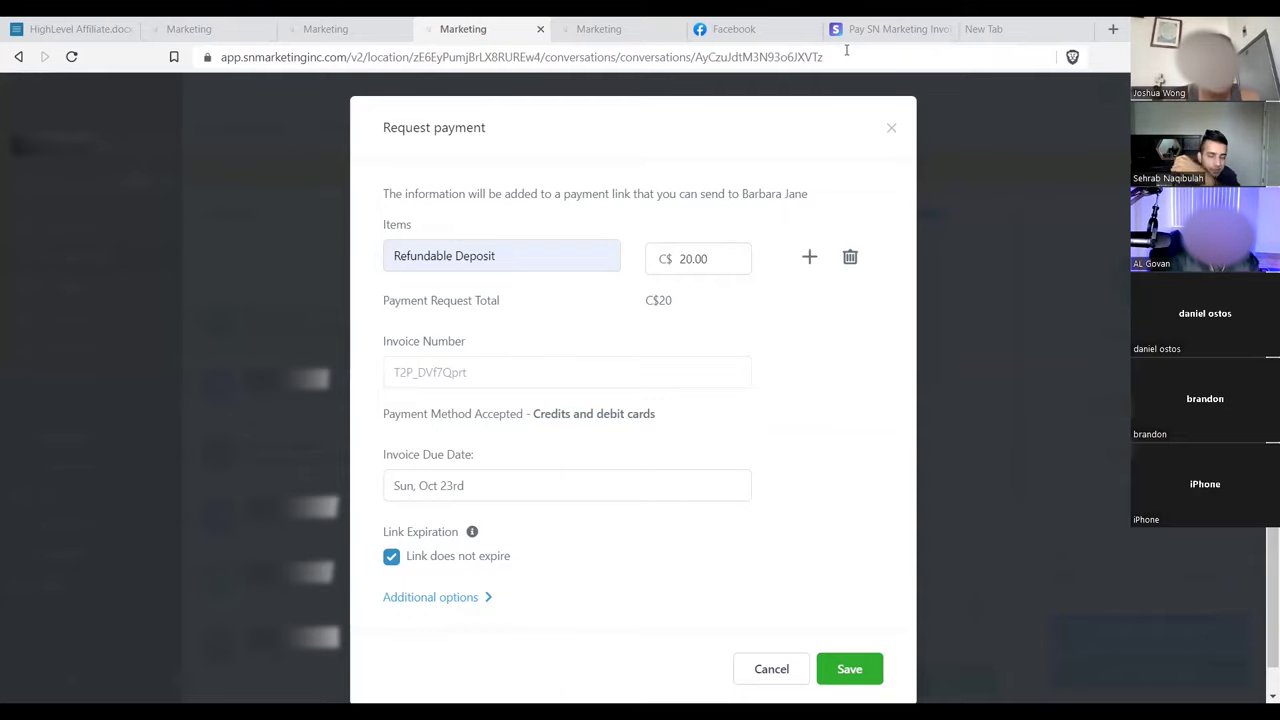
pyautogui.click(892, 128)
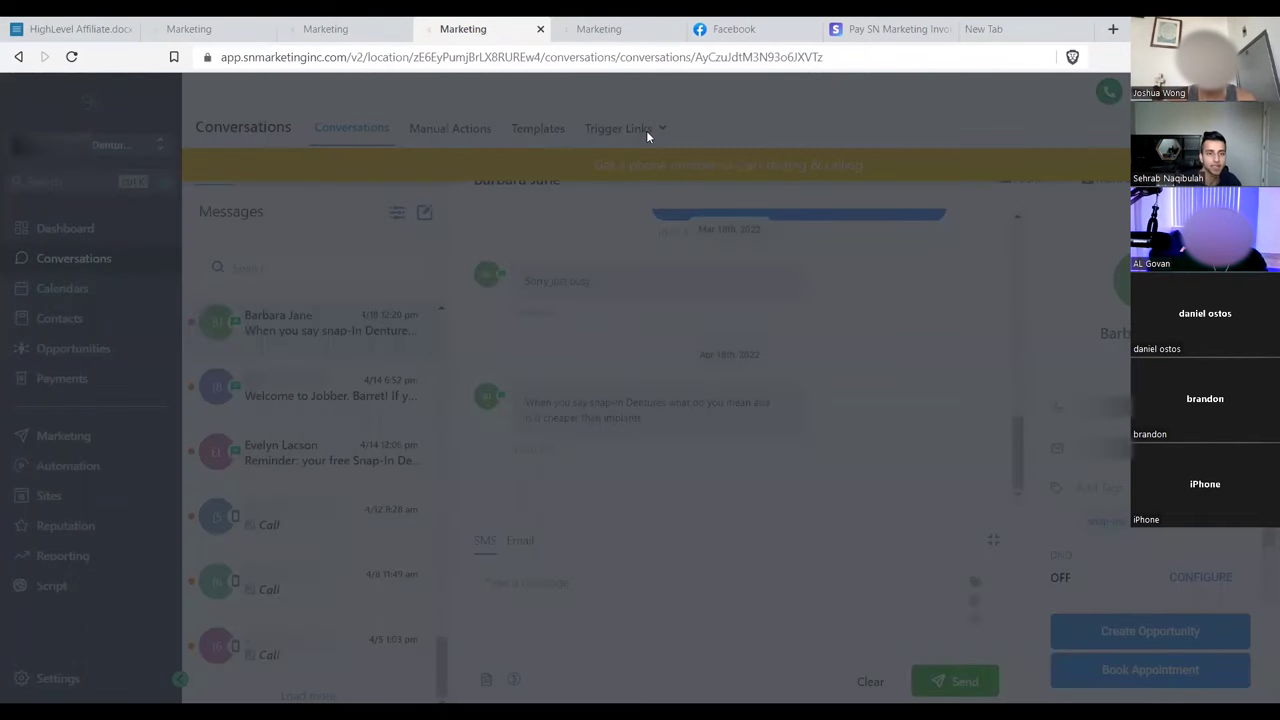
# - Back in Smiles Dental's opportunities, set the first Show lead's value to C$600, show its status choices, and cancel the edit
pyautogui.hotkey('ctrl', 'shift', 'Tab')
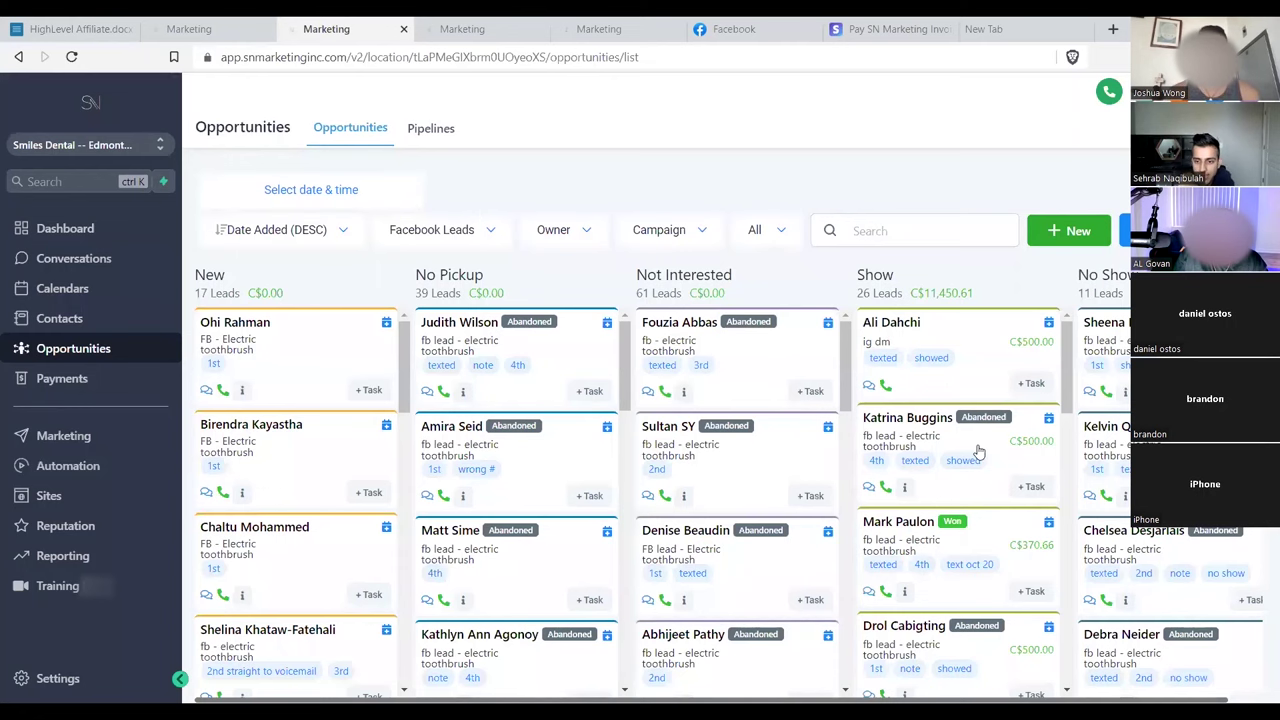
pyautogui.click(980, 340)
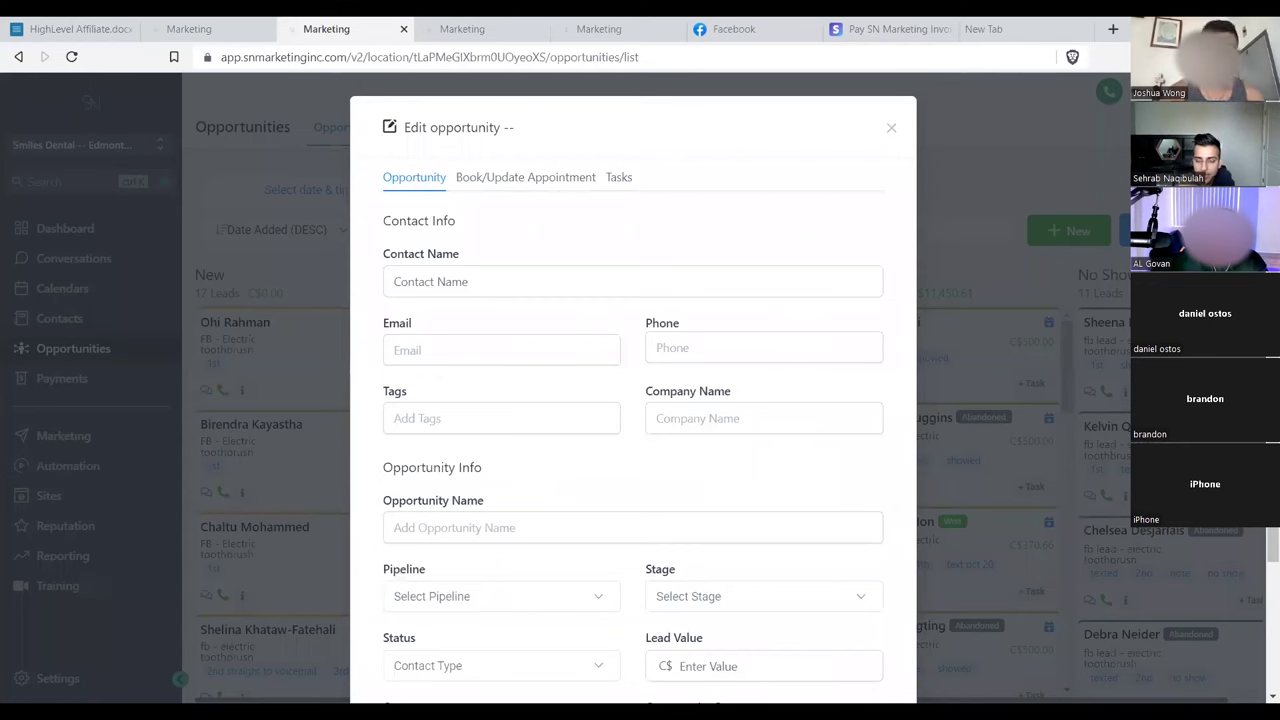
pyautogui.scroll(-3, 743, 451)
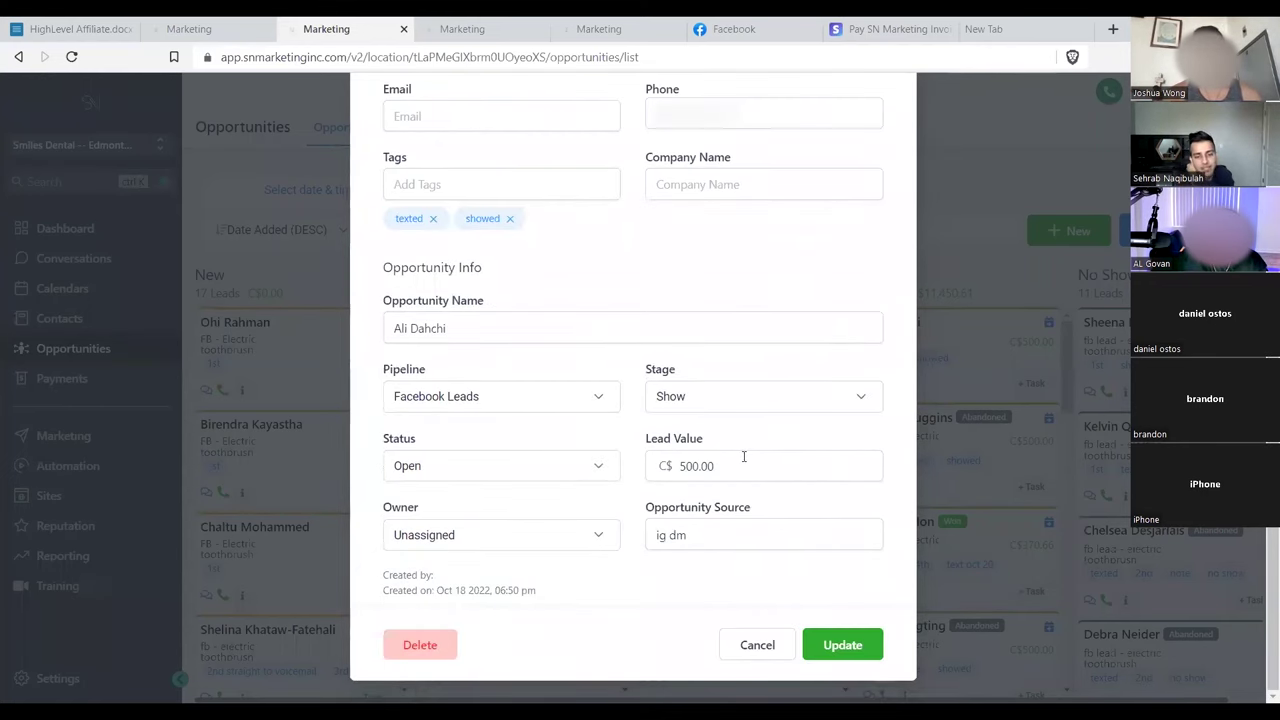
pyautogui.moveTo(743, 456); pyautogui.dragTo(641, 479)
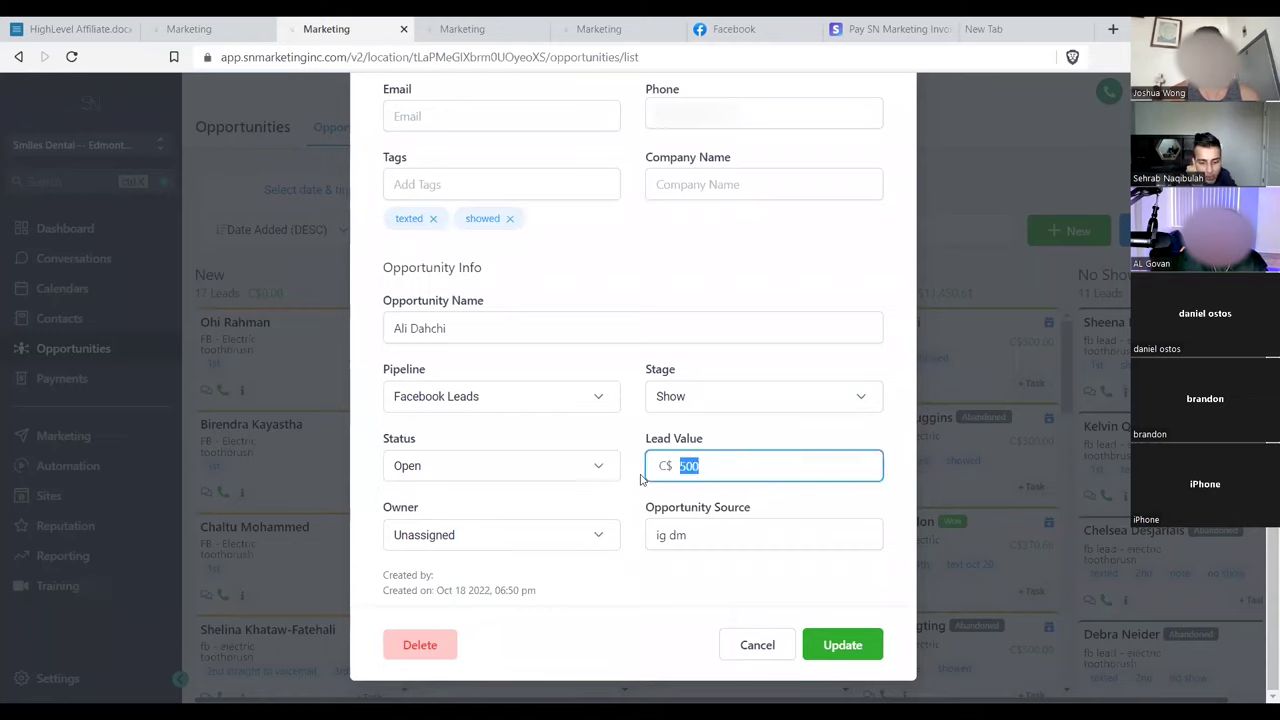
pyautogui.write('600')
pyautogui.click(580, 462)
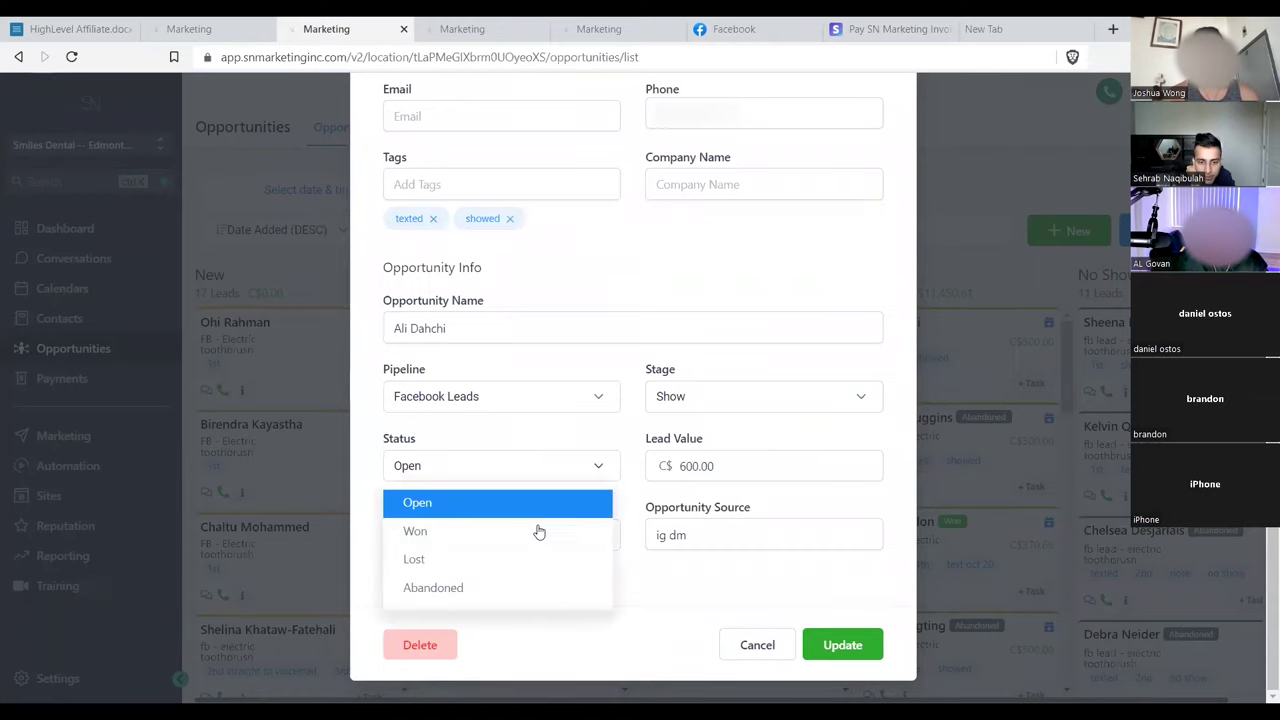
pyautogui.click(776, 636)
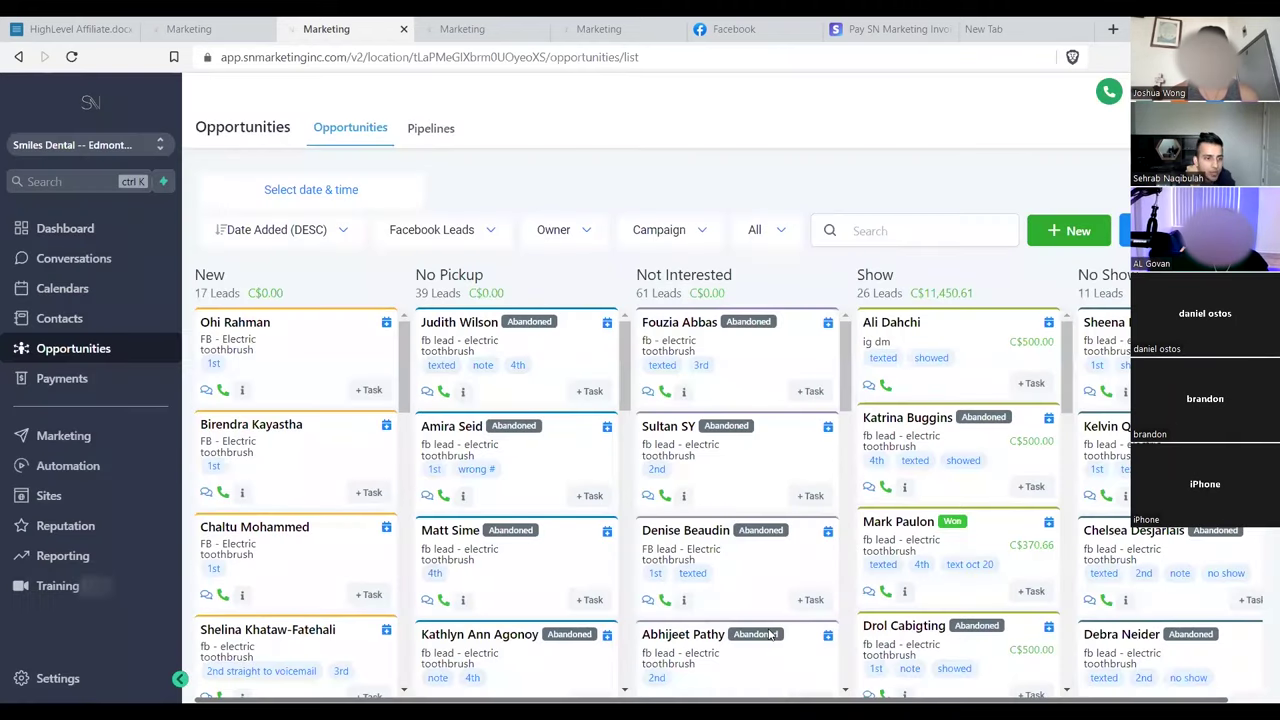
# - Highlight the closed pipeline value on the dashboard and browse the won leads in the Show stage of Opportunities
pyautogui.click(126, 238)
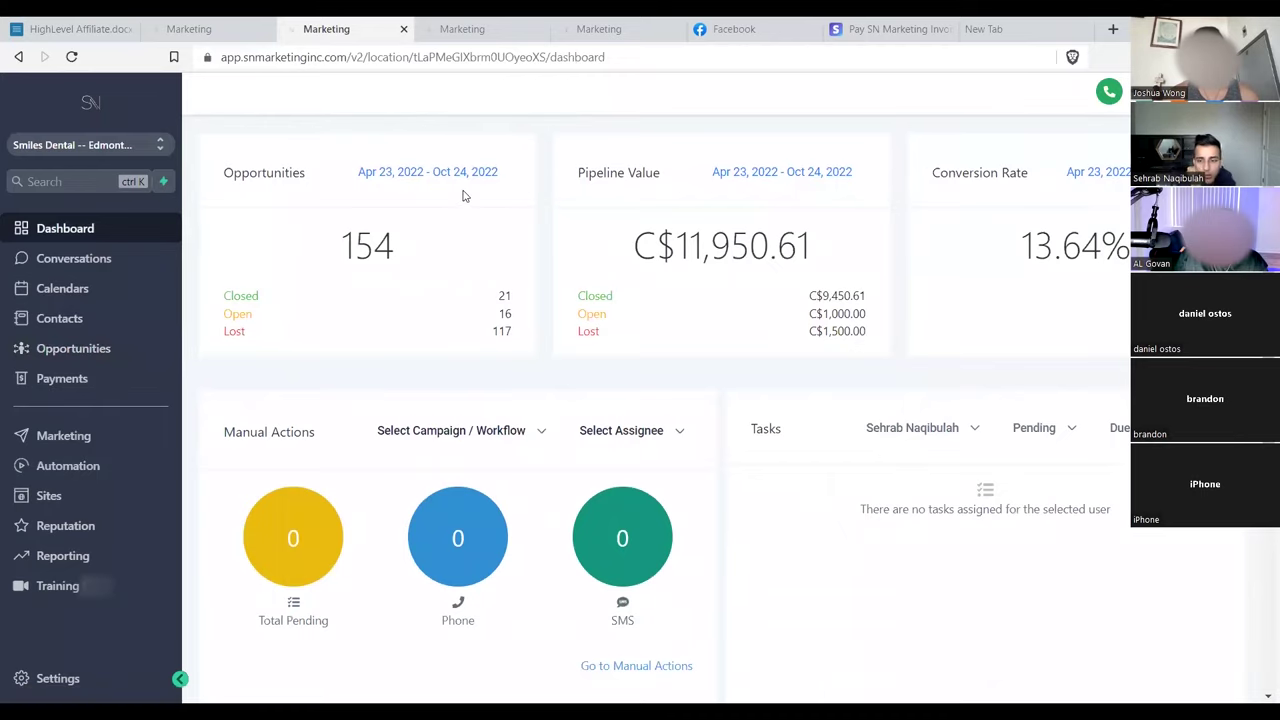
pyautogui.moveTo(818, 292); pyautogui.dragTo(868, 297)
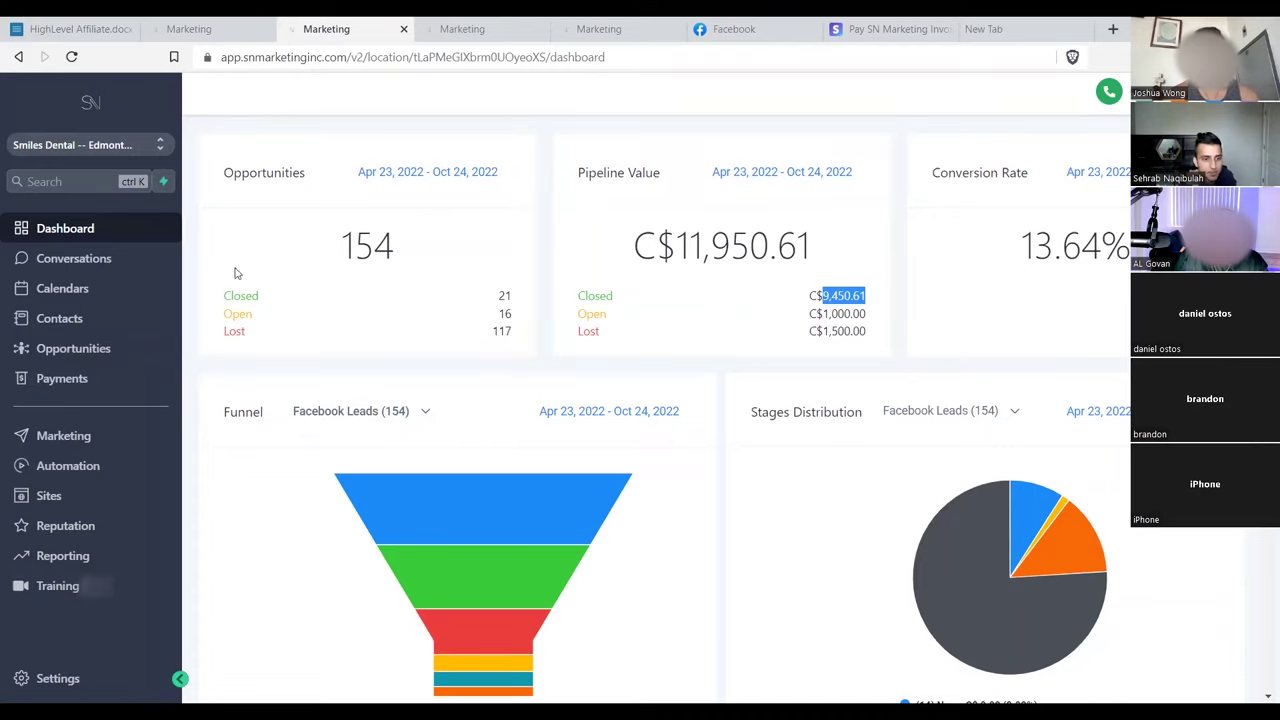
pyautogui.click(143, 352)
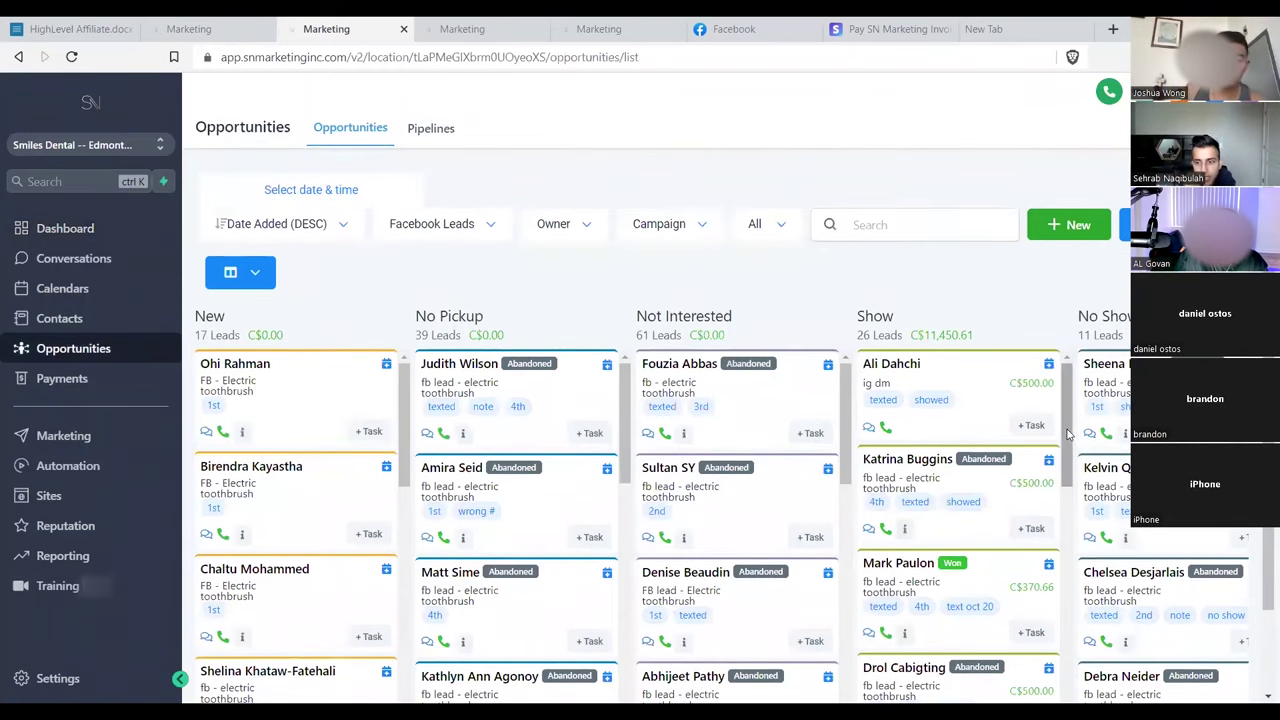
pyautogui.scroll(-5, 1050, 470)
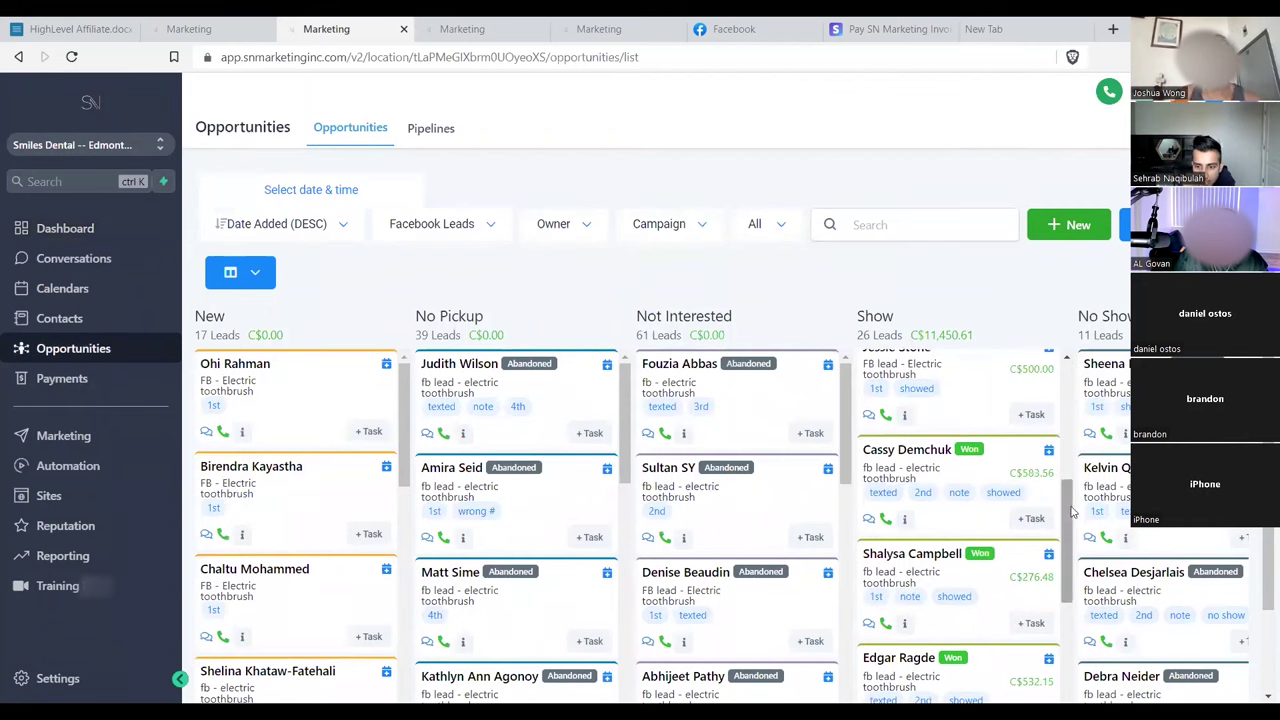
pyautogui.moveTo(1072, 512); pyautogui.dragTo(1068, 560)
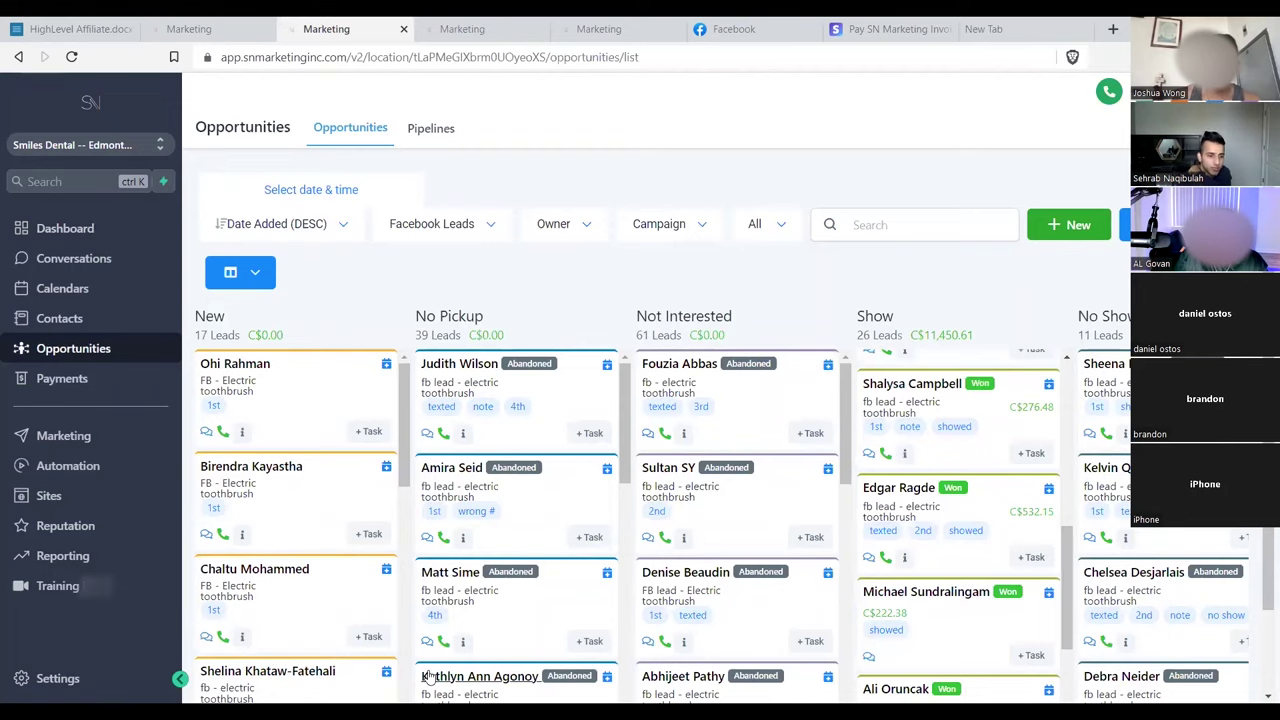
# - Open the Facebook Ads report and highlight the Electric Toothbrush campaign's ROI
pyautogui.click(101, 553)
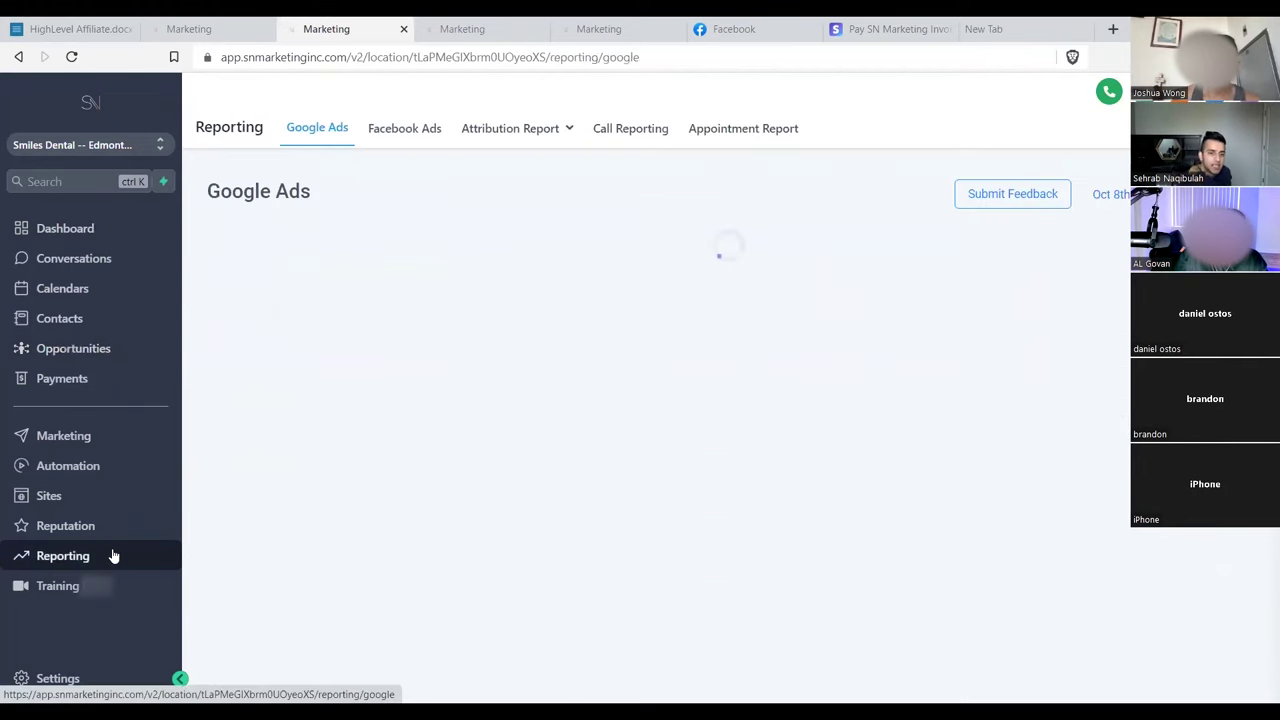
pyautogui.click(404, 132)
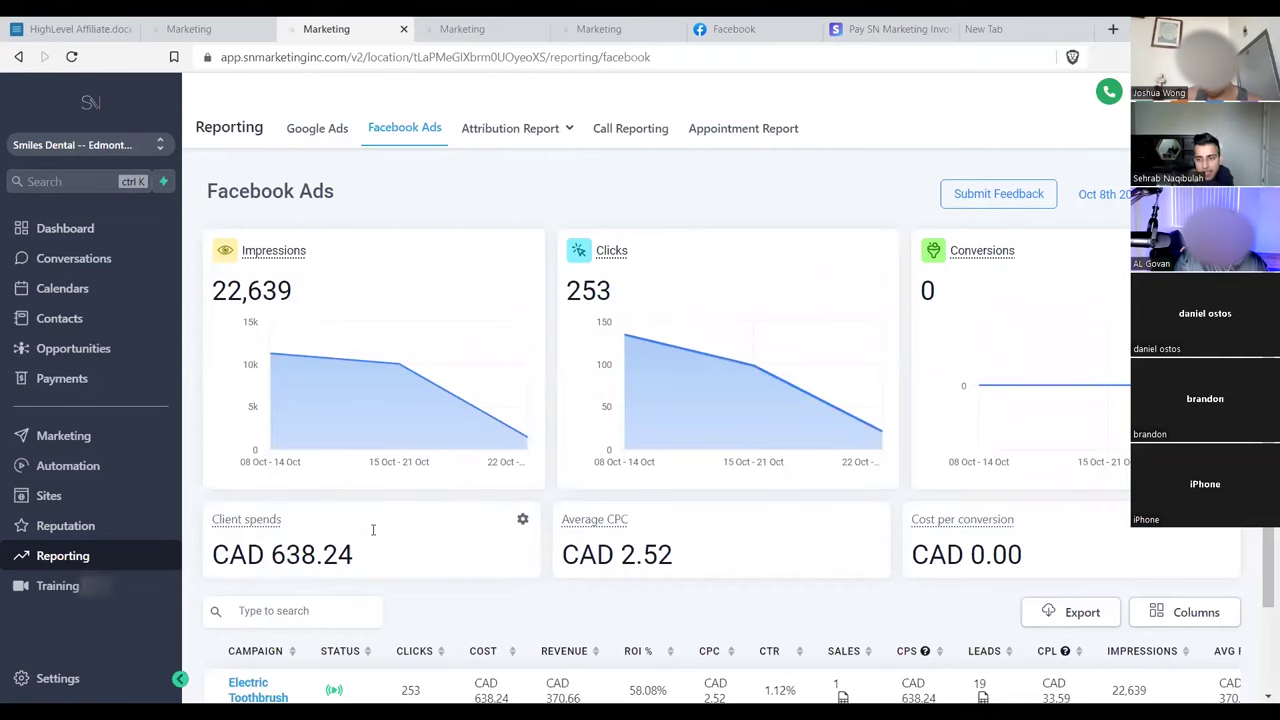
pyautogui.scroll(-2, 703, 598)
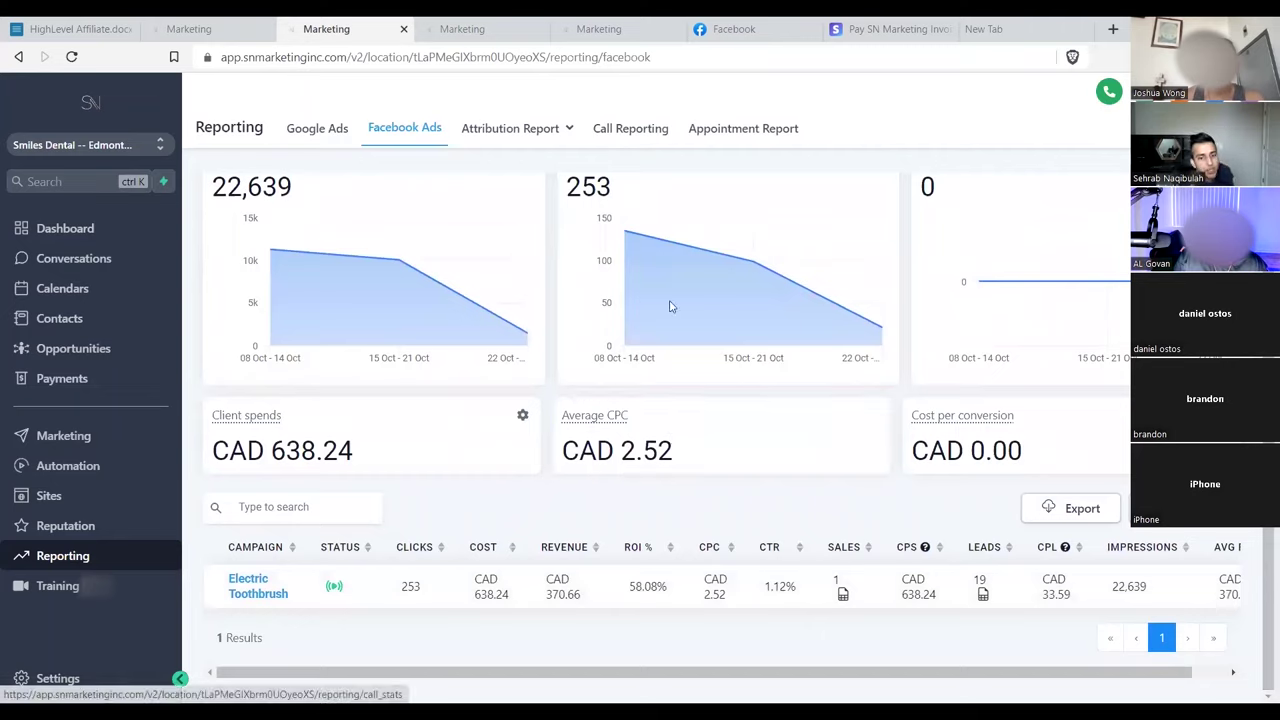
pyautogui.doubleClick(646, 586)
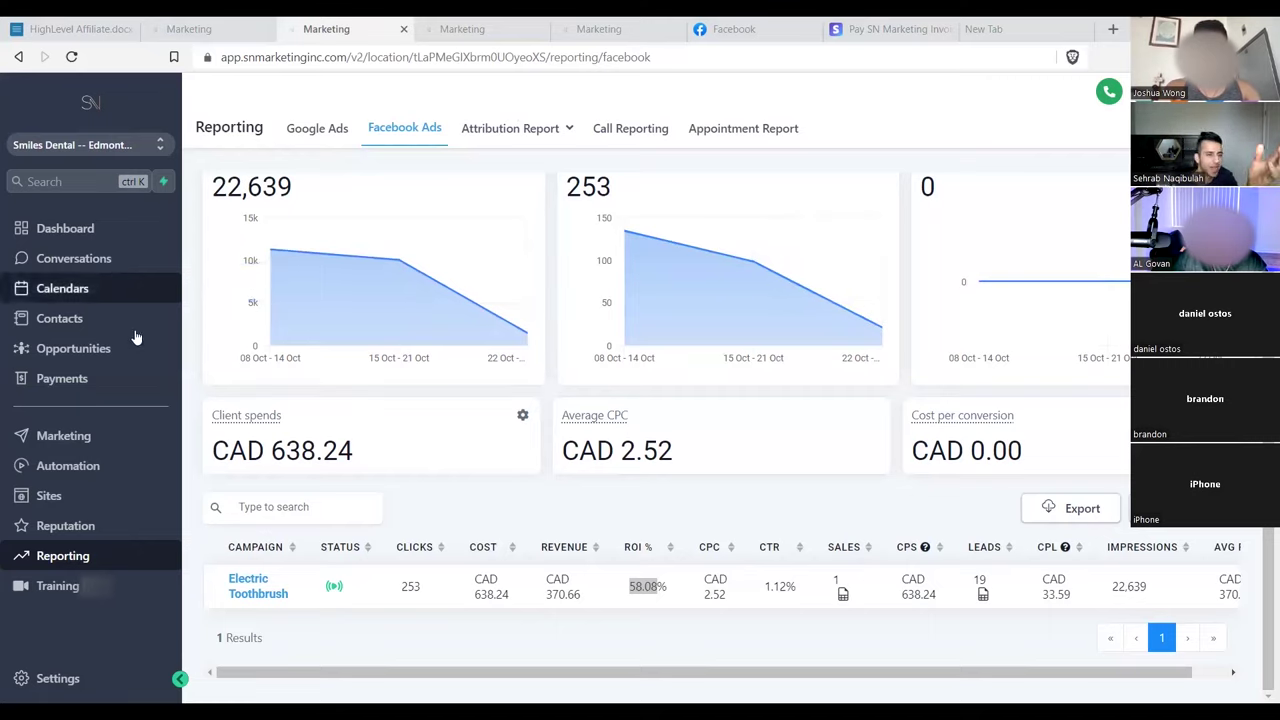
# - Show the Training Session post in the membership area and the weekly calendar for Oct 23rd to Oct 29th
pyautogui.click(155, 228)
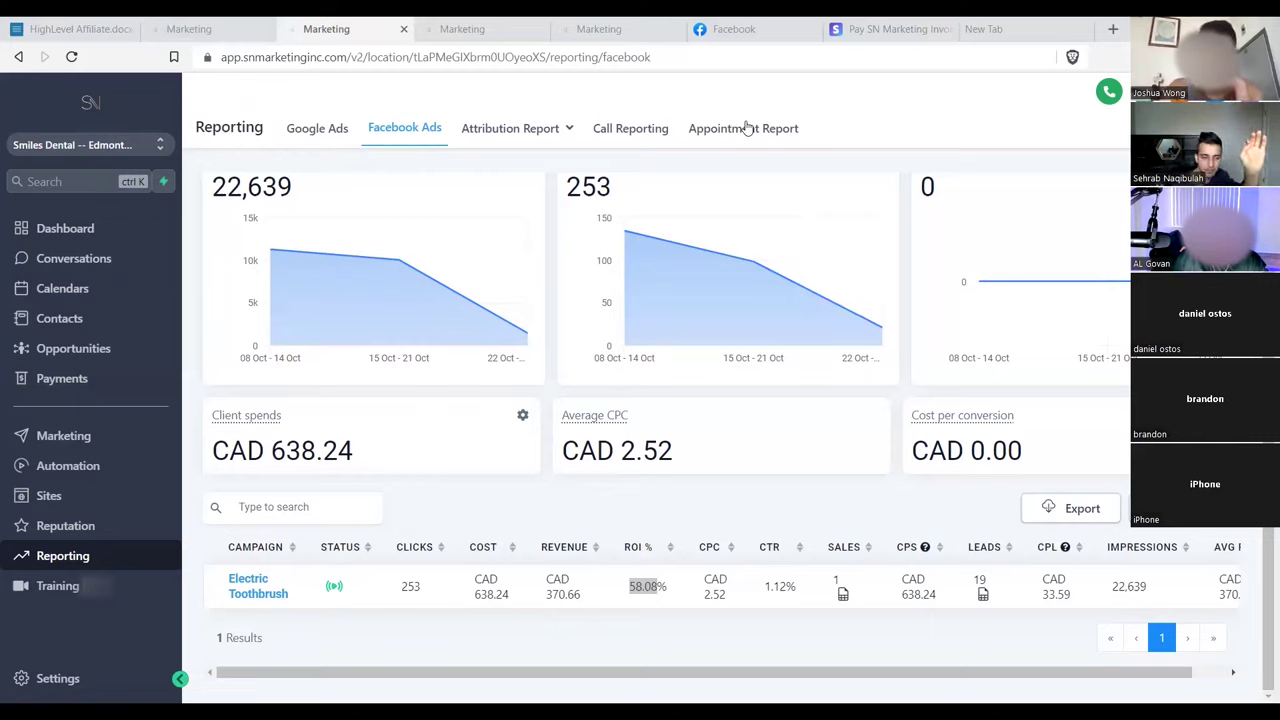
pyautogui.click(111, 597)
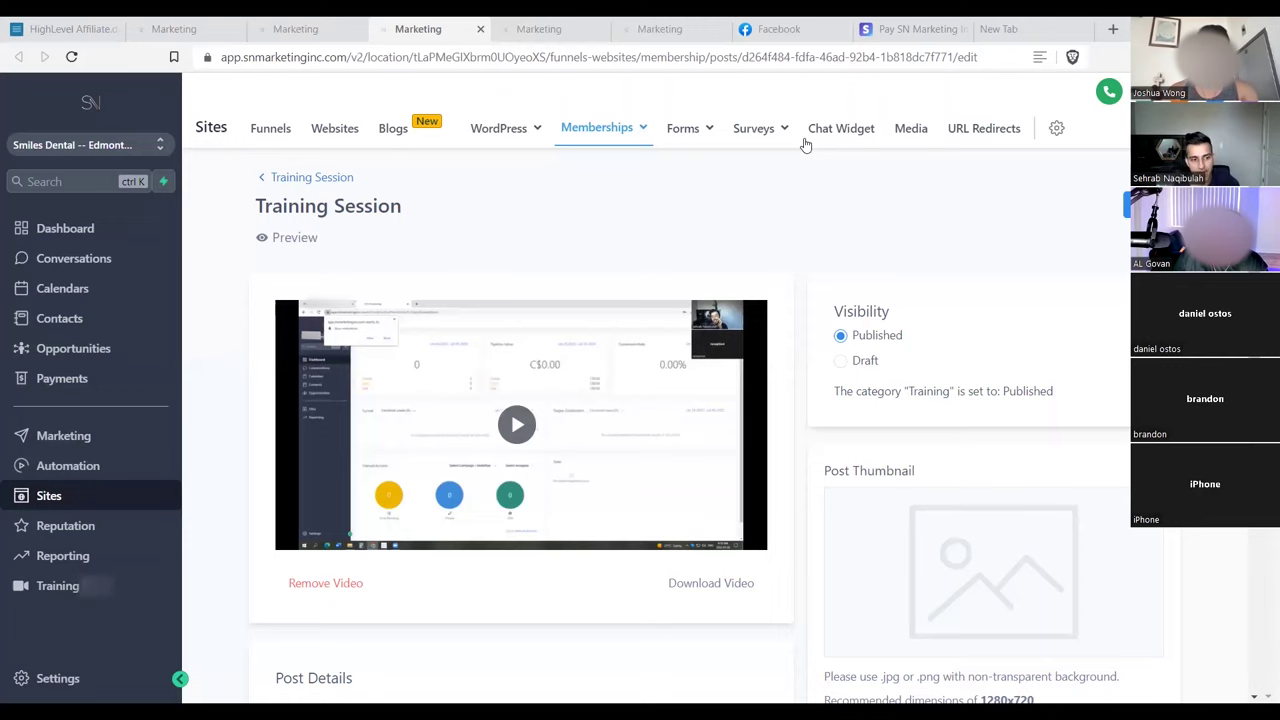
pyautogui.click(83, 289)
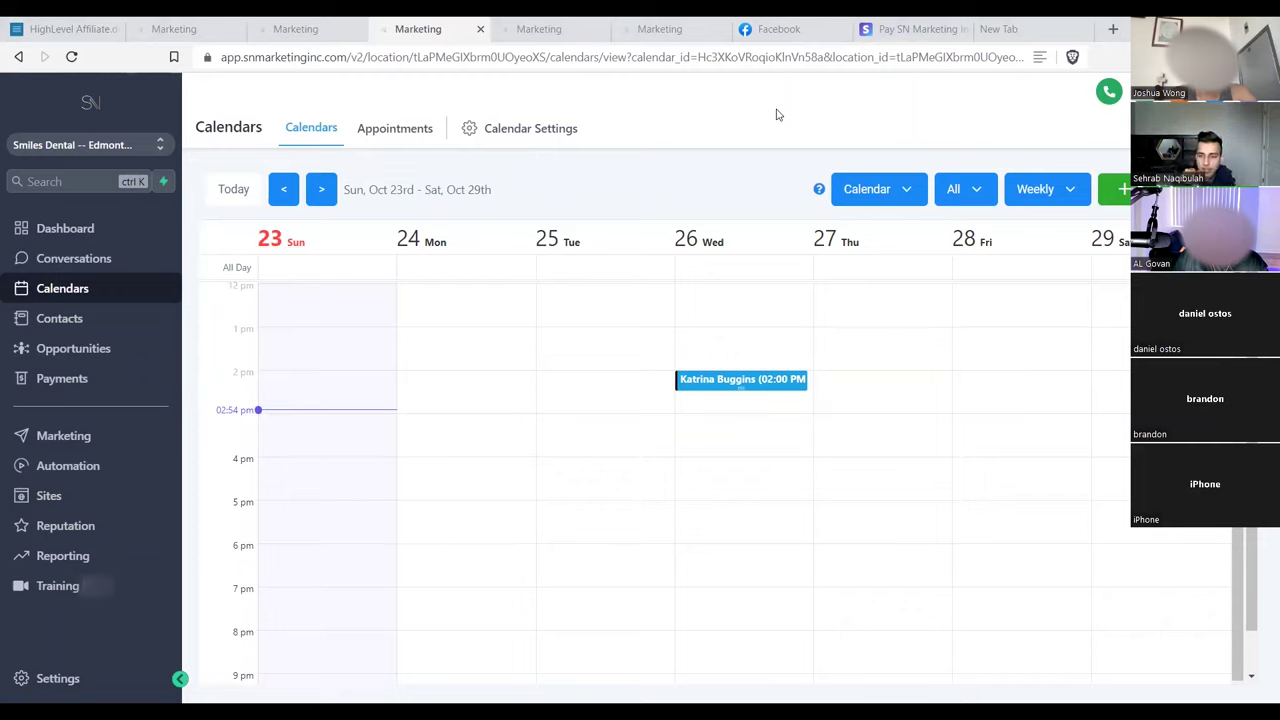
# - Return to the Facebook Ads report and extend its date range back to January 1st
pyautogui.click(129, 553)
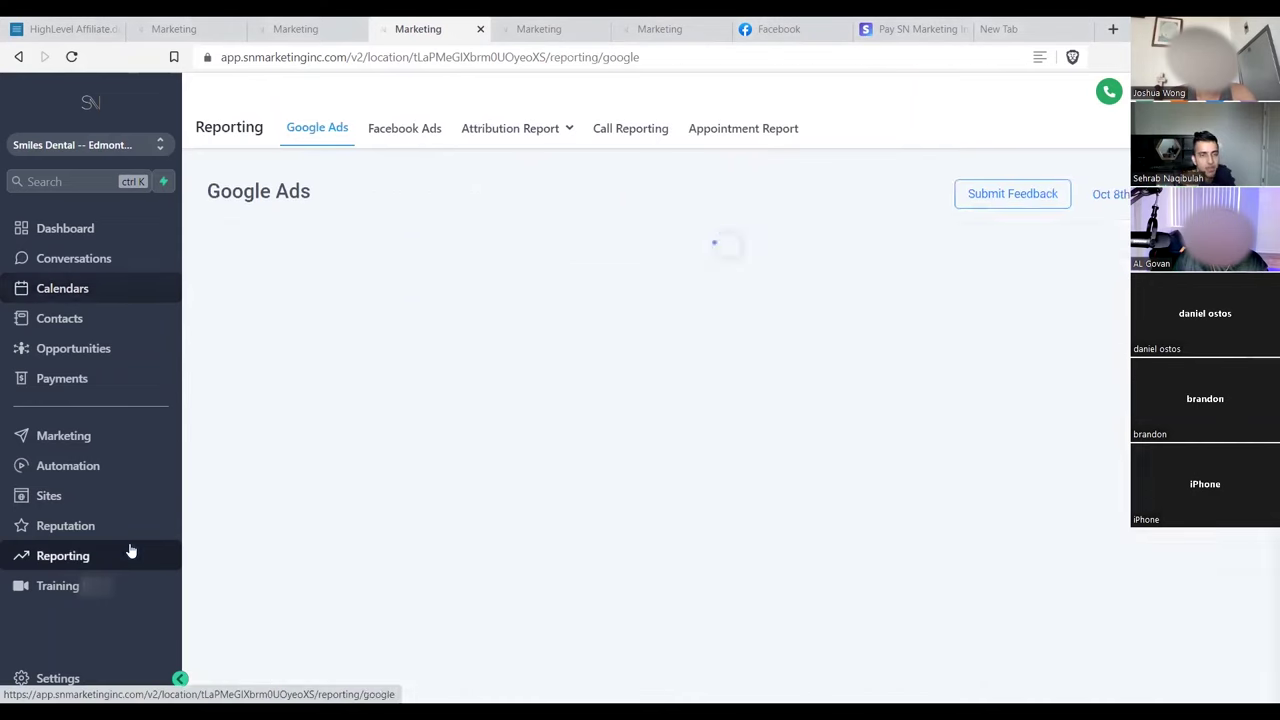
pyautogui.click(427, 131)
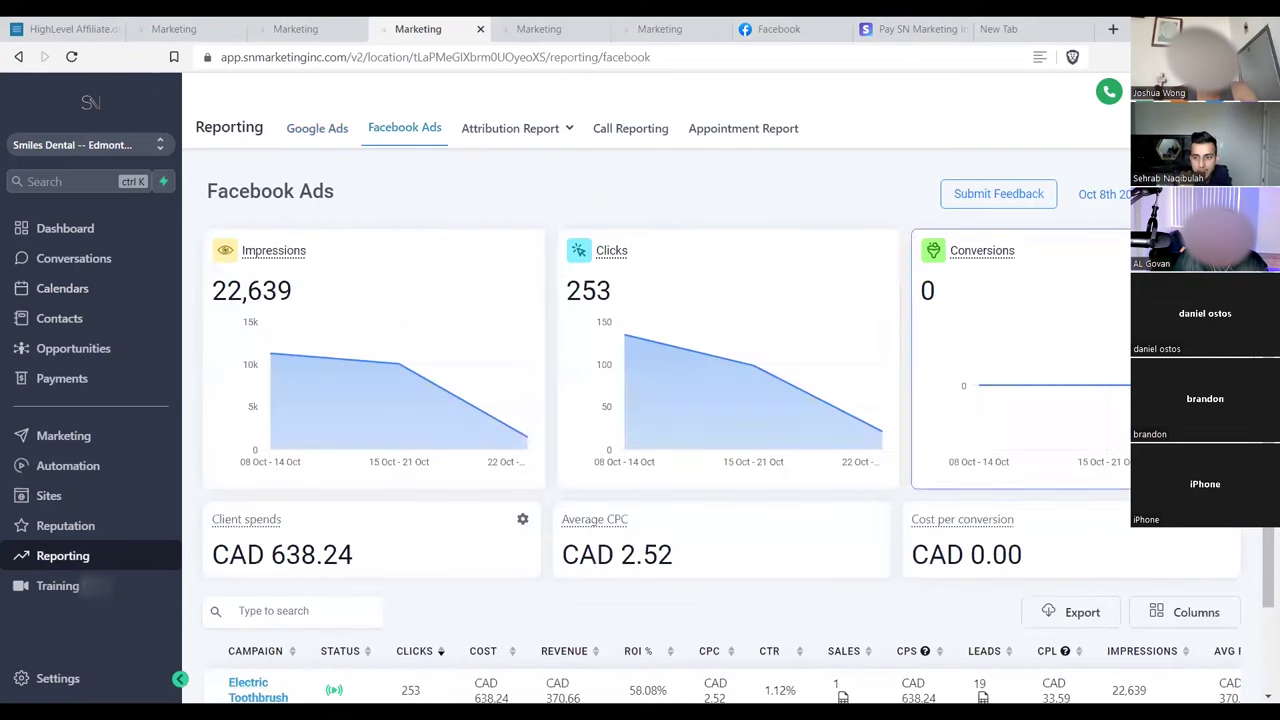
pyautogui.scroll(-2, 660, 440)
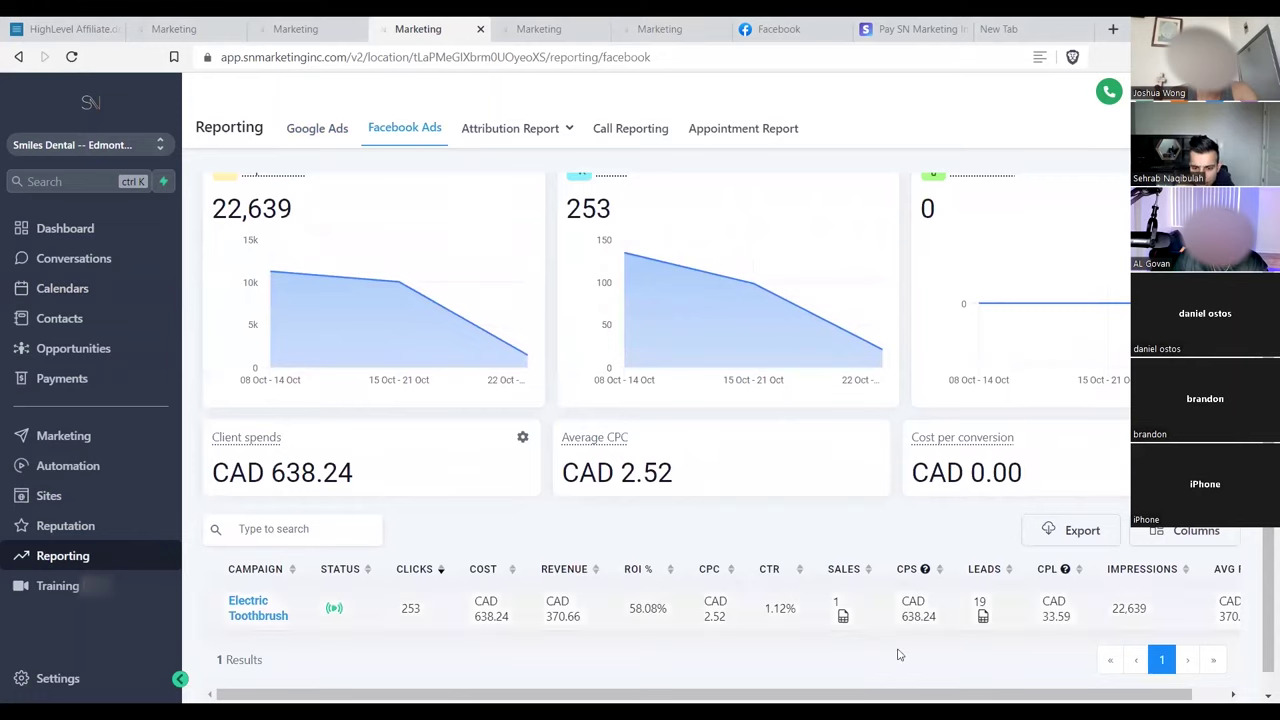
pyautogui.hscroll(1, 893, 655)
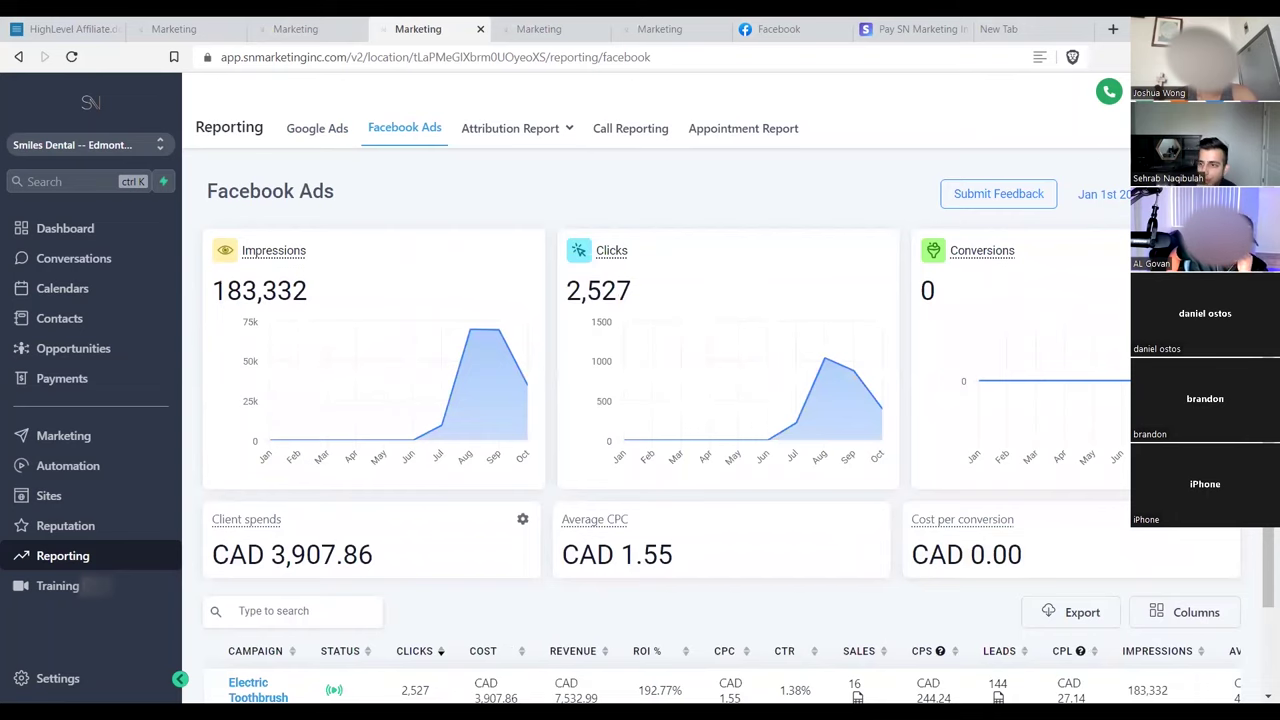
pyautogui.scroll(-1, 720, 438)
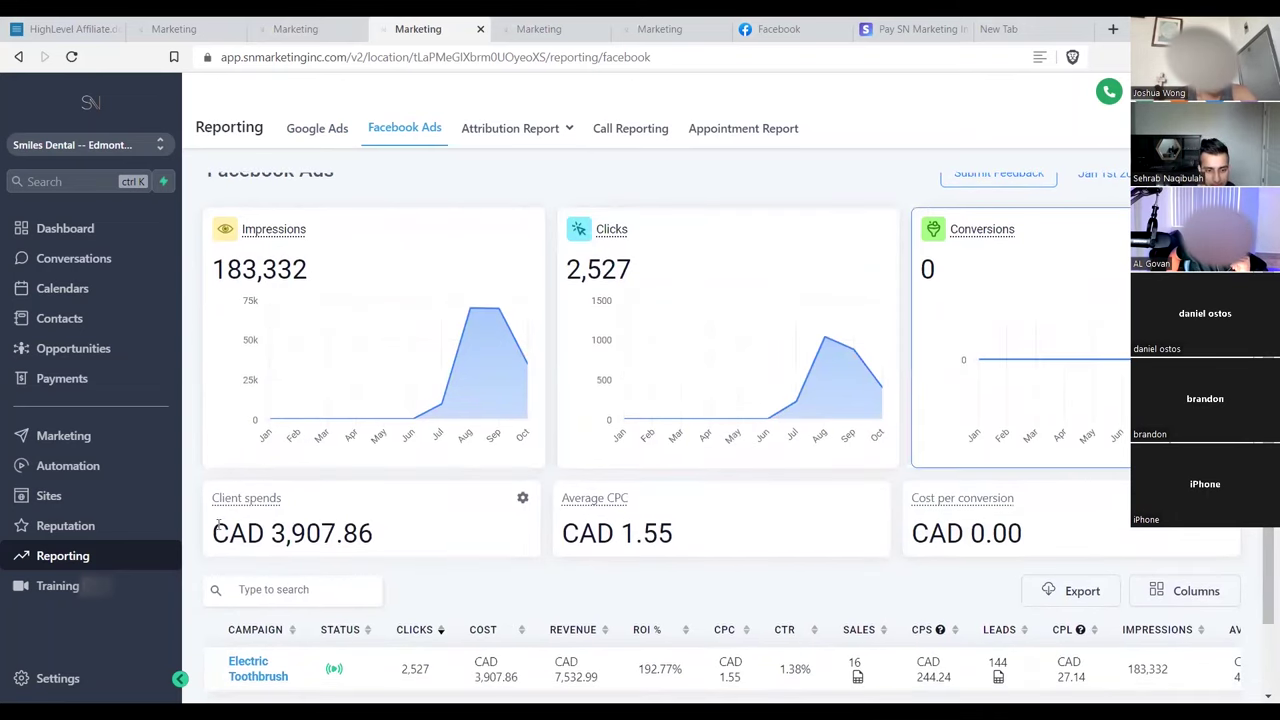
# - Highlight the client spend total and the Electric Toothbrush campaign's revenue and sales figures
pyautogui.moveTo(216, 535); pyautogui.dragTo(372, 548)
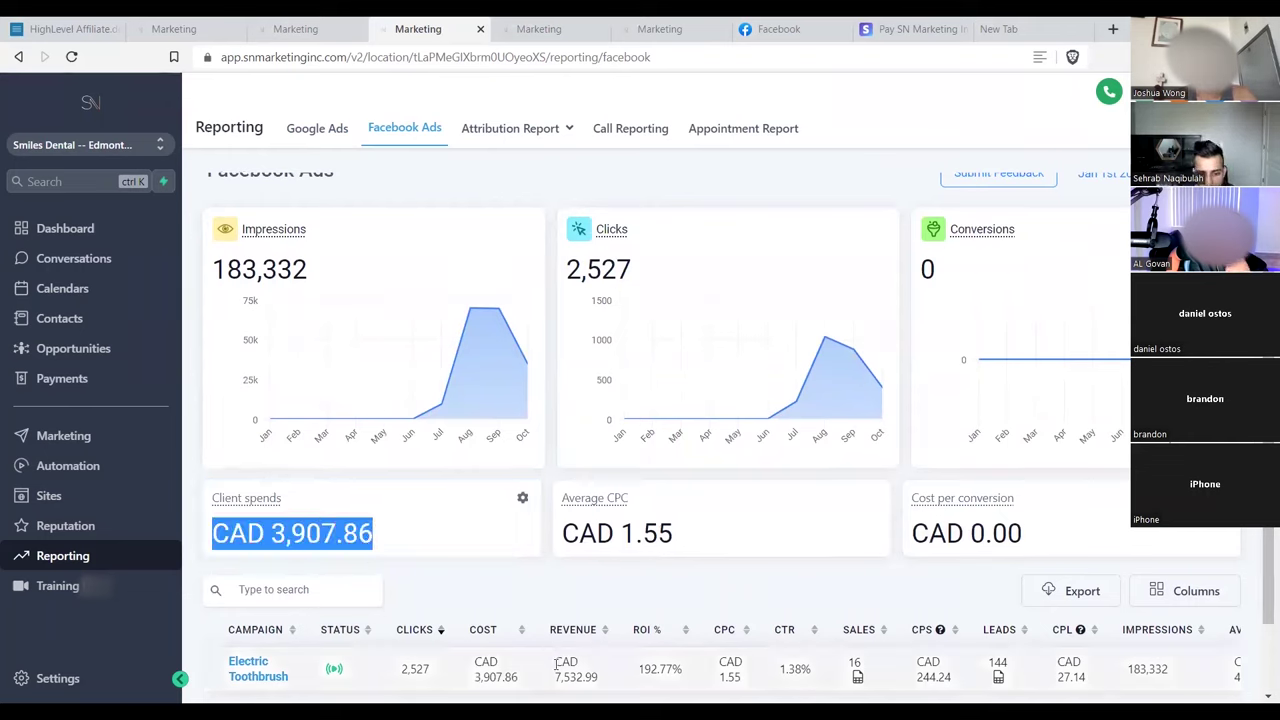
pyautogui.moveTo(555, 677); pyautogui.dragTo(576, 677)
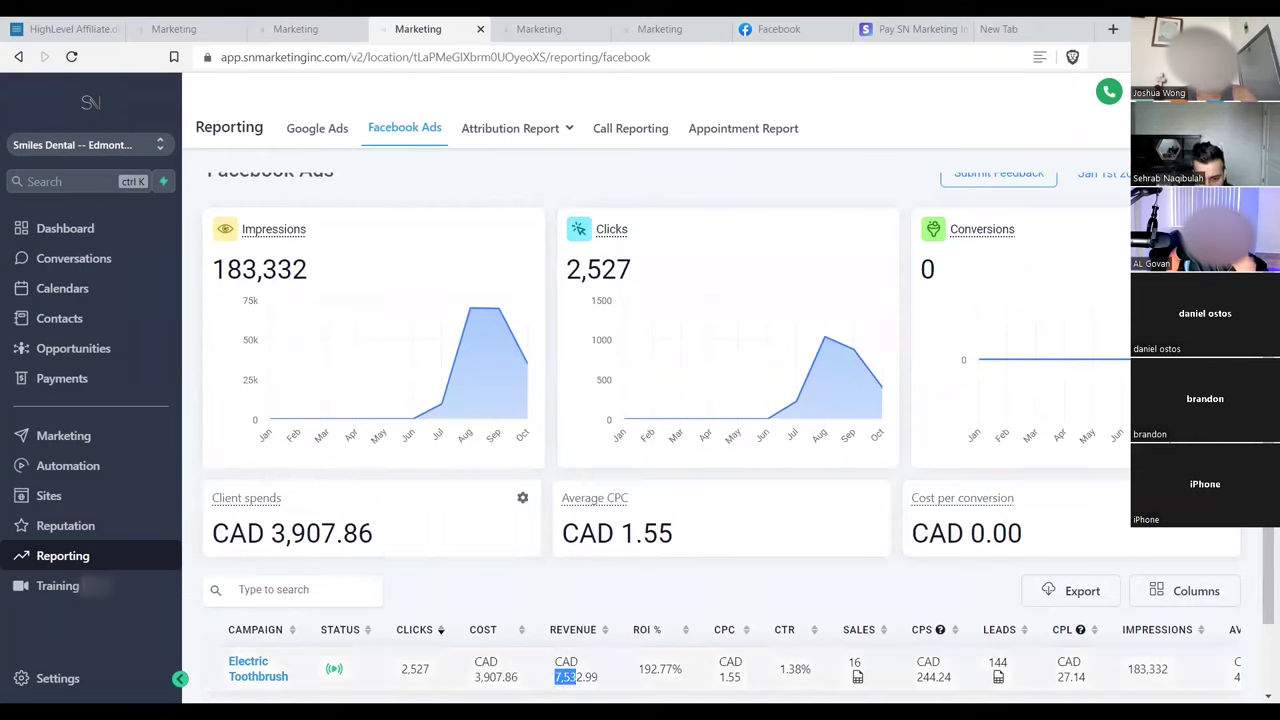
pyautogui.click(645, 682)
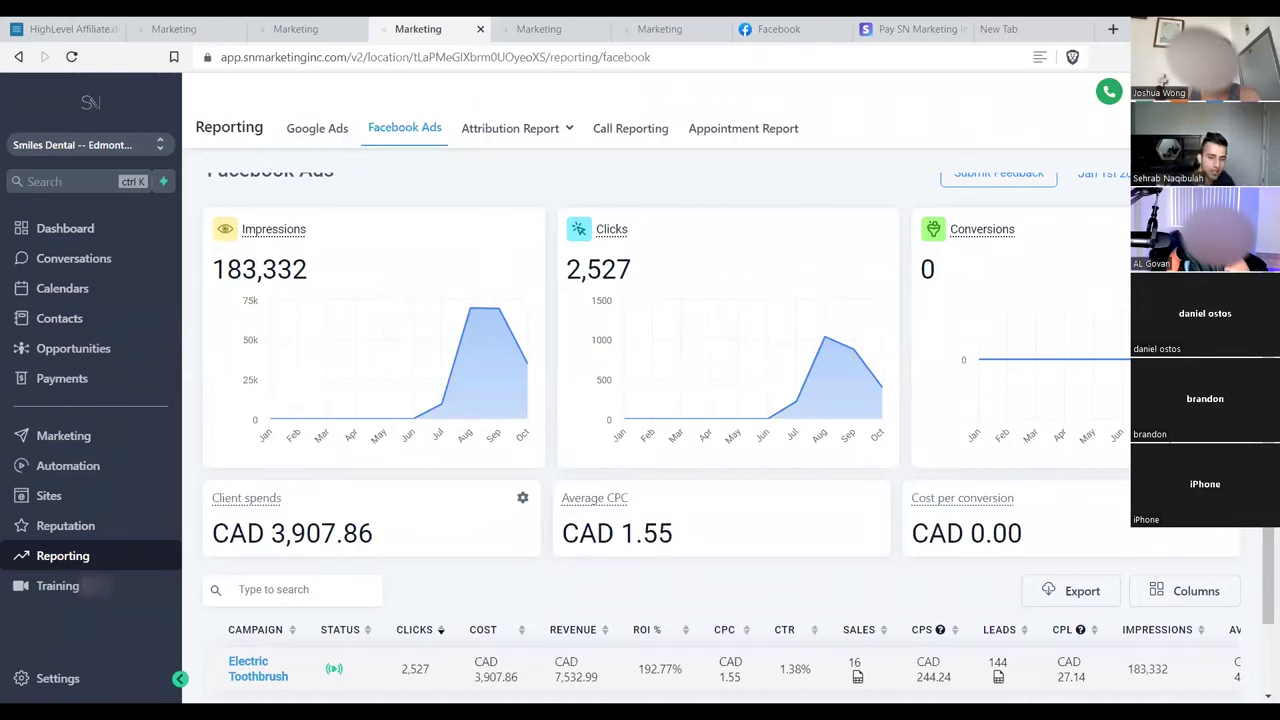
pyautogui.doubleClick(858, 662)
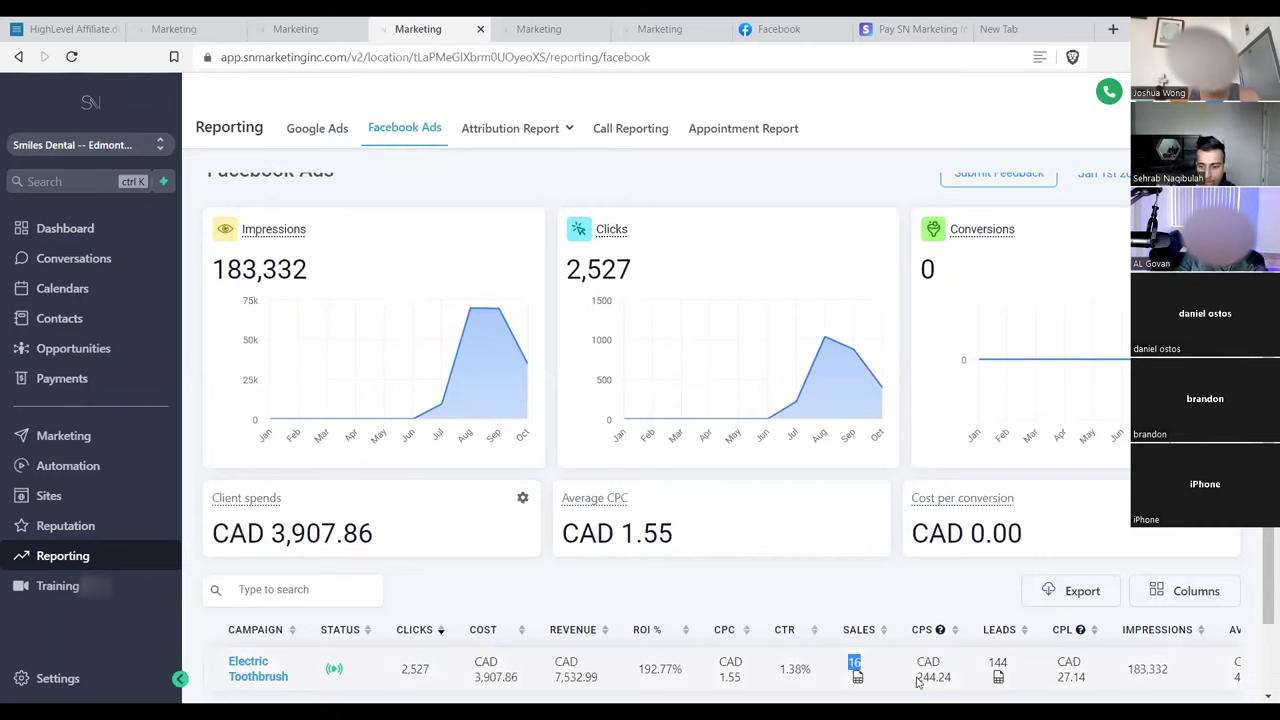
pyautogui.click(918, 682)
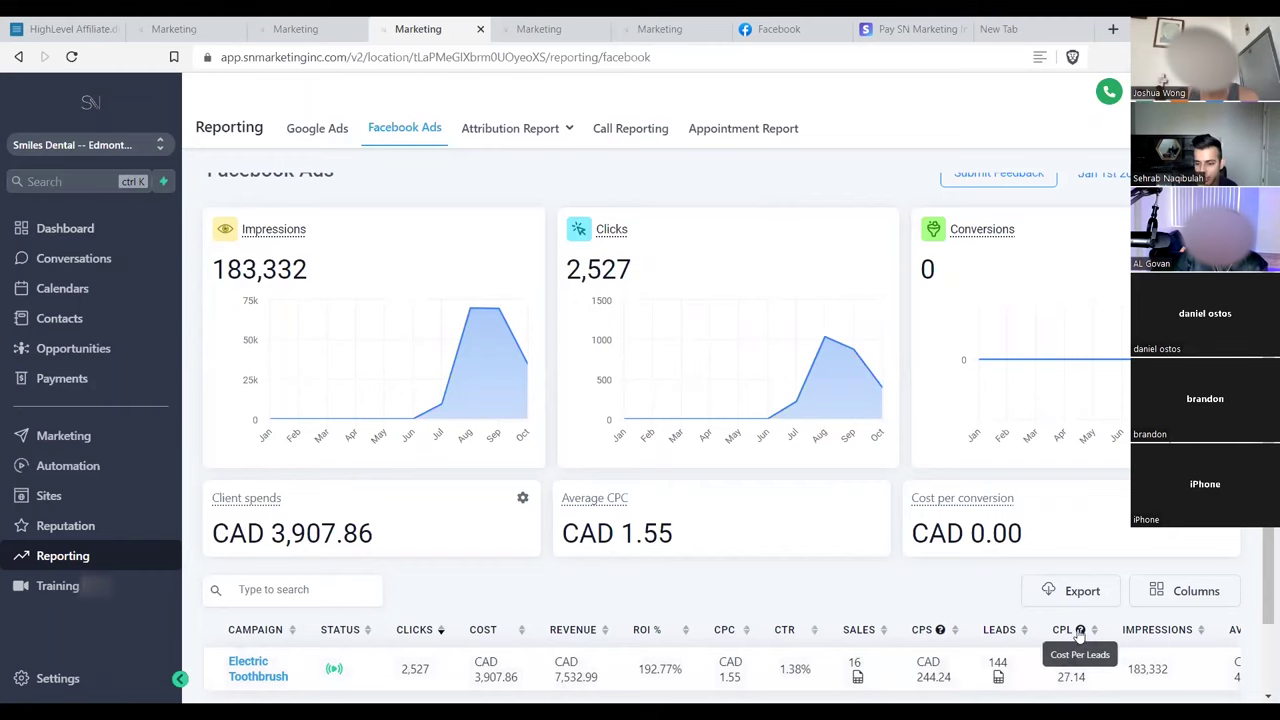
# - Show the column choices of the Facebook Ads campaign table and highlight the campaign's ROI percentage
pyautogui.scroll(-1, 1262, 618)
pyautogui.scroll(-2, 1262, 618)
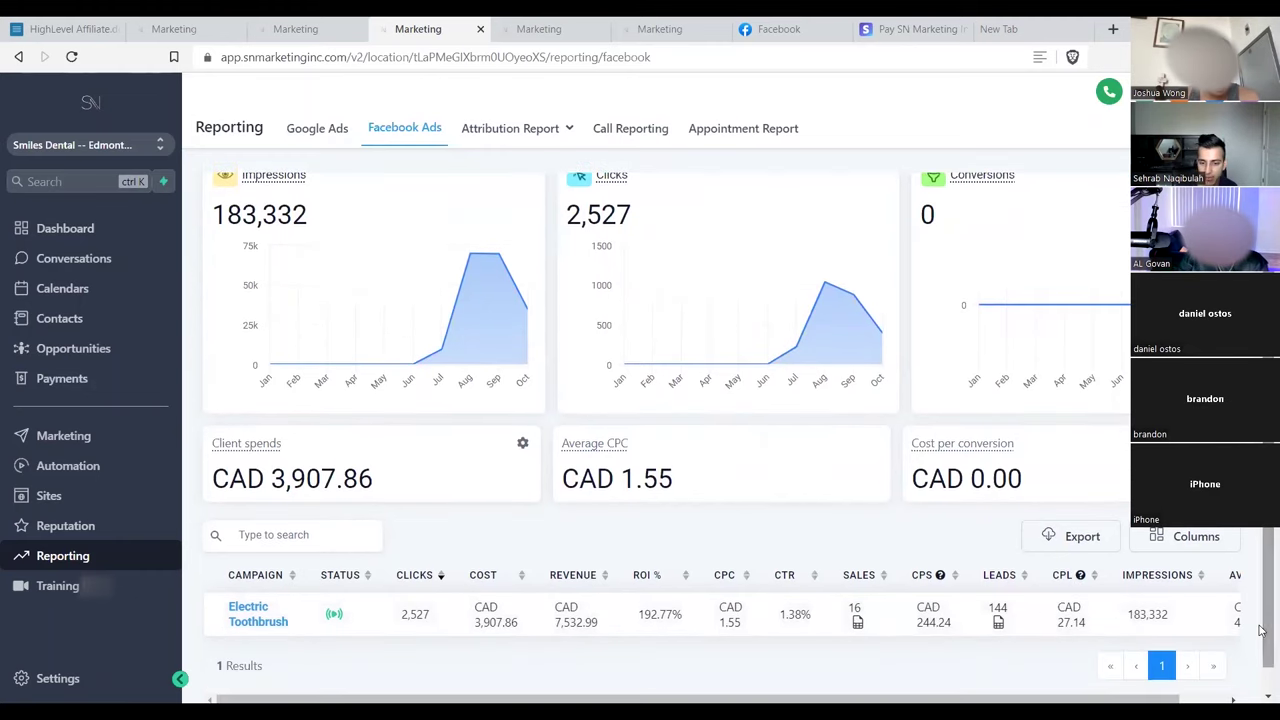
pyautogui.click(1146, 537)
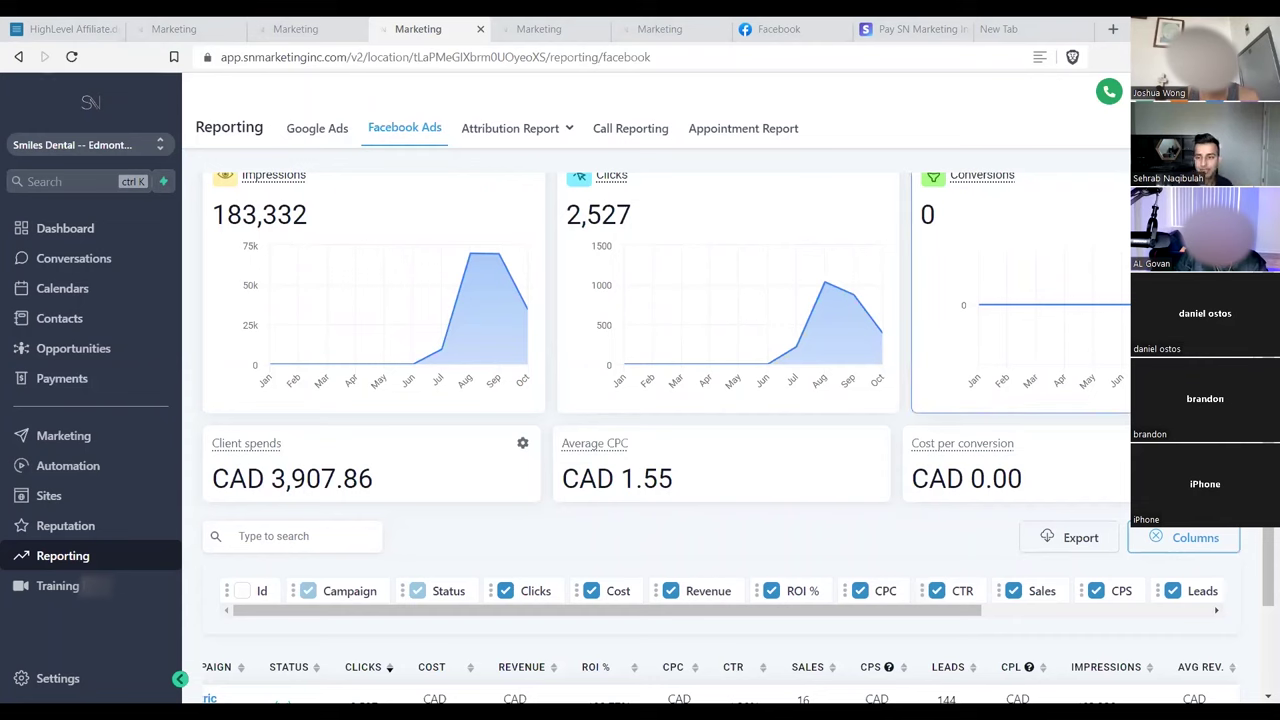
pyautogui.scroll(-2, 1073, 452)
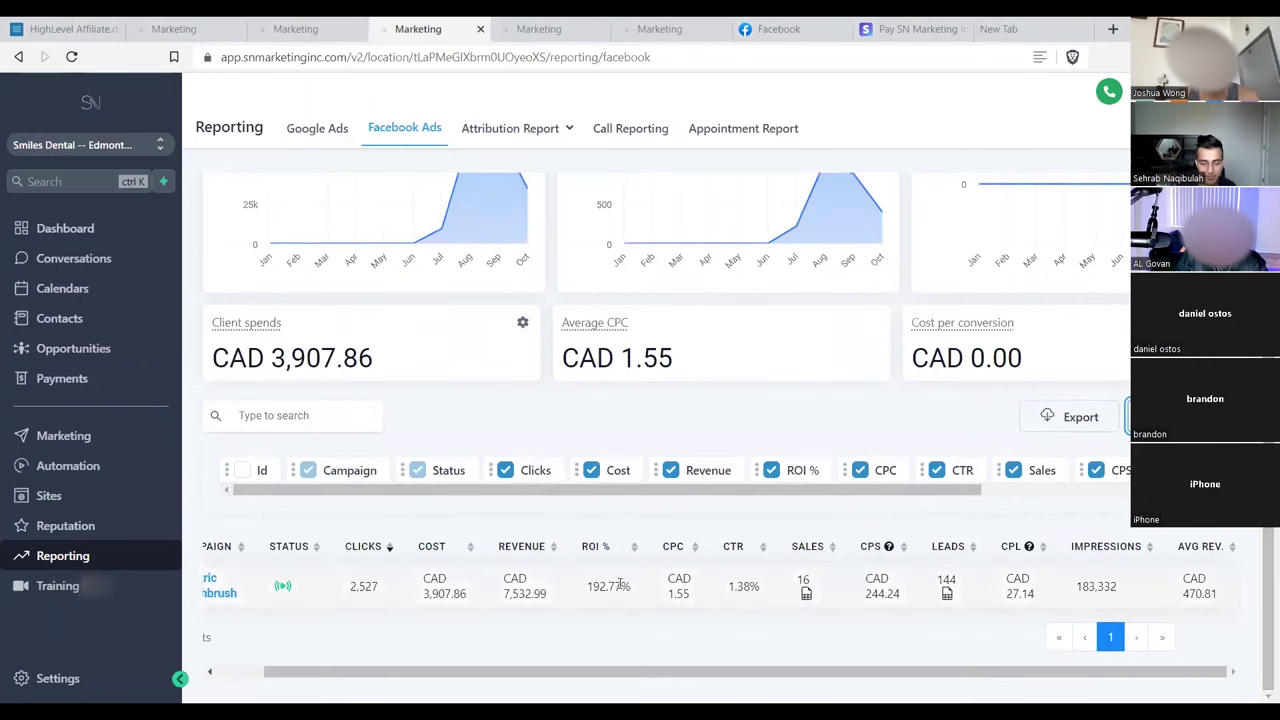
pyautogui.moveTo(588, 585); pyautogui.dragTo(646, 610)
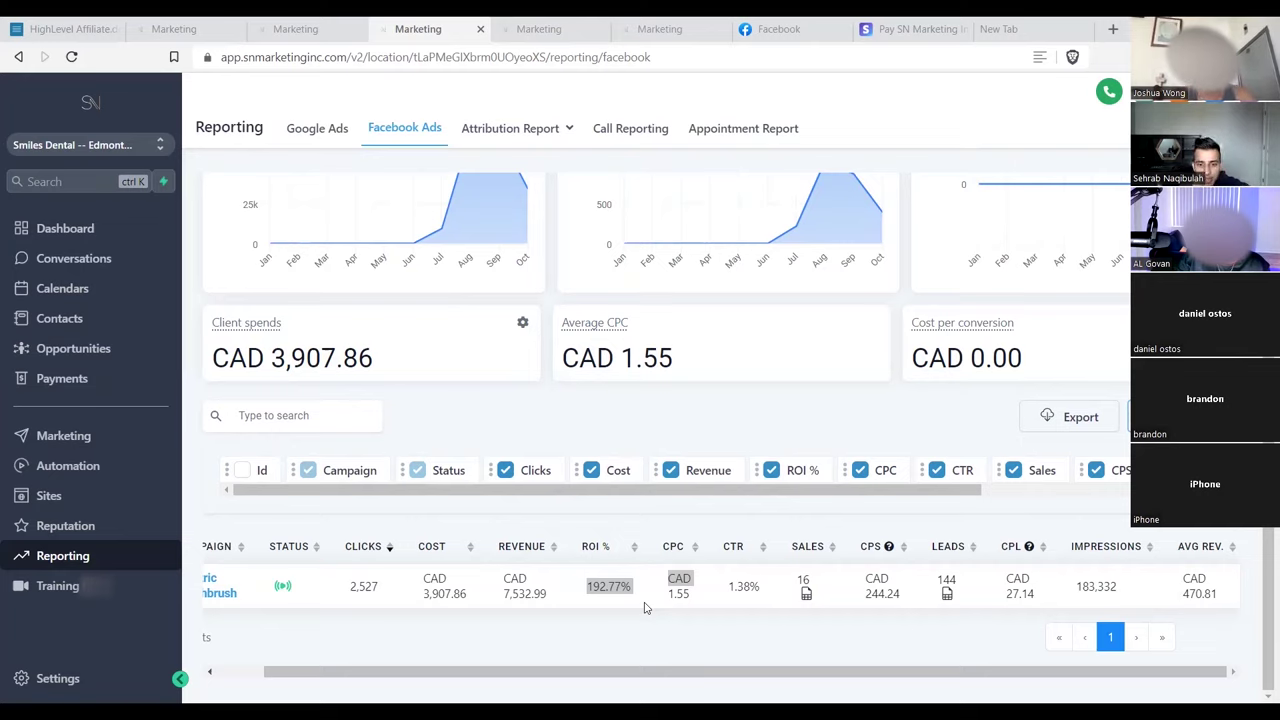
pyautogui.moveTo(272, 219)
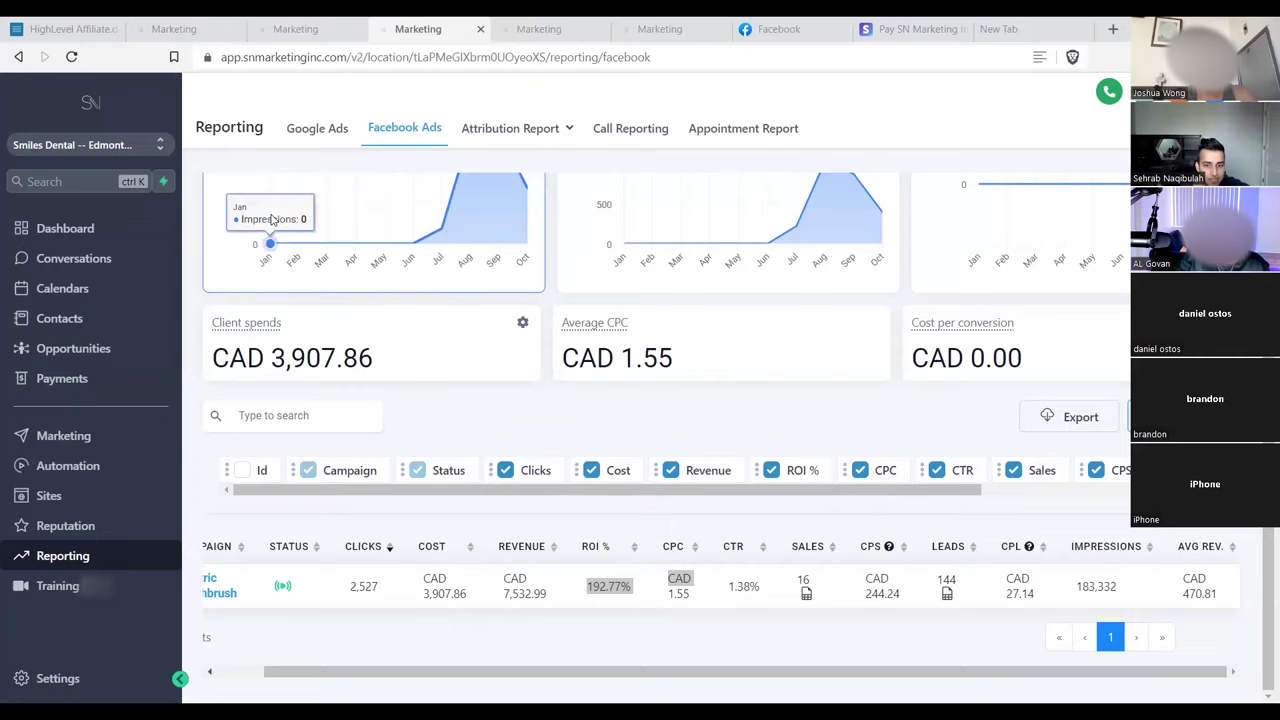
# - List all conversations and open the Oct 21st one in which the lead asks where the clinic is located
pyautogui.click(150, 272)
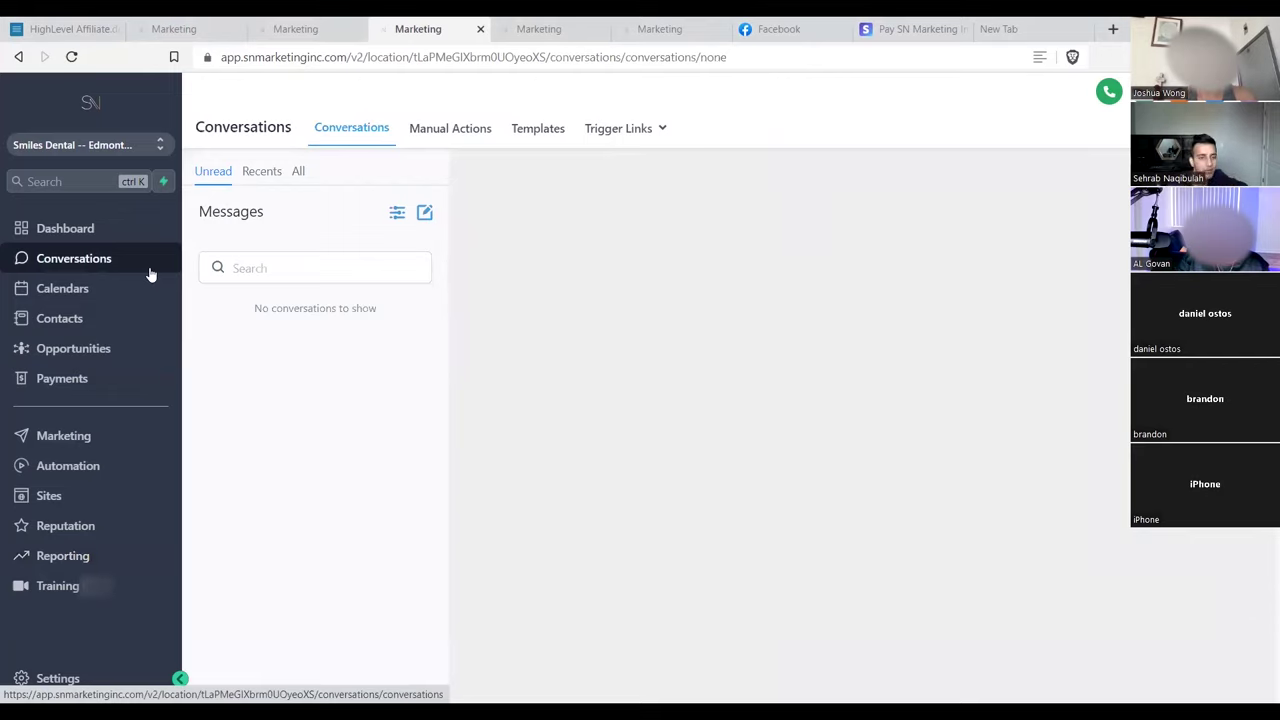
pyautogui.click(298, 172)
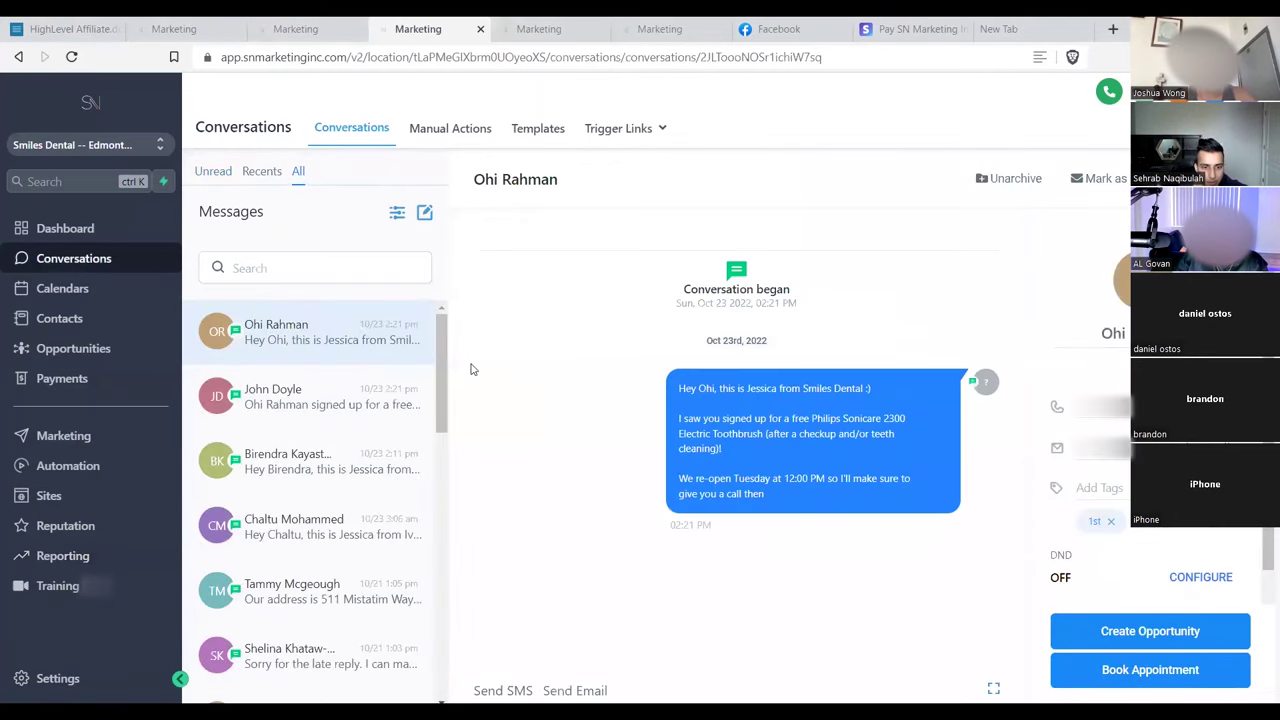
pyautogui.scroll(-5, 441, 385)
pyautogui.scroll(3, 440, 400)
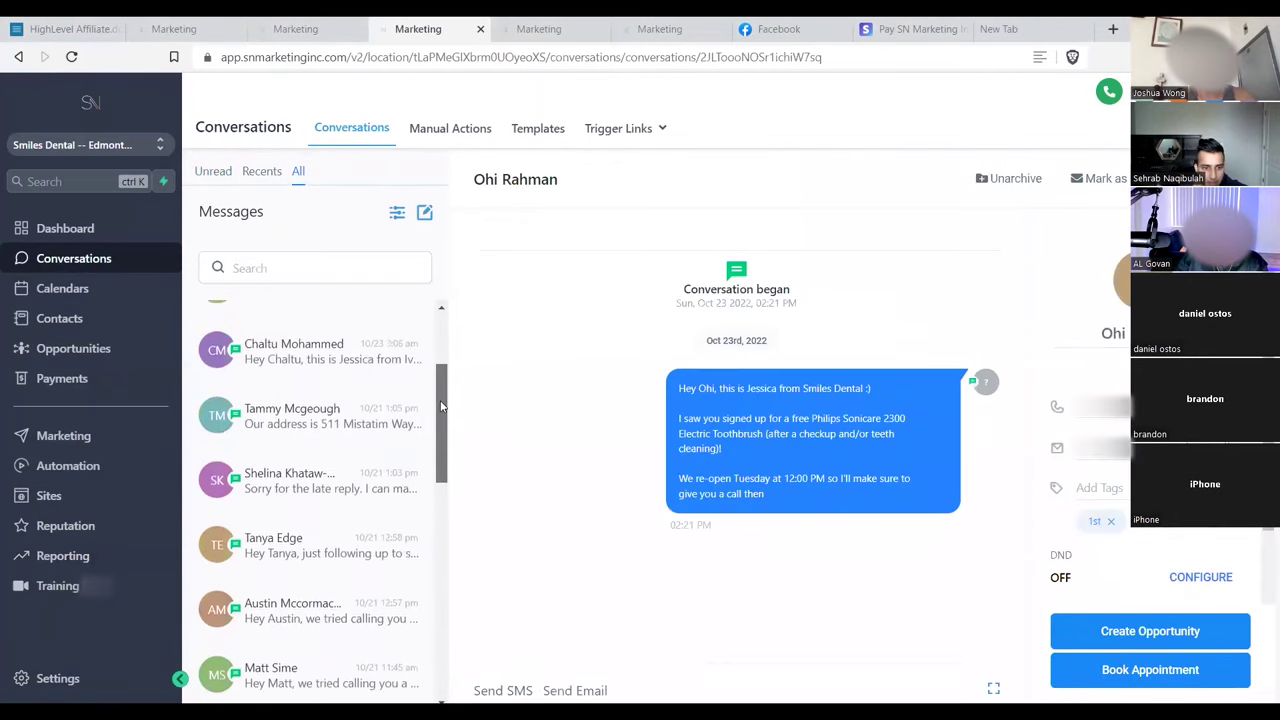
pyautogui.click(428, 410)
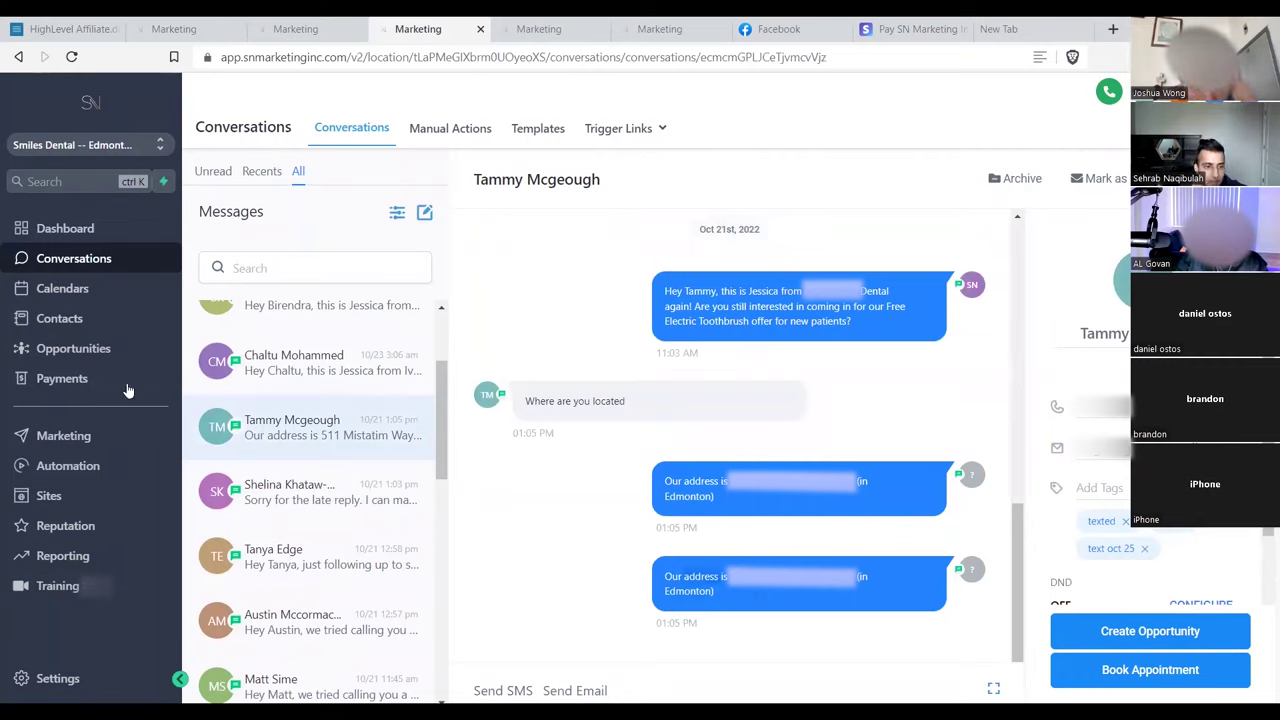
# - Open the Automatic Text Replies workflow and review its keyword triggers and reply branches
pyautogui.click(70, 466)
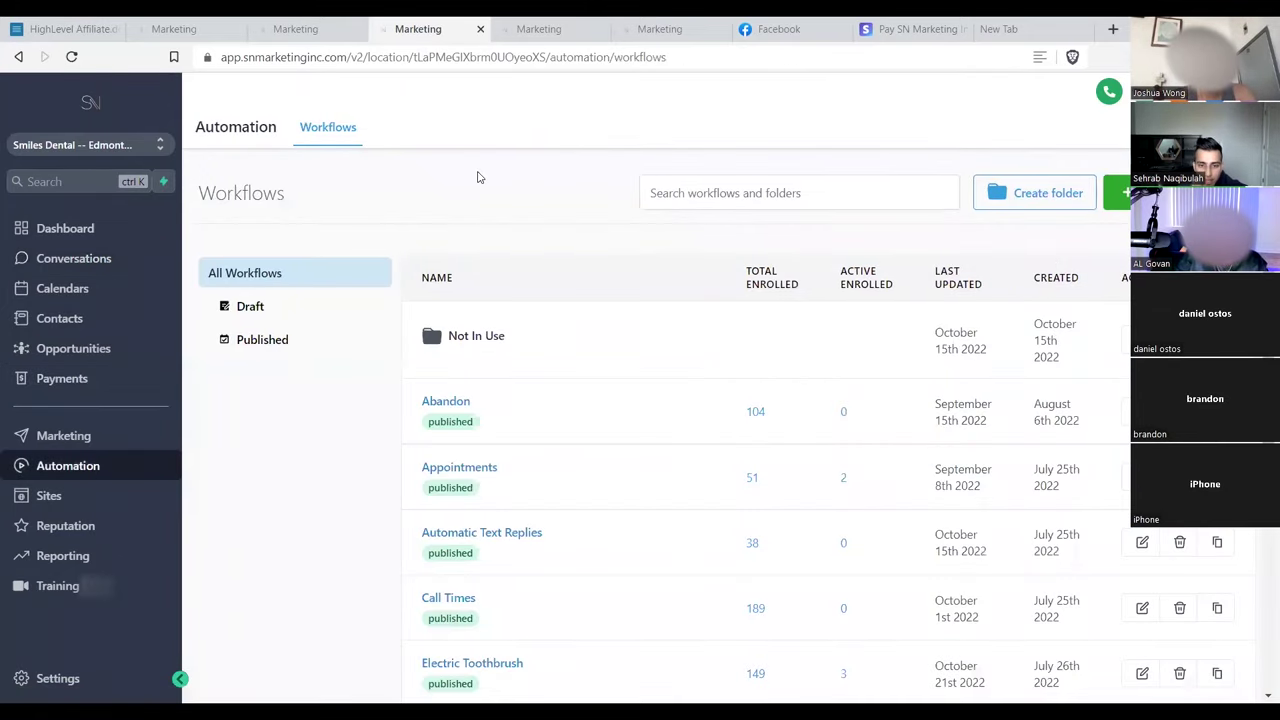
pyautogui.click(533, 541)
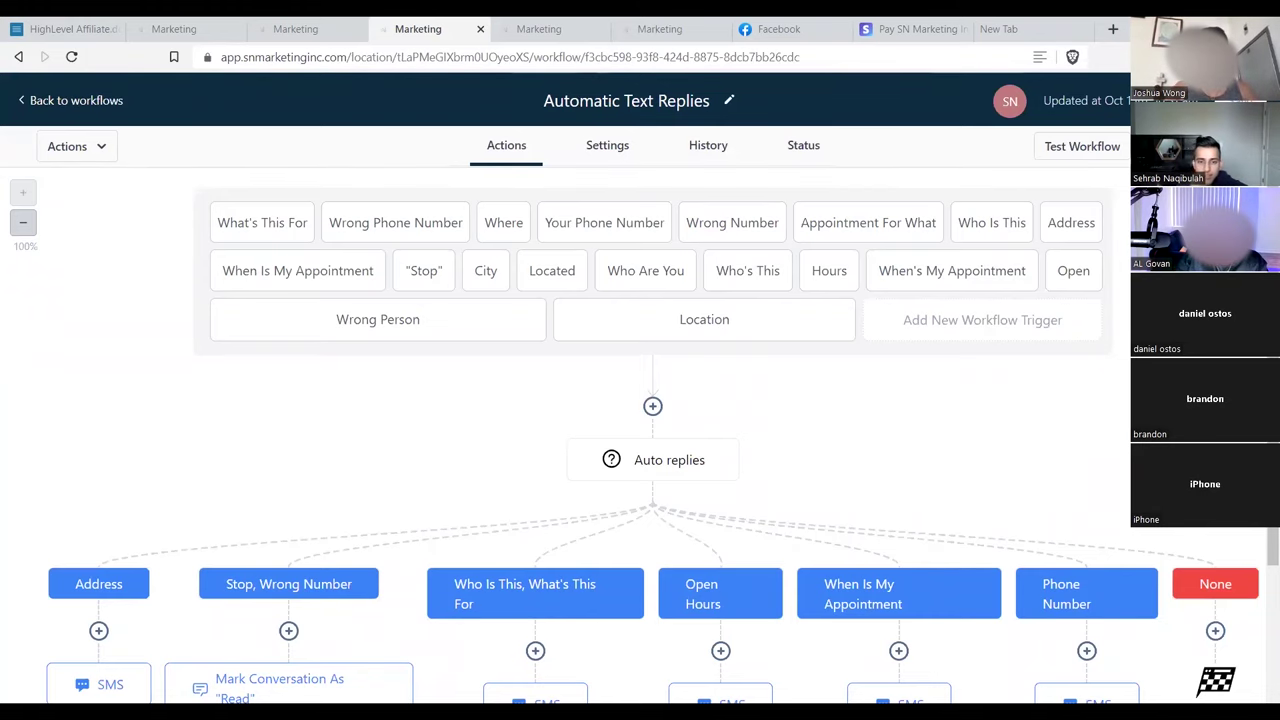
pyautogui.scroll(-1, 511, 647)
pyautogui.scroll(-2, 511, 647)
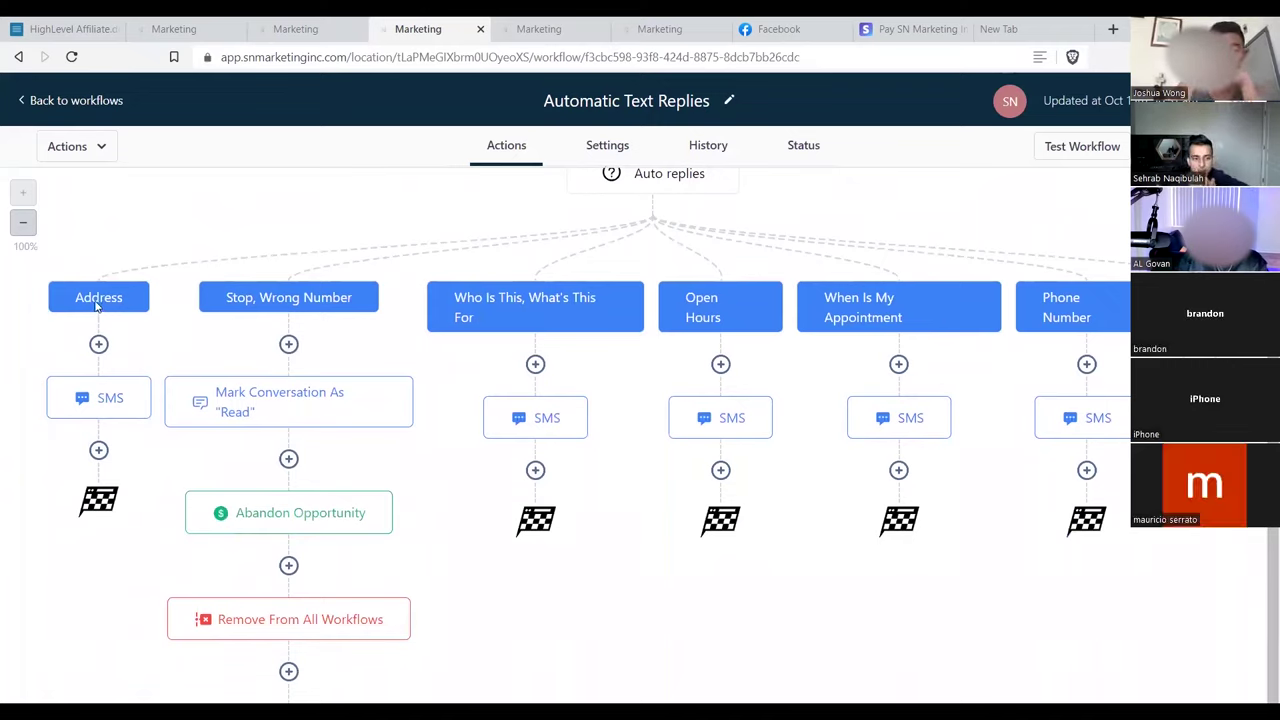
pyautogui.scroll(3, 726, 400)
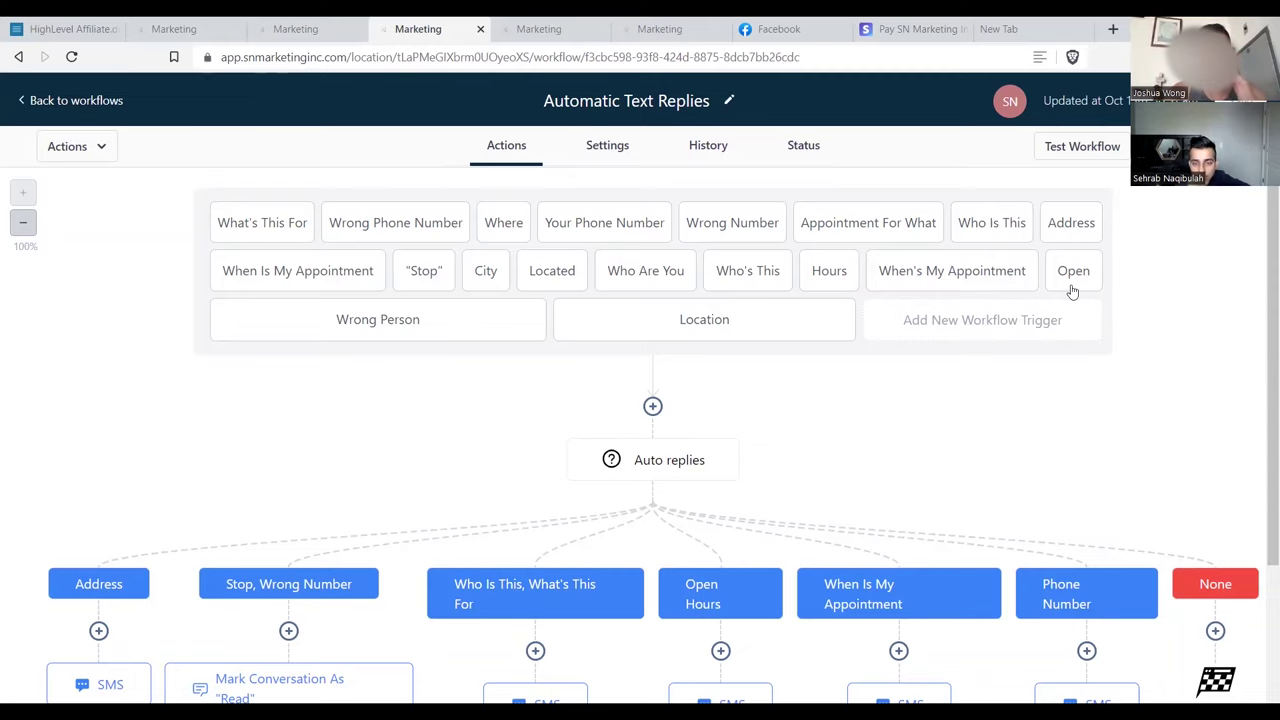
pyautogui.scroll(-2, 1260, 300)
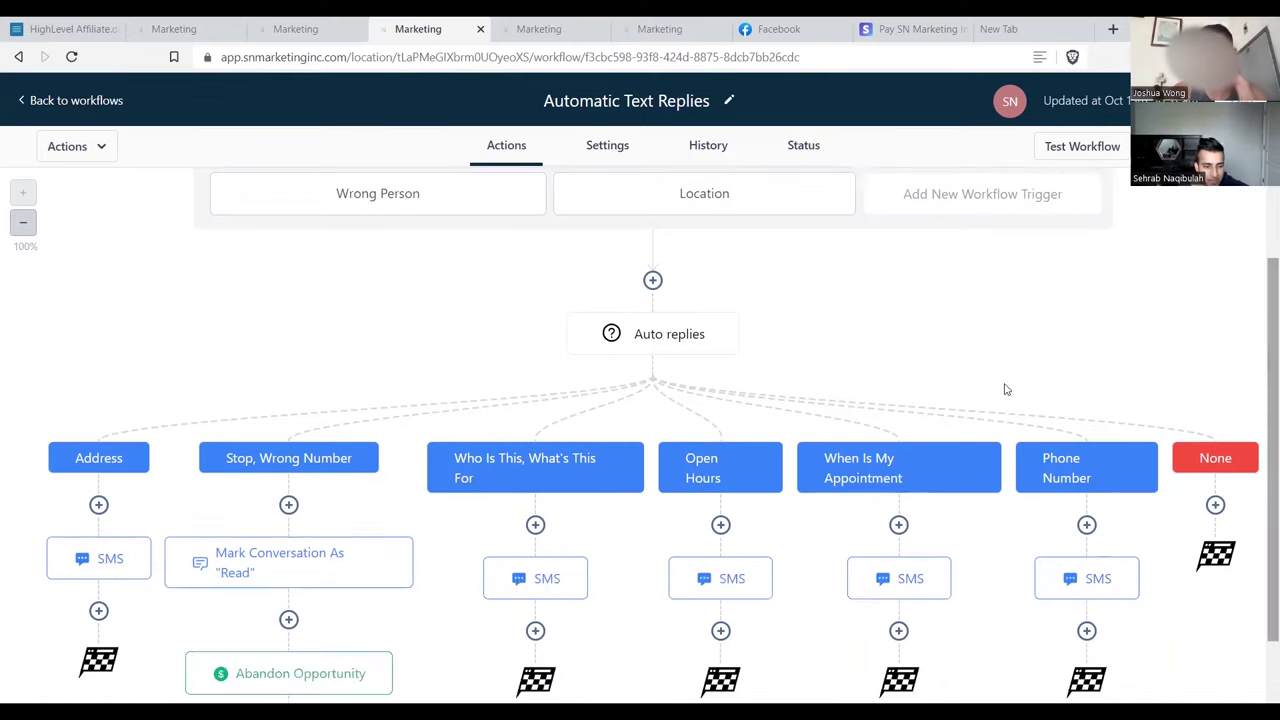
# - Inspect the Address branch's SMS action, close it unsaved, and open the Mark Conversation as "Read" action under Stop, Wrong Number
pyautogui.click(110, 562)
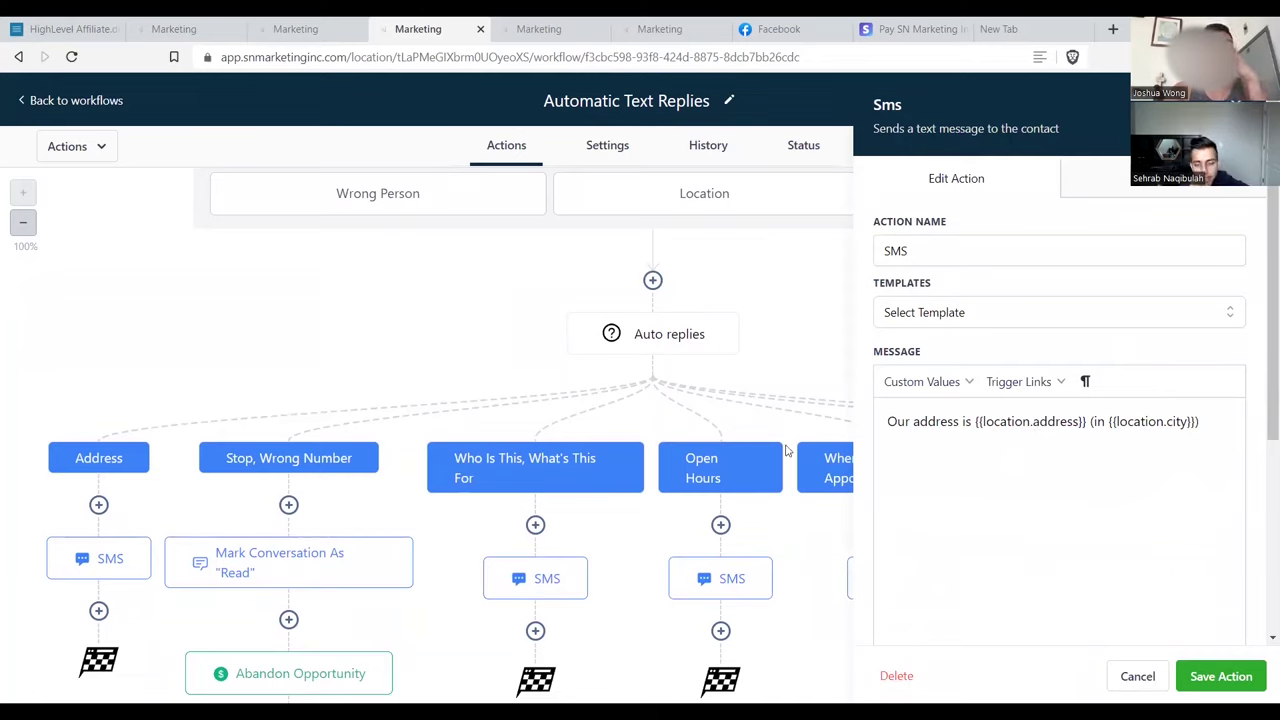
pyautogui.click(1137, 676)
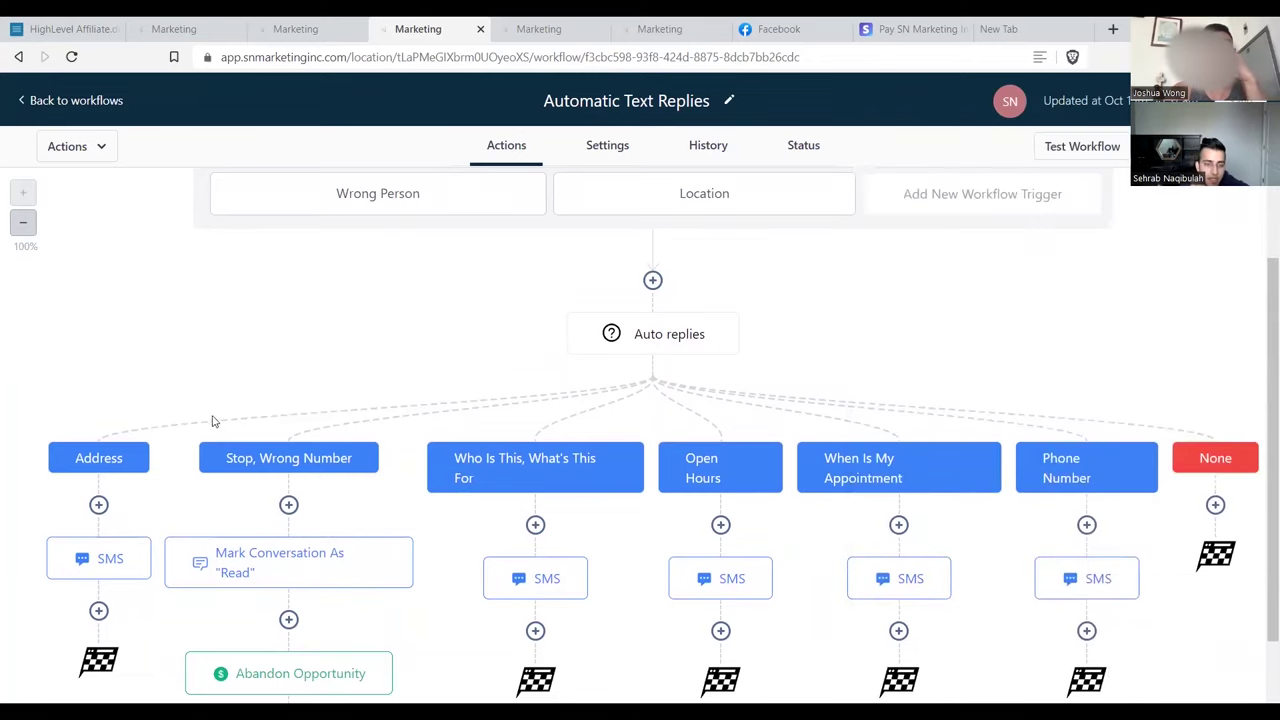
pyautogui.scroll(1, 1240, 380)
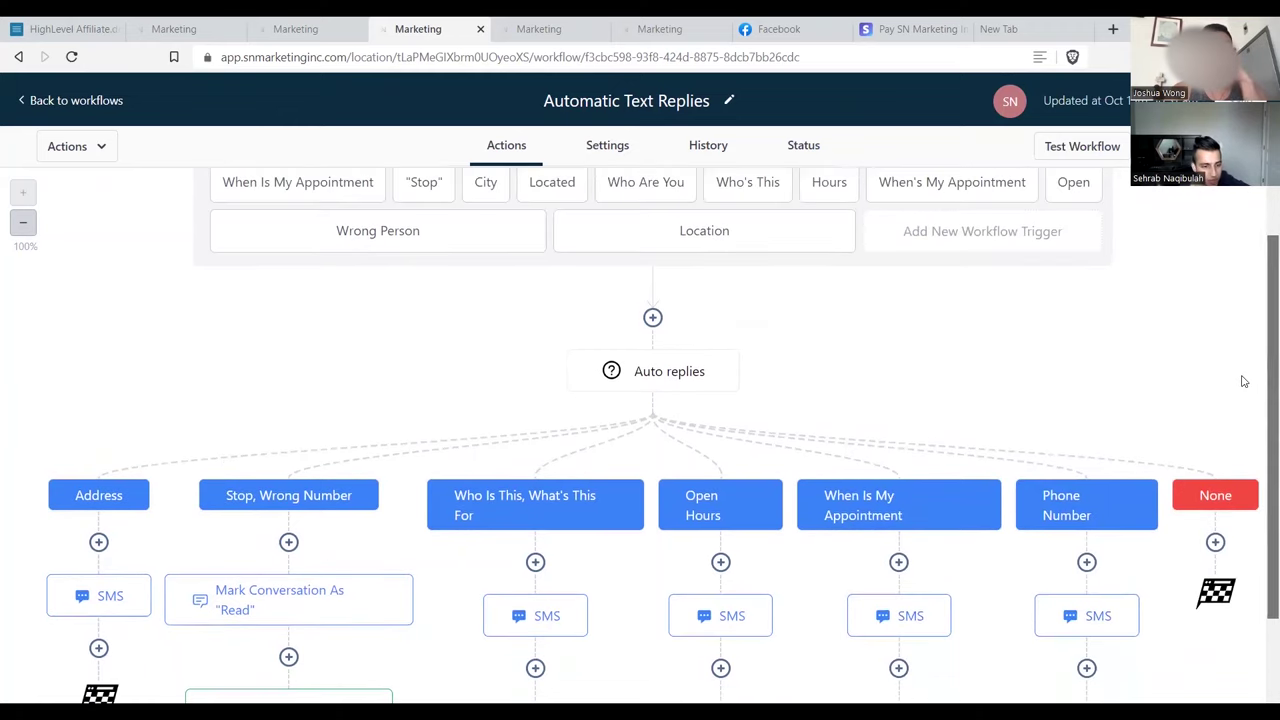
pyautogui.scroll(-2, 1240, 390)
pyautogui.click(310, 556)
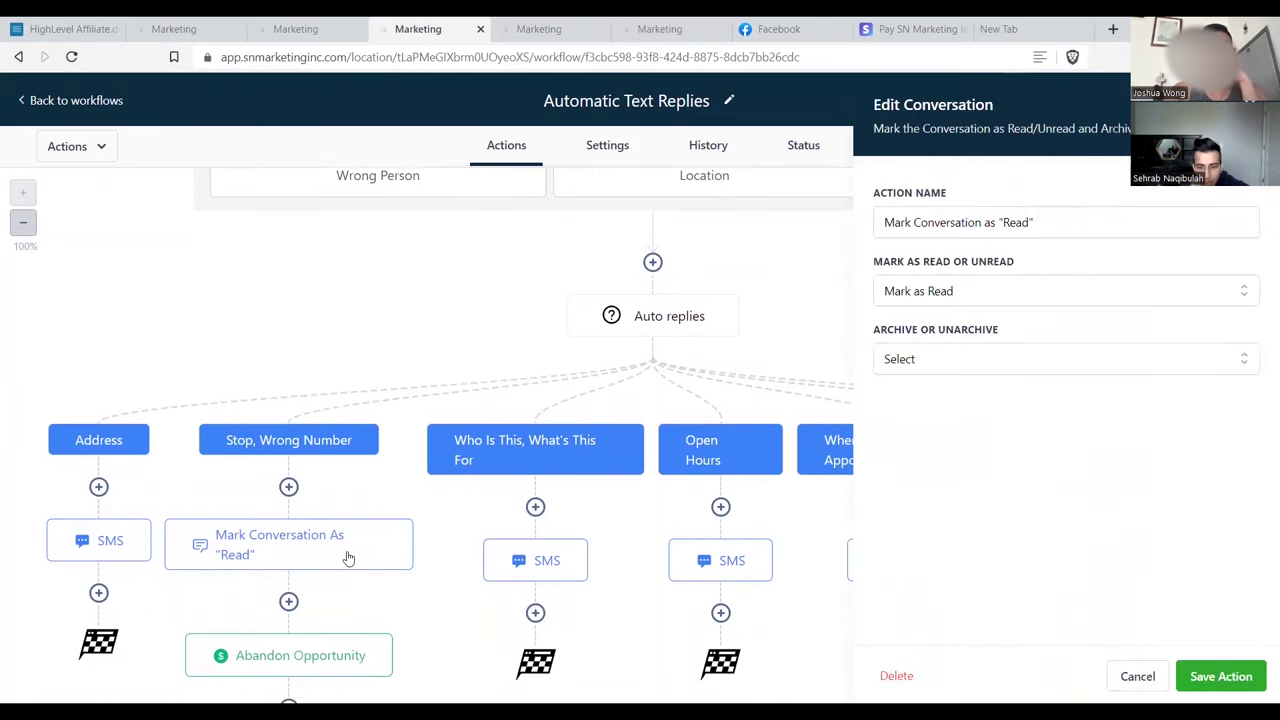
# - Close the Mark Conversation as "Read" action unsaved and inspect the Abandon Opportunity action's settings in the Stop, Wrong Number branch
pyautogui.click(1137, 676)
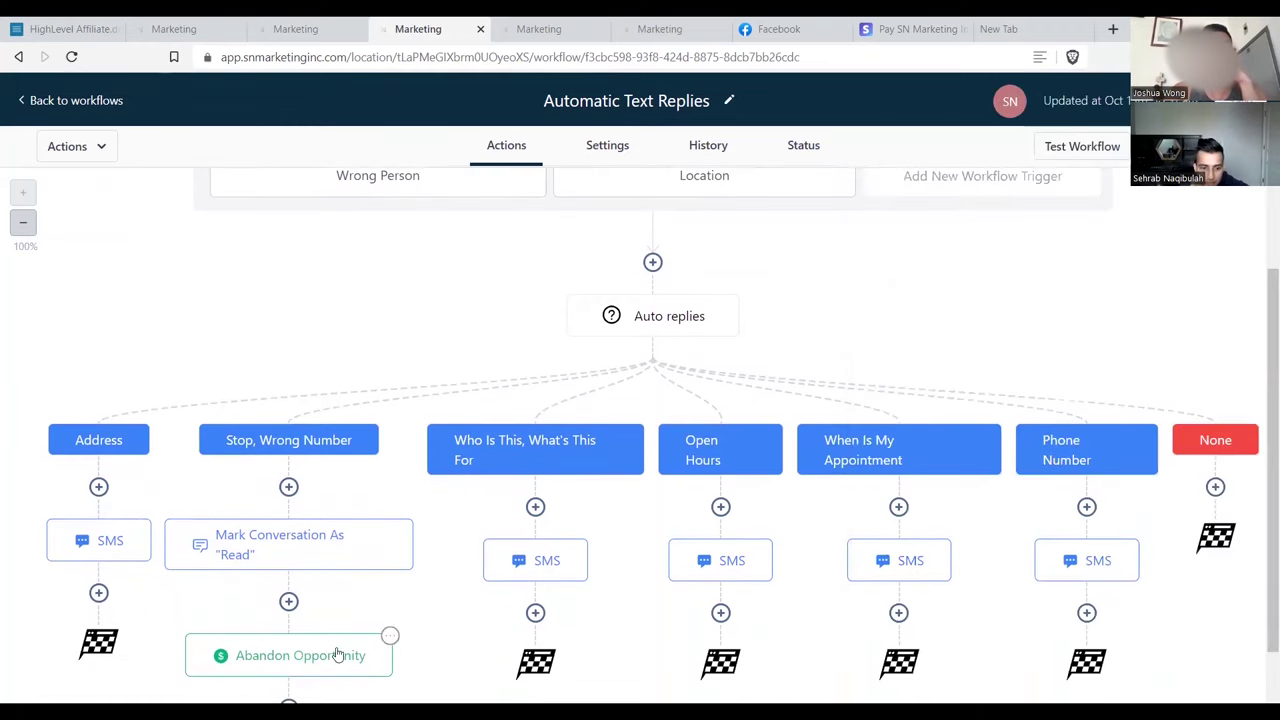
pyautogui.click(335, 652)
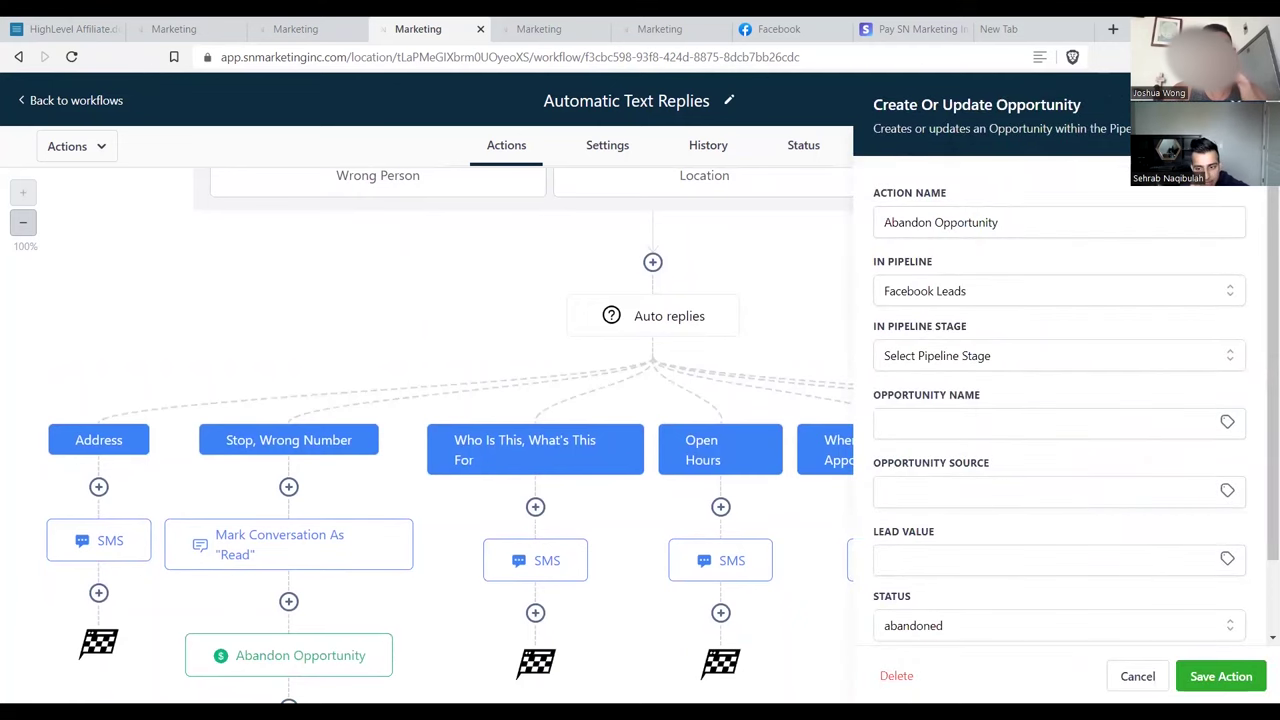
pyautogui.press('Escape')
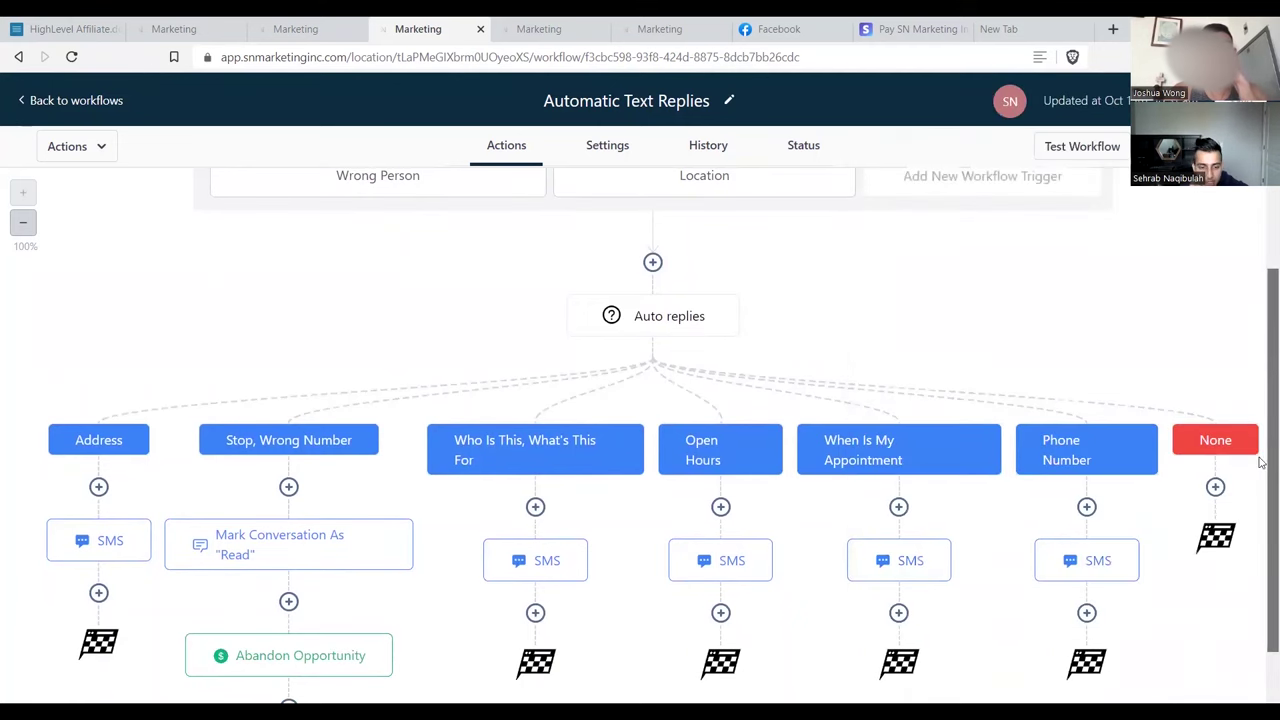
pyautogui.scroll(-2, 1262, 432)
pyautogui.scroll(2, 1262, 432)
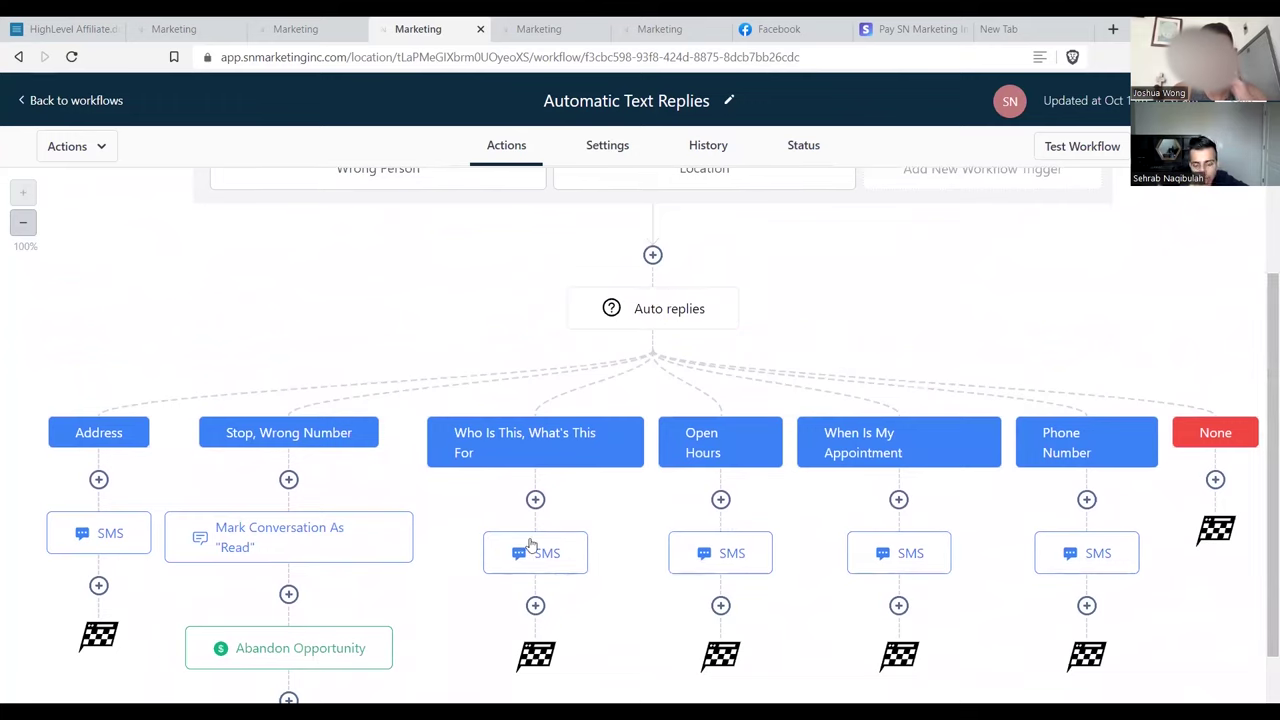
# - Inspect the SMS replies of the Who Is This, What's This For and Open Hours branches without saving changes
pyautogui.click(531, 548)
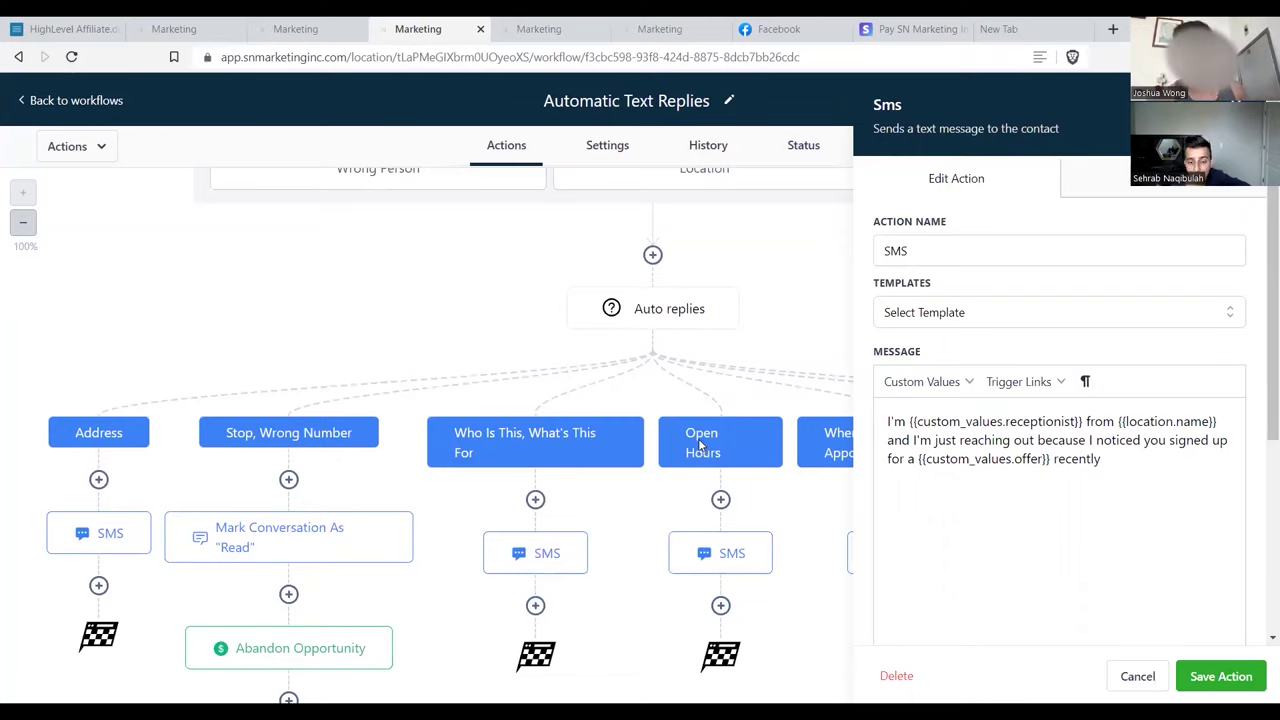
pyautogui.click(712, 555)
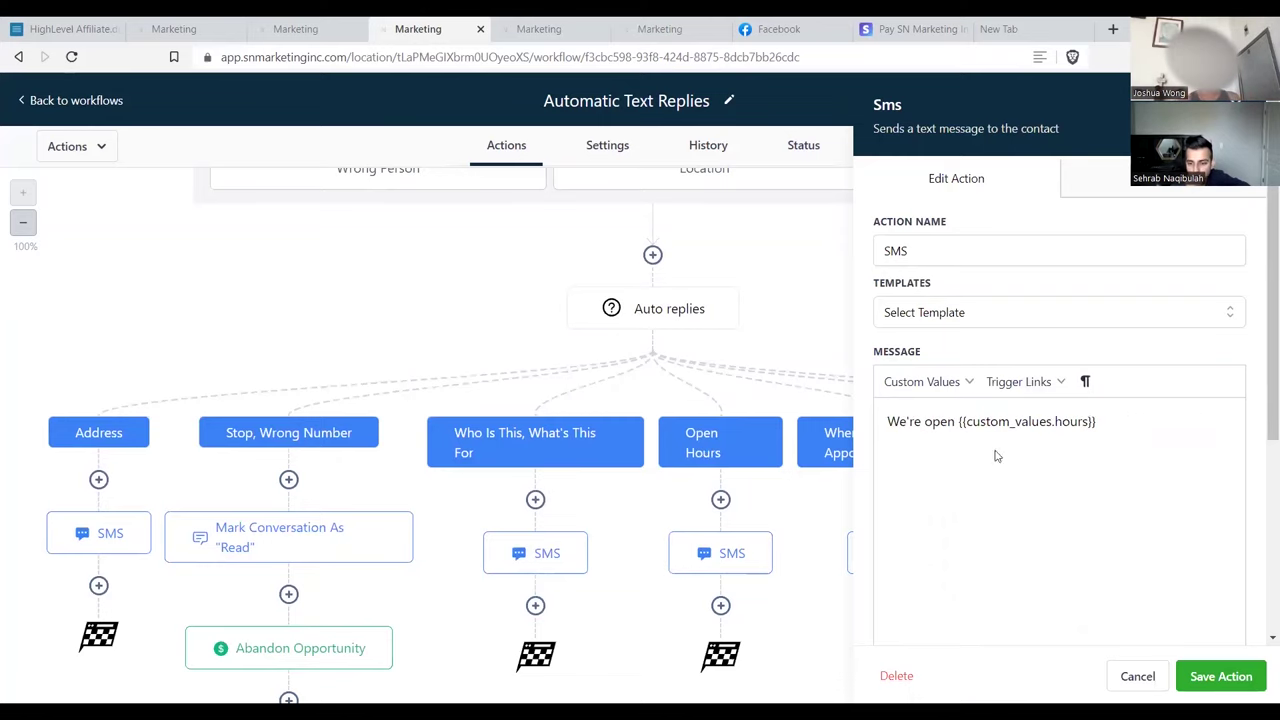
pyautogui.click(1137, 677)
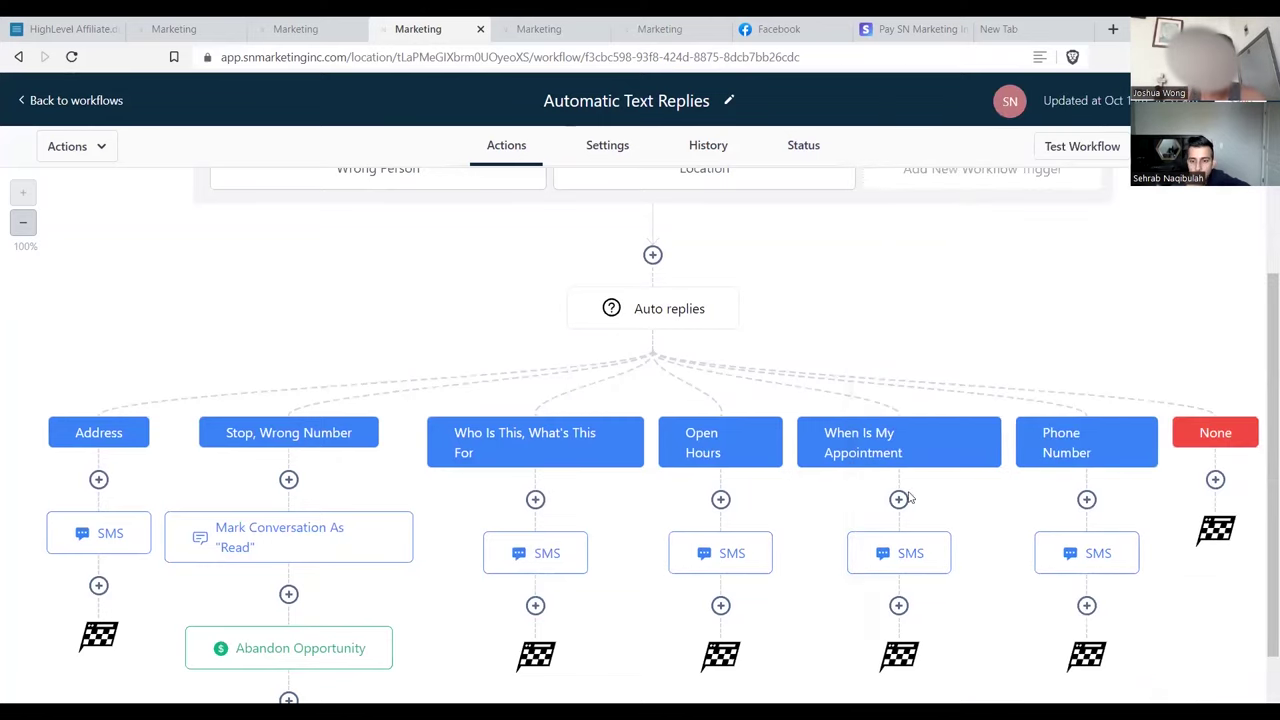
# - Inspect the SMS replies of the When Is My Appointment and Phone Number branches, and review the whole workflow
pyautogui.click(900, 556)
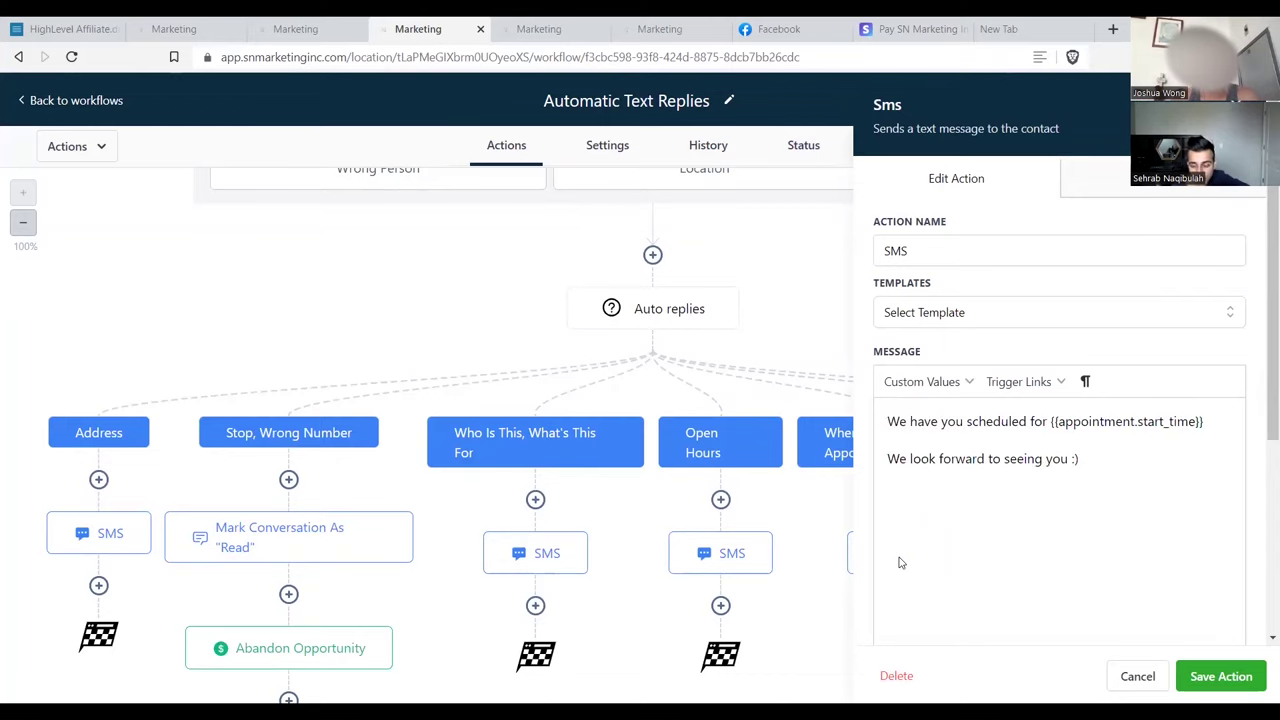
pyautogui.click(1215, 676)
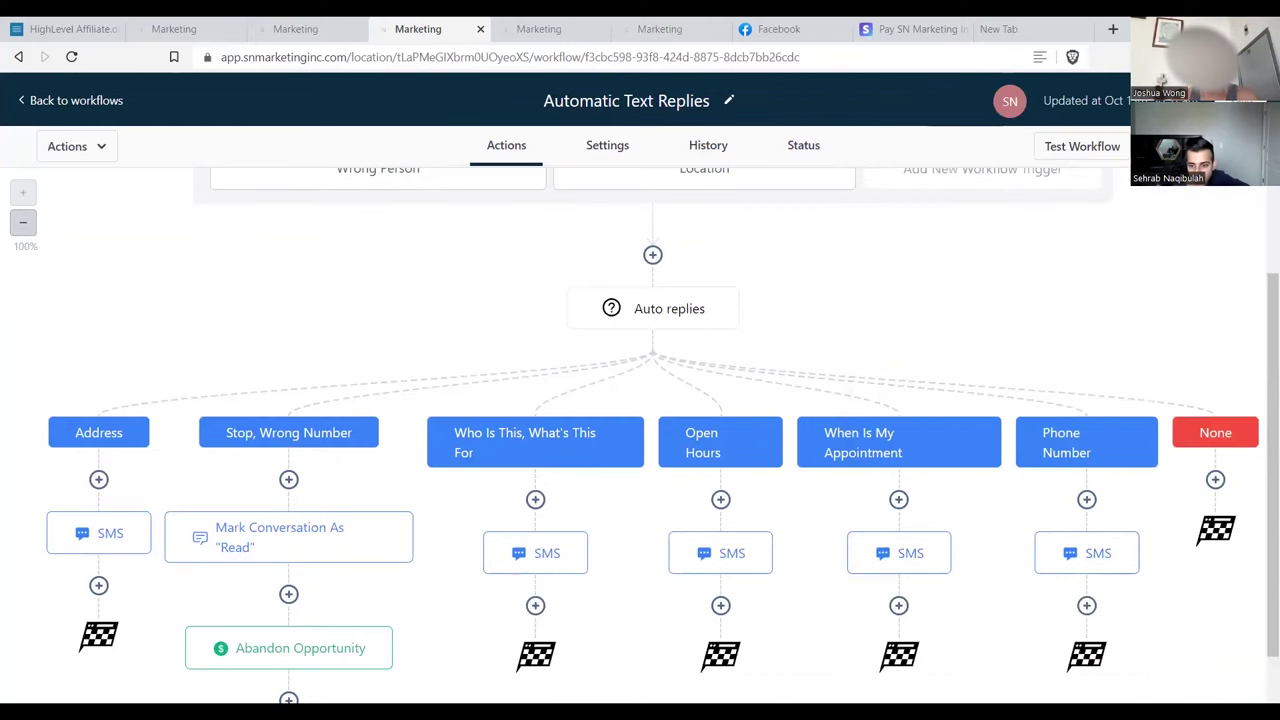
pyautogui.click(1081, 563)
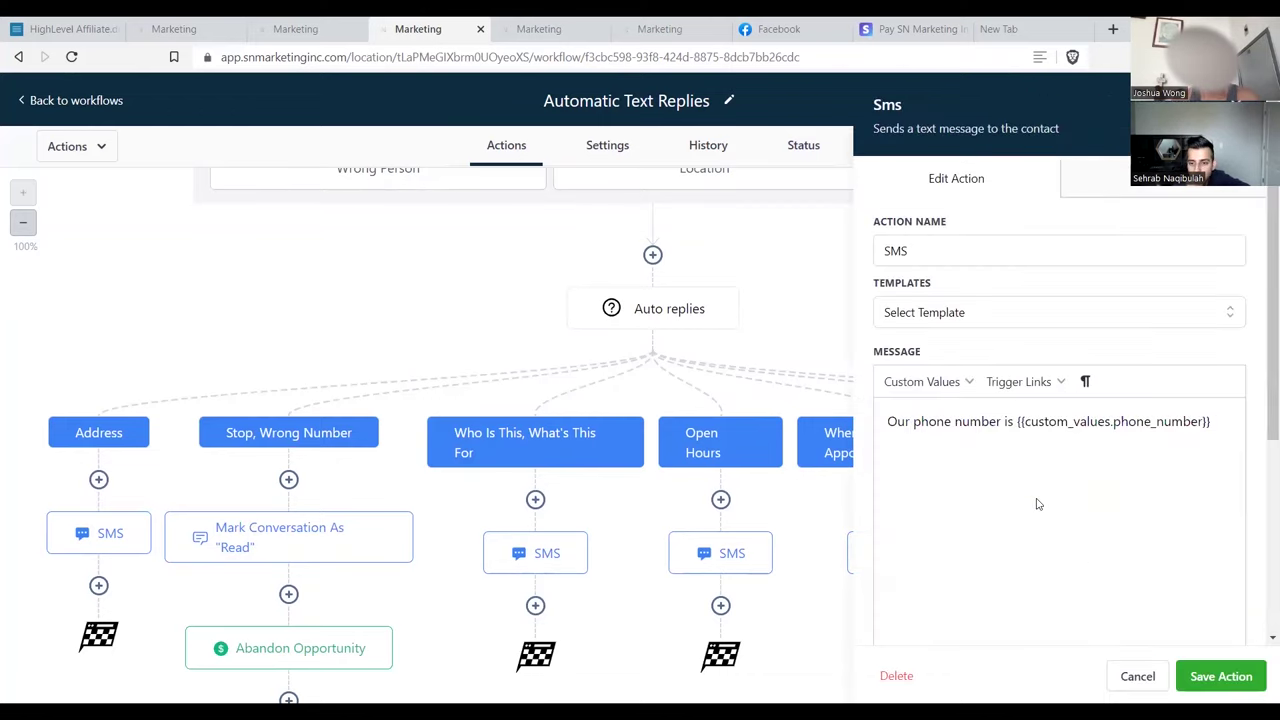
pyautogui.moveTo(888, 421); pyautogui.dragTo(1210, 425)
pyautogui.click(1130, 676)
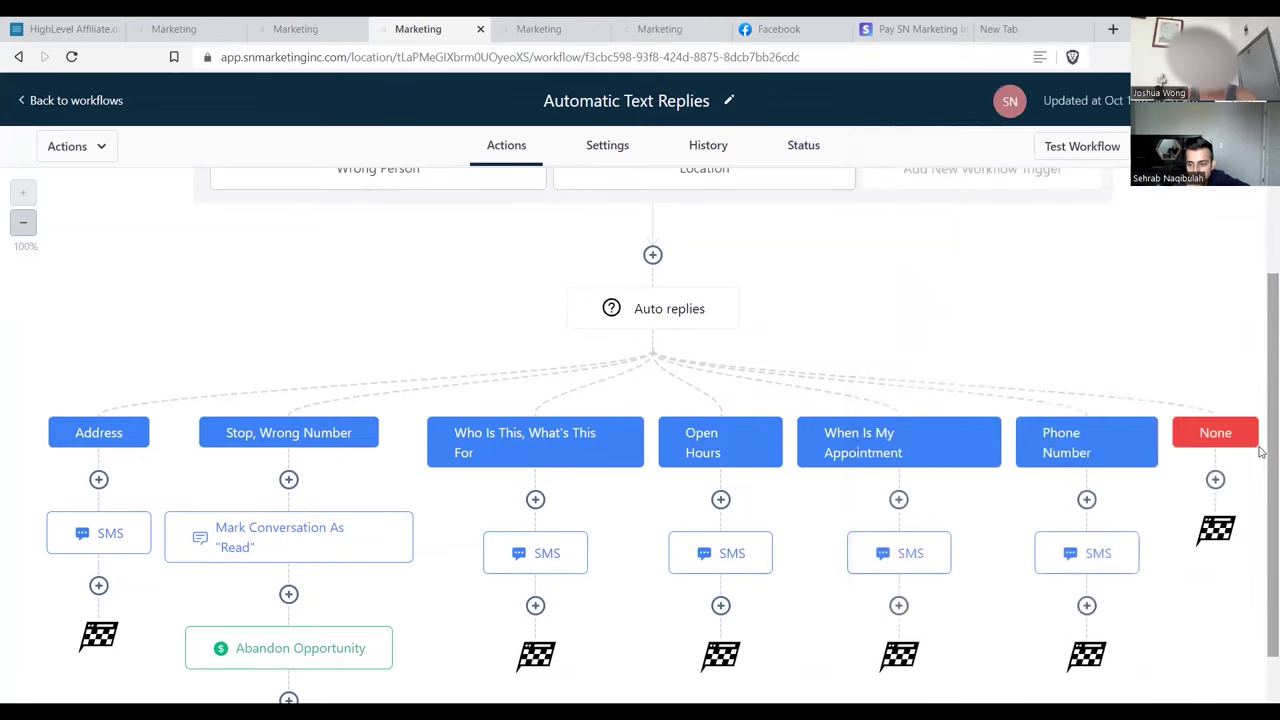
pyautogui.scroll(-1, 1262, 458)
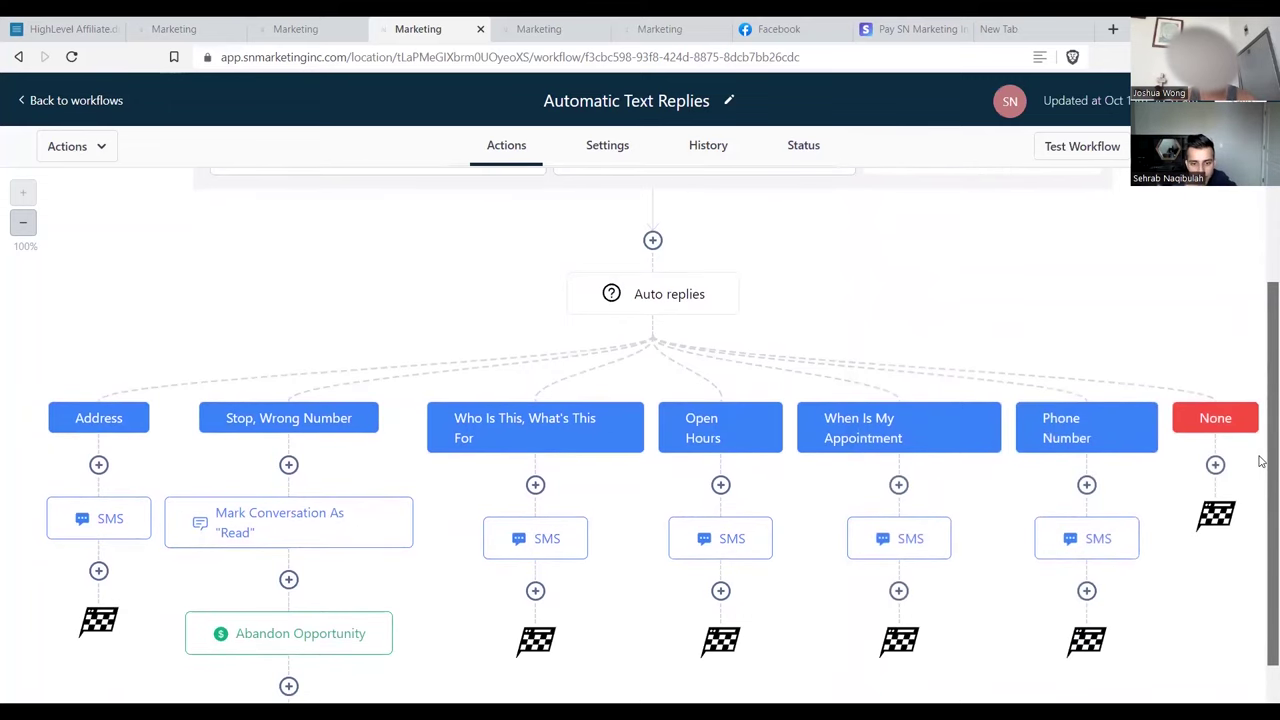
pyautogui.scroll(3, 228, 268)
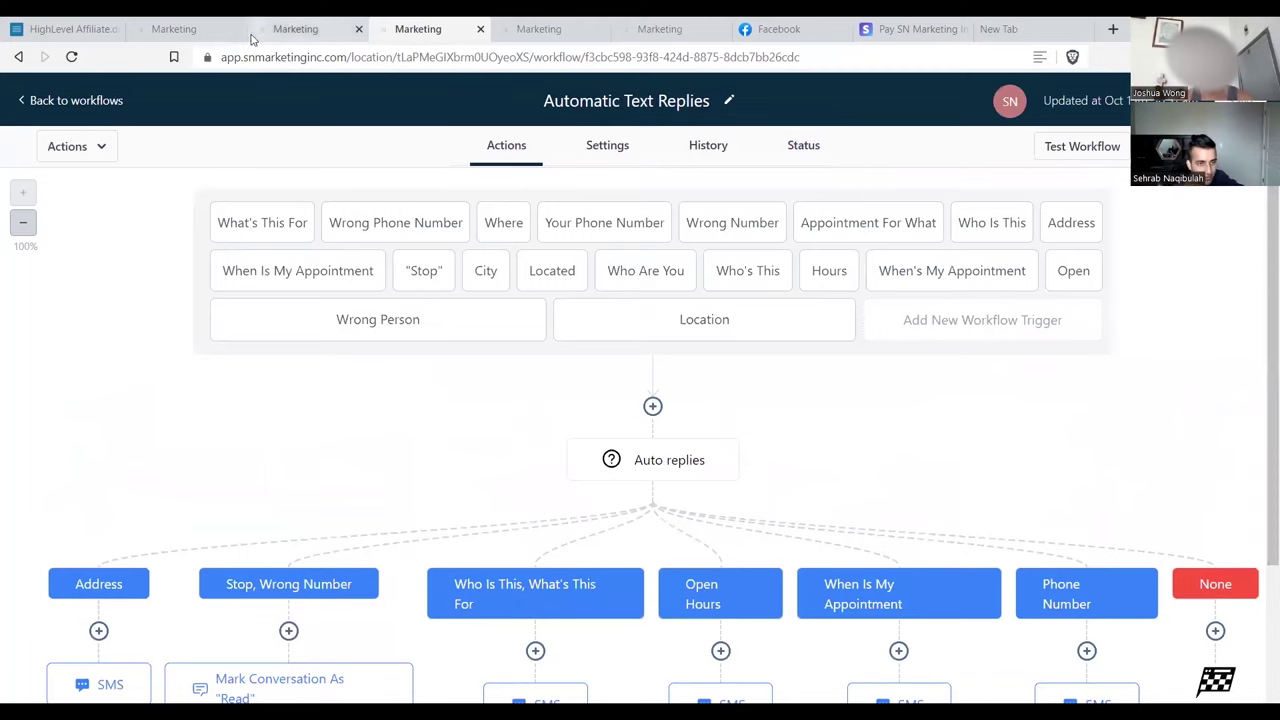
# - Leave the workflow and open the Custom Values settings of the Smiles Dental account
pyautogui.click(56, 108)
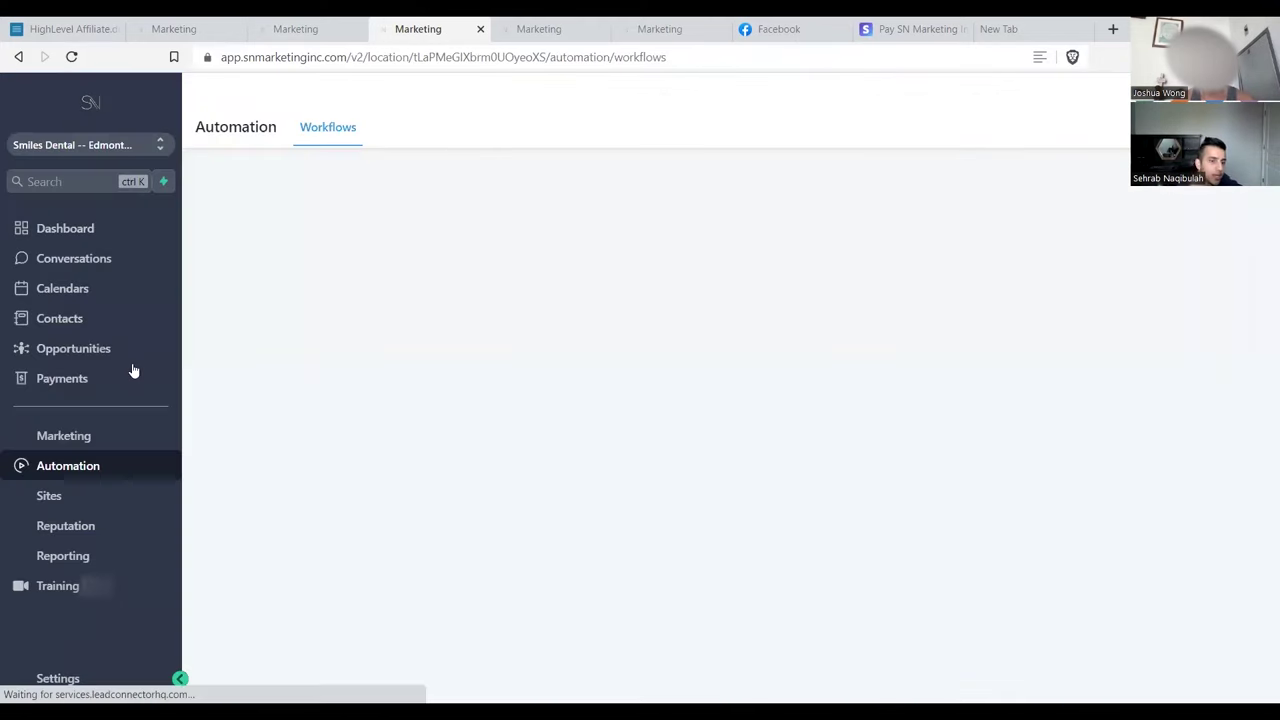
pyautogui.click(86, 680)
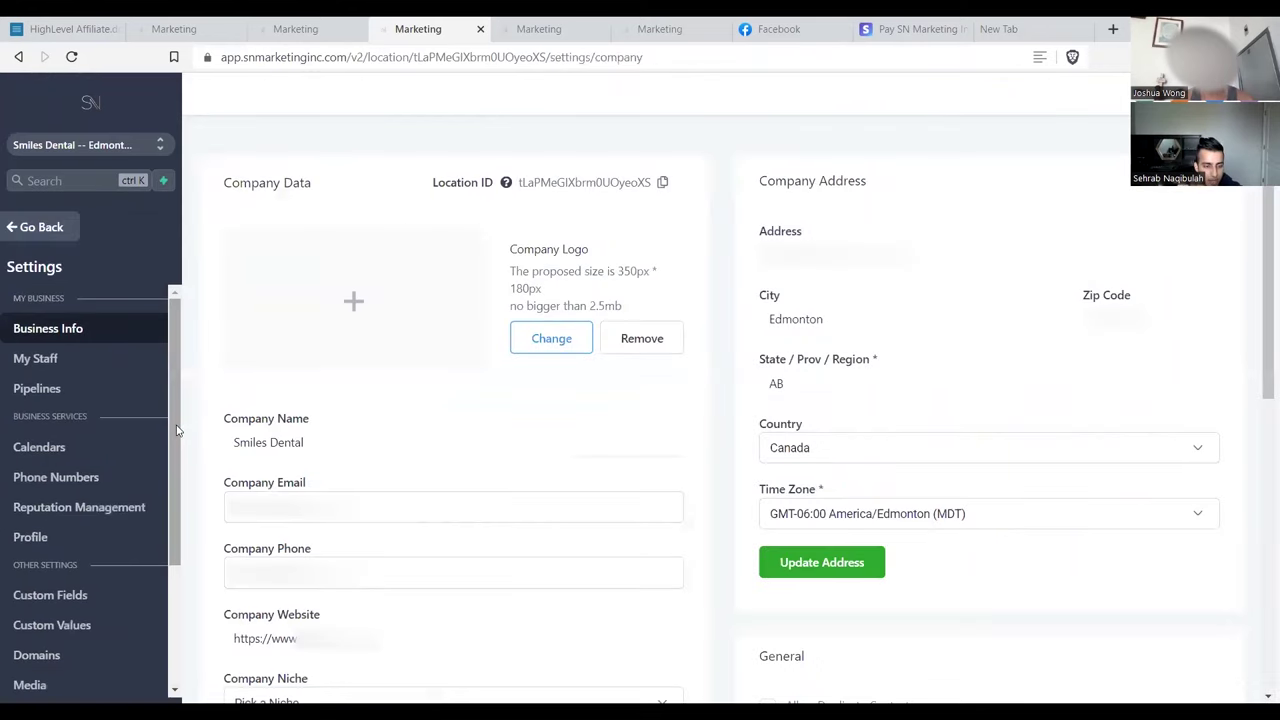
pyautogui.scroll(-2, 174, 430)
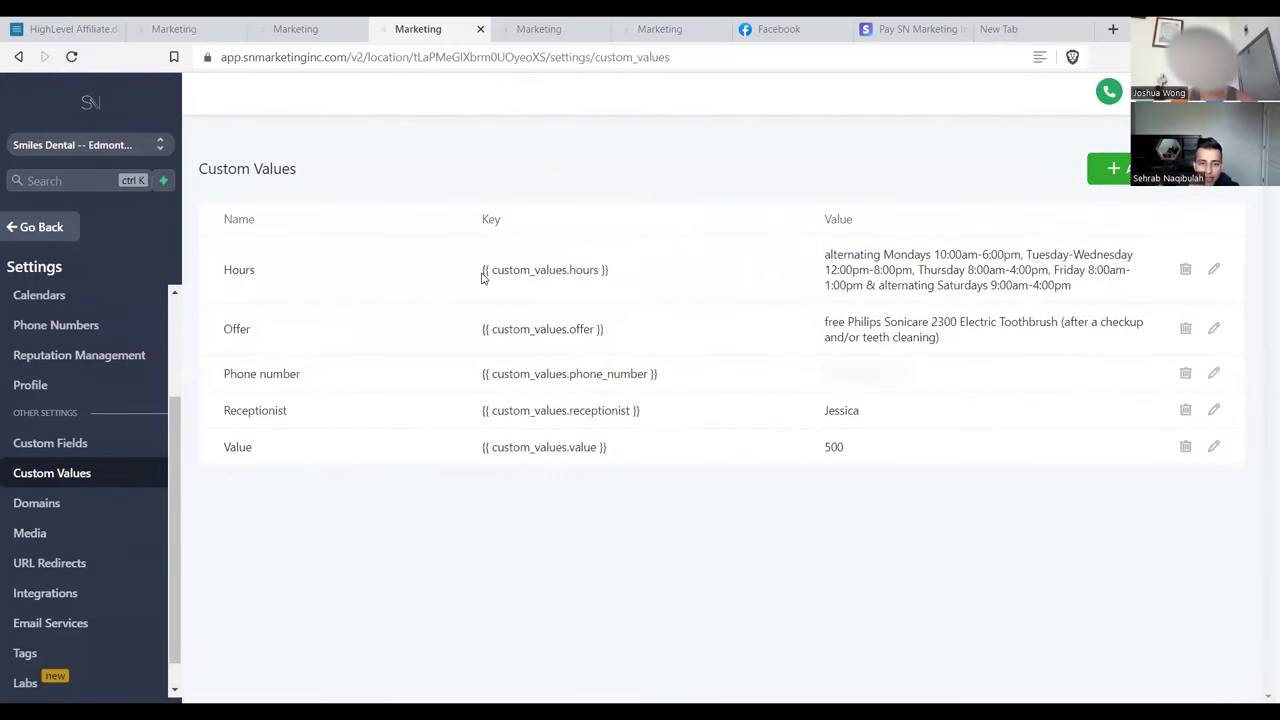
# - Highlight the Hours key and its value, the Offer text and the Value amount in the custom values list
pyautogui.moveTo(481, 276); pyautogui.dragTo(639, 279)
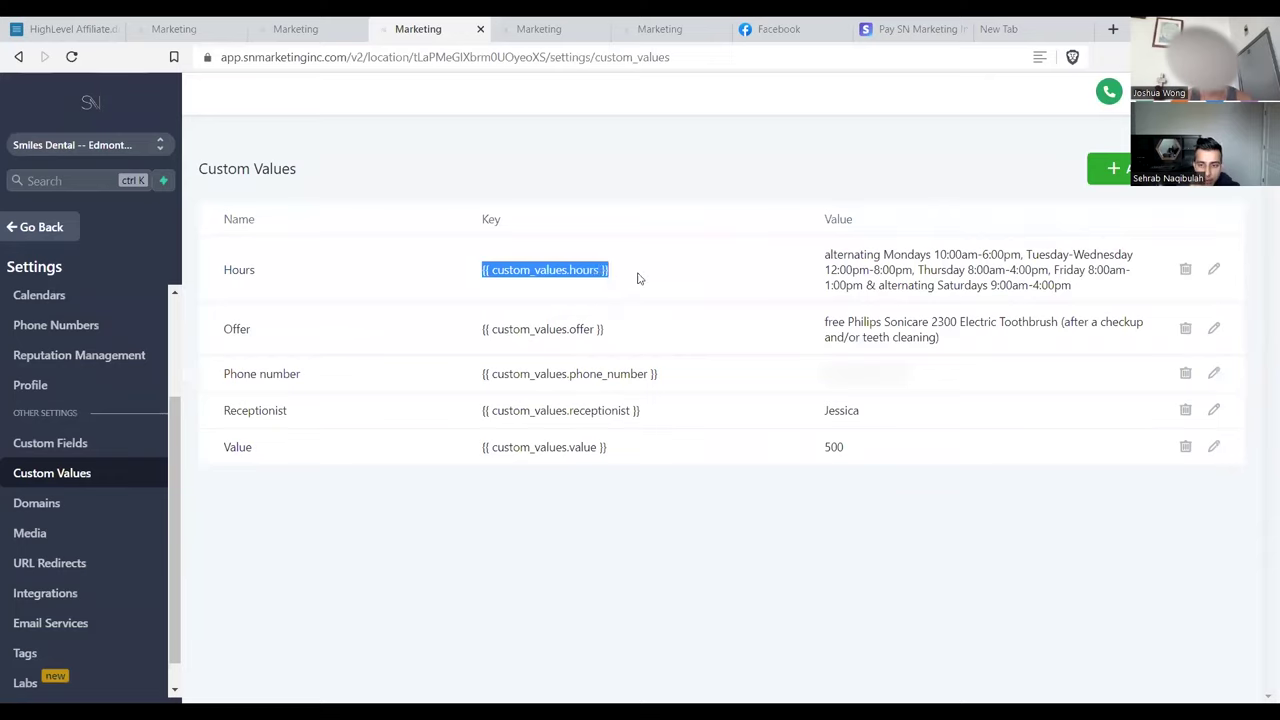
pyautogui.doubleClick(852, 255)
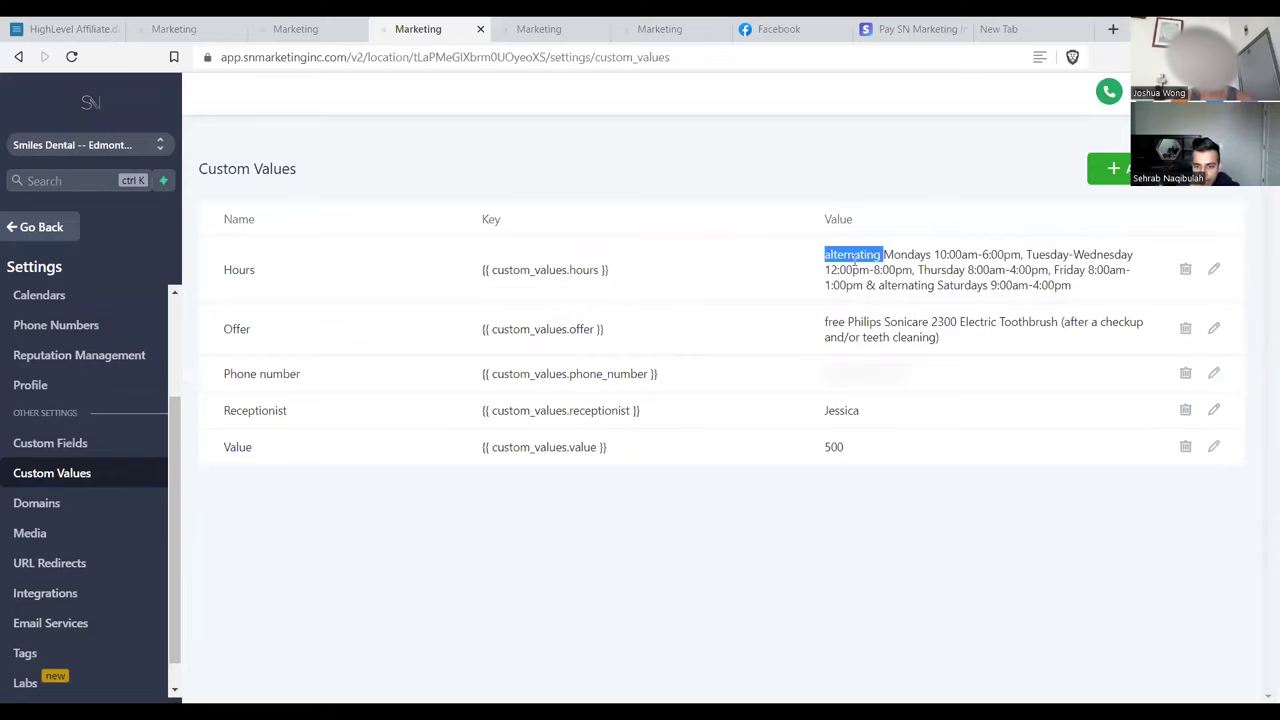
pyautogui.doubleClick(890, 322)
pyautogui.click(890, 322)
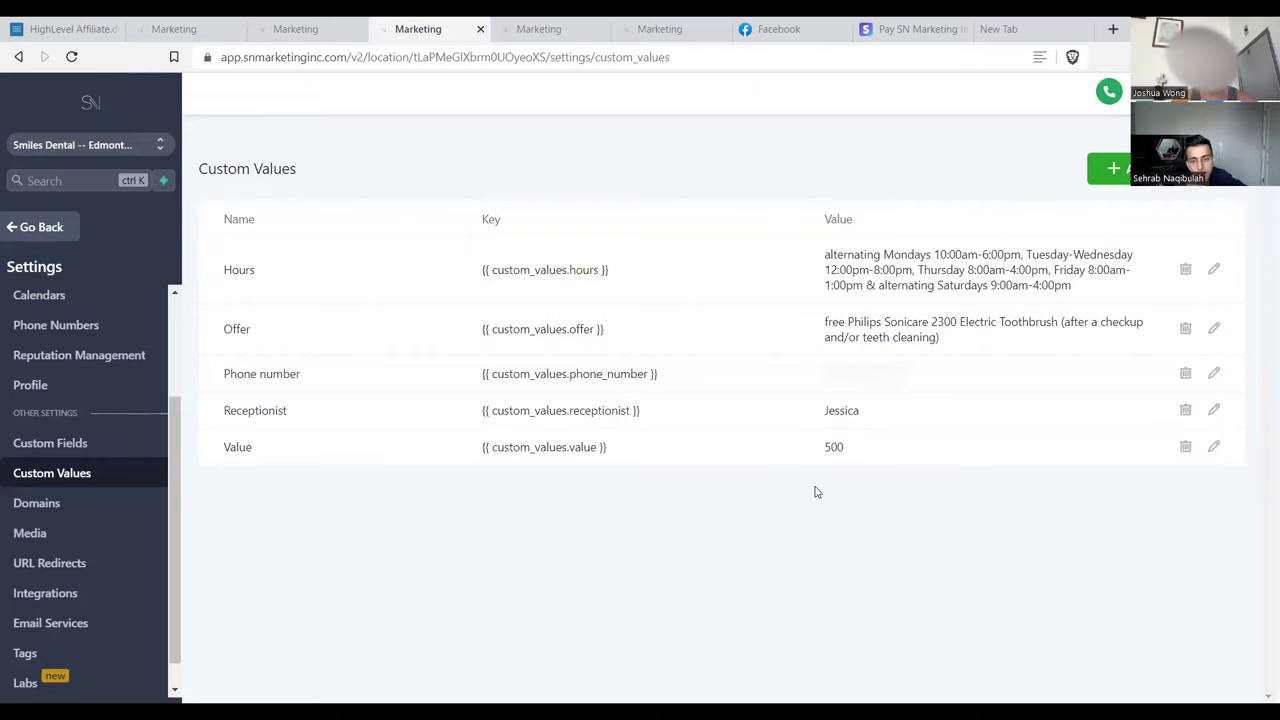
pyautogui.doubleClick(831, 446)
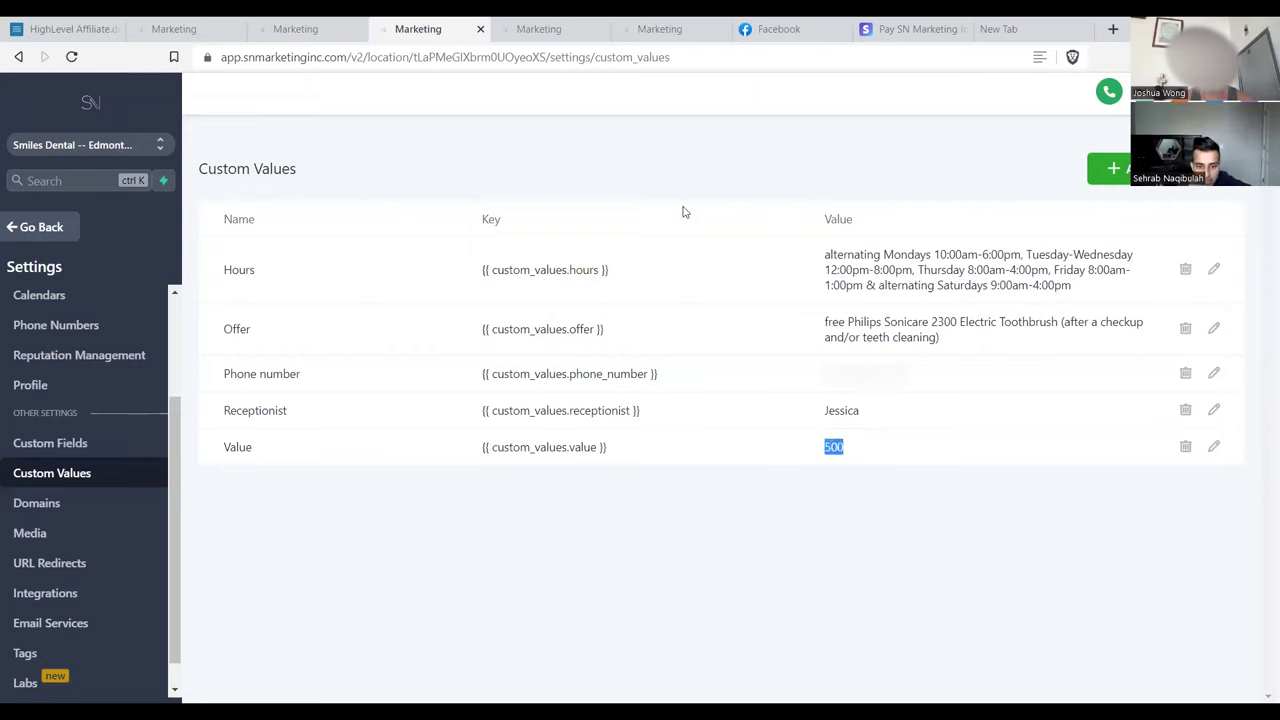
pyautogui.click(440, 470)
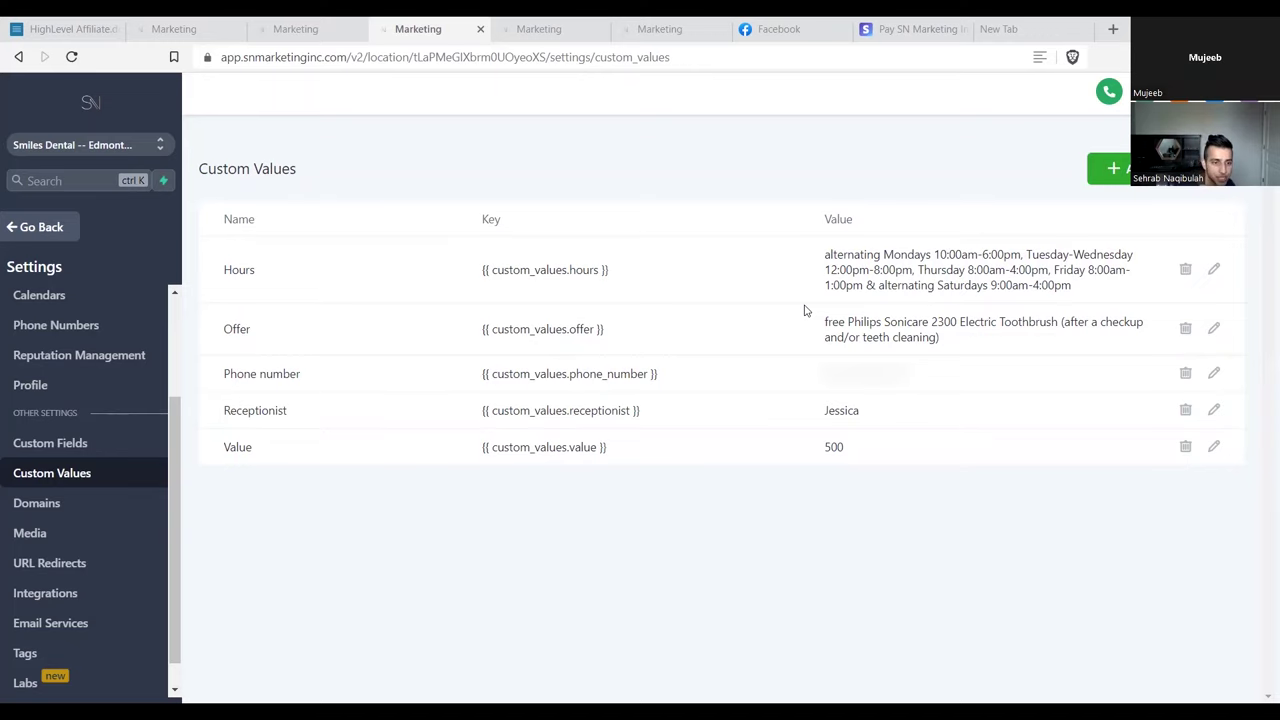
# - Switch to the LibreOffice Impress presentation and show the HighLevel Basics and Pay Per Show slides
pyautogui.click(117, 600)
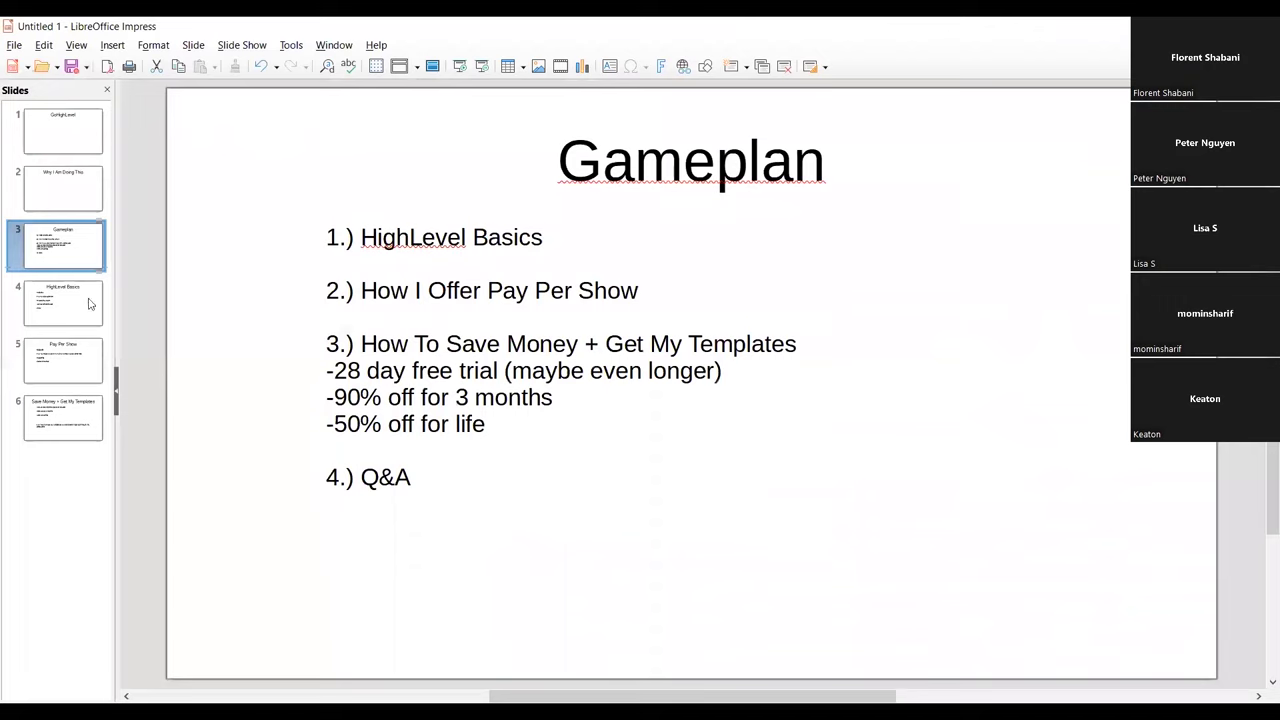
pyautogui.press('Down')
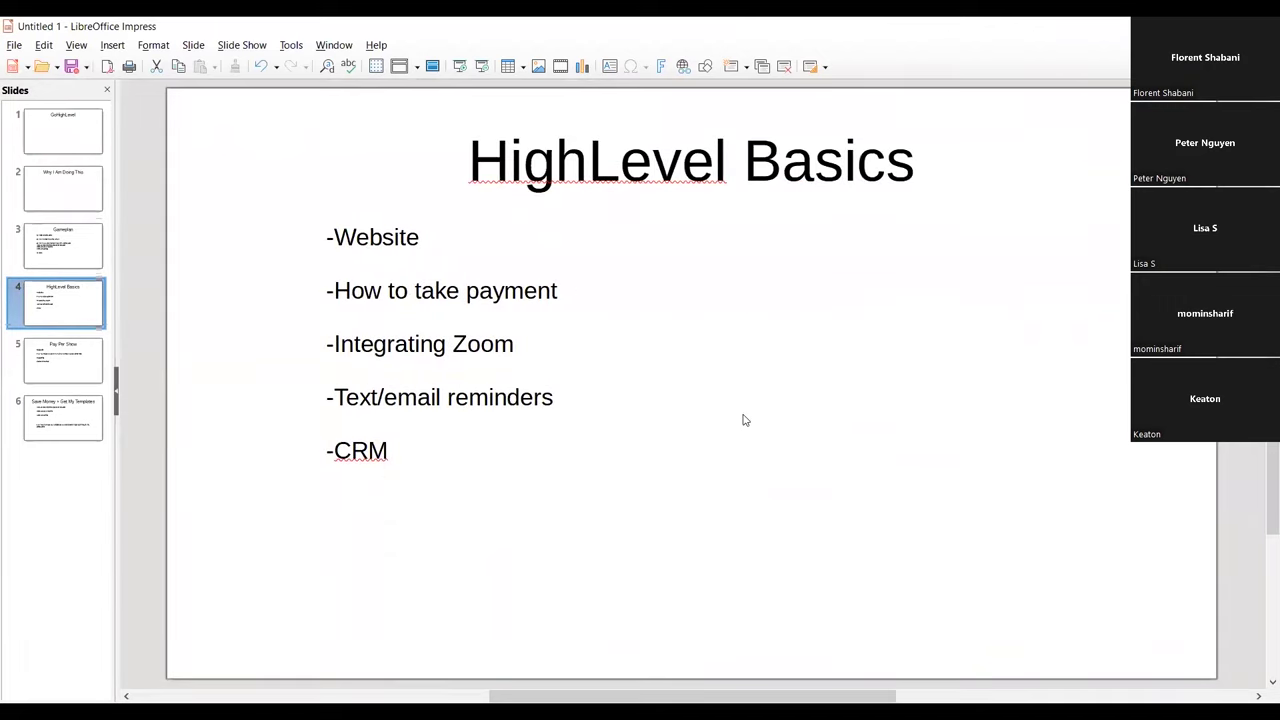
pyautogui.click(80, 352)
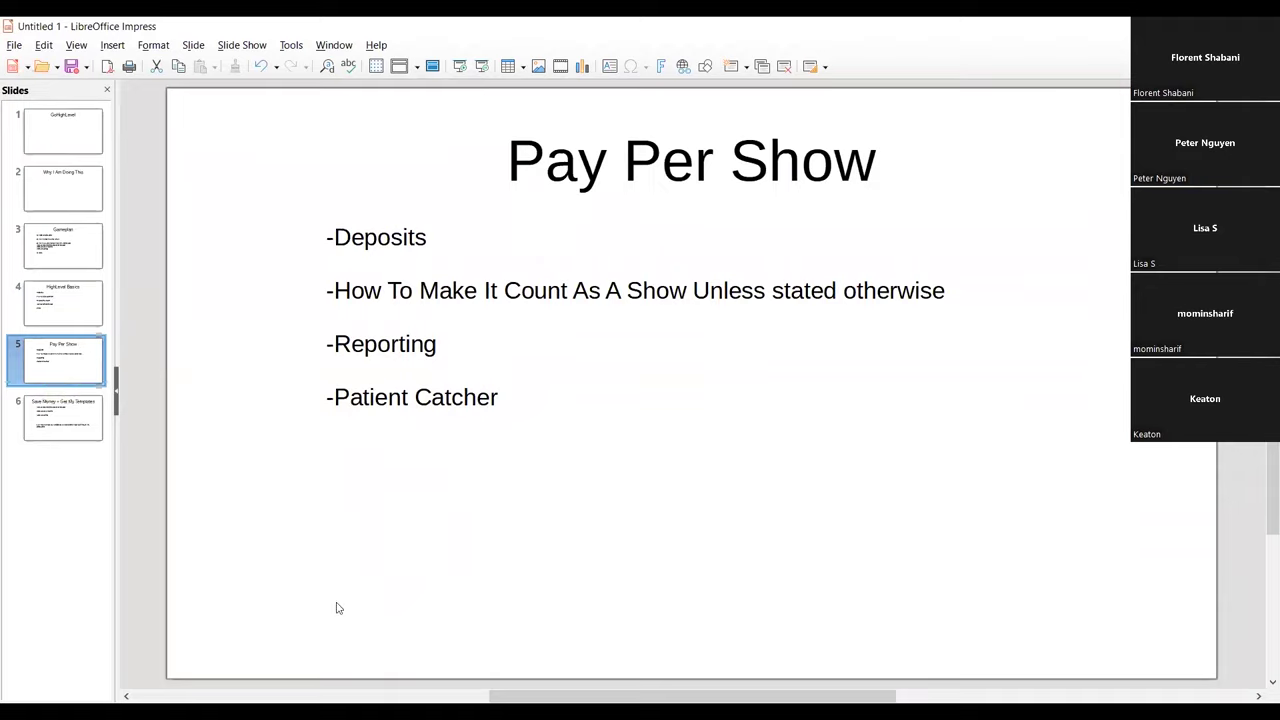
# - Switch to the browser, open snmarketinginc.com in the empty tab, and show the website's chat widget form
pyautogui.hotkey('alt', 'Tab')
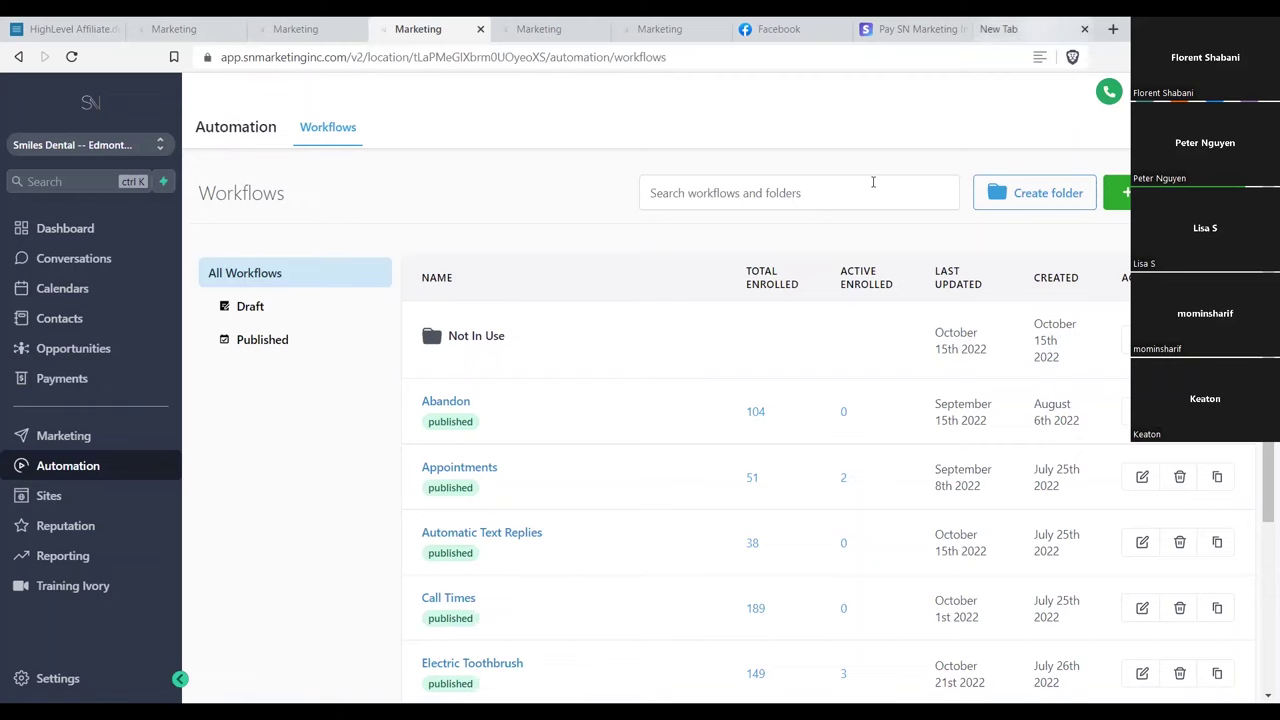
pyautogui.hotkey('ctrl', '9')
pyautogui.write('sn')
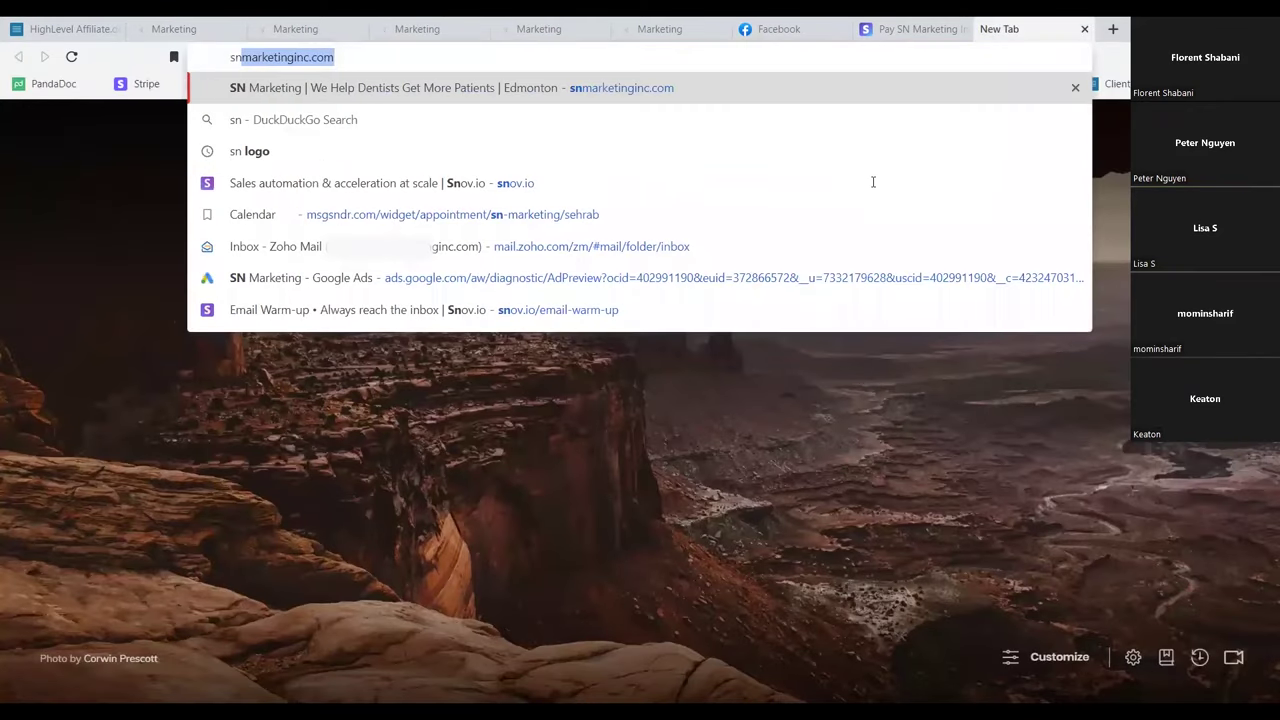
pyautogui.press('Return')
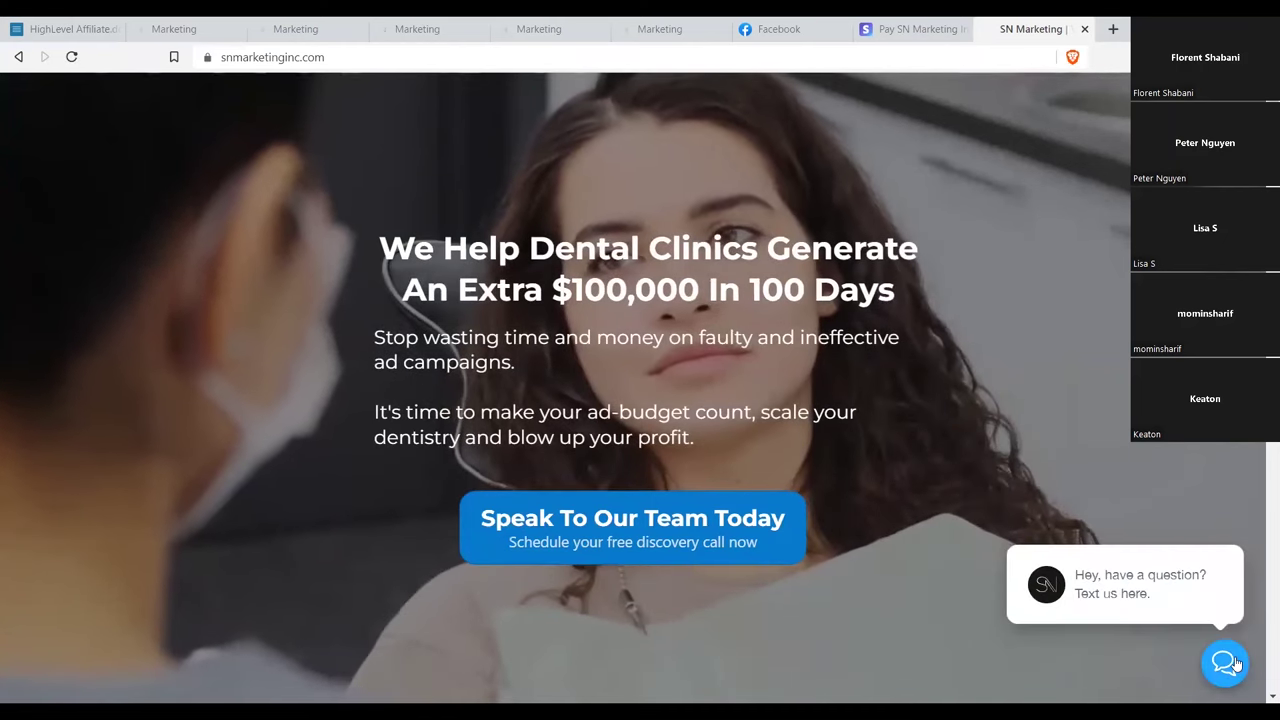
pyautogui.click(1230, 660)
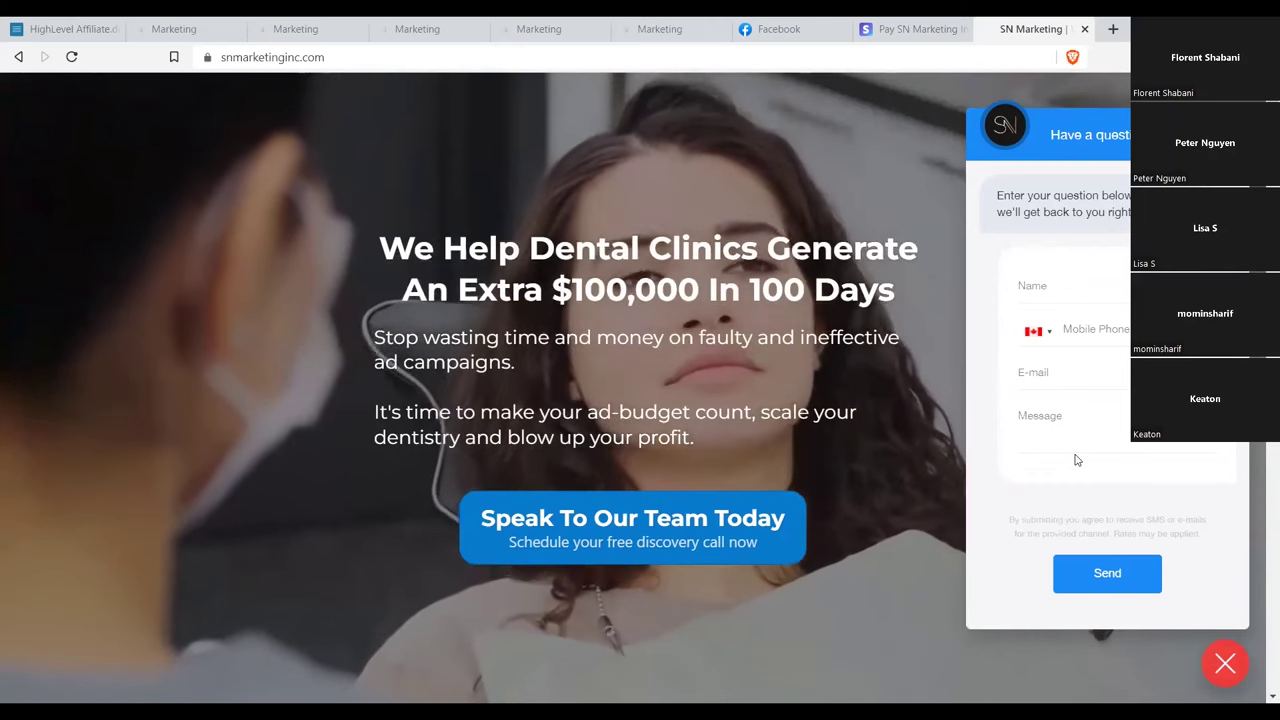
# - Switch to the agency Billing settings and display all options for modifying or cancelling the subscription
pyautogui.hotkey('alt', 'Tab')
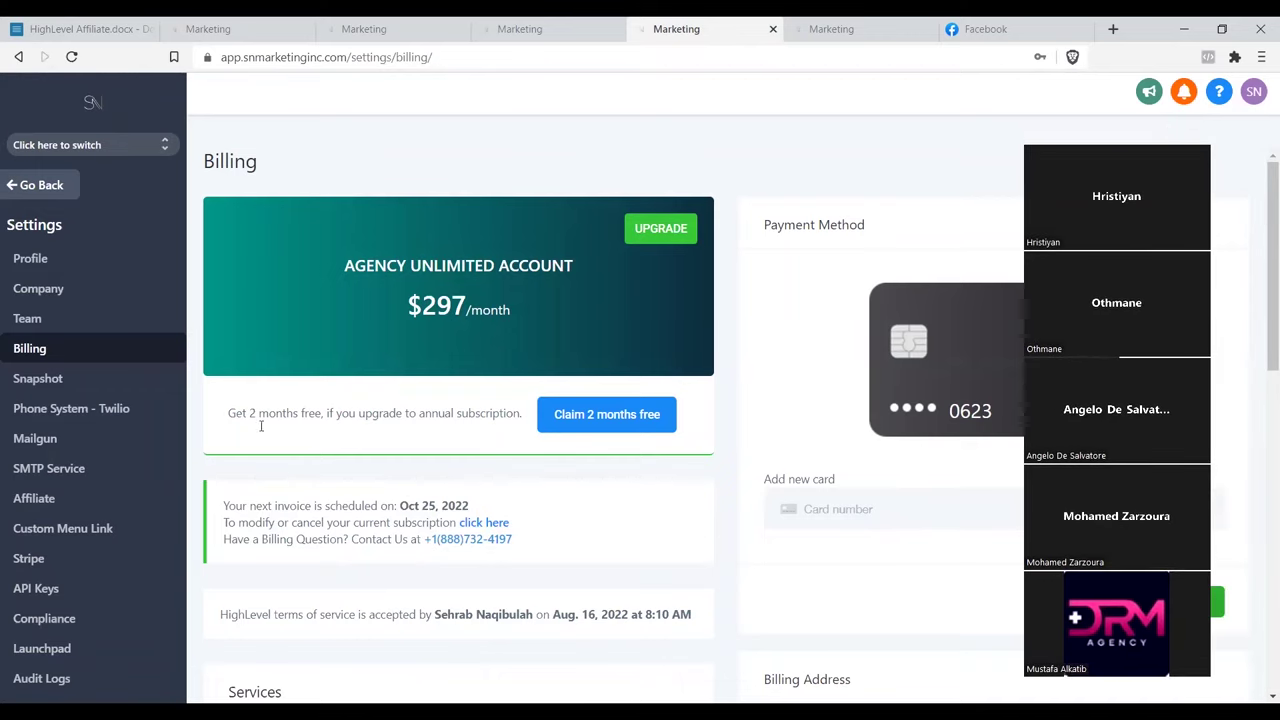
pyautogui.scroll(-1, 261, 426)
pyautogui.click(479, 422)
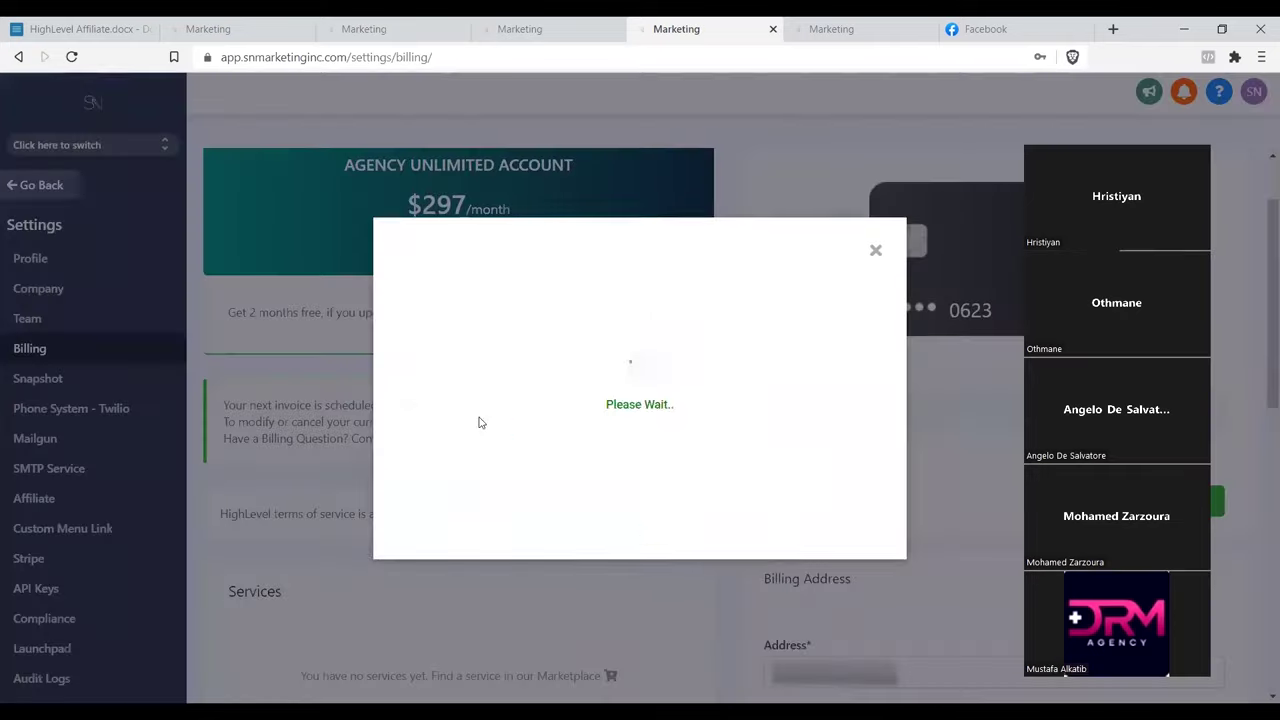
pyautogui.click(626, 536)
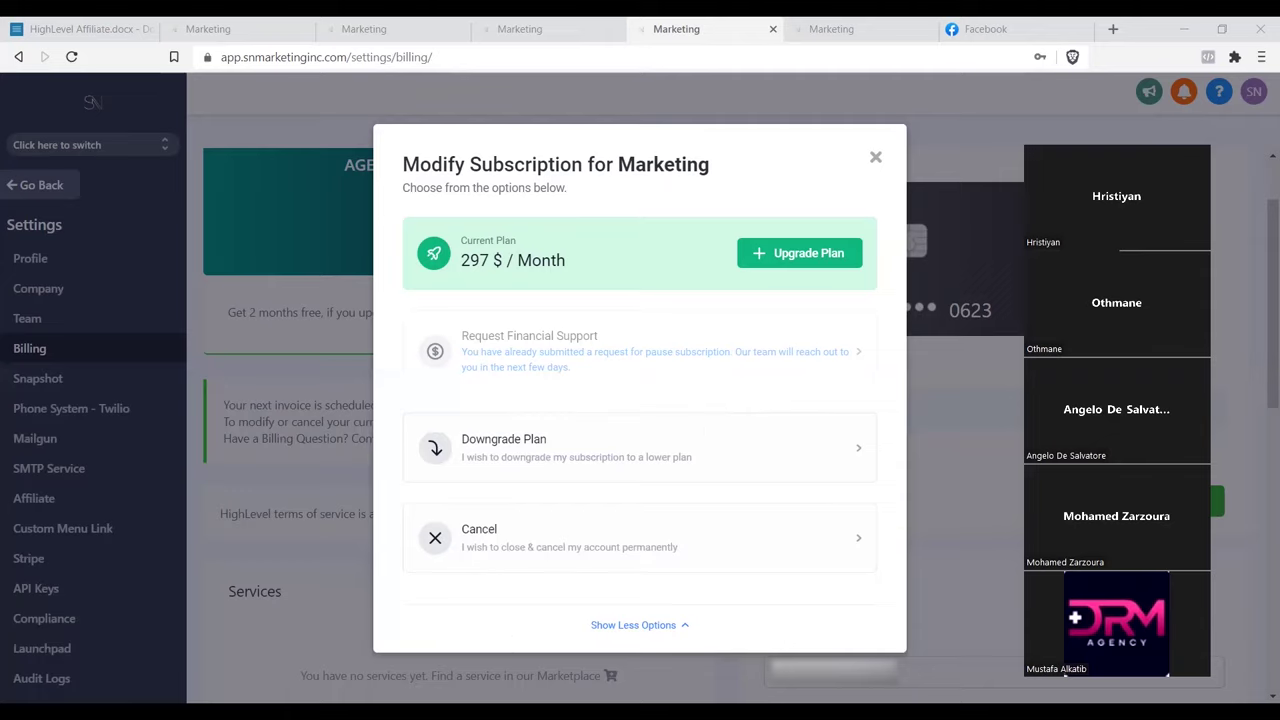
# - Show the Save Money + Get My Templates slide in LibreOffice Impress, and highlight the Jul 25, 2022 charge in the browser's Billing History
pyautogui.hotkey('alt', 'Tab')
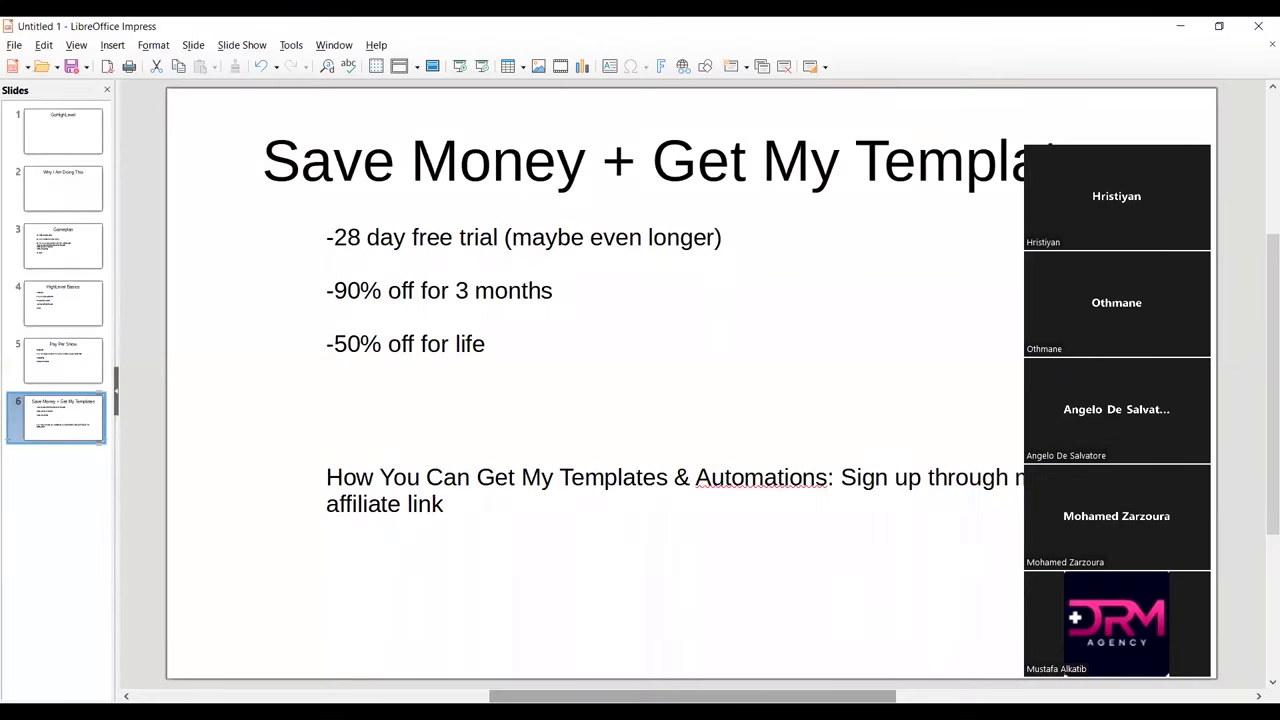
pyautogui.hotkey('alt', 'Tab')
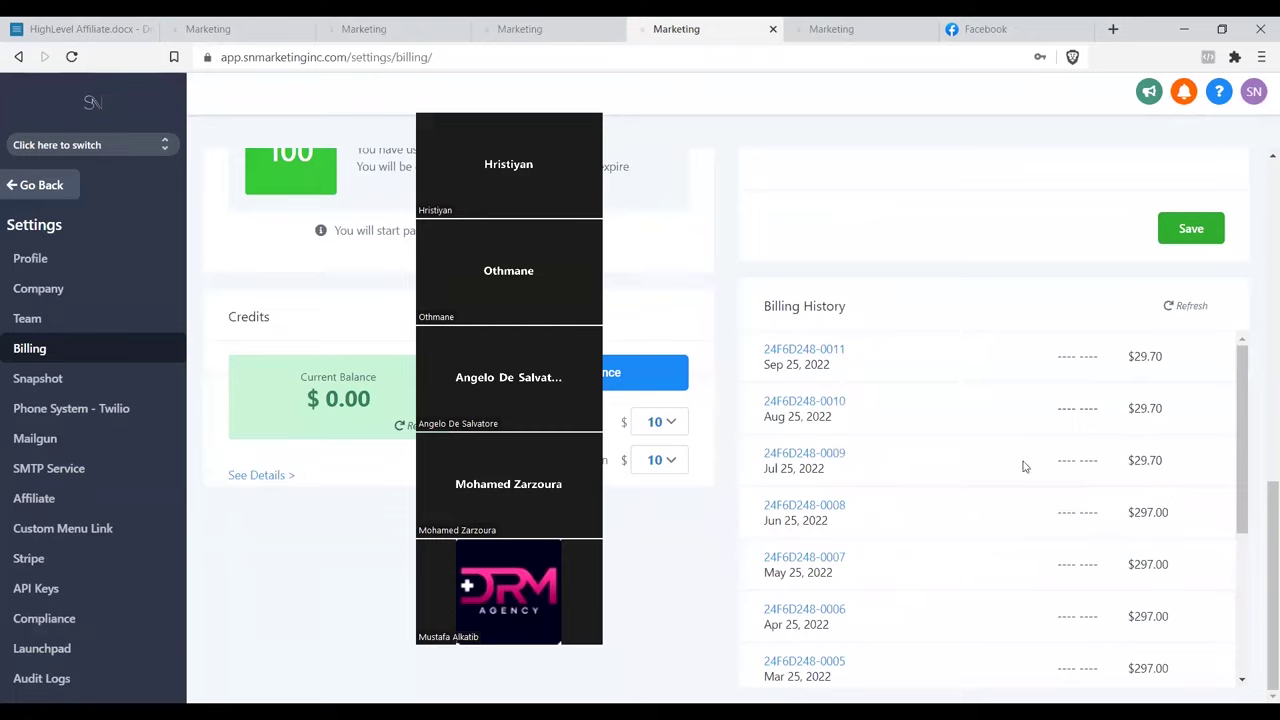
pyautogui.moveTo(1128, 461); pyautogui.dragTo(1163, 462)
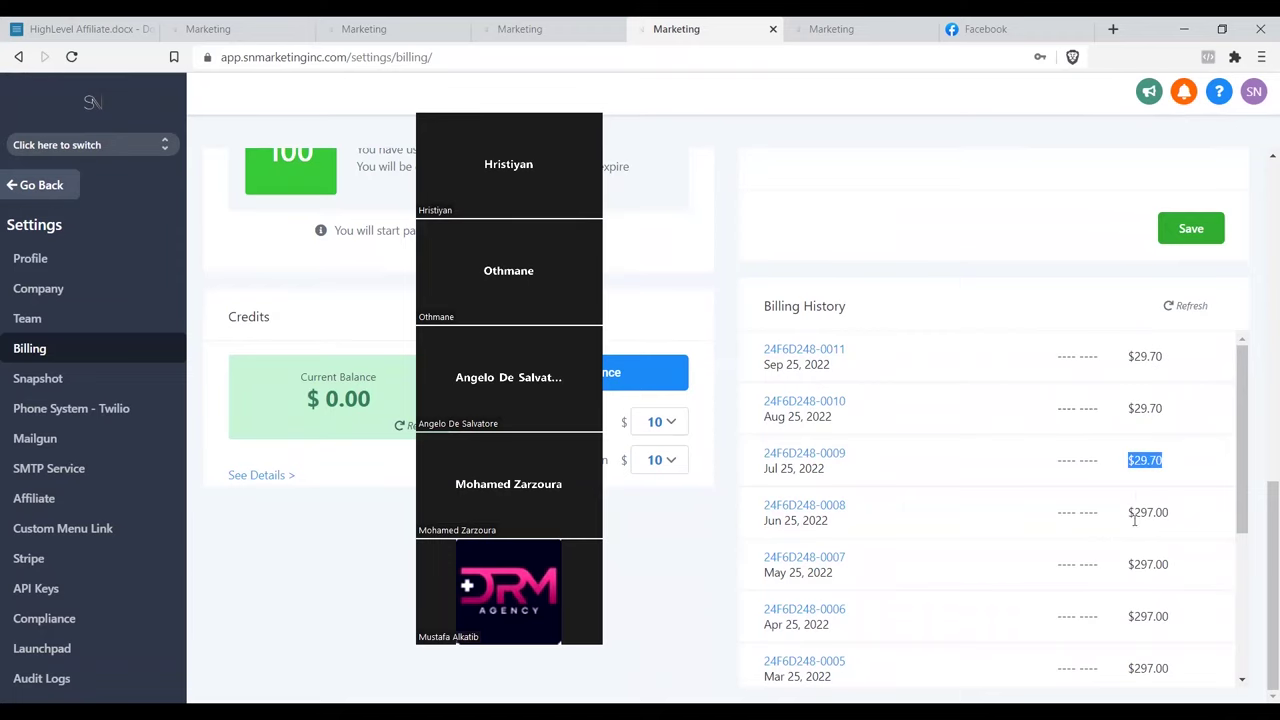